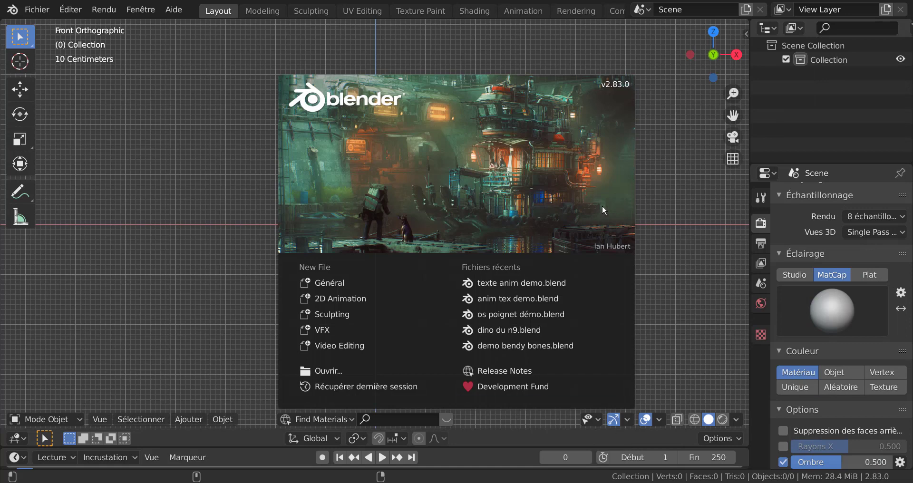
Step: Dismiss the start screen and add an advanced Text FX text to the empty scene
click(698, 278)
shift+middle_drag(677, 309, 652, 310)
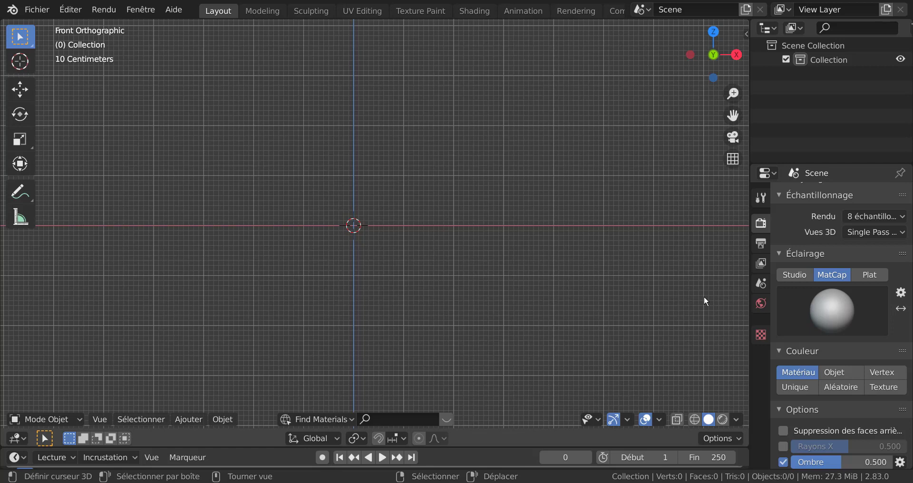
key(n)
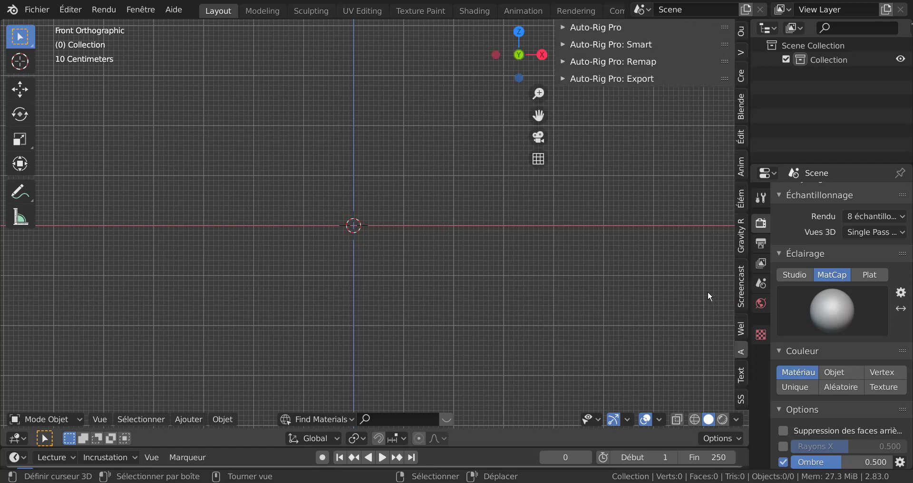
click(742, 379)
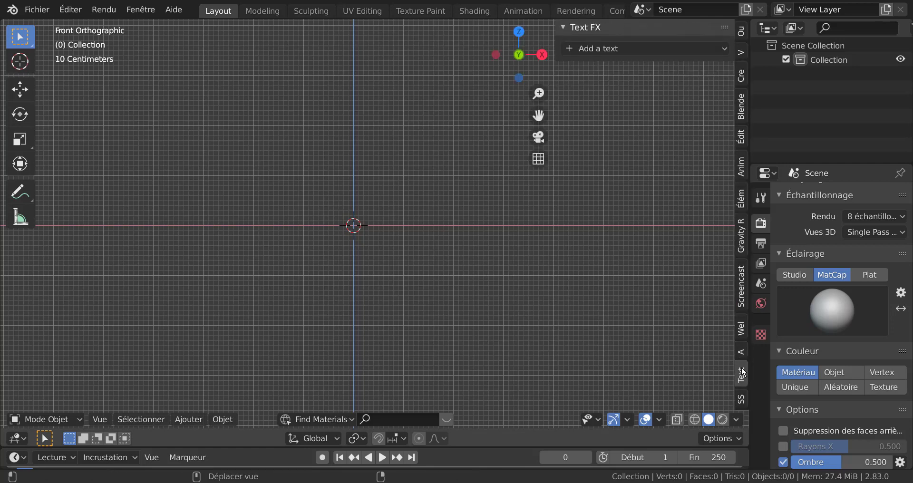
click(604, 51)
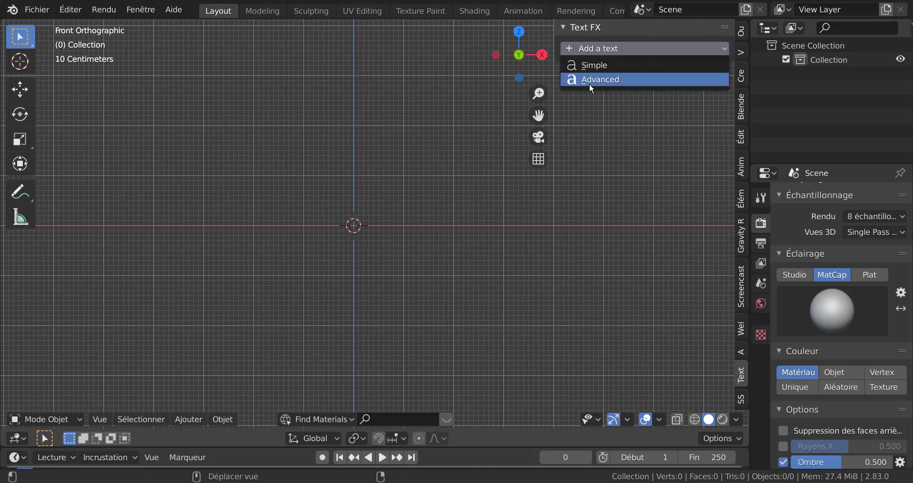
click(604, 80)
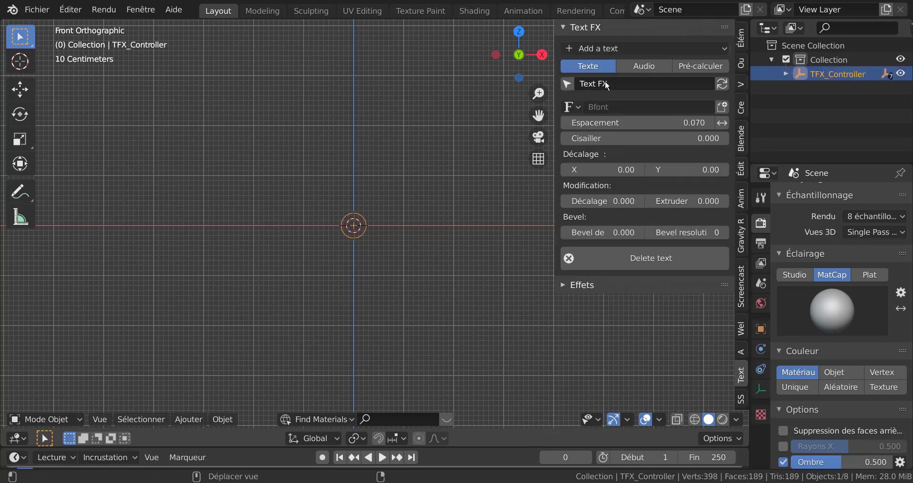
Step: Change the text's content to "j'aime les bonbons" and update it in the scene
middle_drag(412, 264, 412, 306)
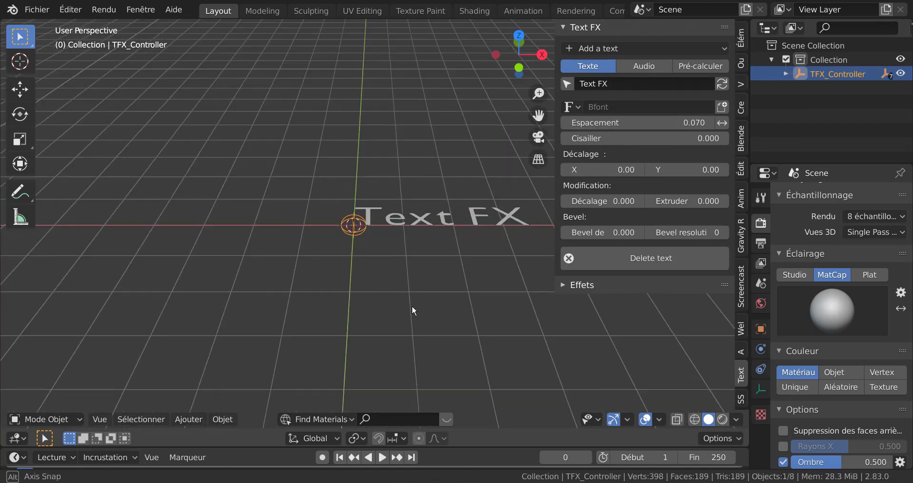
shift+middle_drag(480, 310, 393, 298)
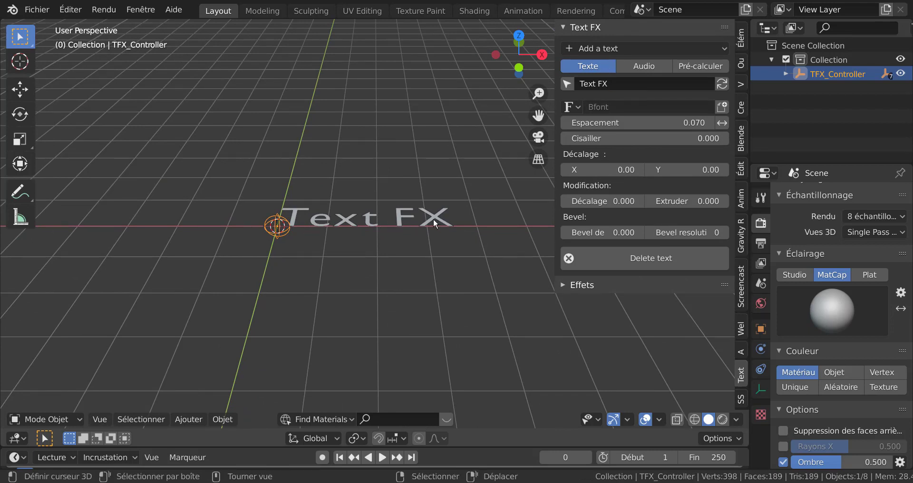
click(620, 81)
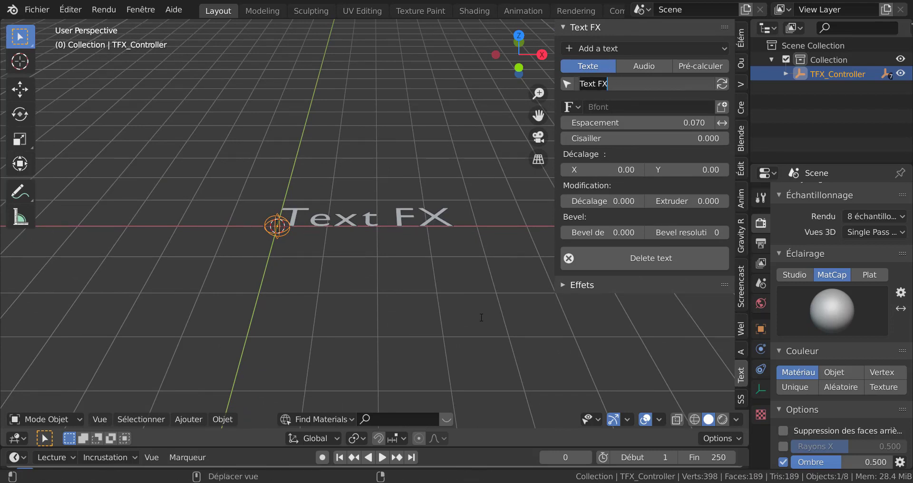
key(BackSpace)
text(j'aime les bonbobn)
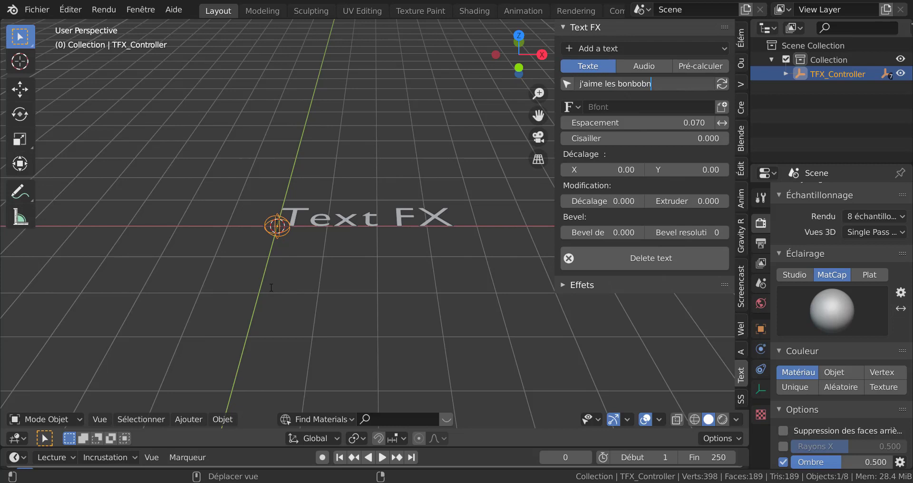
key(BackSpace)
key(BackSpace)
text(ns)
click(723, 85)
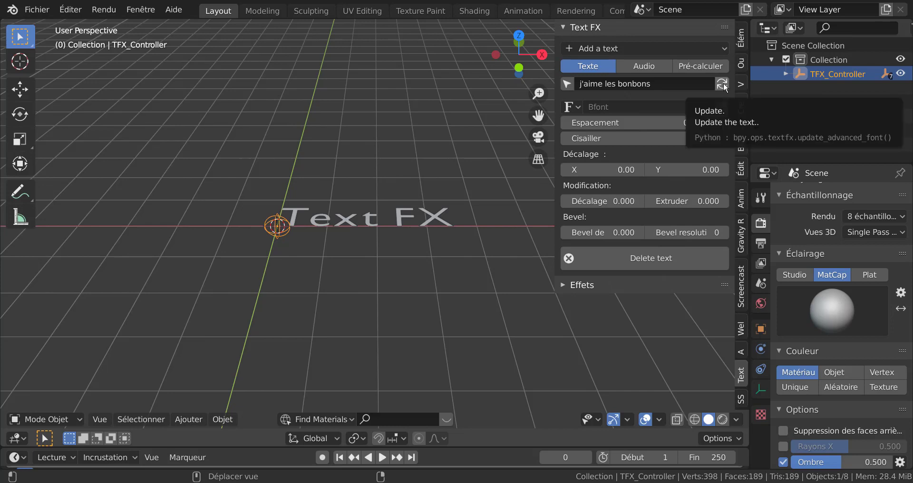
click(723, 88)
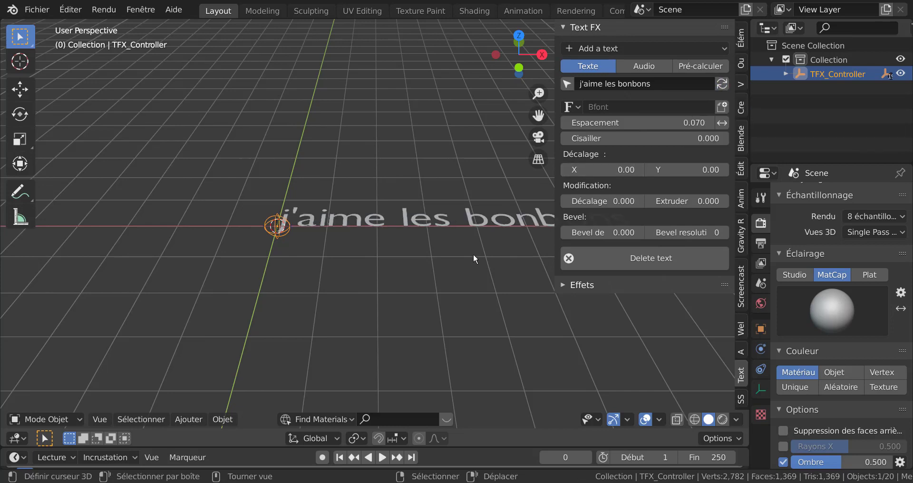
Step: Rotate the text controller 90° about the global X axis and set the text's extrusion to 0.070
shift+middle_drag(474, 257, 328, 287)
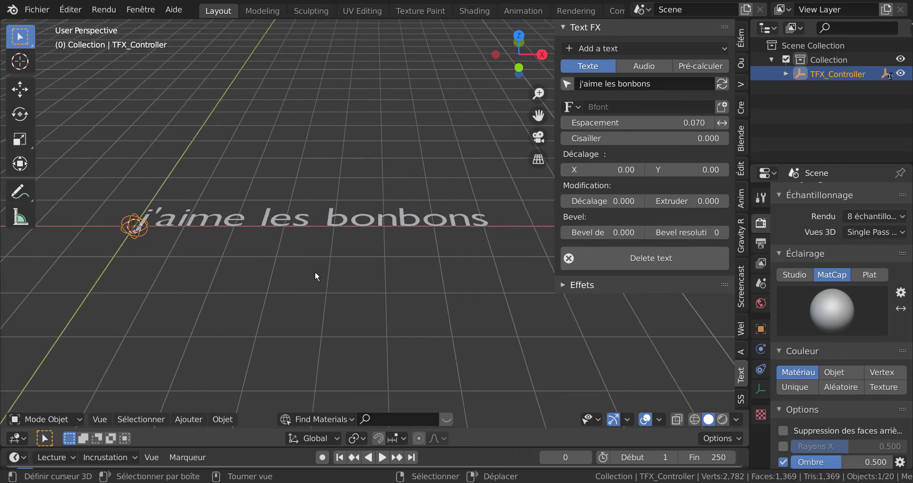
key(r)
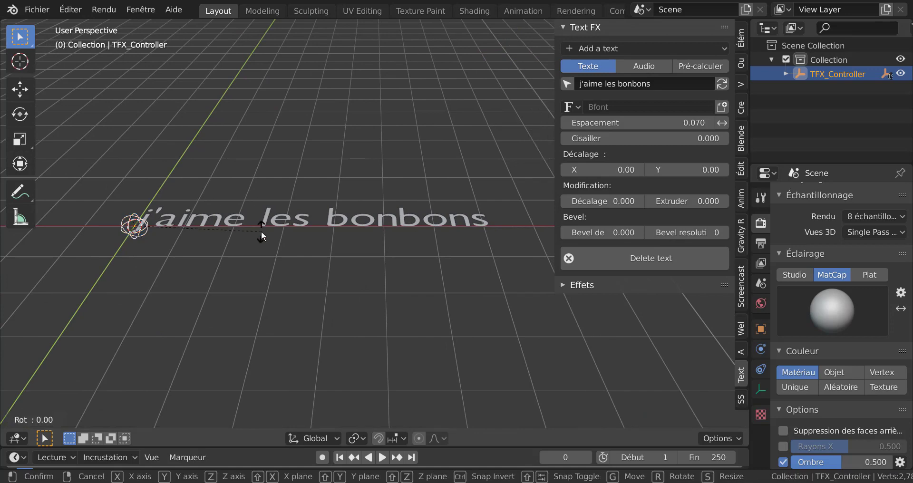
key(x)
key(9)
key(0)
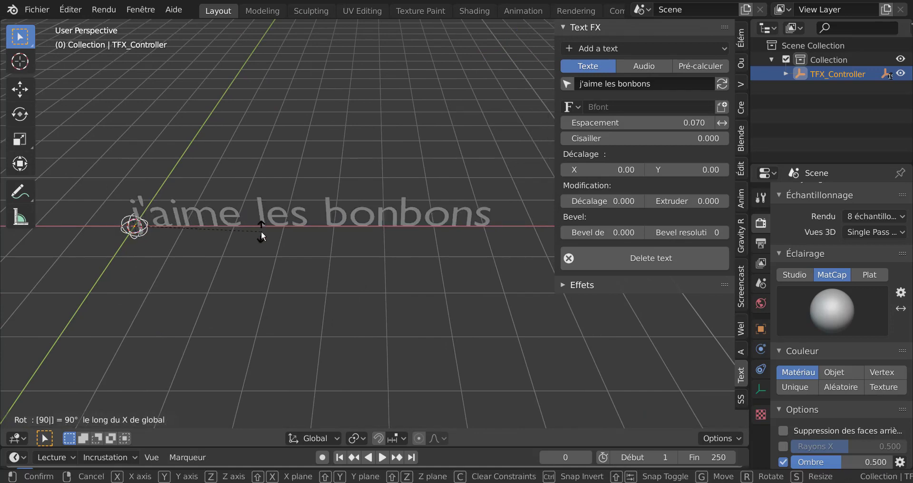
key(Return)
middle_drag(290, 253, 317, 258)
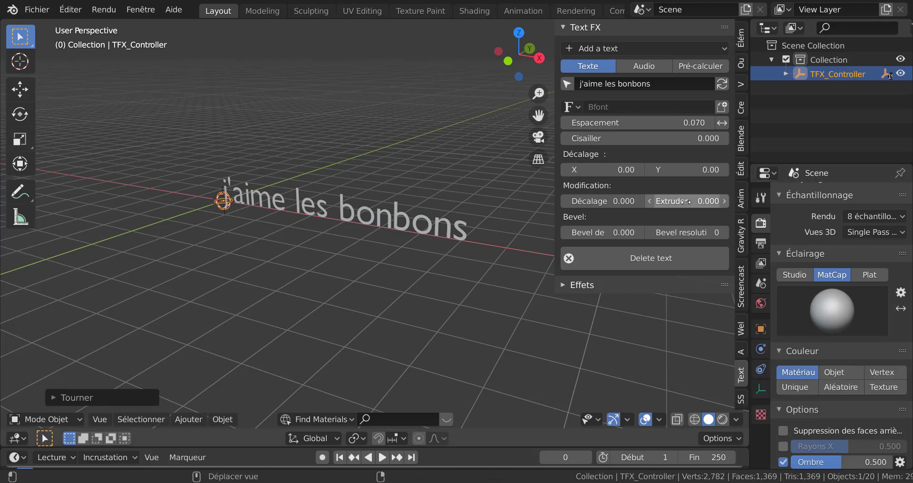
drag(698, 201, 711, 202)
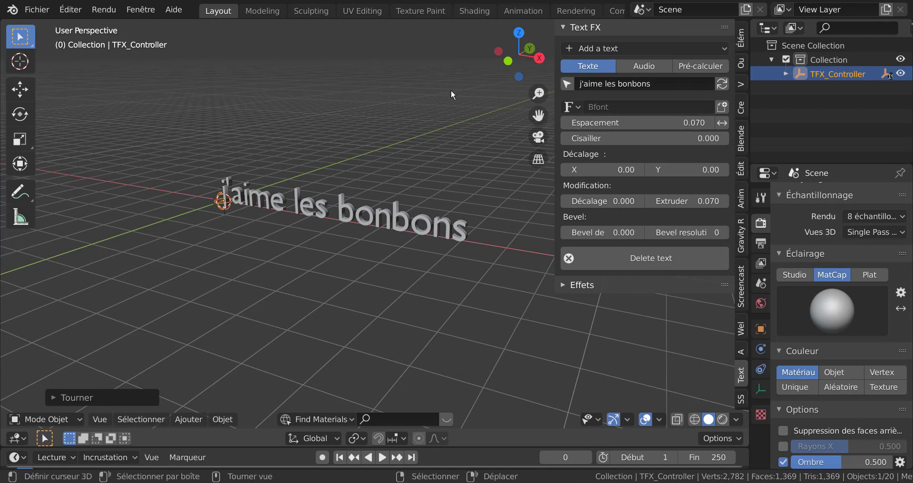
click(721, 107)
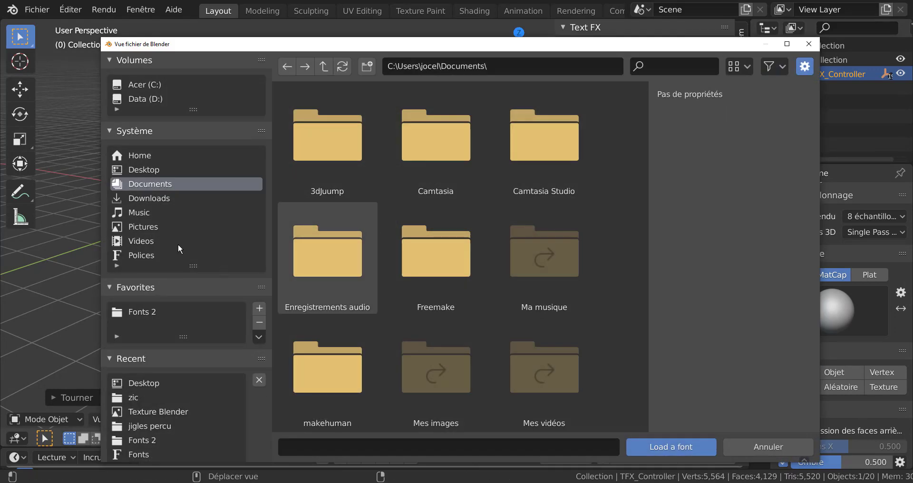
click(142, 313)
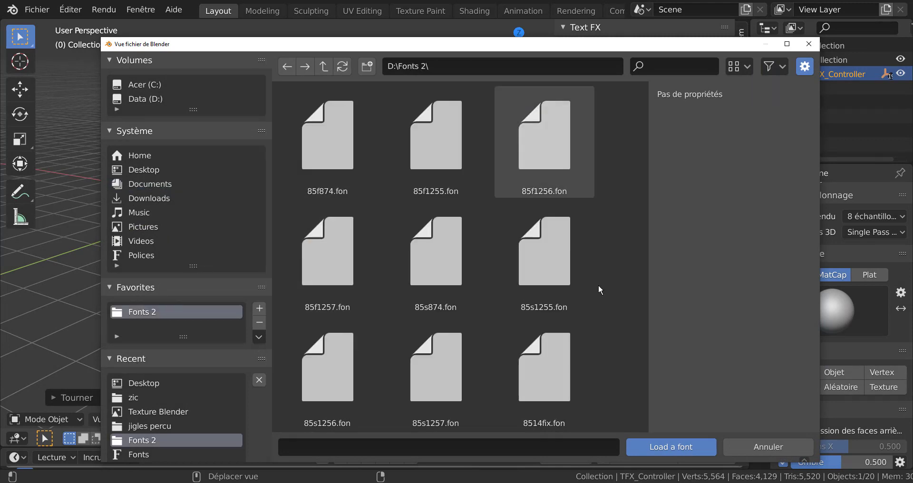
scroll(617, 290, down, 2)
scroll(617, 289, down, 2)
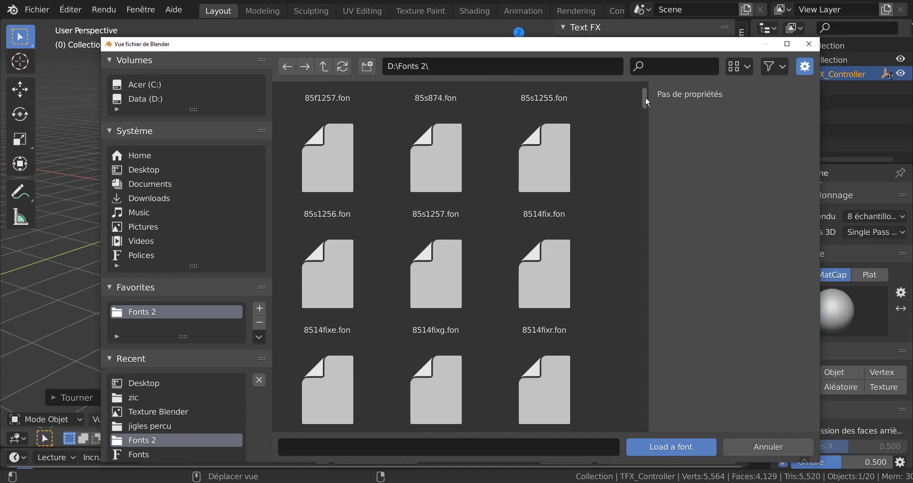
drag(646, 96, 631, 206)
click(809, 44)
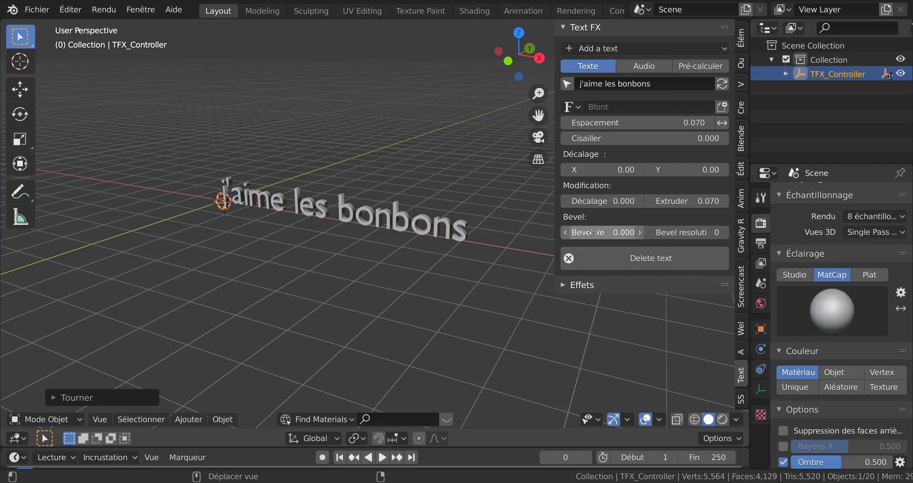
scroll(402, 293, up, 2)
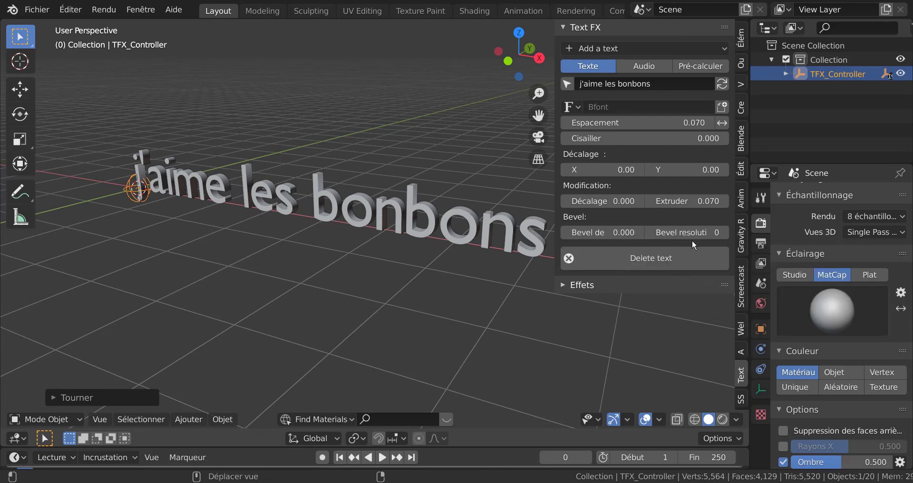
scroll(357, 286, down, 3)
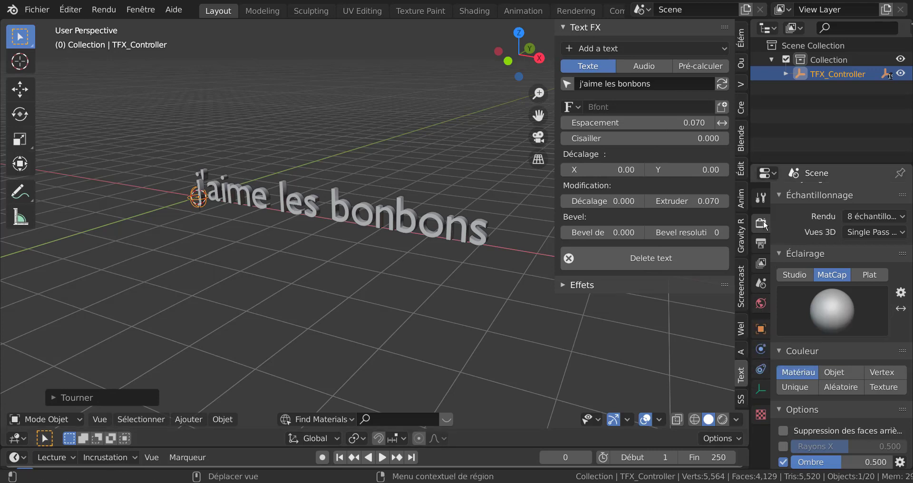
click(761, 244)
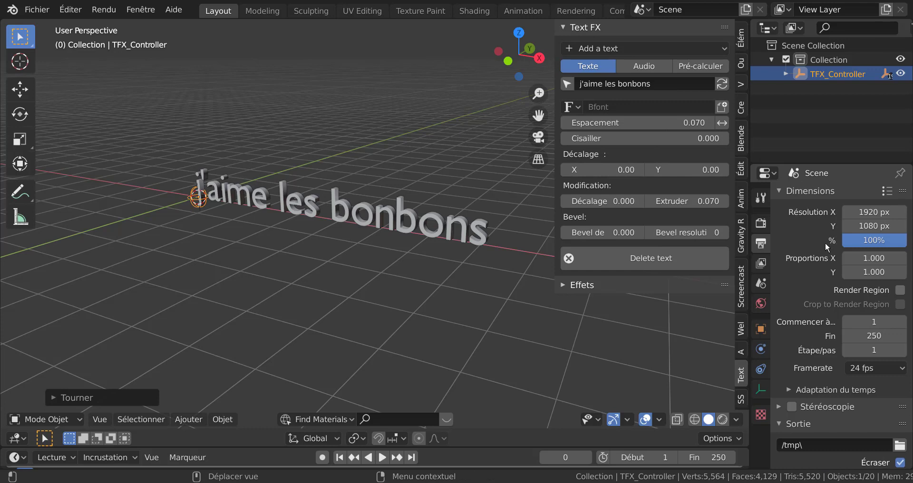
click(761, 223)
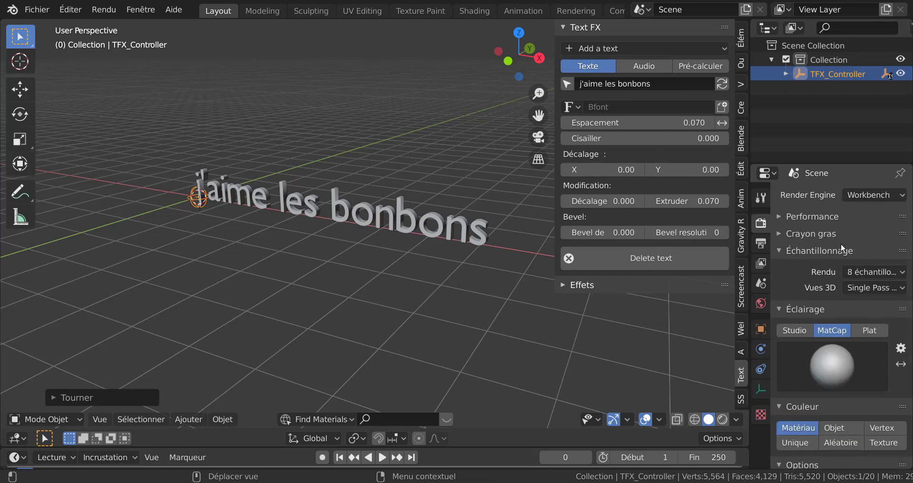
Step: Widen the properties editor and choose the glossy light-grey MatCap for the Workbench render lighting
scroll(841, 243, down, 5)
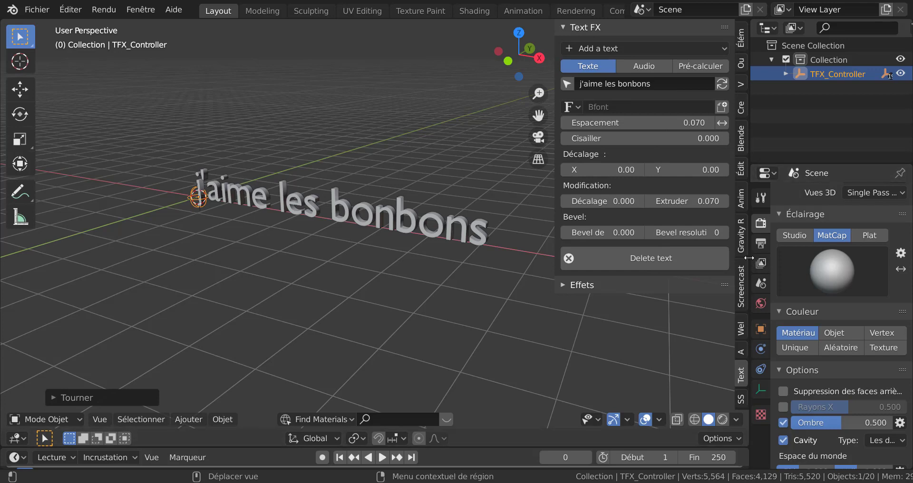
drag(750, 257, 626, 270)
middle_drag(336, 298, 314, 294)
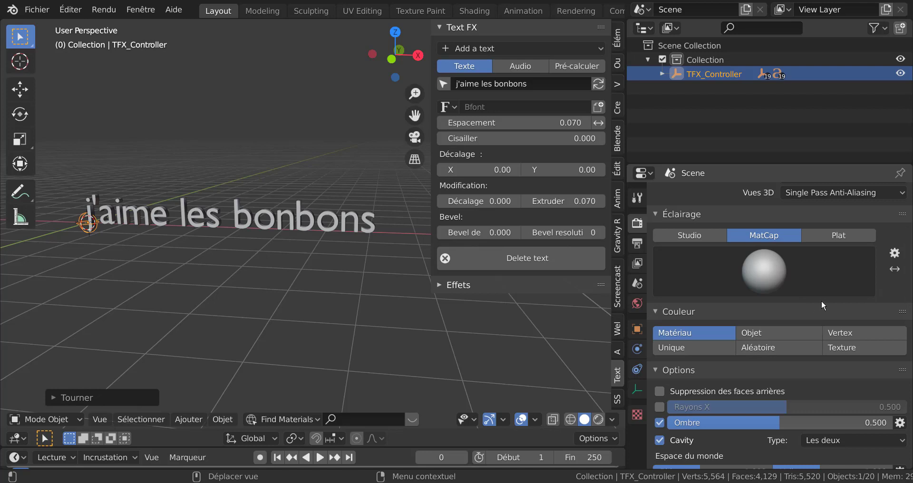
click(851, 290)
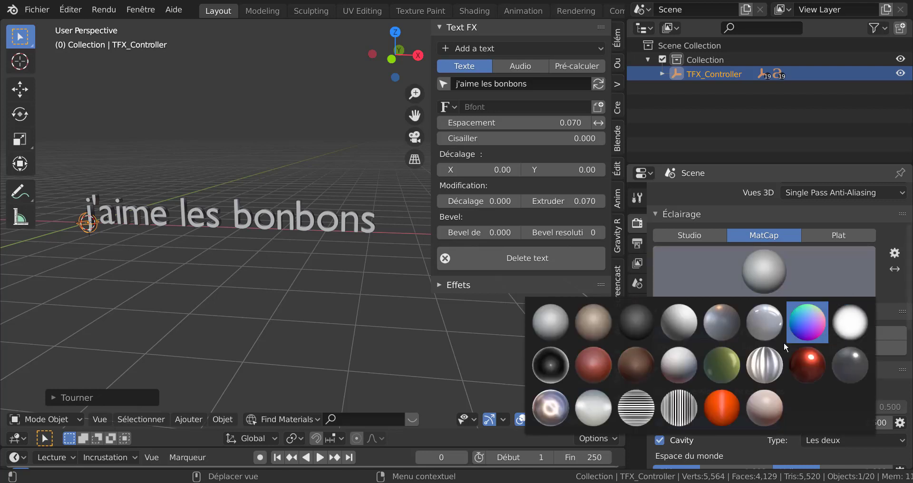
click(761, 325)
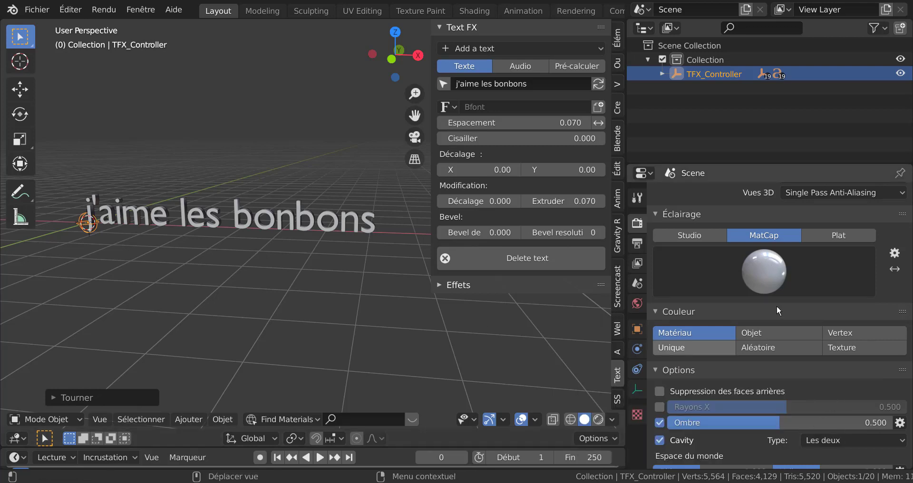
Step: Switch the viewport to rendered shading and set the Workbench colour mode to random (Aléatoire)
click(599, 419)
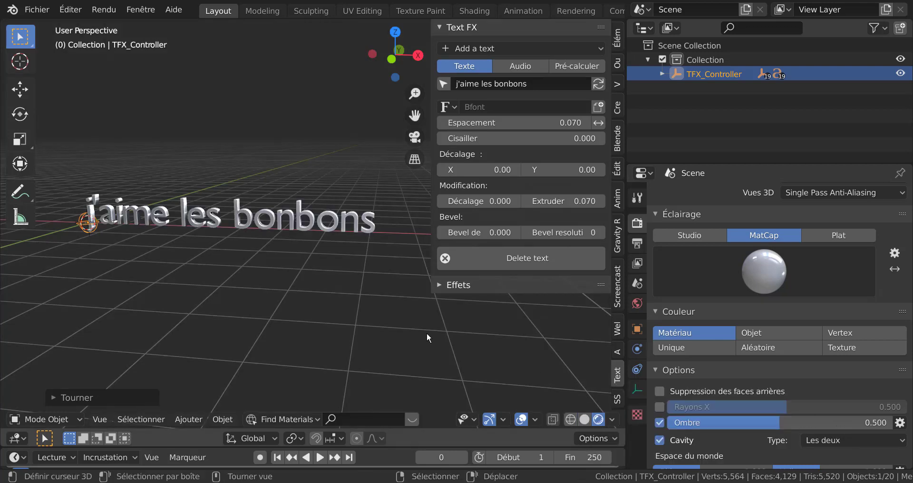
click(766, 348)
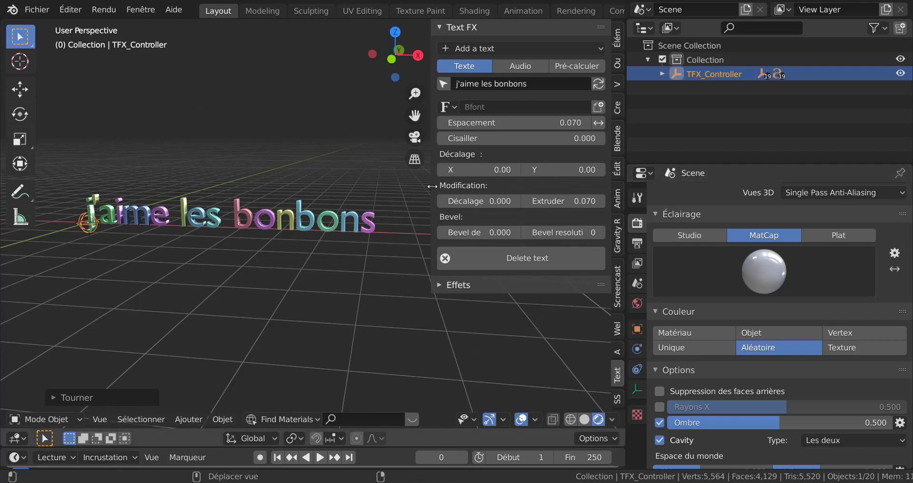
Step: Narrow the viewport sidebar and expand the Text FX effects settings
drag(433, 186, 475, 187)
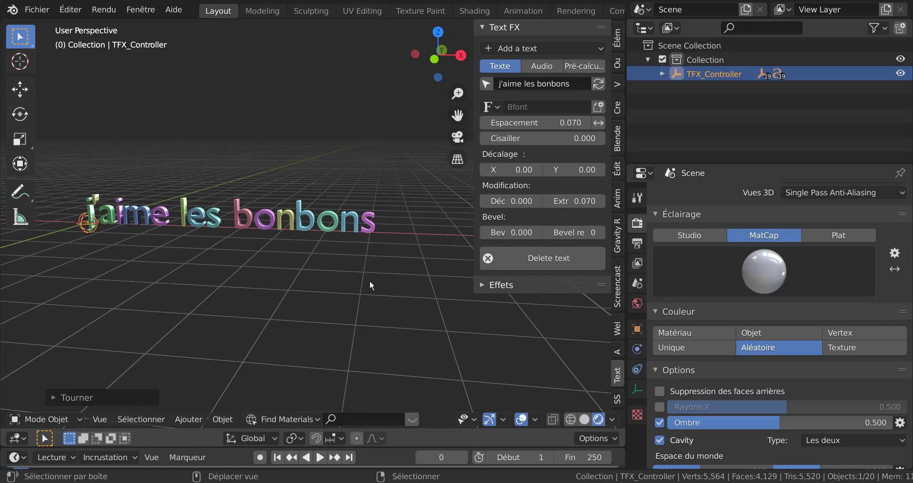
shift+middle_drag(369, 280, 442, 278)
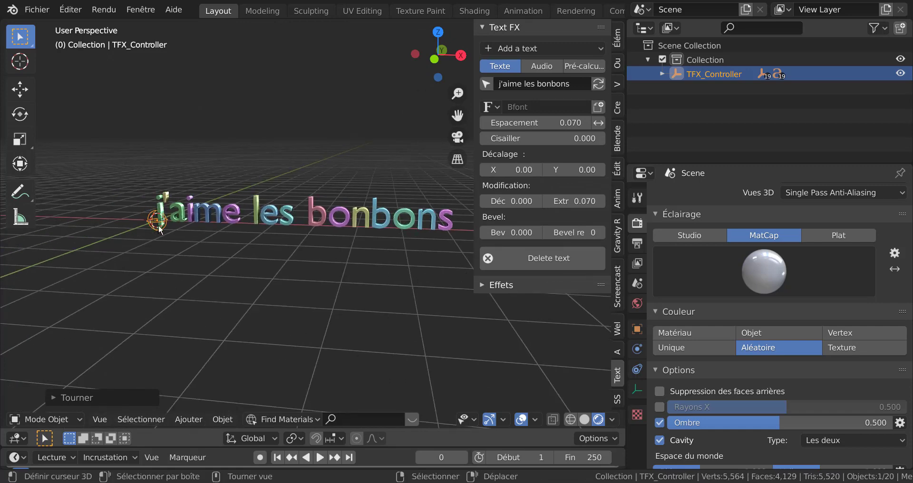
shift+middle_drag(295, 284, 257, 285)
scroll(260, 286, up, 3)
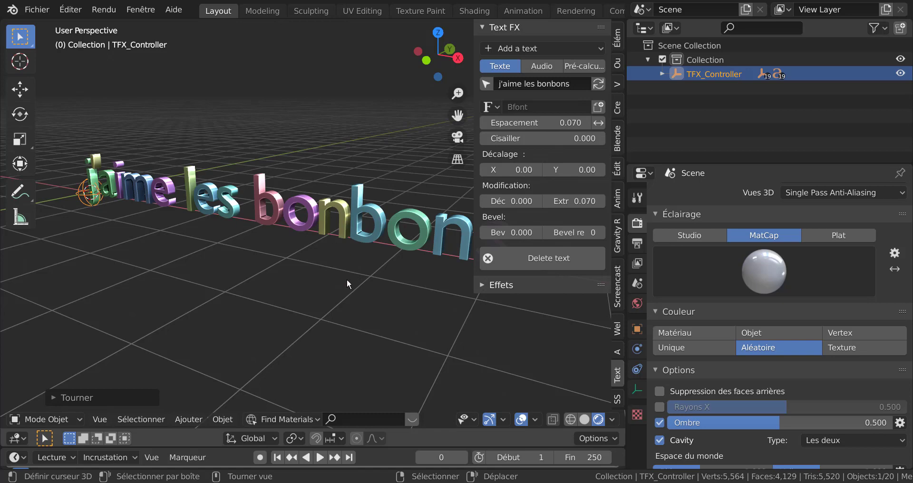
middle_drag(347, 281, 292, 284)
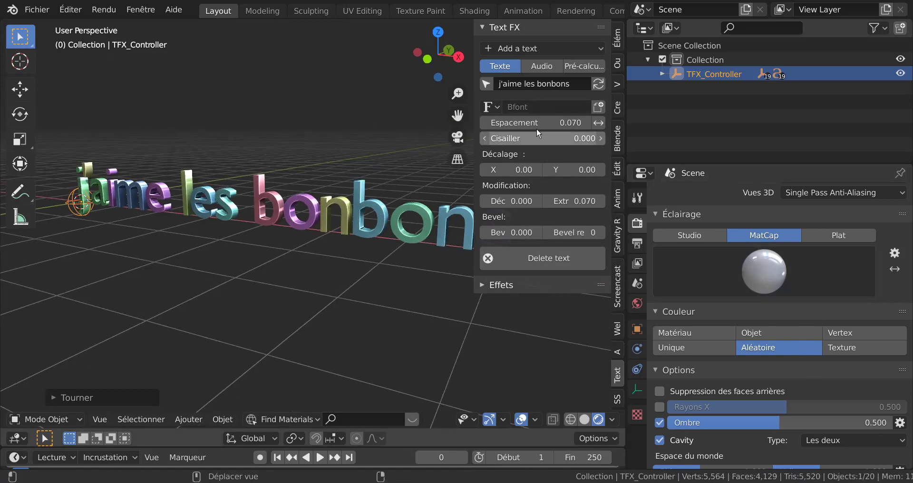
click(482, 286)
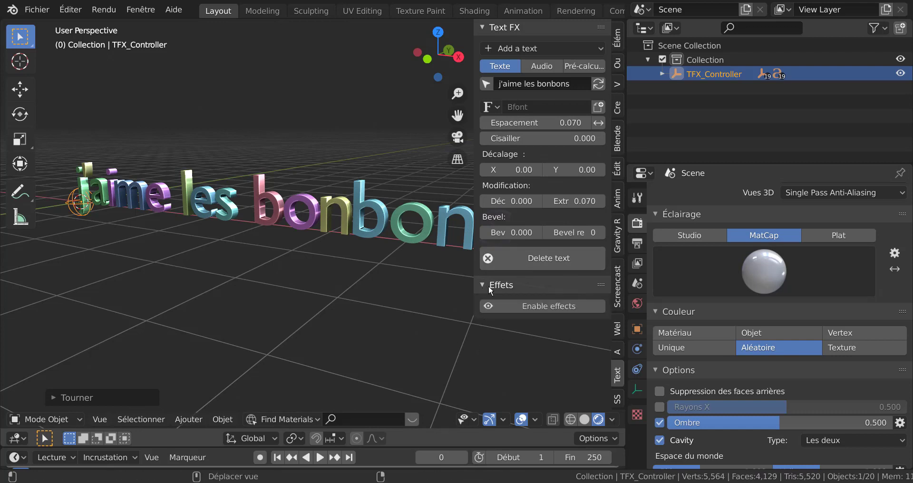
Step: Enable the text effects, expand the Vague effect and activate it on the X axis
click(537, 305)
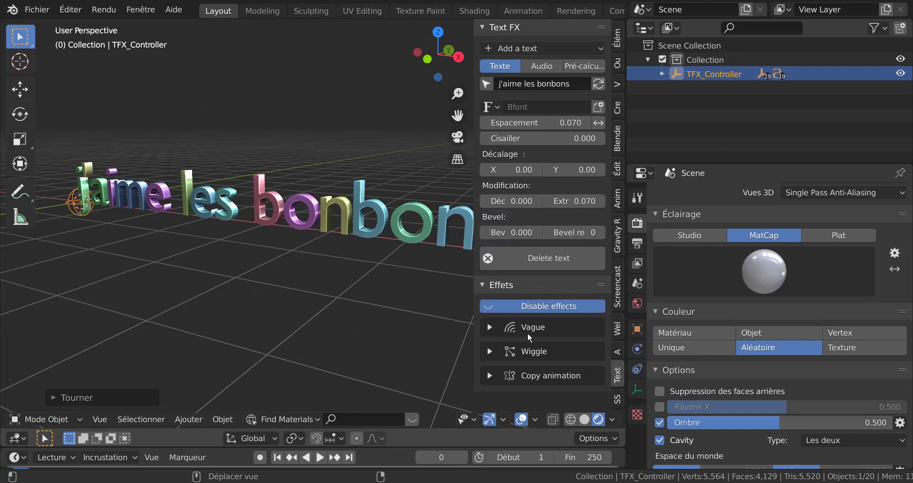
click(491, 326)
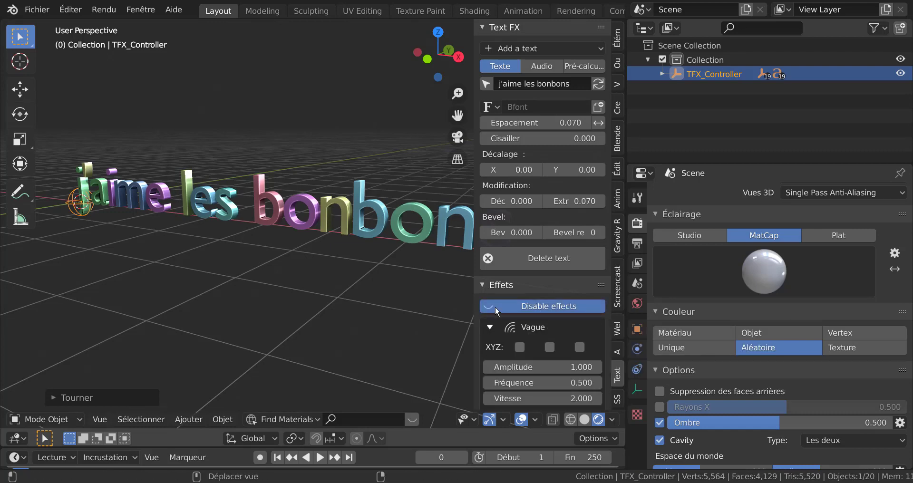
scroll(550, 342, down, 3)
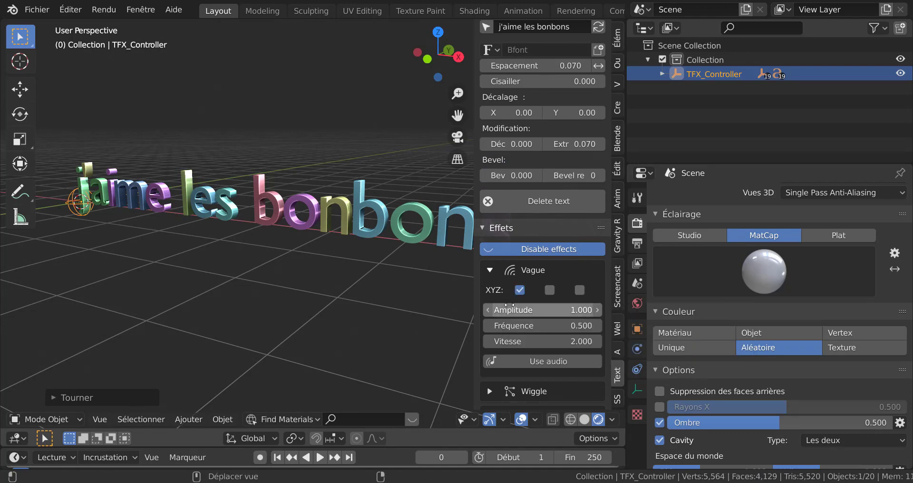
scroll(375, 335, down, 3)
Step: Enlarge the timeline and start playing the text animation
shift+middle_drag(358, 330, 378, 319)
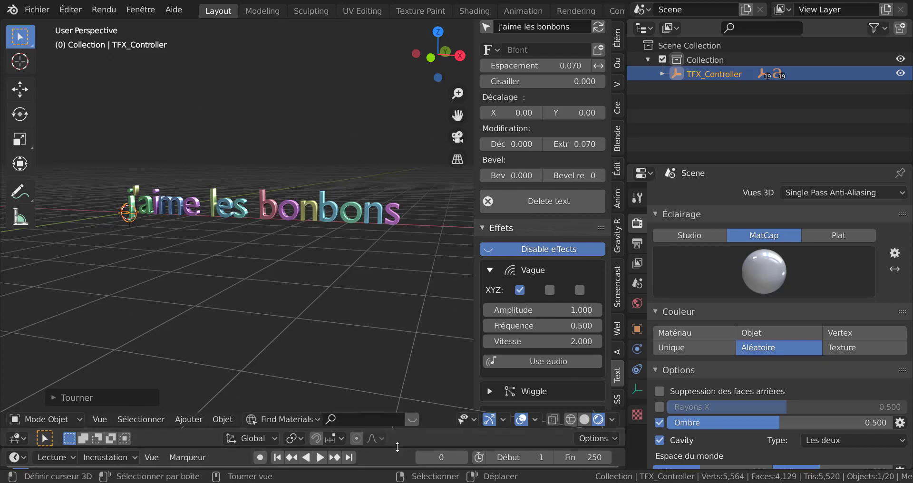
drag(398, 447, 395, 393)
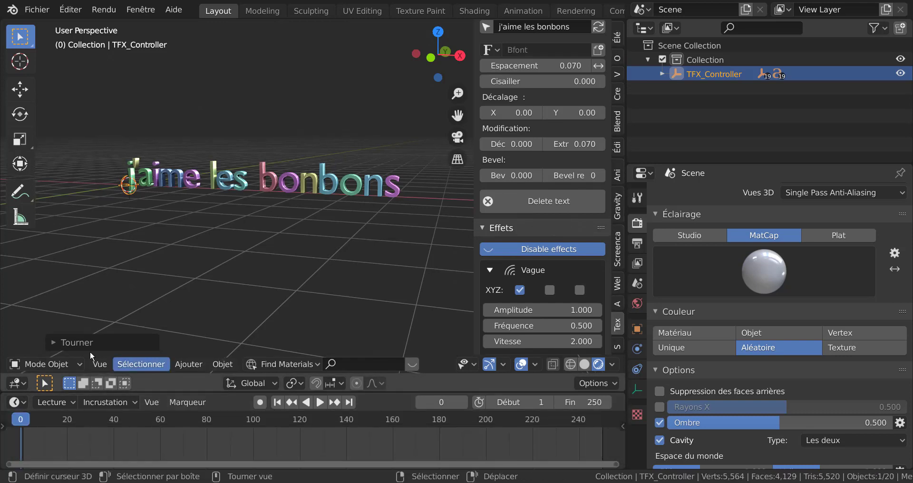
click(315, 403)
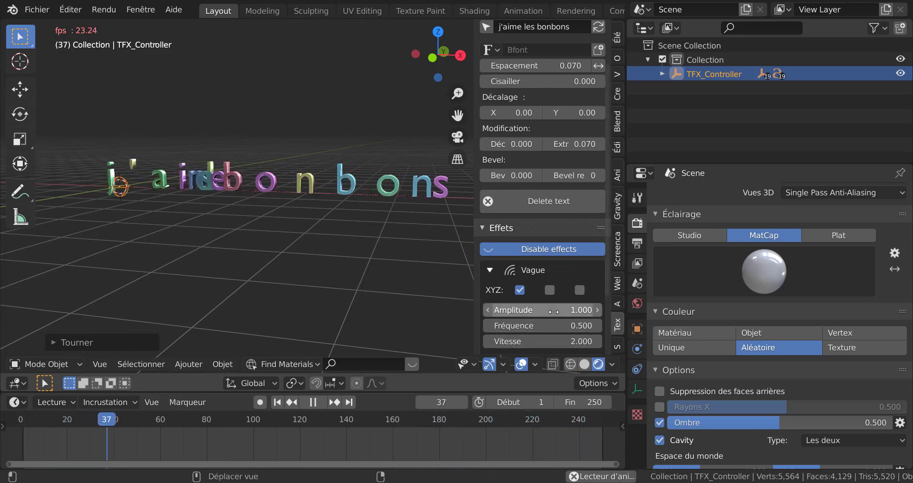
Step: Set the Vague effect's amplitude to 0.380, frequency to 0.710 and speed to 3
drag(554, 312, 524, 311)
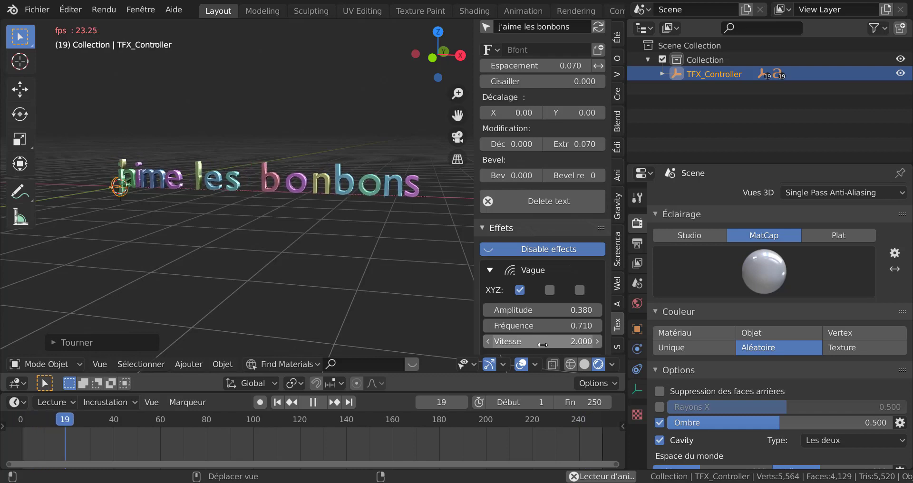
click(598, 343)
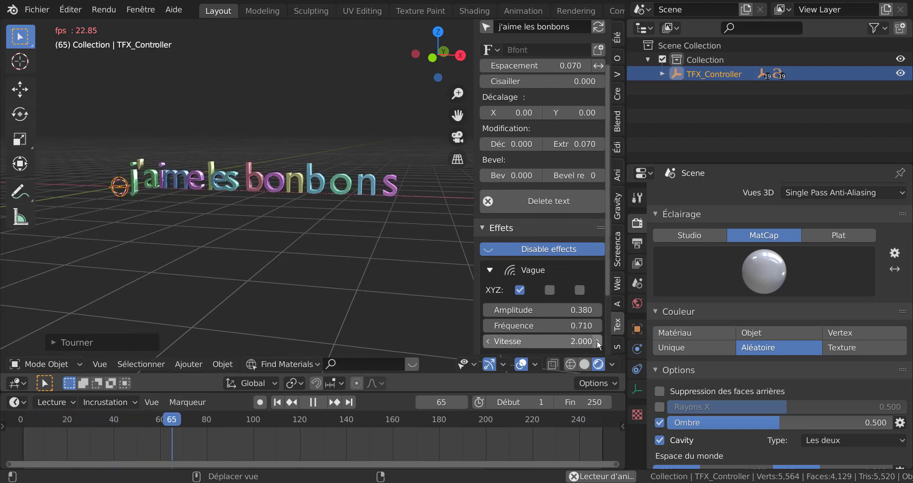
click(547, 341)
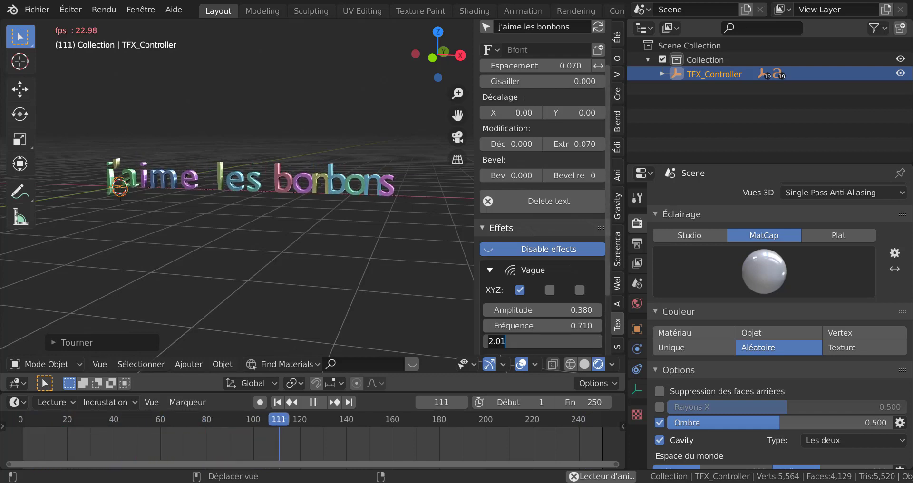
text(3)
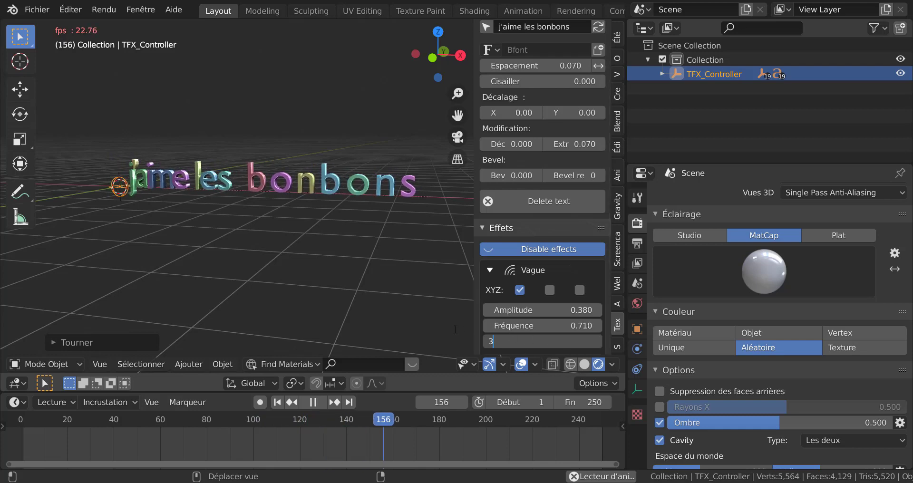
key(Return)
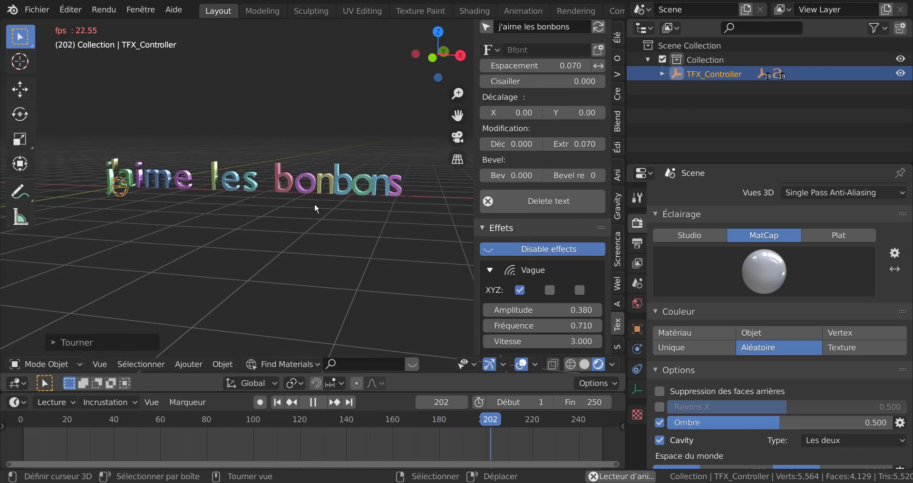
Step: Set the Vague effect's speed to 4 and raise it progressively to 82.390
click(514, 341)
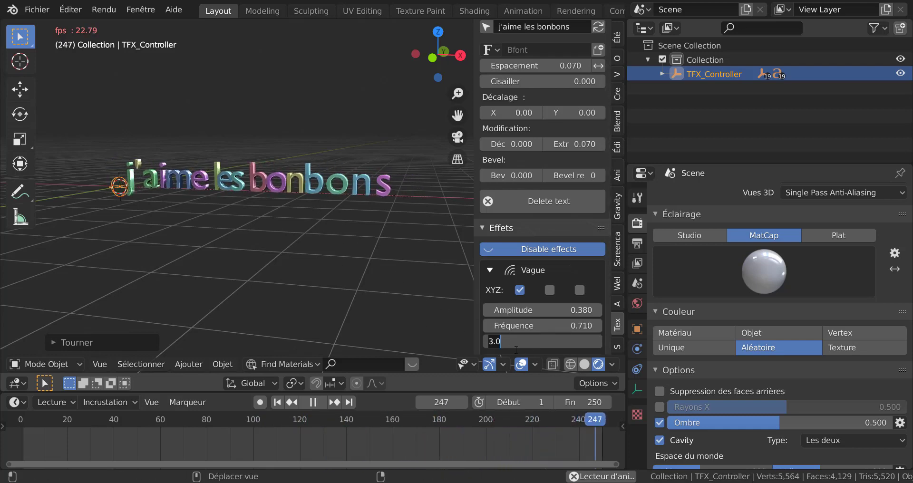
text(4)
key(Return)
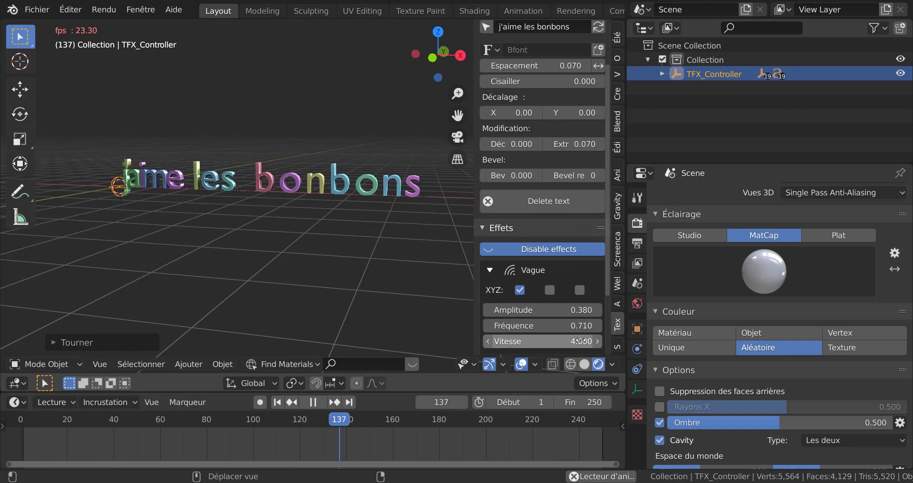
drag(580, 342, 702, 342)
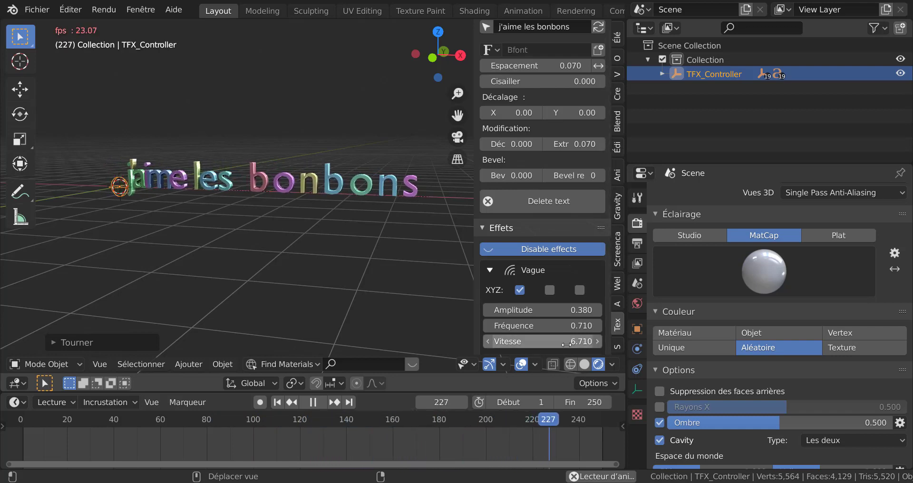
drag(554, 343, 664, 343)
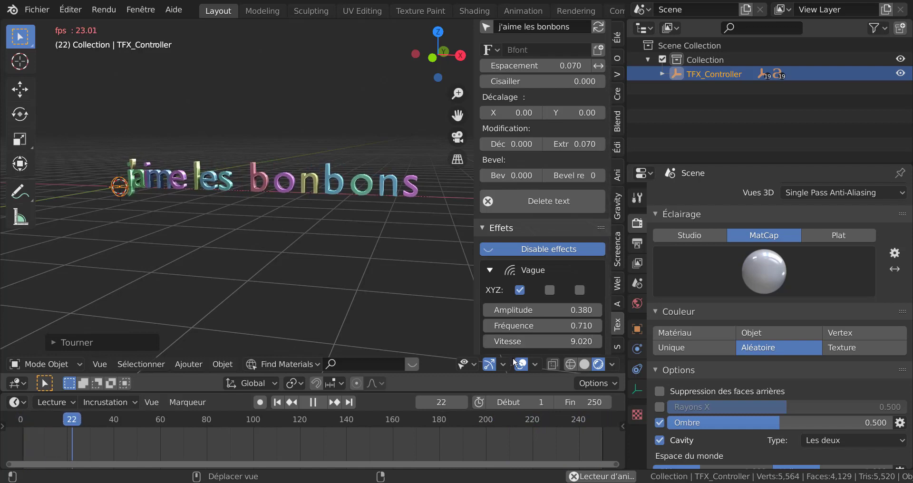
drag(542, 343, 677, 342)
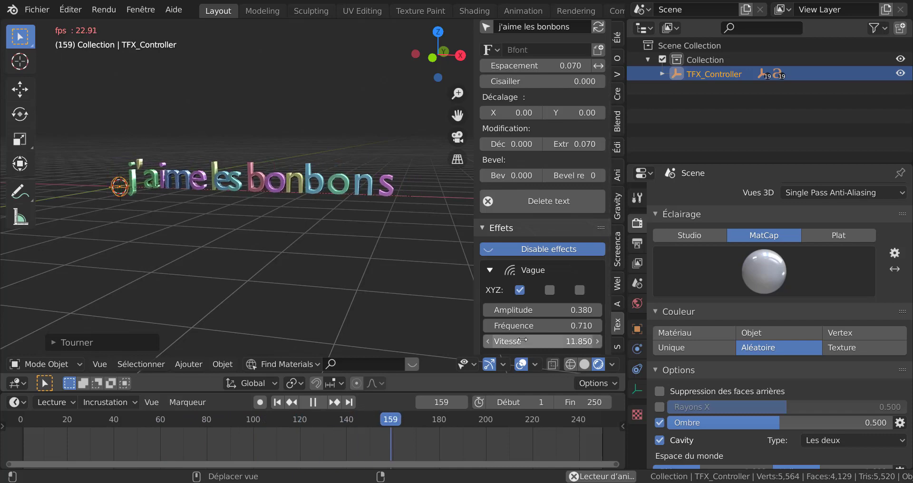
middle_drag(403, 267, 359, 272)
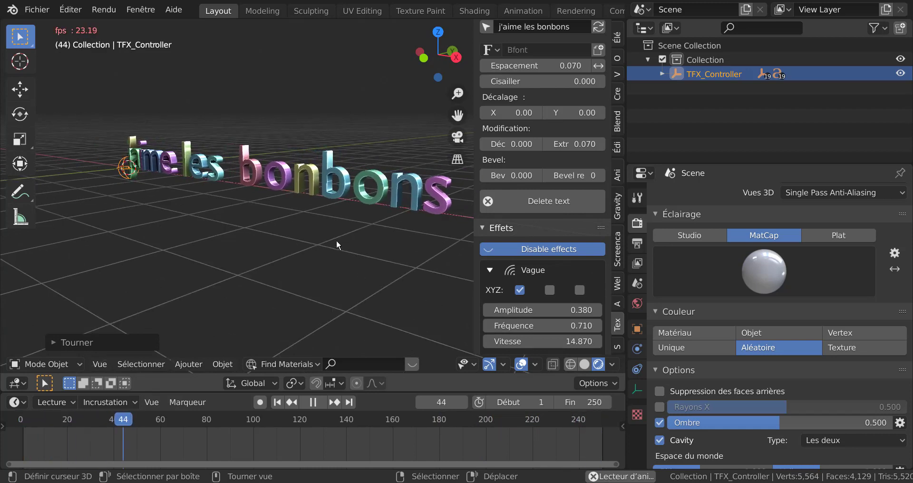
drag(572, 343, 595, 342)
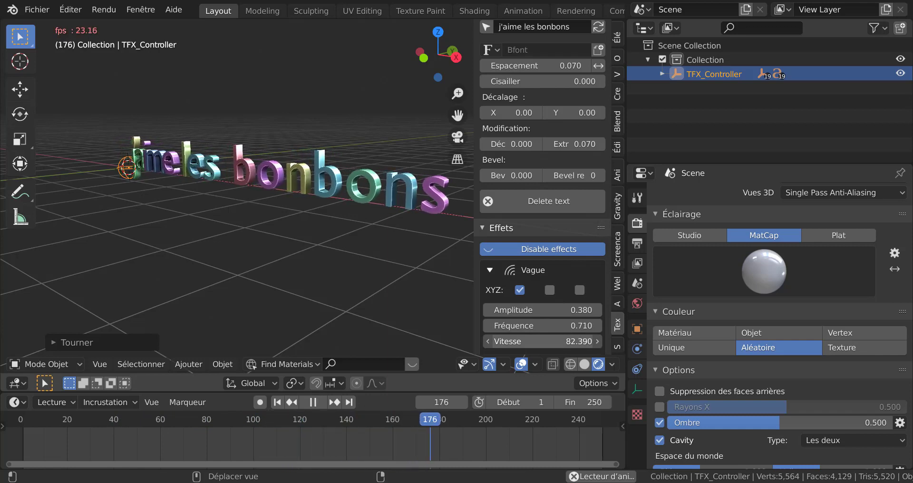
Step: Lower the Vague effect's speed to 4.530
drag(572, 342, 524, 342)
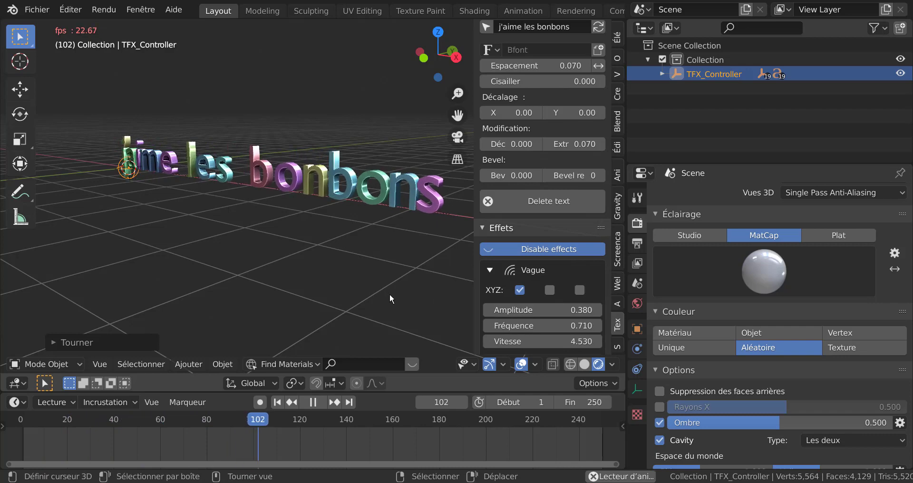
scroll(389, 293, down, 1)
middle_drag(353, 285, 362, 275)
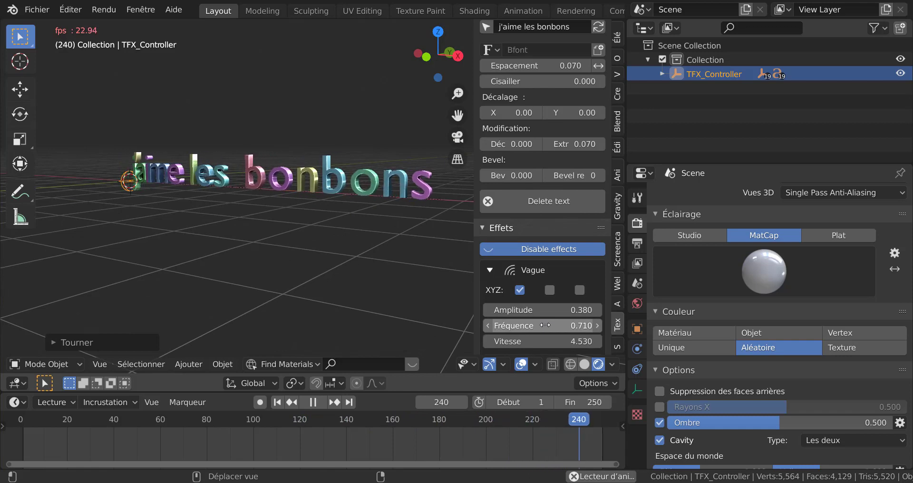
Step: Activate the Vague effect on the Y axis too and switch to the front view of the text
click(550, 290)
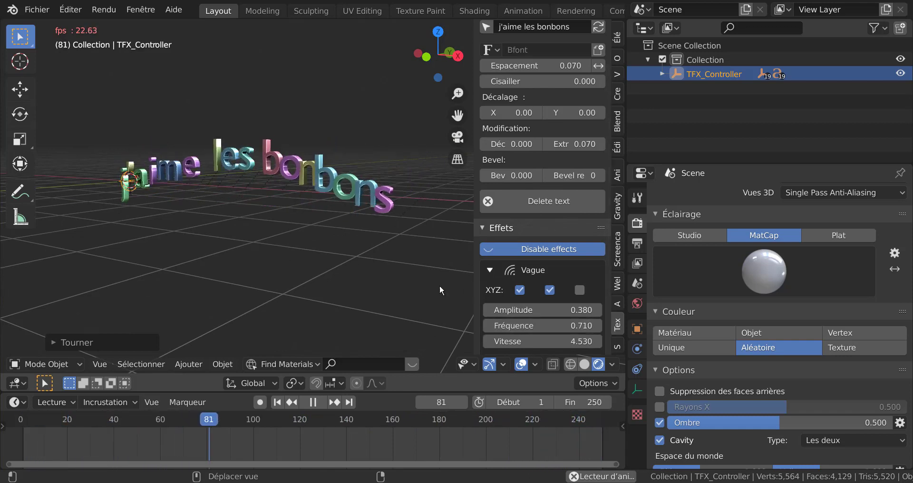
middle_drag(421, 281, 418, 264)
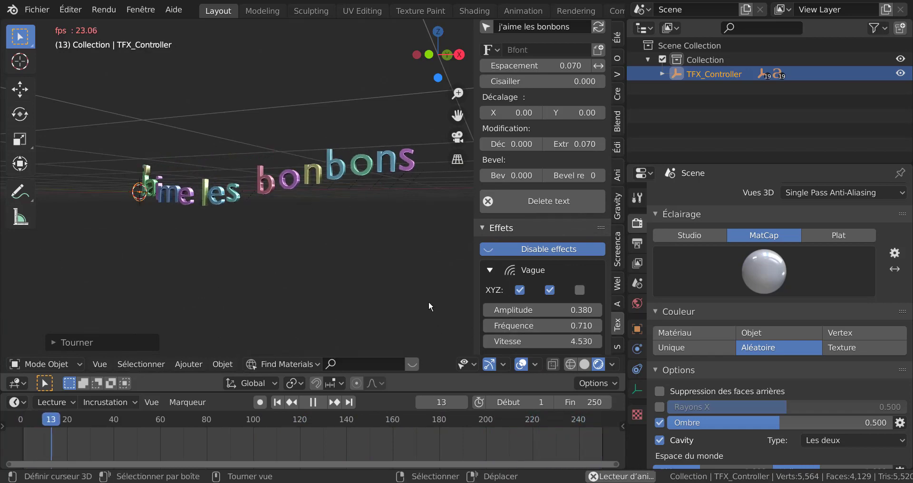
middle_drag(329, 260, 352, 261)
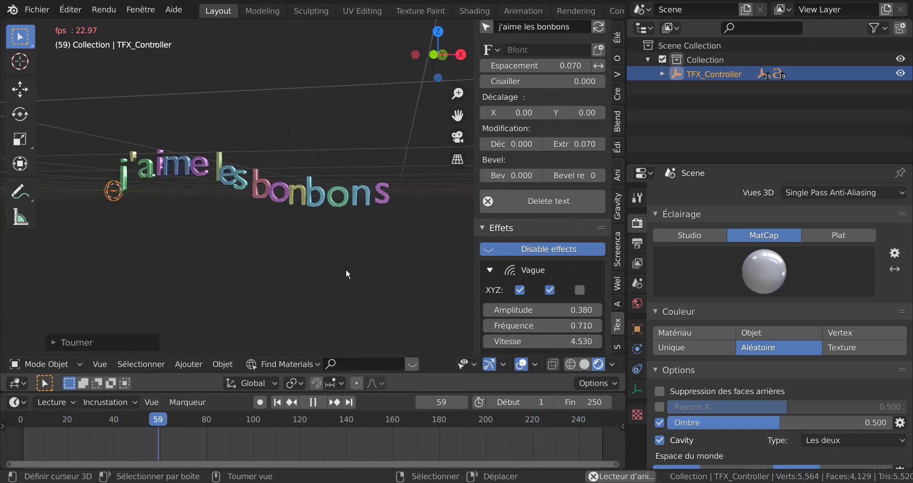
key(KP_1)
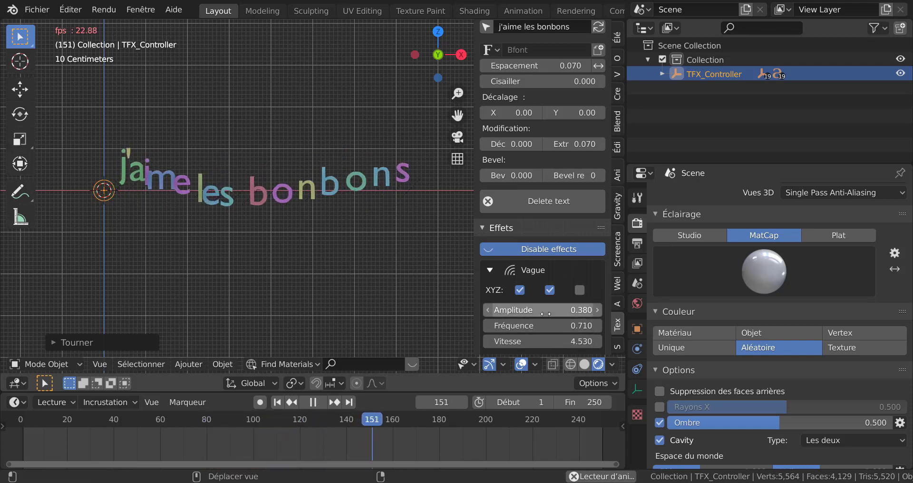
Step: Try an amplitude of 4.140 for the Vague effect and reduce it to 1.290
drag(547, 312, 844, 312)
scroll(398, 235, down, 5)
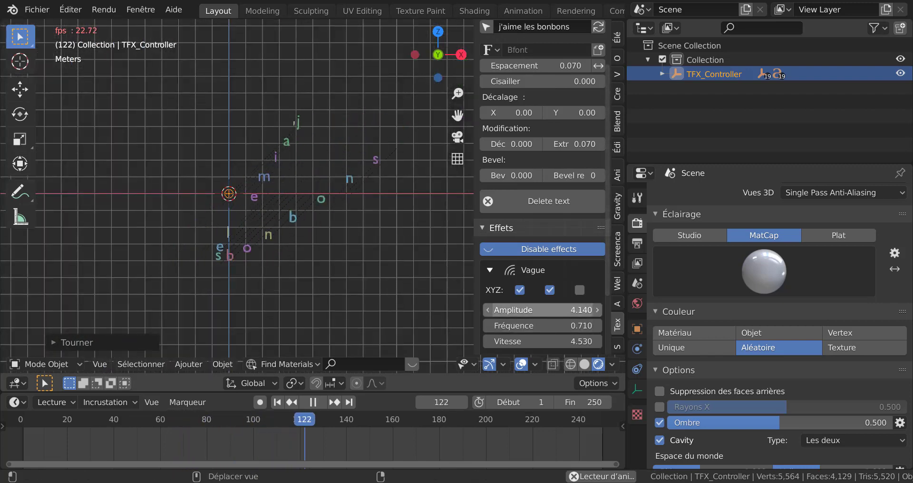
mouse_move(575, 306)
mouse_down()
mouse_move(780, 307)
mouse_move(508, 307)
mouse_up()
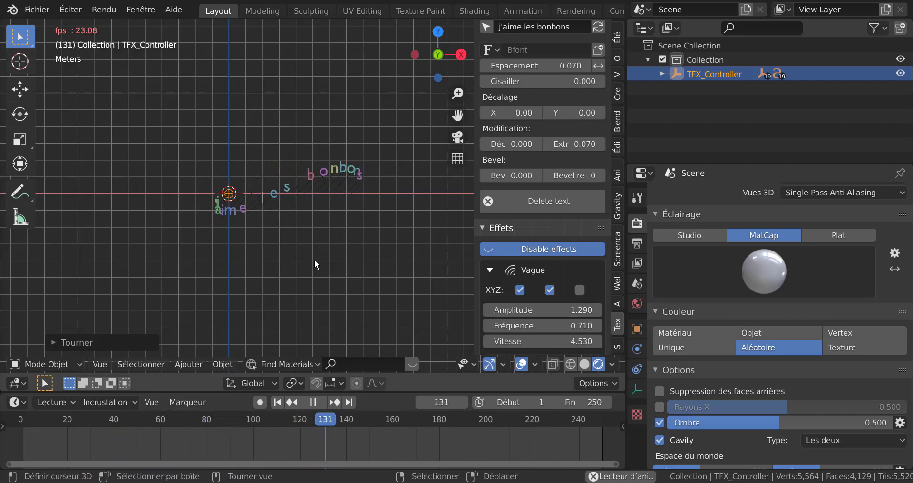
scroll(313, 197, up, 2)
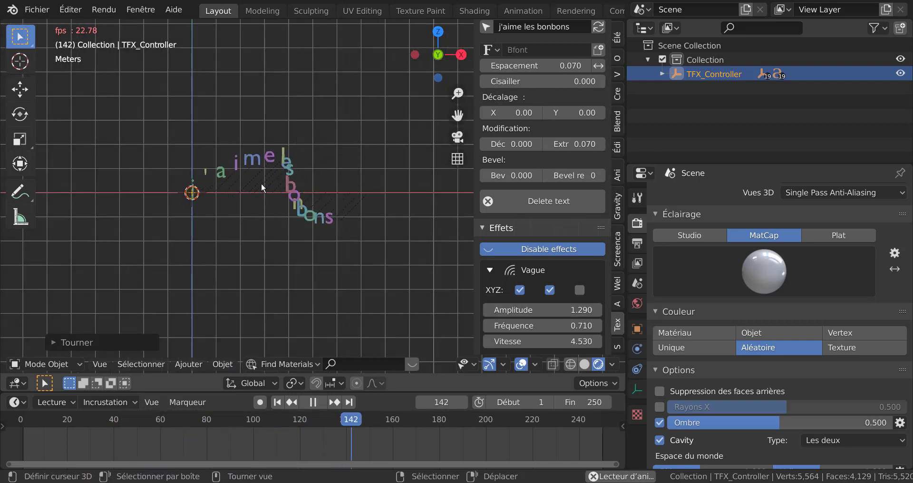
Step: Switch the Vague effect's X axis off and on twice to compare the letters' motion
click(519, 290)
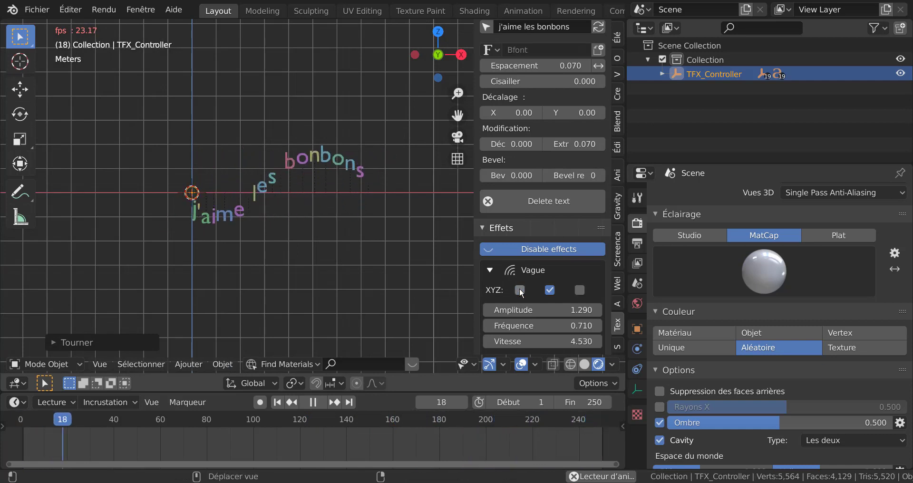
click(519, 290)
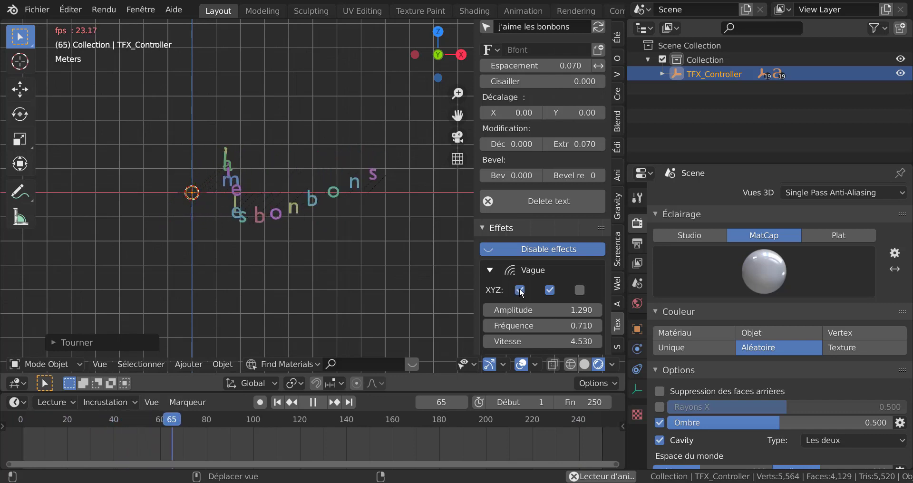
click(519, 290)
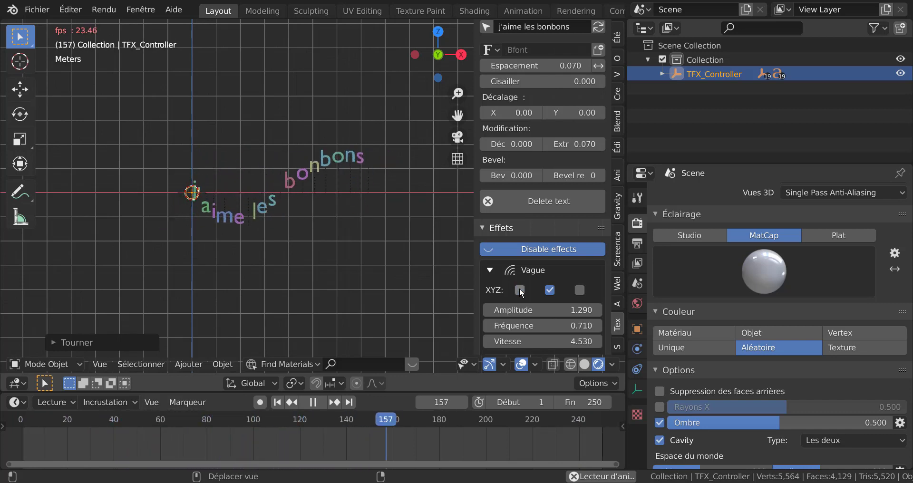
click(519, 290)
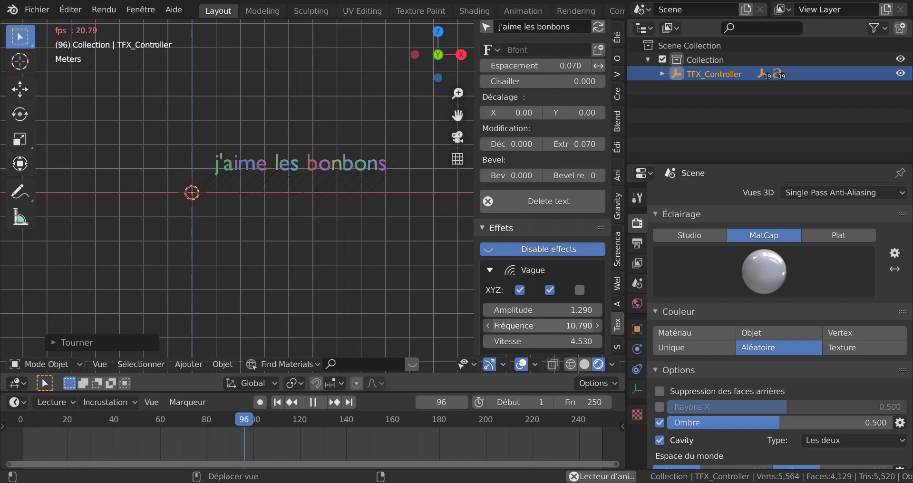
Step: Lower the Vague effect's frequency to -4.480 and deactivate its X axis
drag(542, 326, 506, 326)
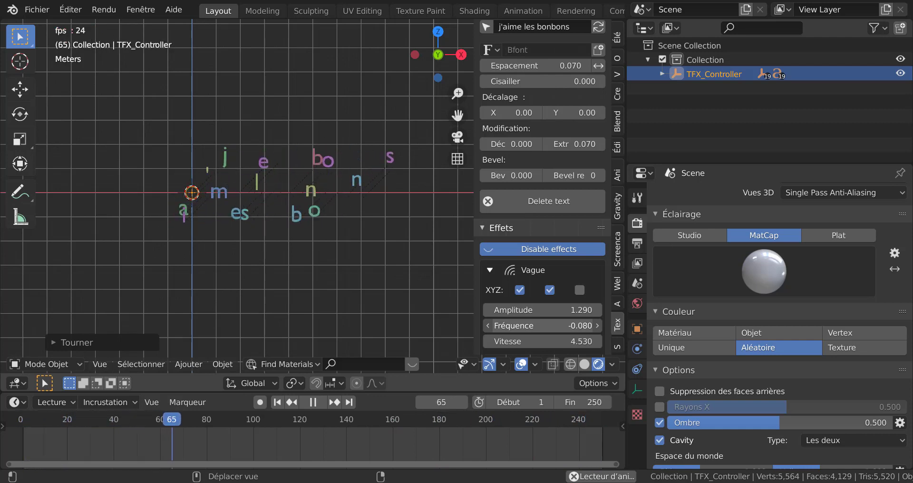
drag(542, 326, 538, 326)
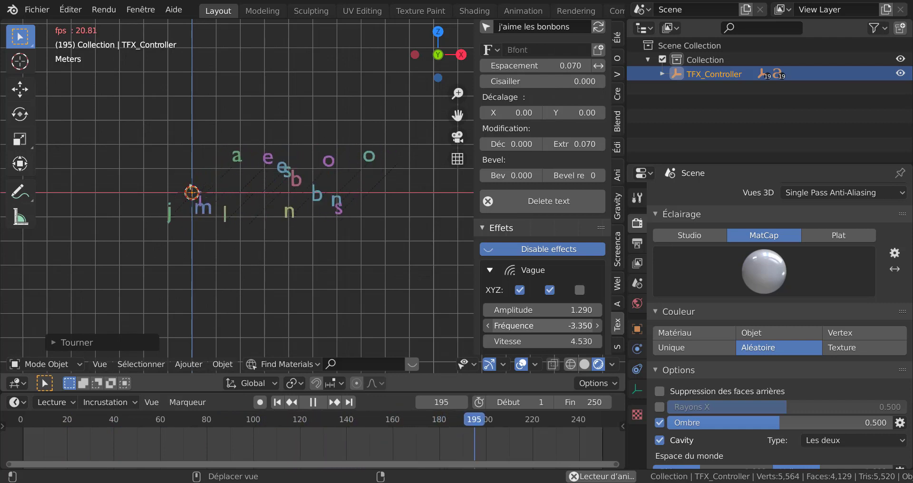
middle_drag(390, 277, 269, 298)
key(KP_1)
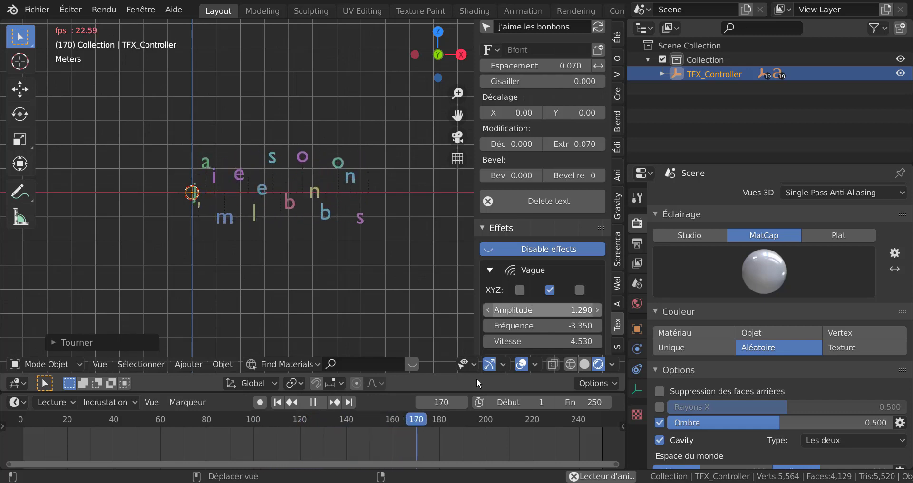
drag(597, 323, 576, 322)
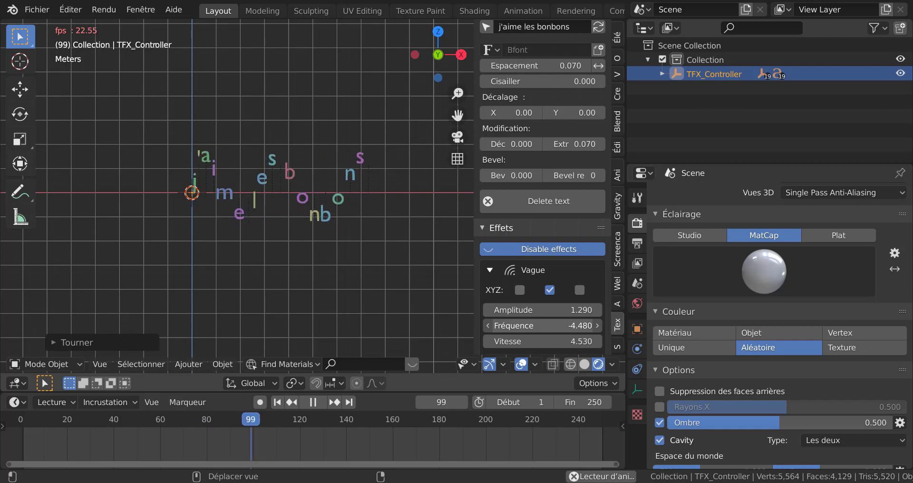
Step: Try a frequency of -4.970 for the Vague effect and raise it to -1.910
drag(537, 322, 519, 322)
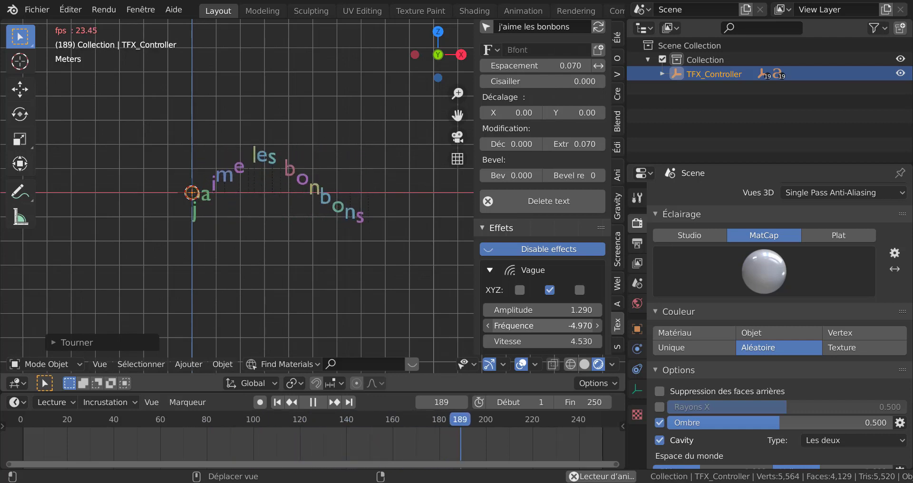
drag(519, 322, 665, 323)
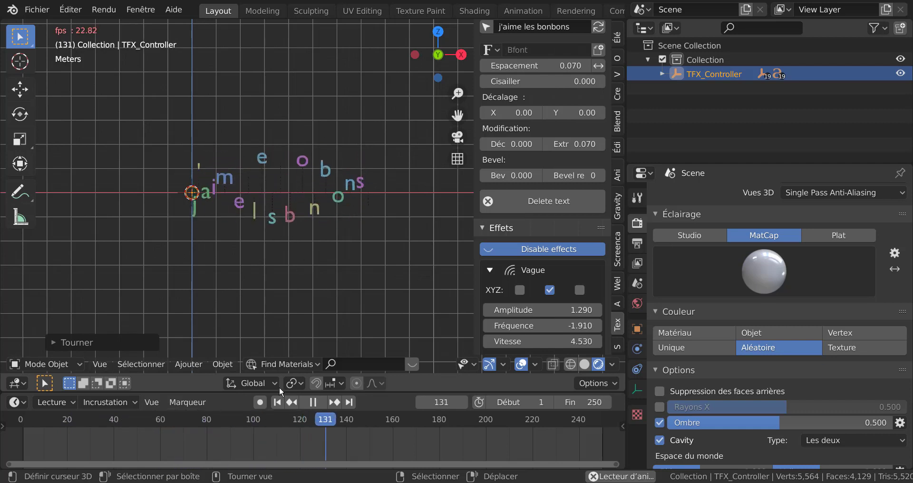
Step: Enlarge the timeline and prepare keyframe recording by stopping playback, returning to frame 1 and activating automatic keying
drag(386, 391, 385, 351)
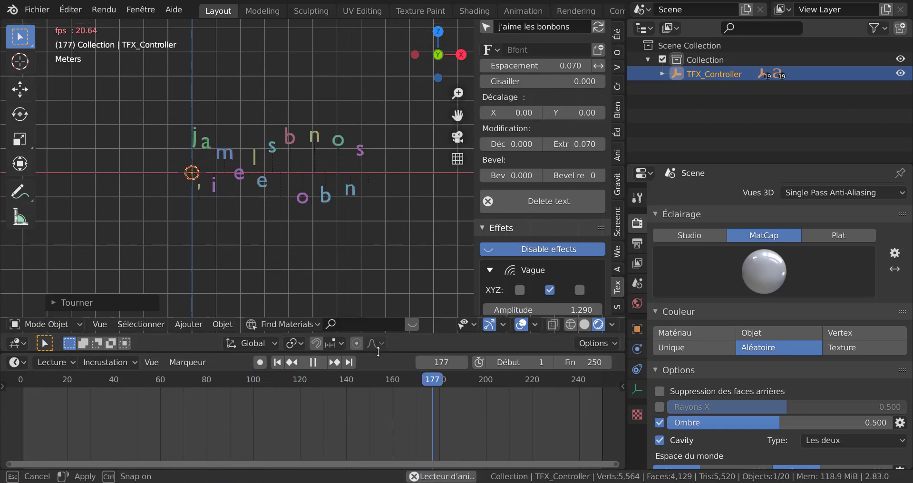
click(322, 364)
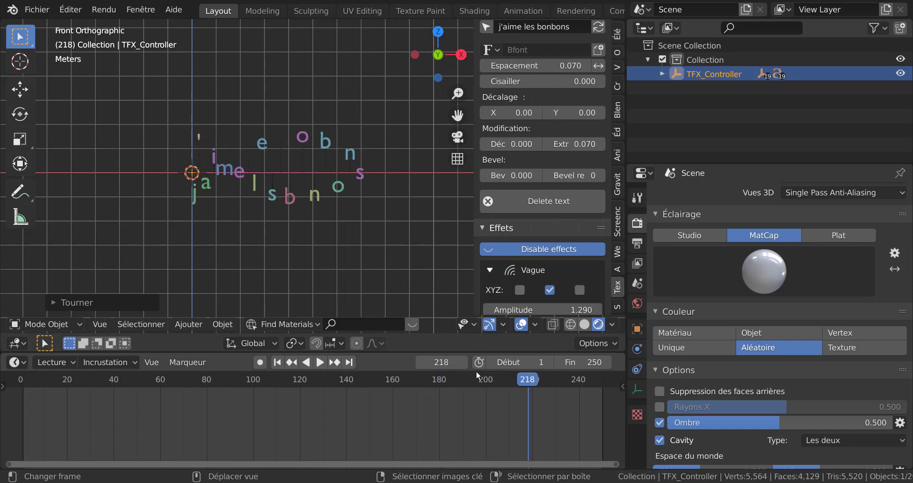
drag(523, 383, 24, 435)
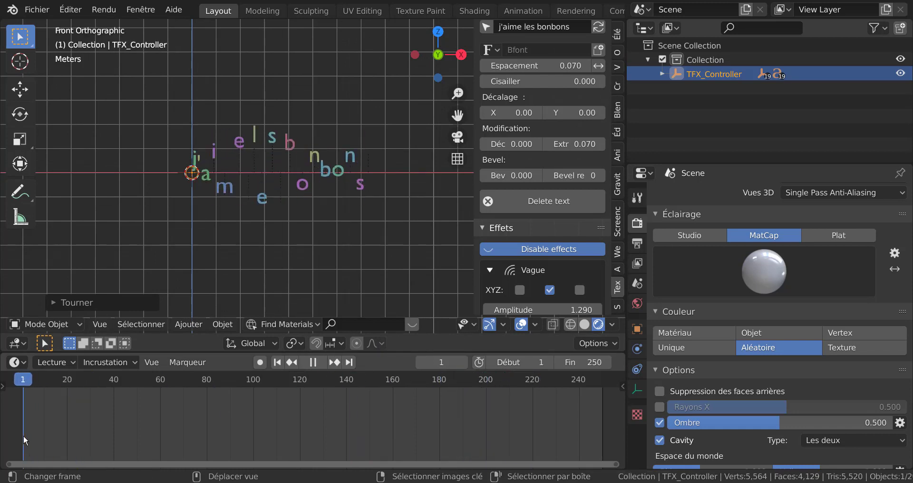
click(261, 362)
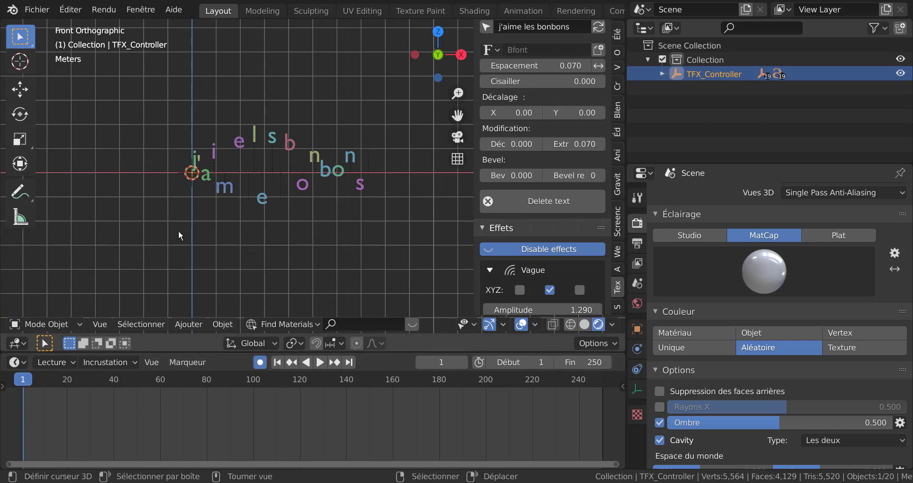
Step: Record location keyframes for the text controller at frames 1 and 40 with the Move tool, keeping it in place
click(22, 92)
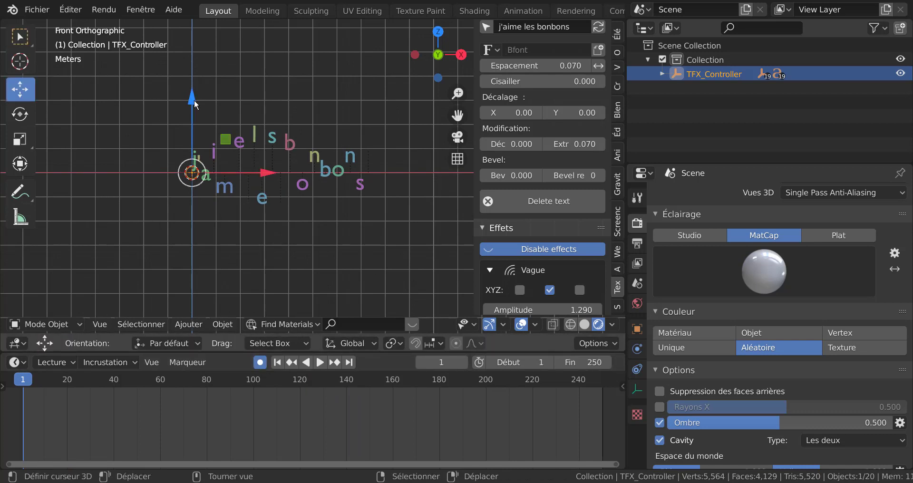
drag(191, 99, 191, 98)
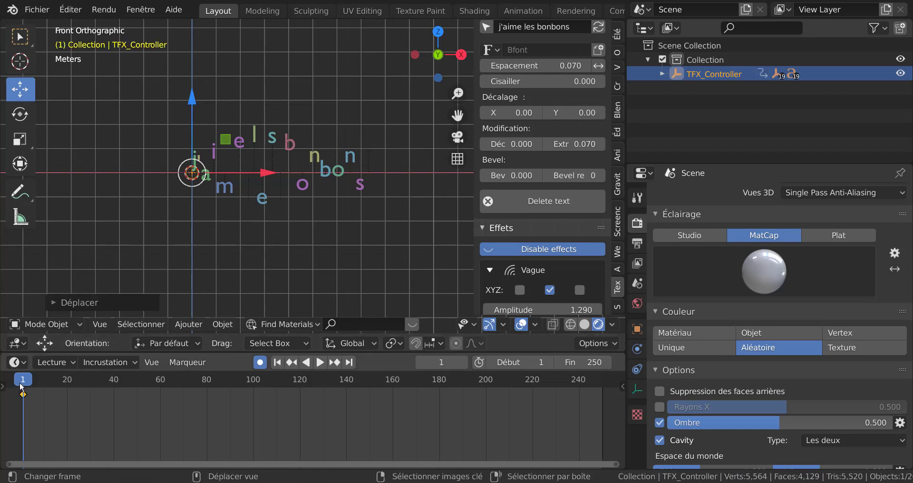
key(space)
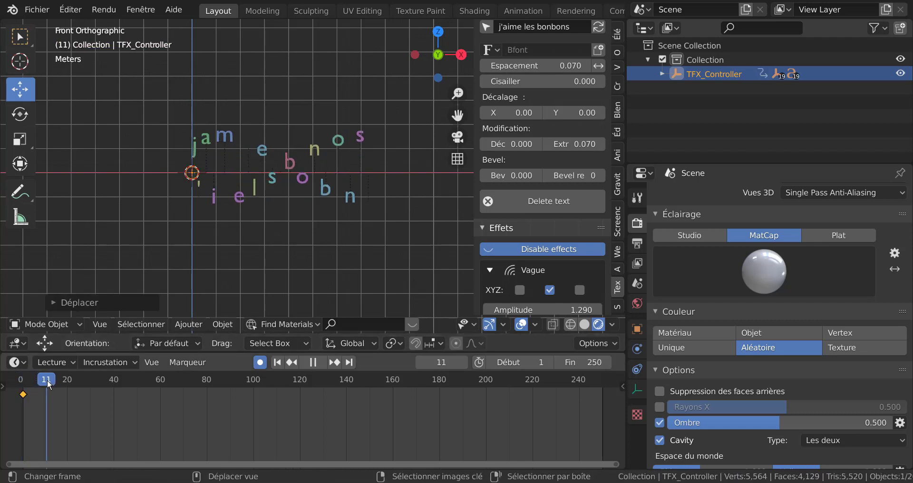
drag(47, 381, 114, 383)
key(space)
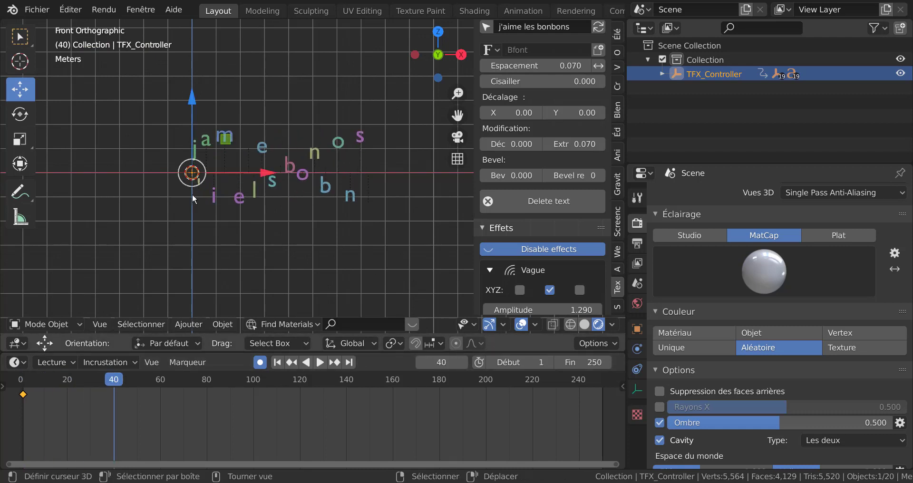
click(193, 102)
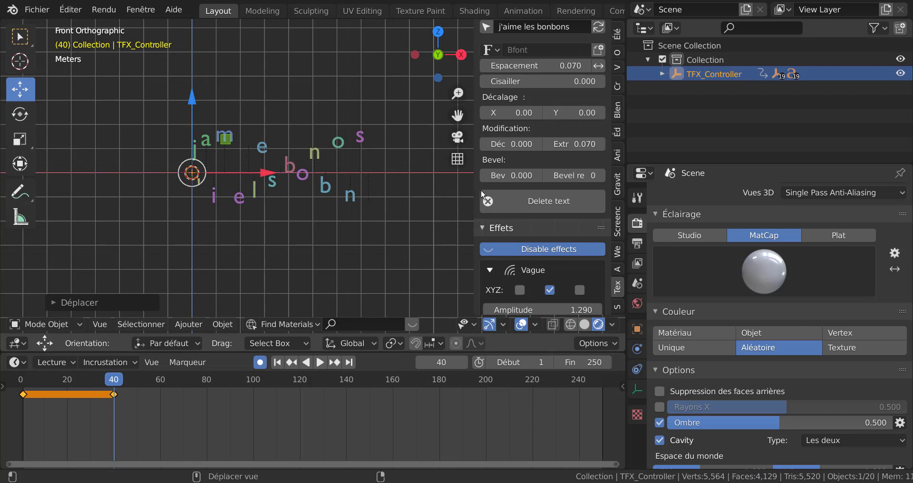
Step: Try keyframing the Vague effect's frequency at frame 40 and at 0.000 on frame 80
scroll(532, 273, down, 5)
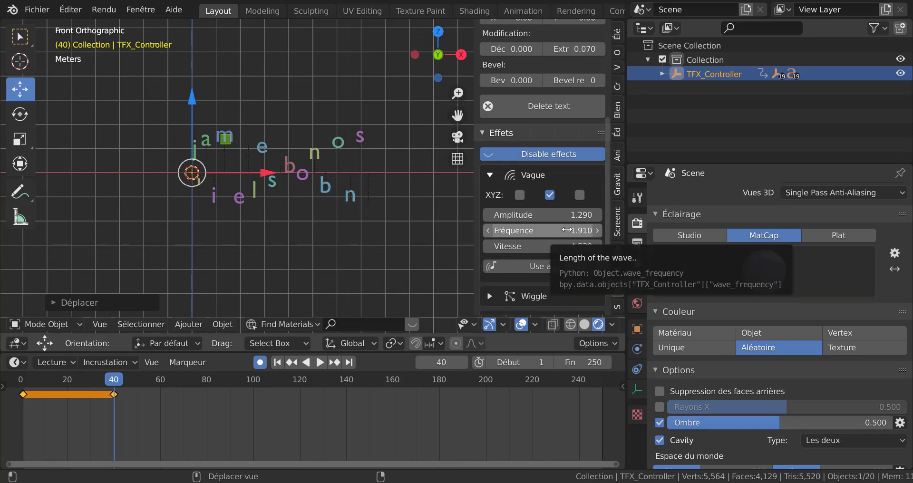
right_click(549, 228)
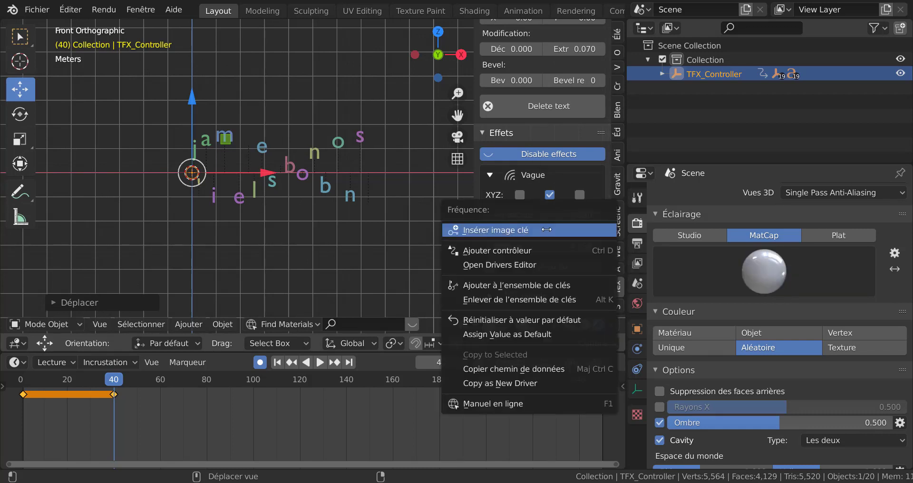
click(547, 229)
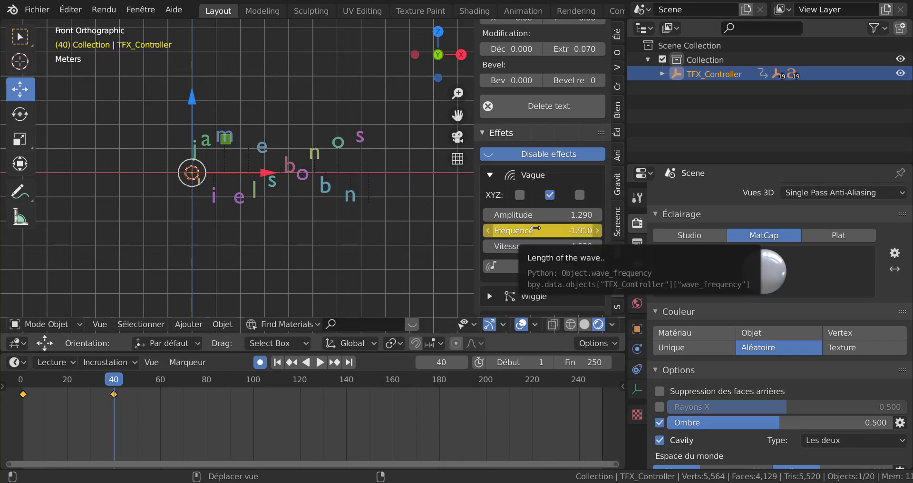
drag(115, 389, 208, 379)
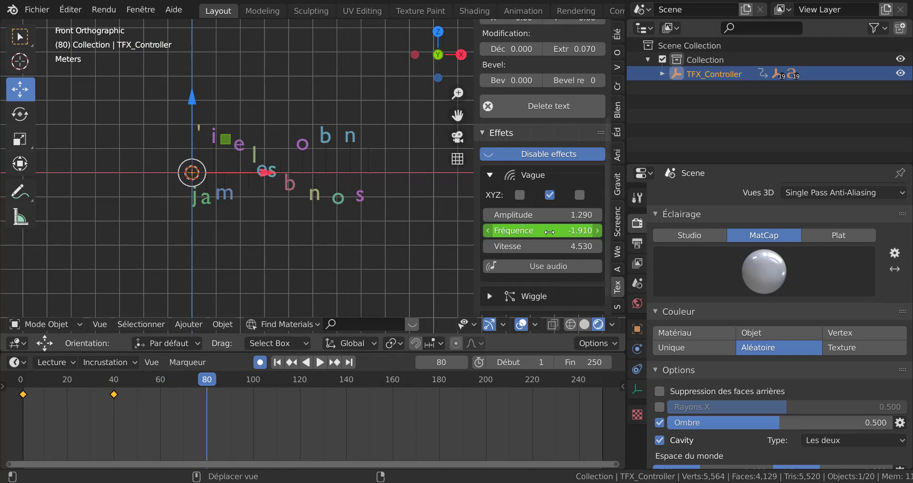
click(520, 230)
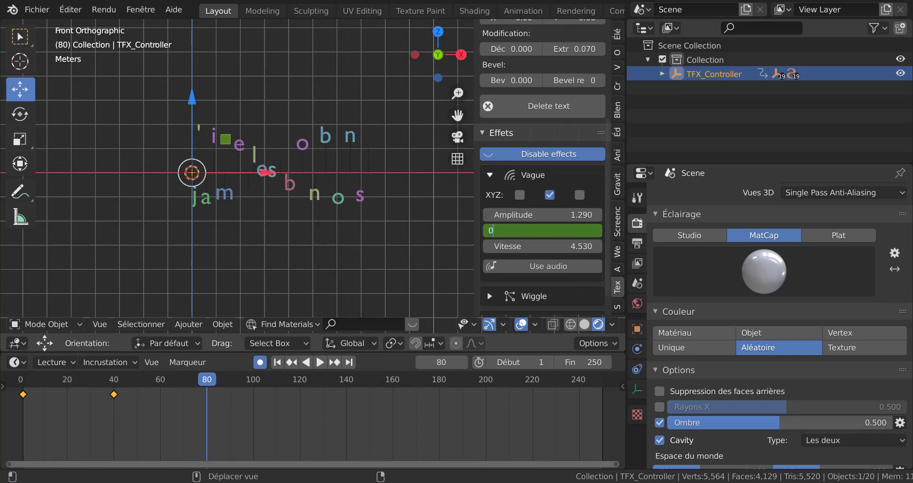
key(Return)
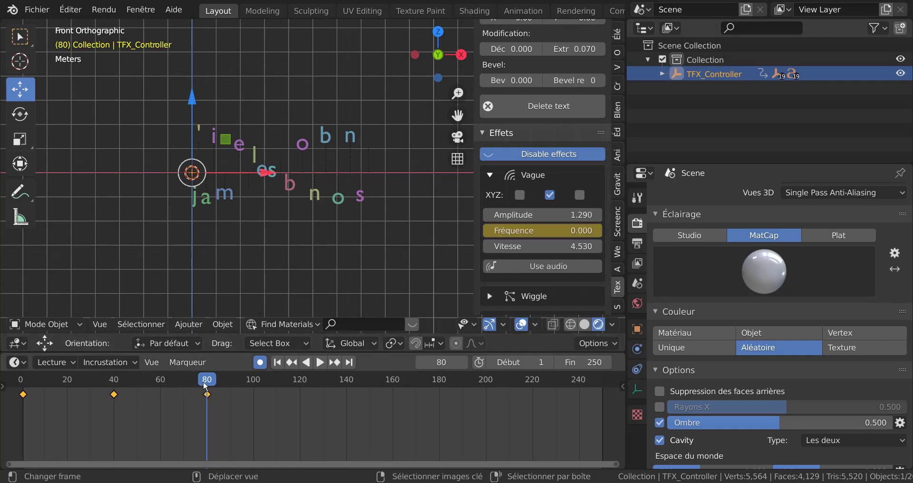
Step: Delete the keyframe at frame 80 and remove the Vague effect's frequency keyframe at frame 40
drag(206, 382, 231, 416)
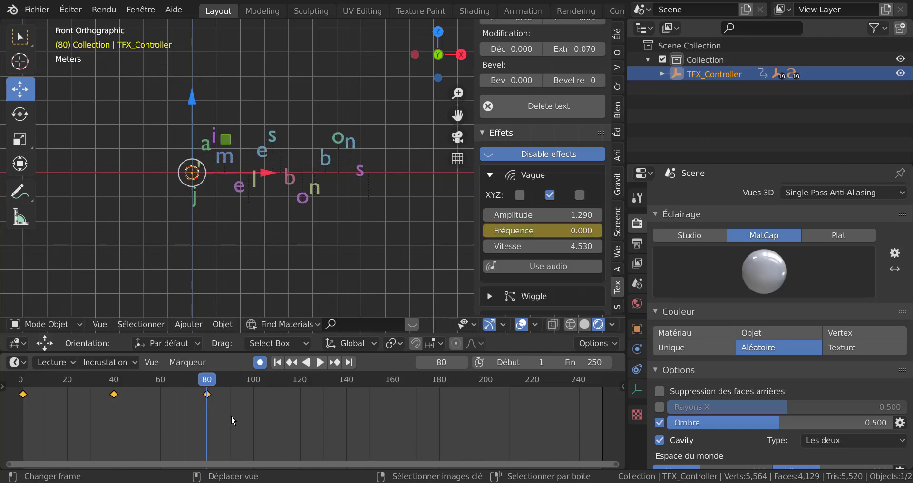
click(208, 395)
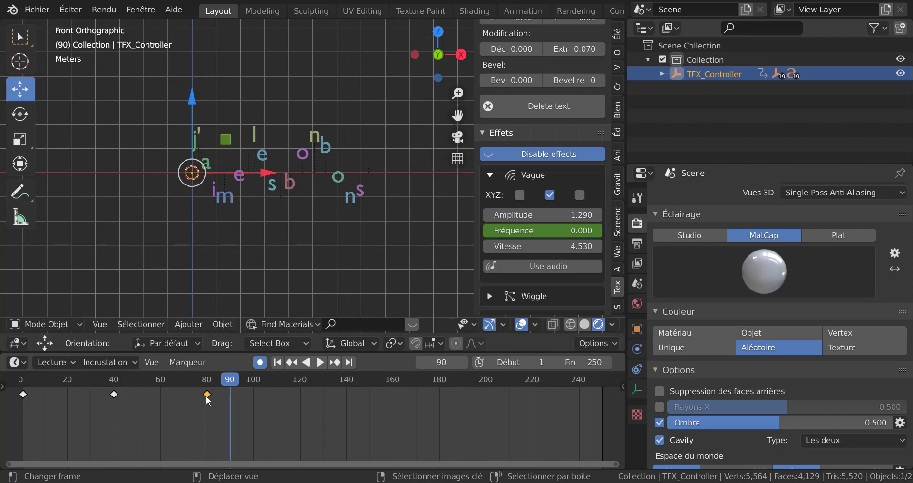
key(x)
click(209, 397)
drag(229, 383, 115, 446)
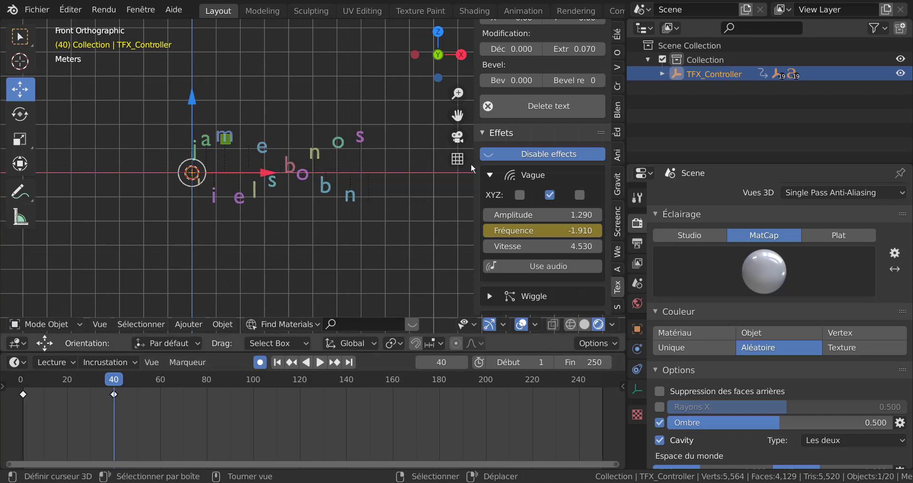
right_click(543, 231)
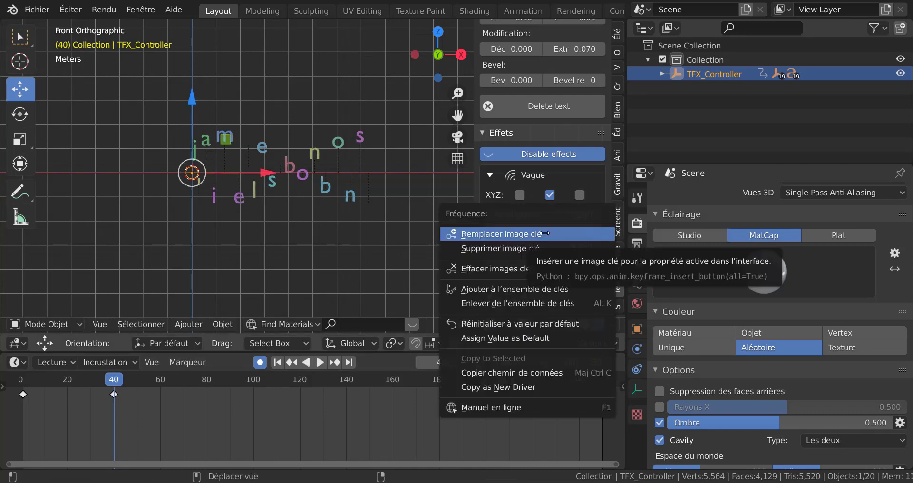
click(522, 248)
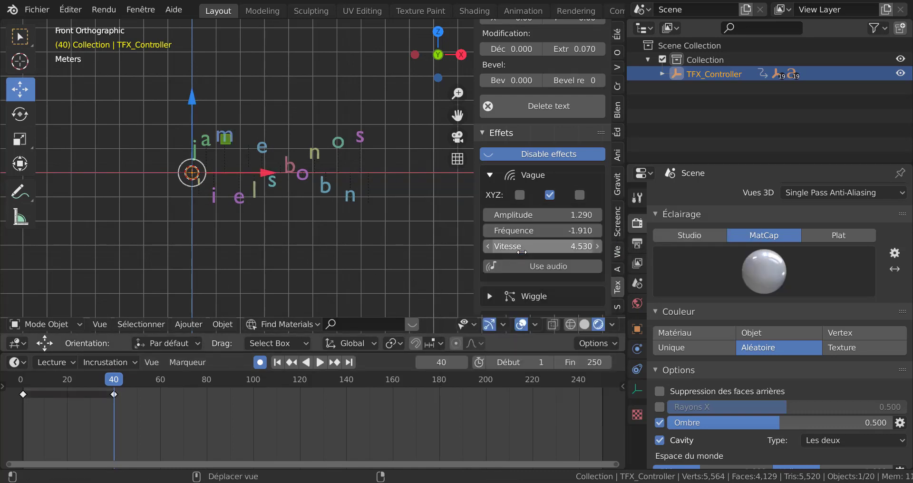
Step: Keyframe the Vague effect's amplitude at 1.290 on frame 40 and at 0.000 on frame 80
right_click(535, 217)
click(536, 216)
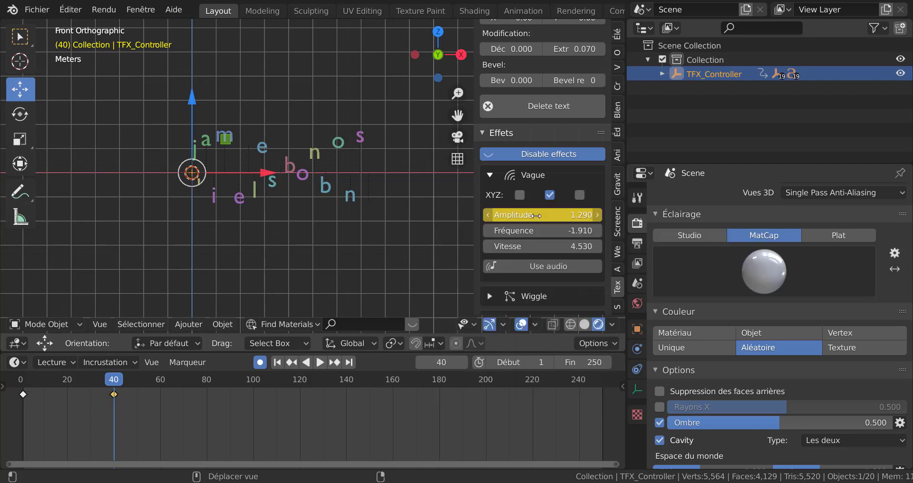
drag(132, 383, 207, 383)
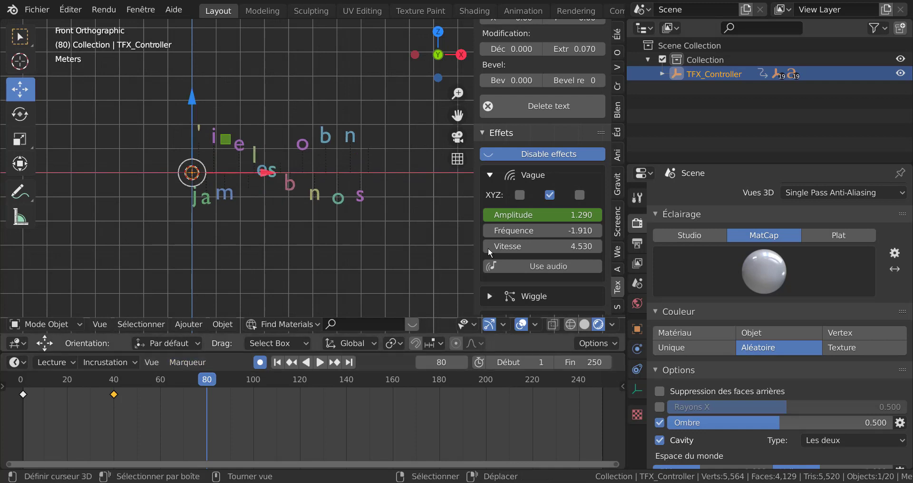
right_click(546, 215)
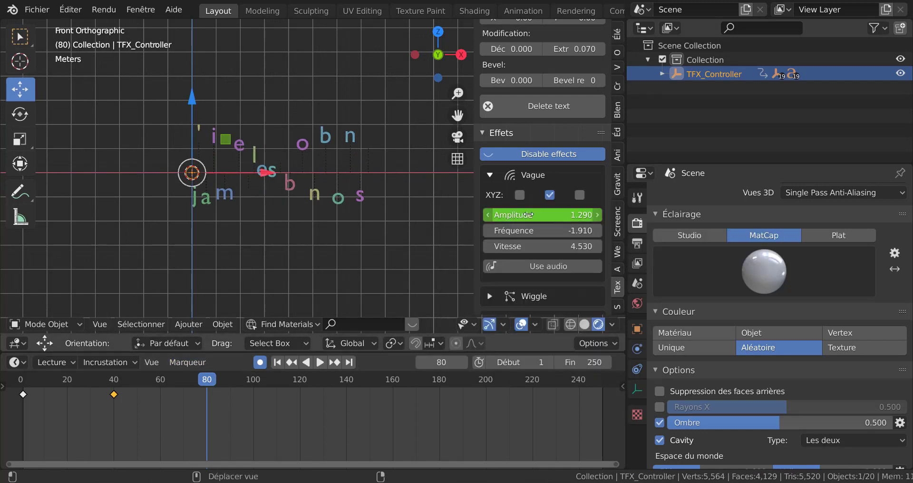
drag(560, 215, 544, 215)
key(i)
click(563, 215)
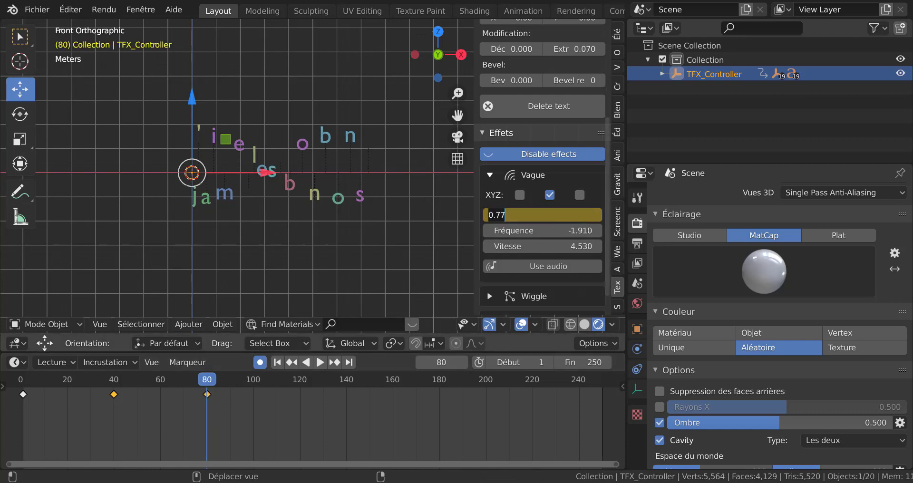
key(Return)
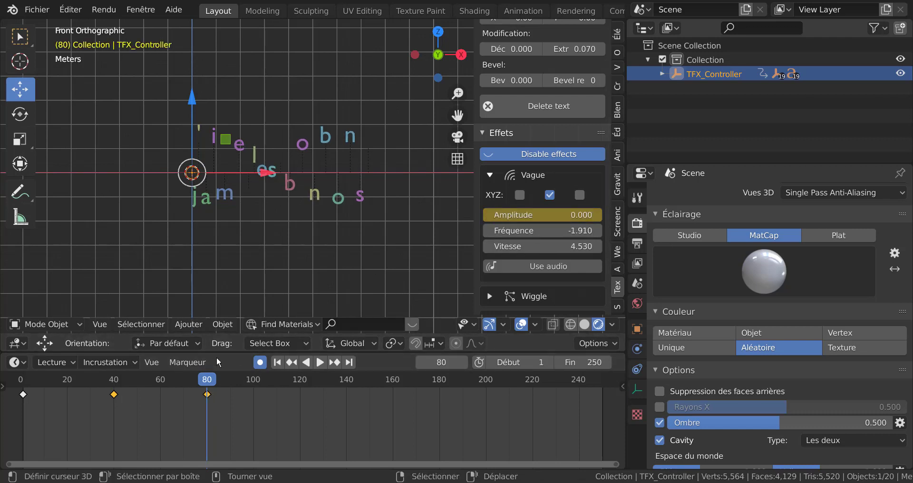
Step: Play the animation from frame 0 to check the letters' motion, stop it and go back to frame 129
drag(206, 382, 19, 399)
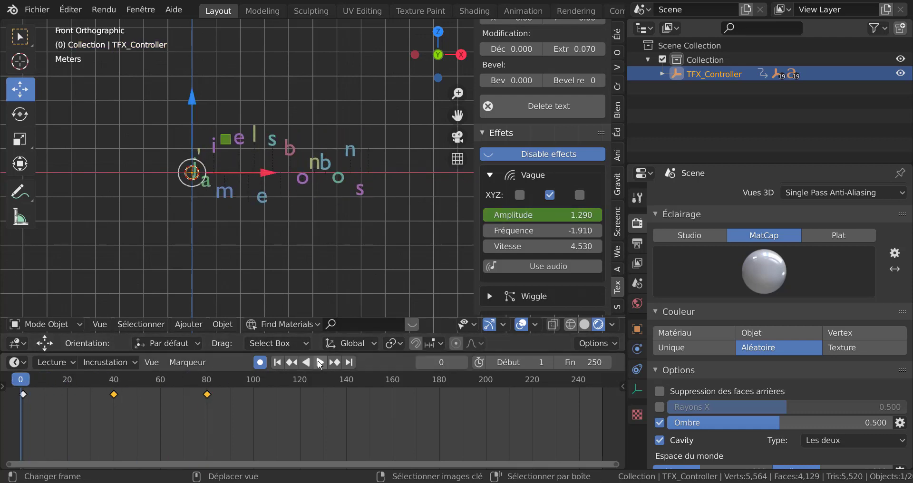
click(320, 363)
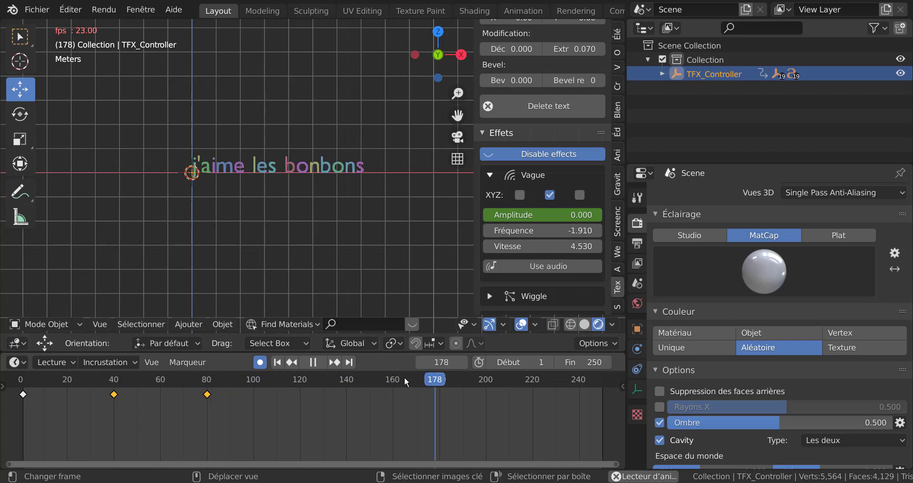
click(313, 363)
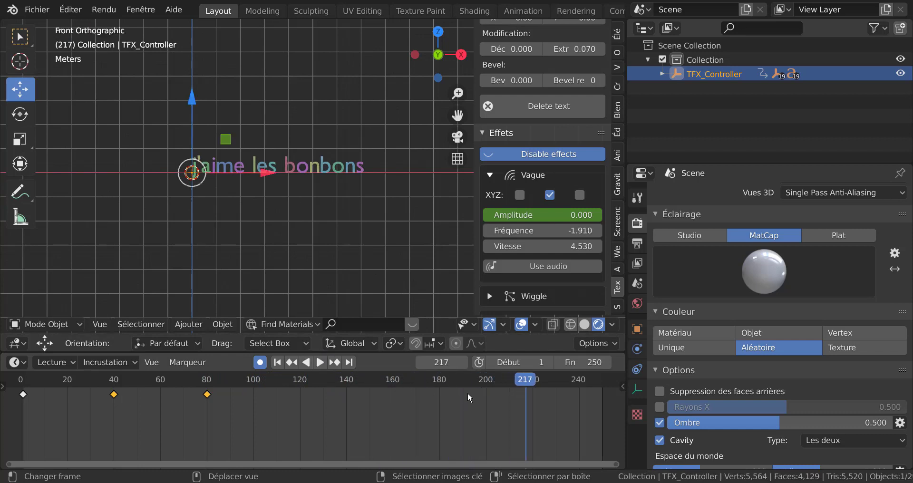
drag(527, 383, 321, 419)
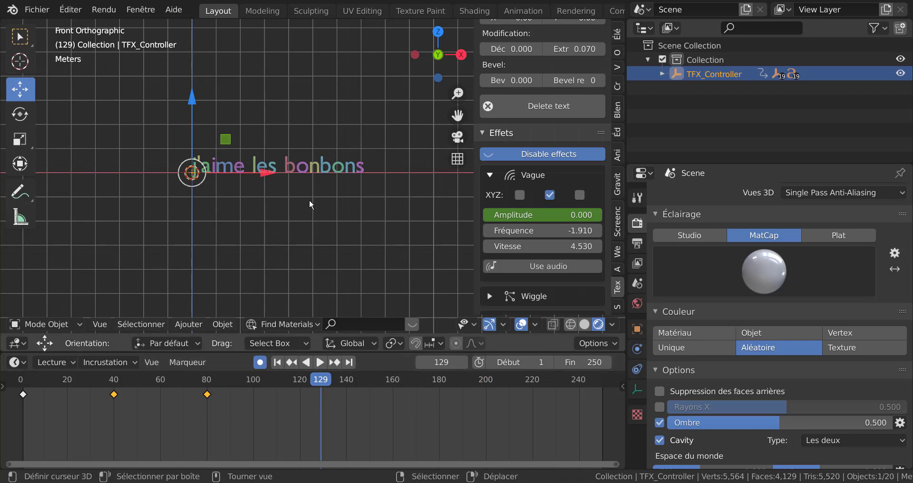
Step: Examine the Text FX options for baking to keyframes, return to the text settings and go to frame 28
scroll(575, 123, up, 8)
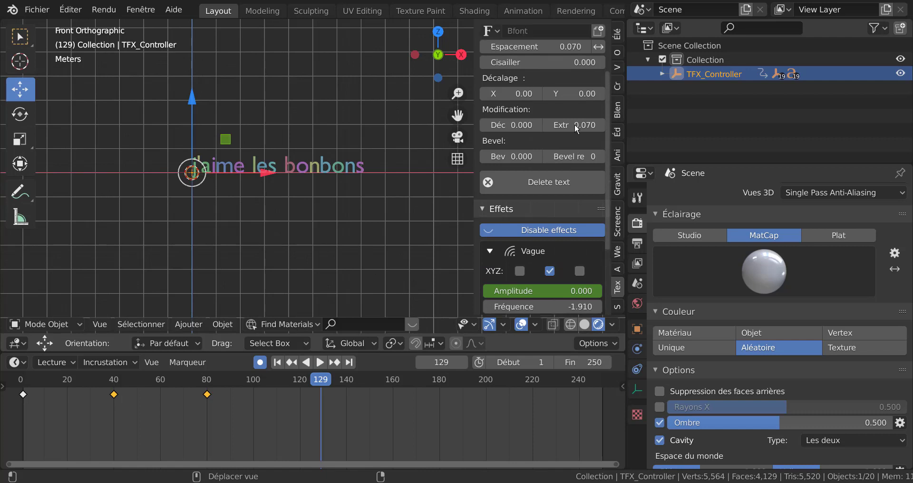
click(577, 65)
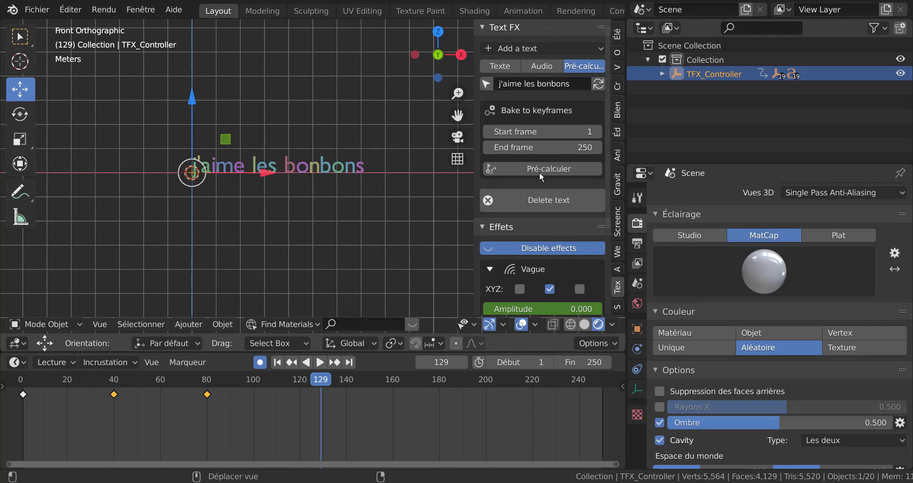
click(501, 68)
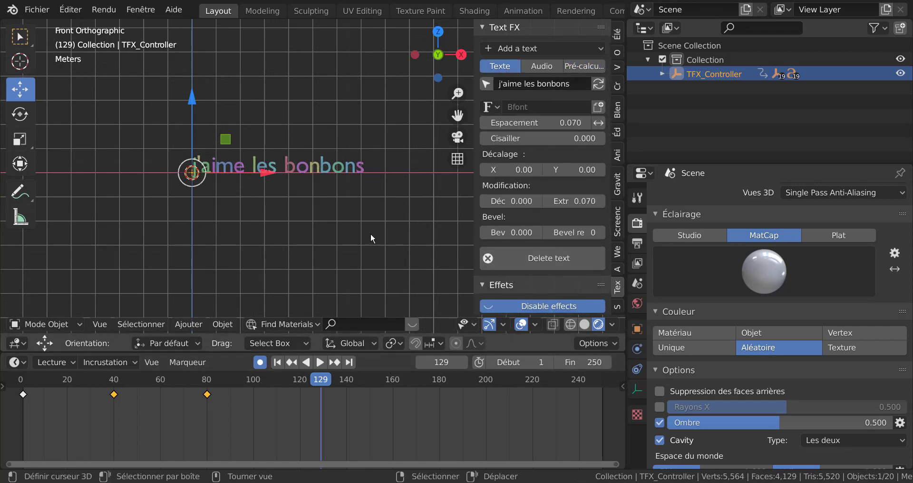
drag(315, 384, 87, 403)
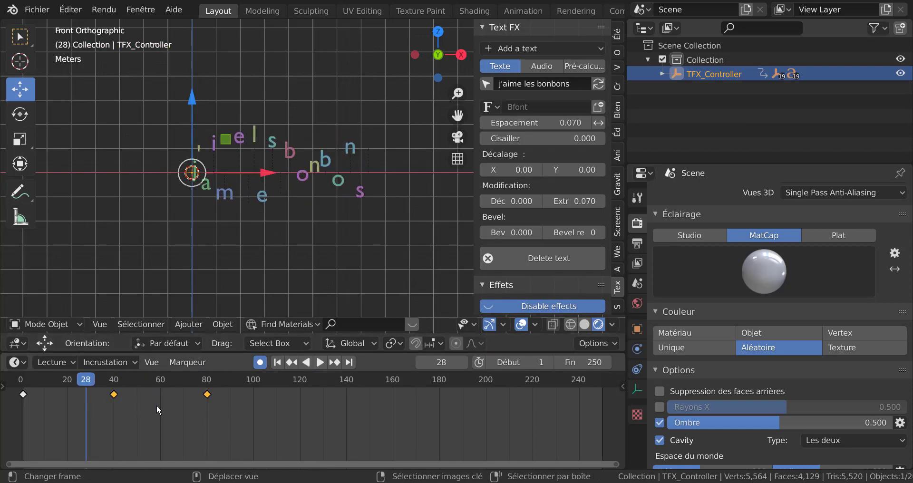
Step: Delete all the text controller's keyframes and return to frame 0
key(a)
key(x)
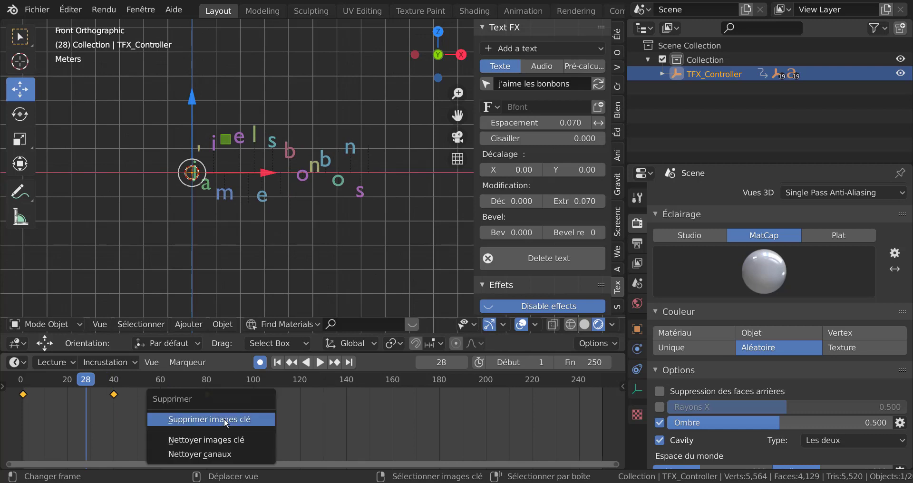
click(224, 418)
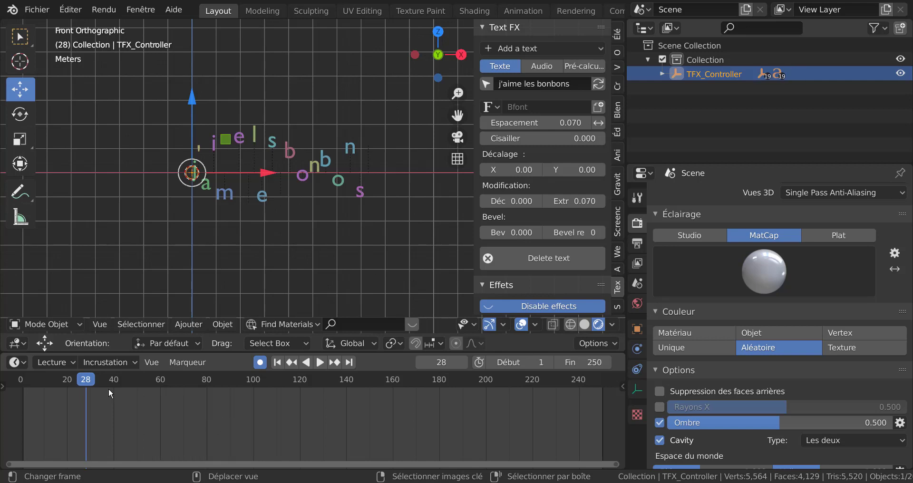
drag(81, 379, 7, 402)
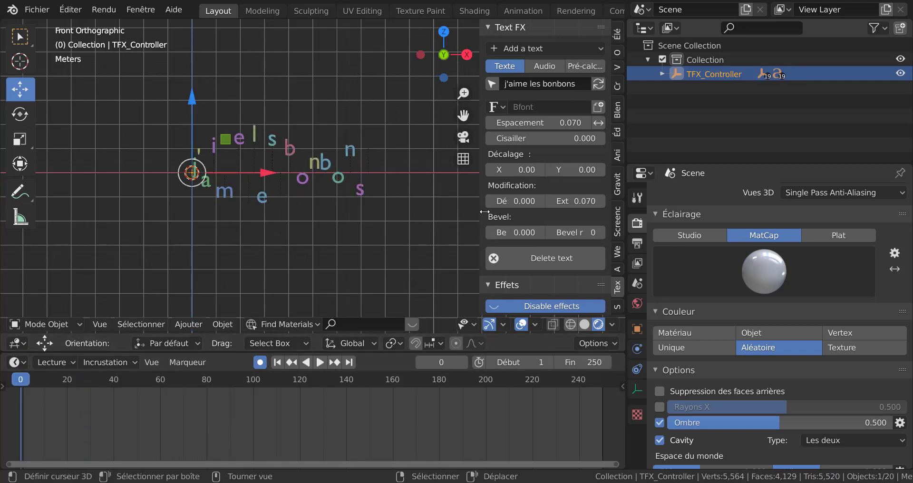
Step: Turn off the Vague effect's active Y axis and set its frequency to 0.000
drag(473, 214, 415, 222)
scroll(546, 283, down, 5)
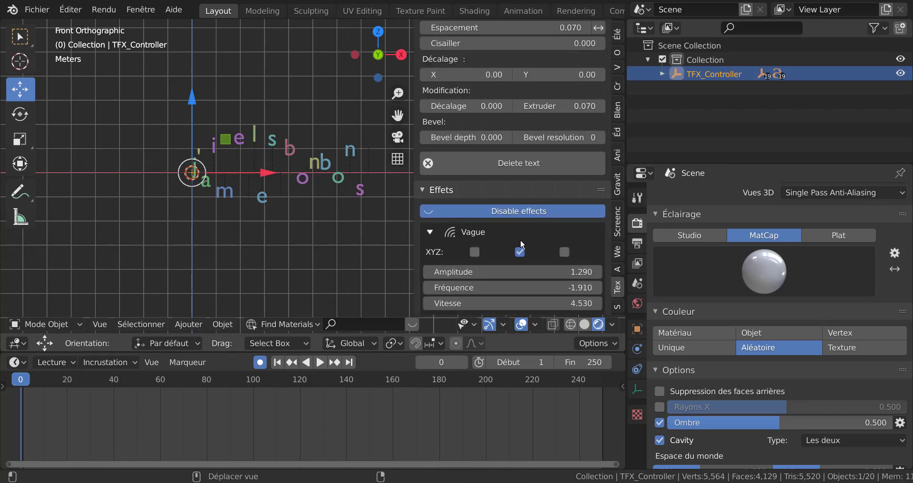
click(519, 252)
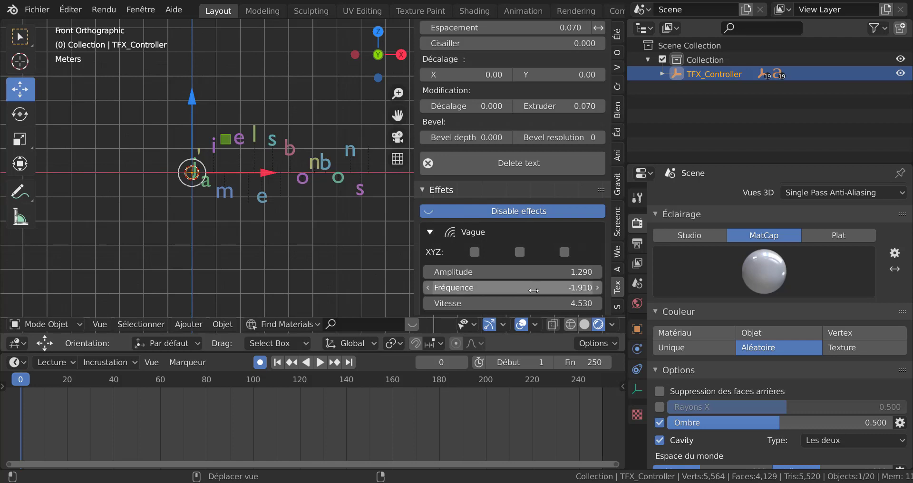
click(550, 286)
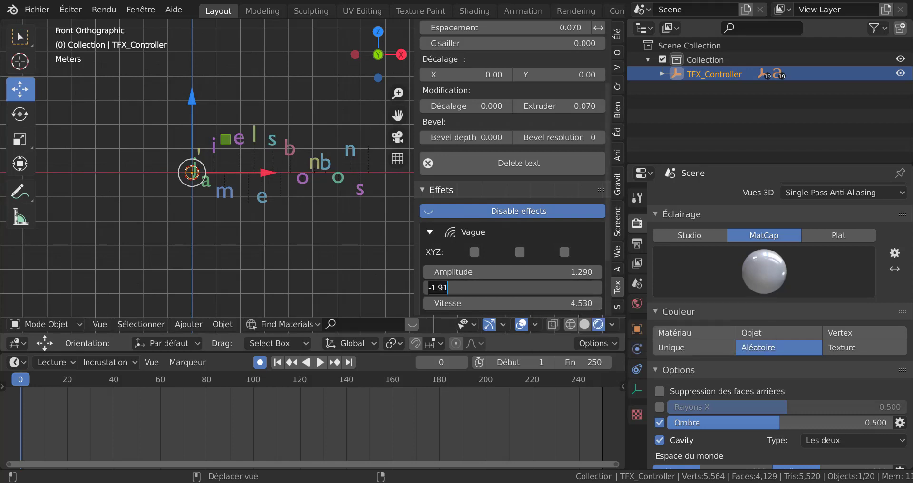
text(0)
key(Return)
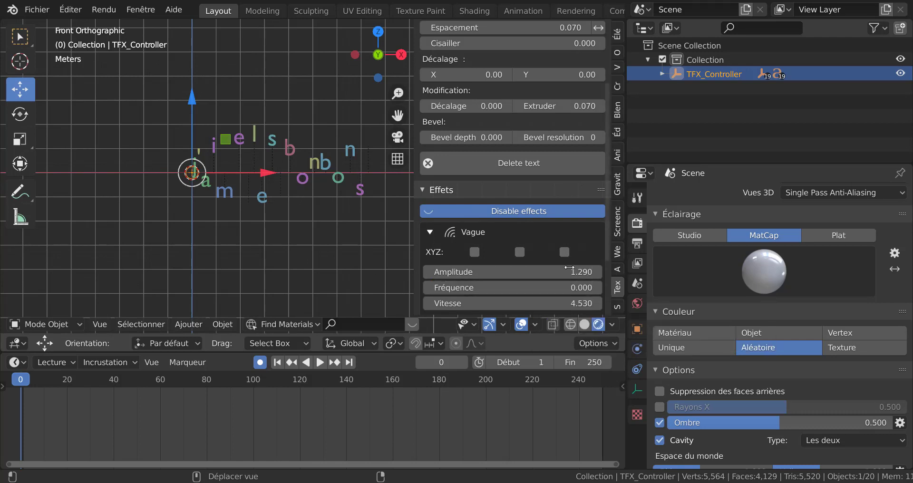
Step: Set the Vague effect's amplitude to 0.000 and its speed to 0.500
click(569, 271)
text(0)
key(Return)
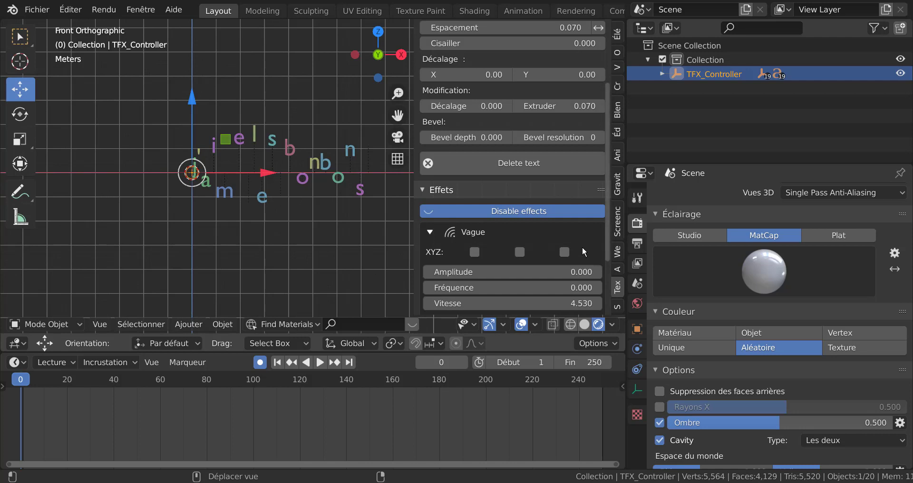
click(573, 303)
text(0)
key(Return)
Step: Play the animation briefly to refresh the text, scrub back to frame 2 and stop playback
key(space)
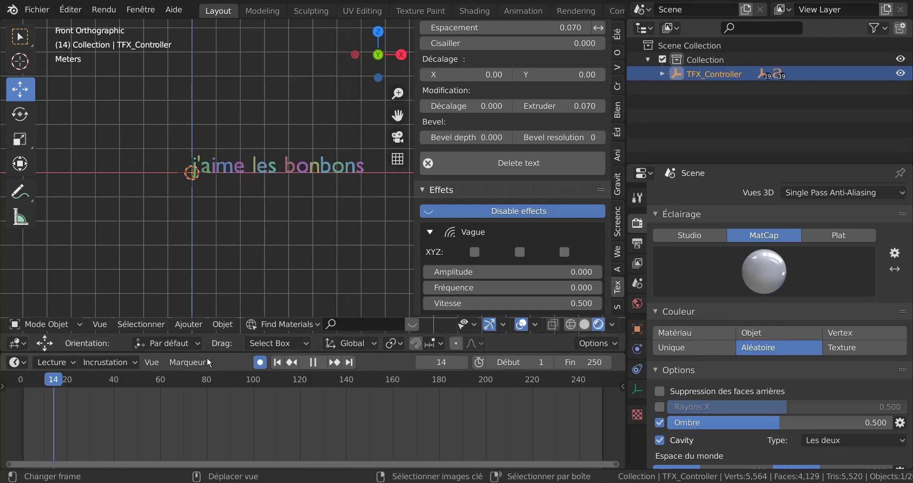
drag(88, 387, 26, 439)
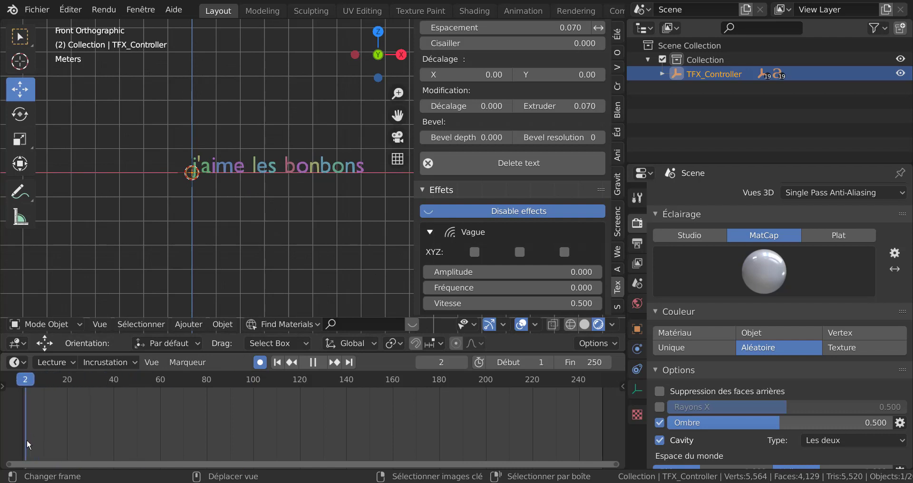
key(space)
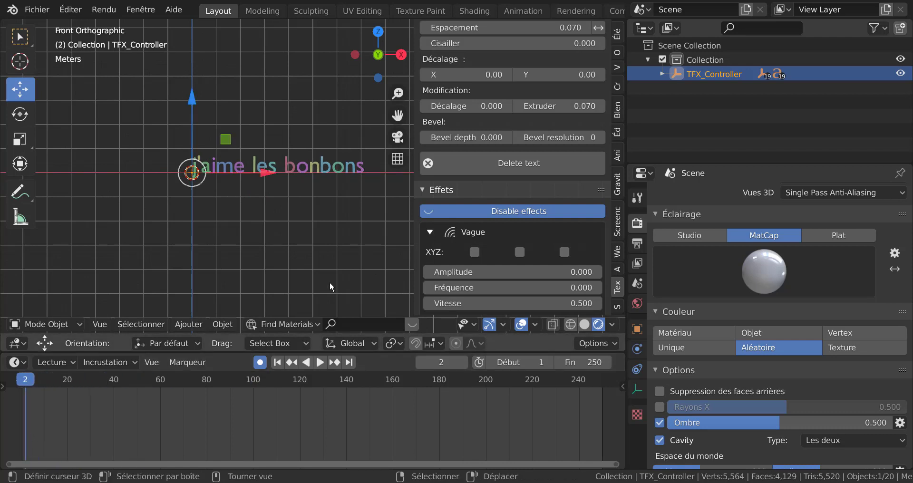
Step: Enlarge the view of the text and select several letters one by one to check that each is a separate object
drag(416, 234, 573, 230)
mouse_move(395, 239)
shift+middle_down()
mouse_move(483, 232)
mouse_move(392, 237)
shift+middle_up()
scroll(416, 222, up, 3)
click(343, 166)
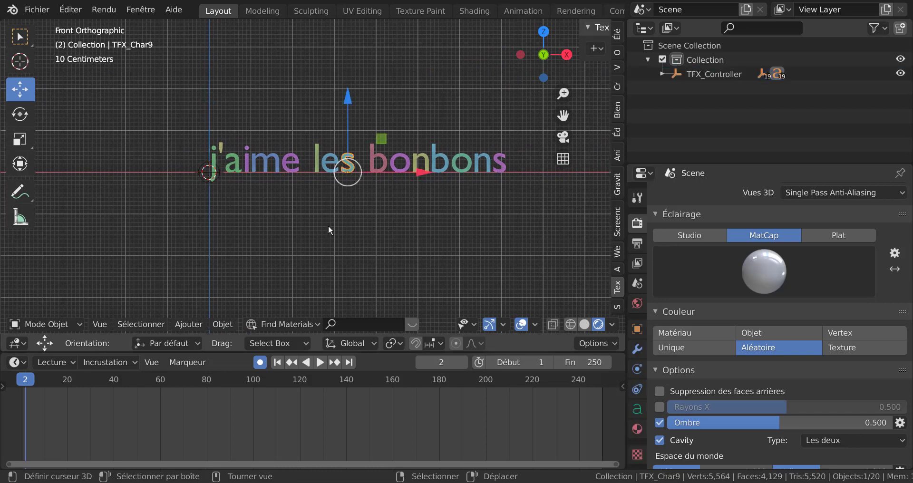
key(Tab)
key(Tab)
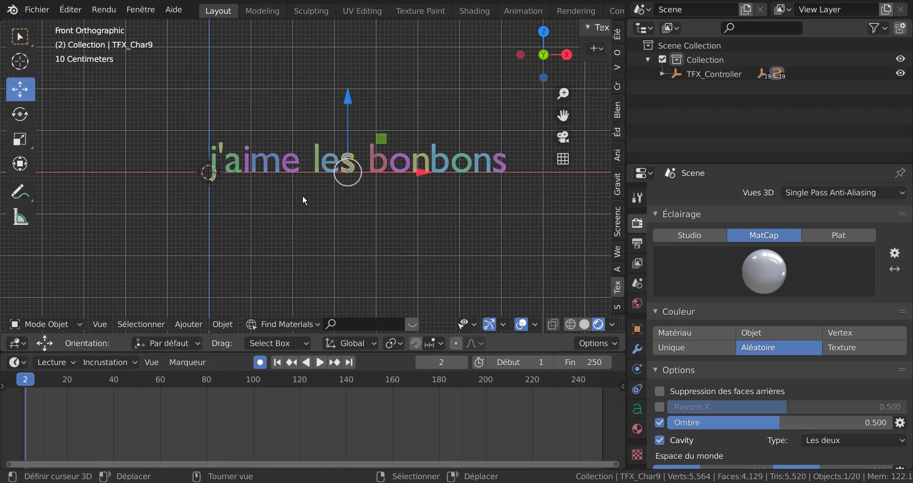
right_click(271, 166)
right_click(246, 166)
right_click(233, 166)
right_click(210, 172)
right_click(277, 167)
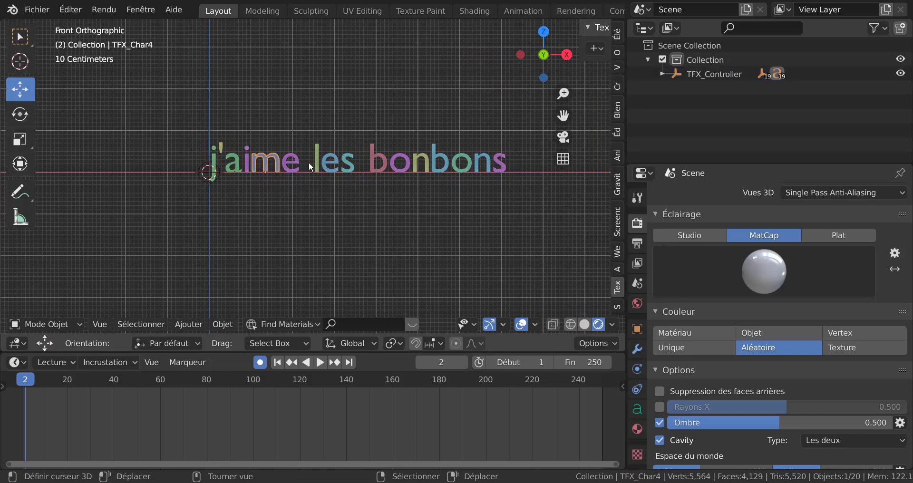
right_click(332, 166)
right_click(401, 165)
right_click(426, 164)
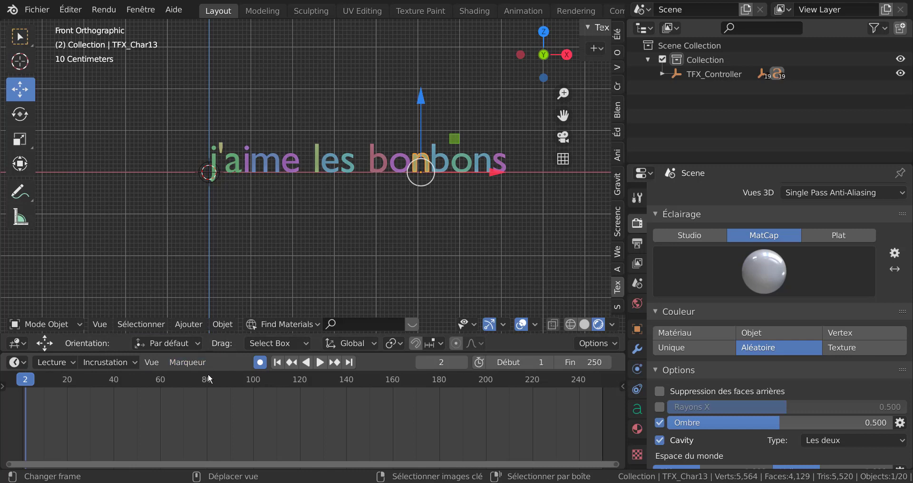
Step: Select the controller and all the letters and insert a PosRotTaille keyframe for them at frame 2
click(209, 175)
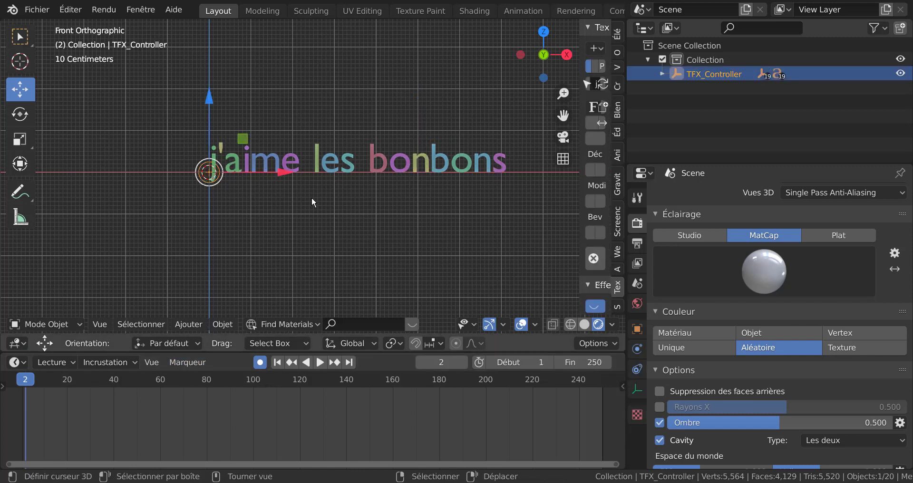
key(a)
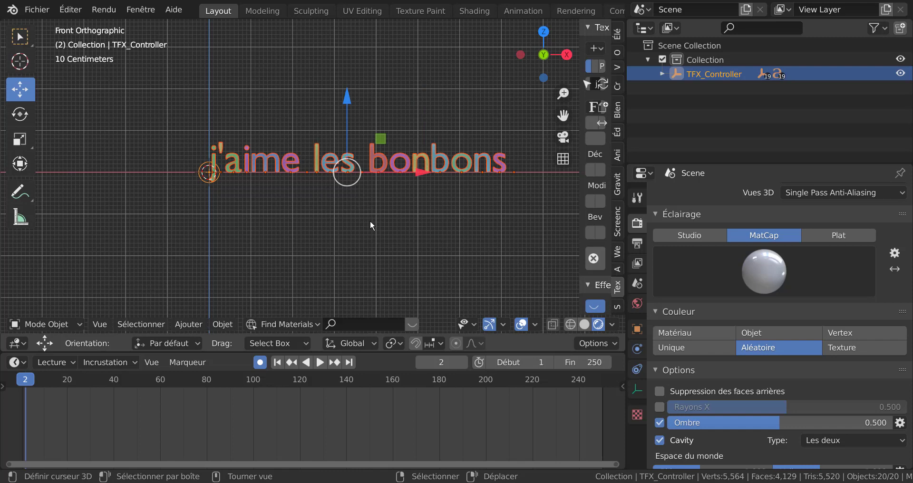
key(i)
key(i)
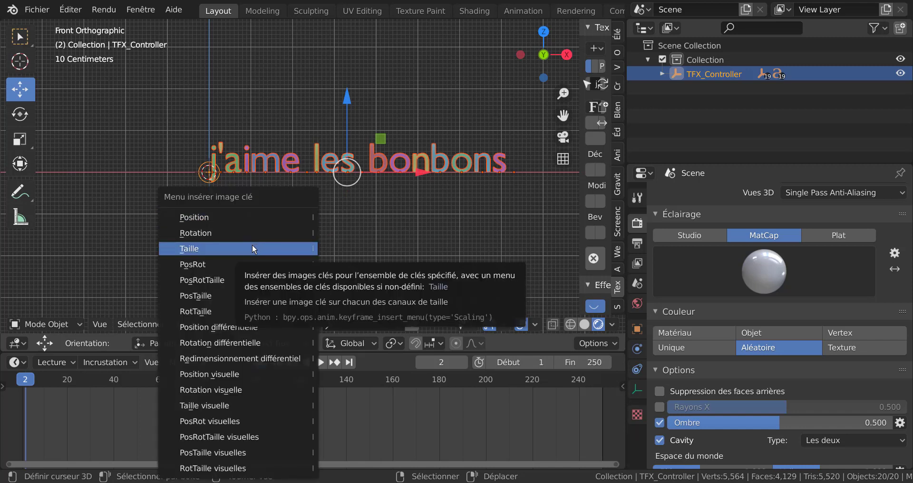
click(220, 280)
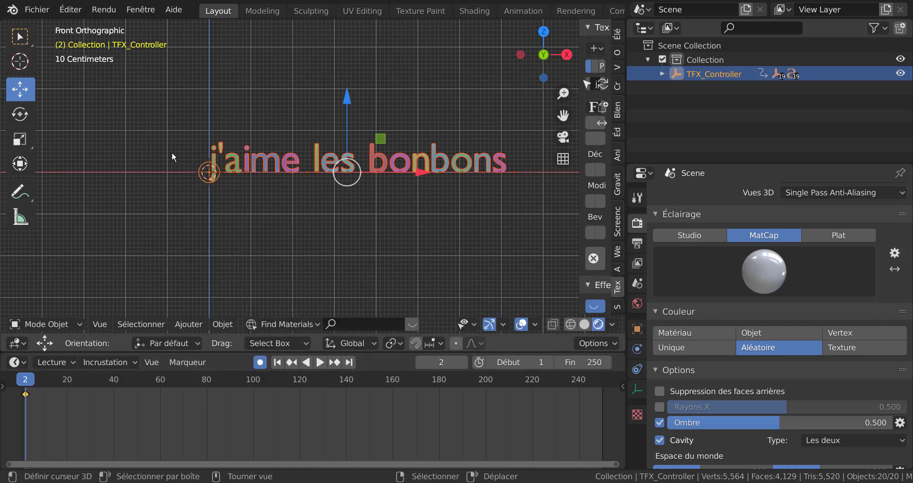
Step: Select the m, e and several other letters in turn to check each one's keyframe, and scrub to frame 3
right_click(273, 153)
right_click(293, 161)
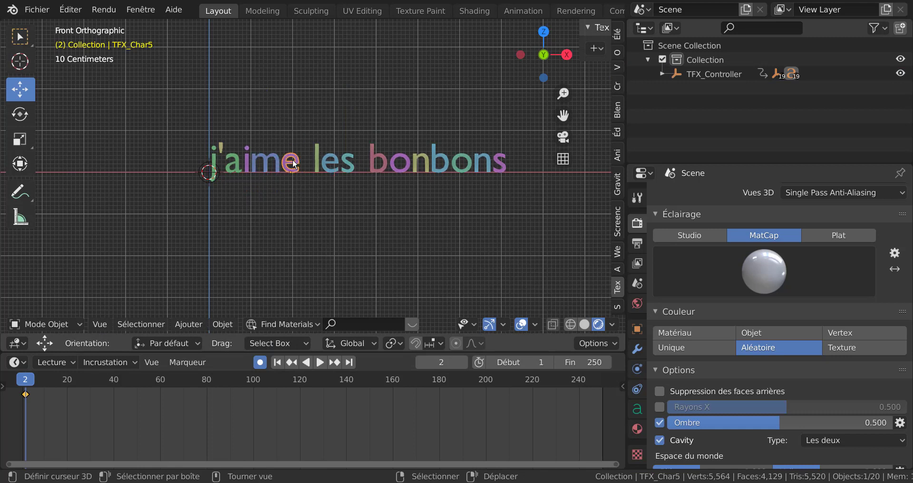
right_click(324, 165)
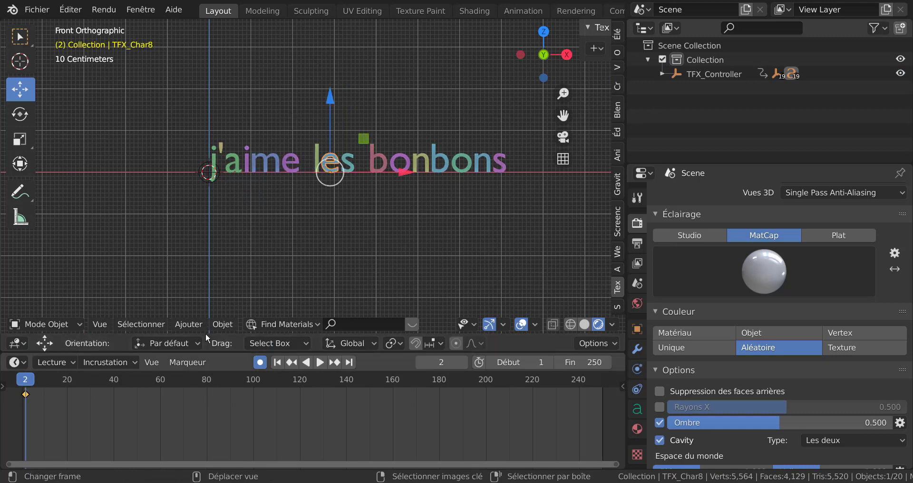
right_click(373, 159)
right_click(402, 161)
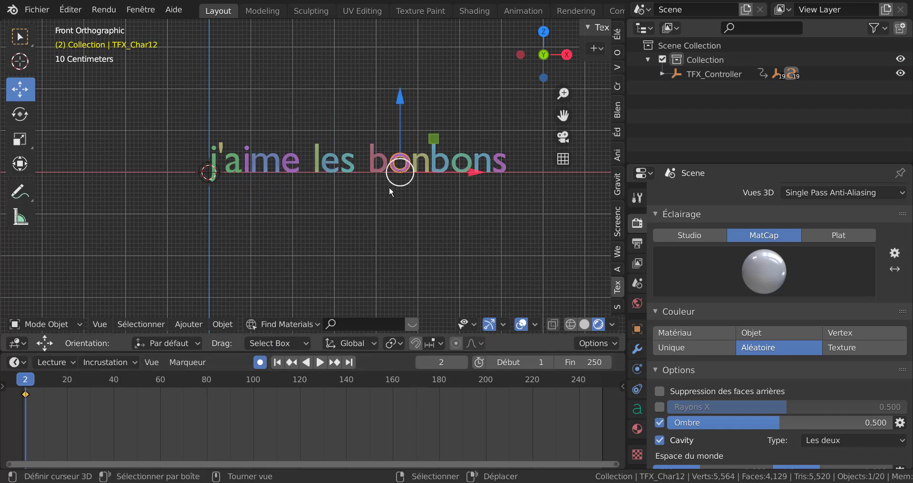
drag(27, 382, 28, 439)
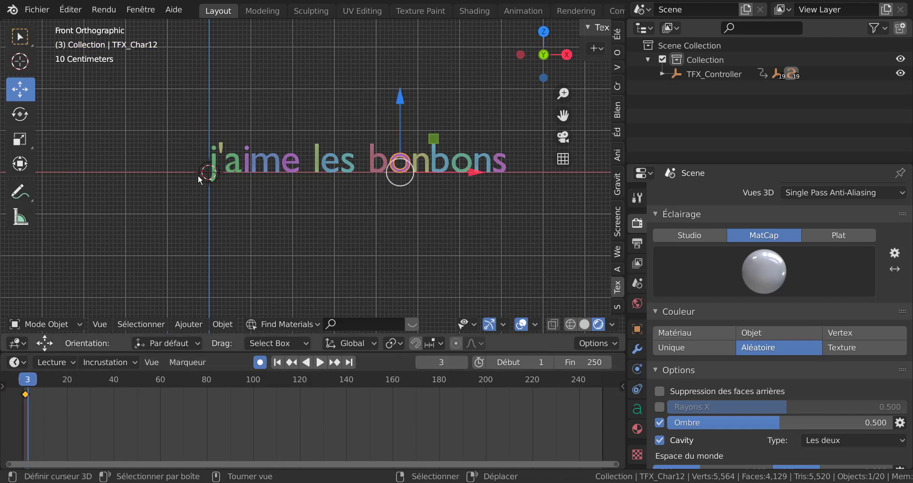
Step: At frame 5, move the letter j straight down below the text so that auto keying records its position
click(216, 170)
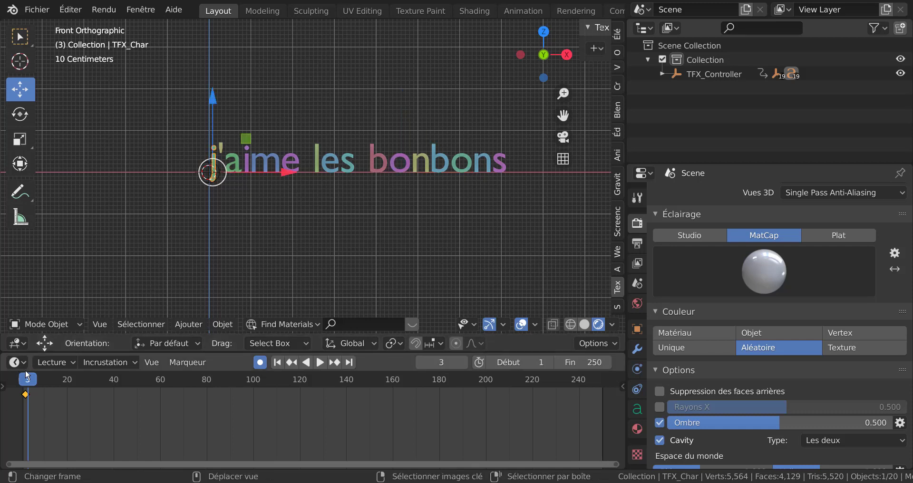
drag(27, 377, 25, 376)
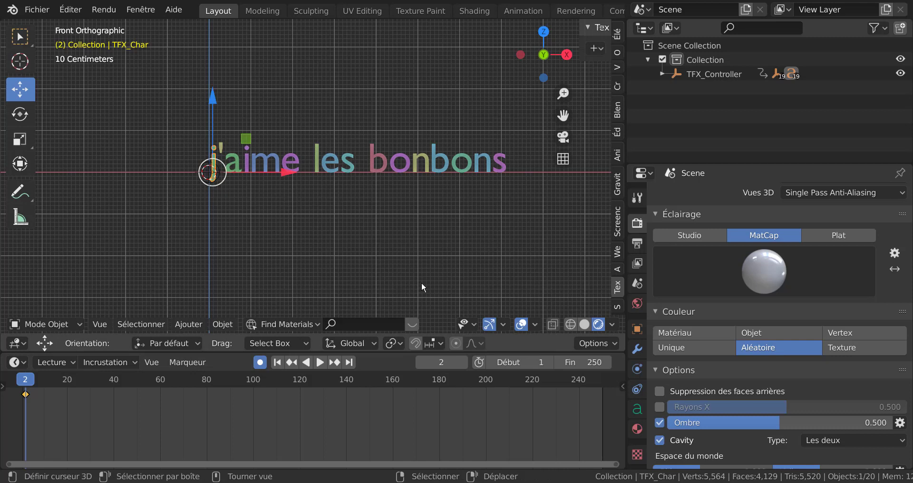
click(463, 362)
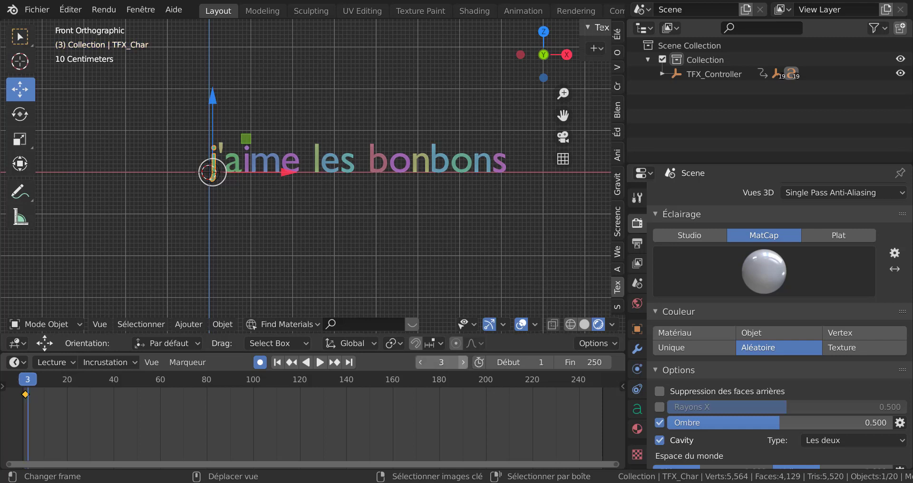
click(463, 362)
click(464, 363)
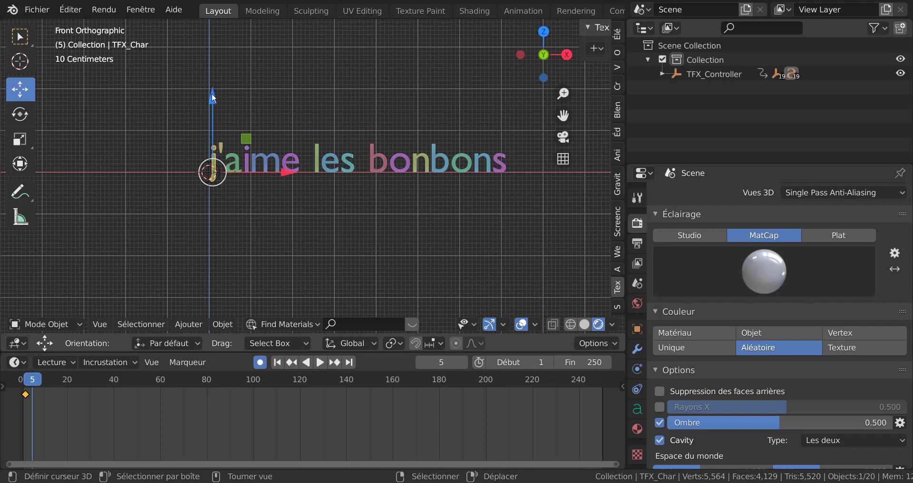
drag(213, 99, 212, 169)
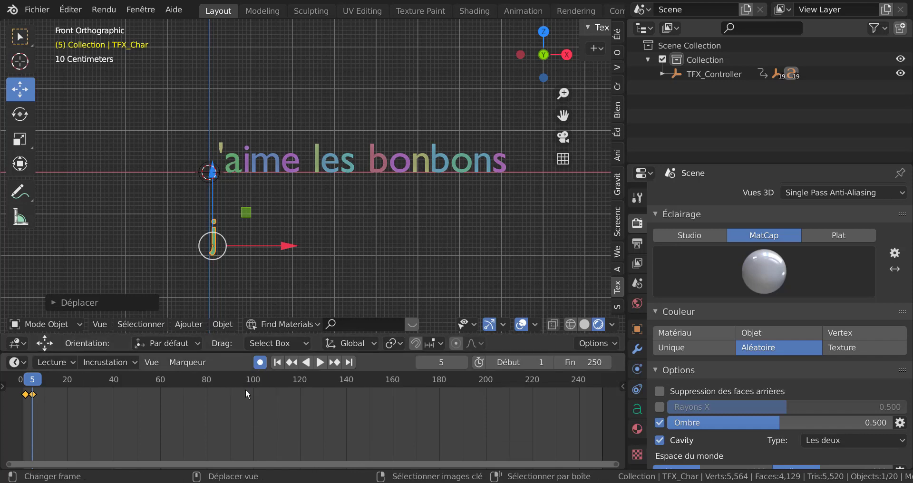
Step: Keyframe the first letter a in place at frame 5, and at frame 8 move it straight down level with the j
click(228, 164)
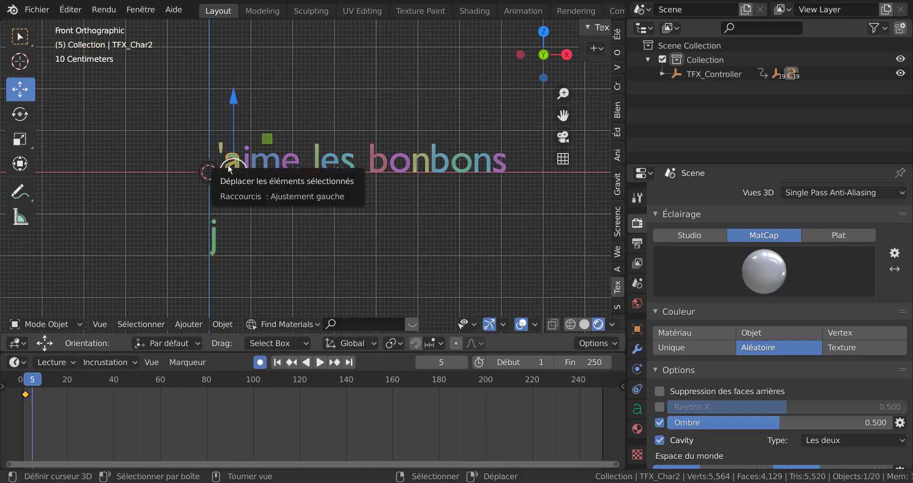
click(234, 94)
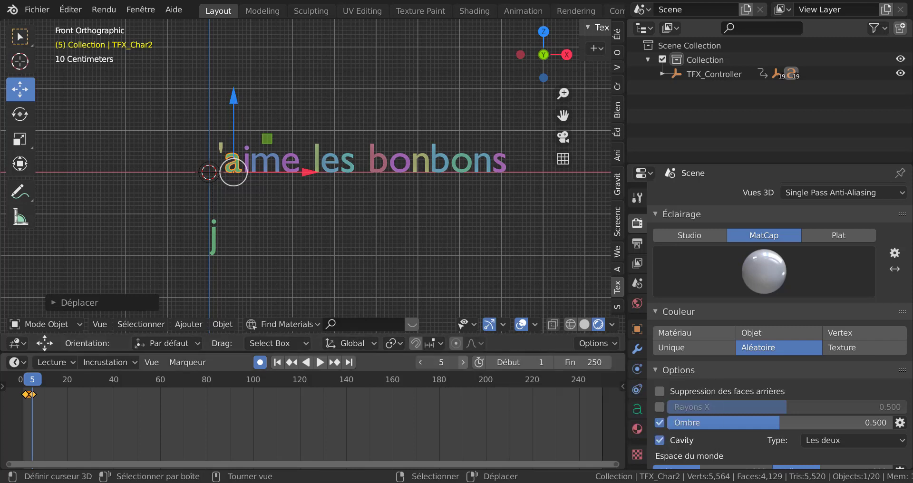
click(461, 366)
click(461, 366)
click(461, 365)
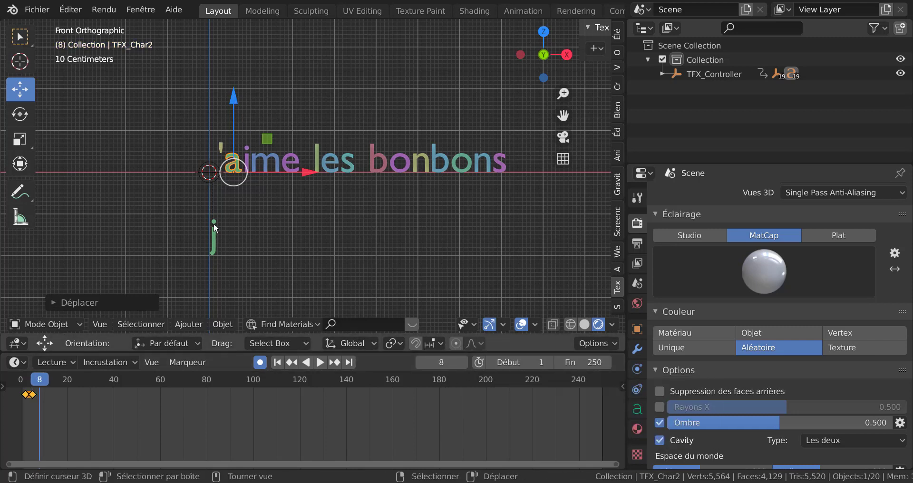
drag(233, 95, 235, 180)
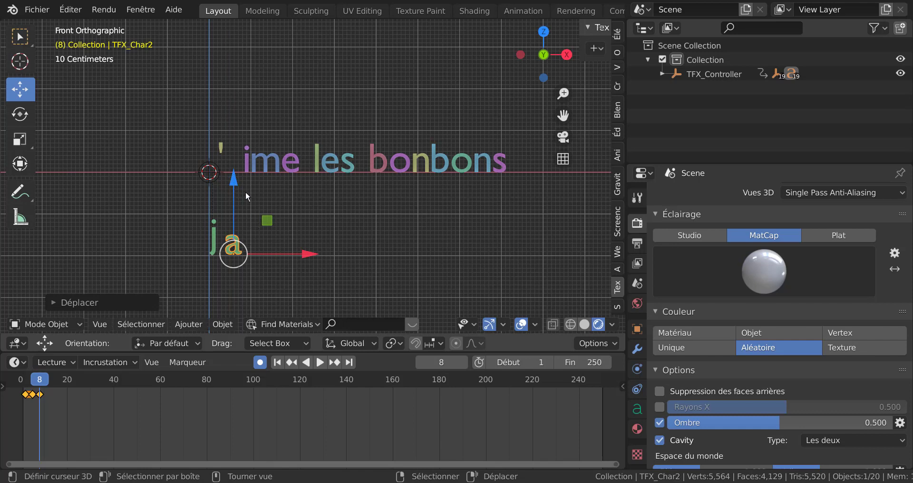
Step: Keyframe the letter i in place at frame 8, and at frame 12 move it straight down beside the lowered a
click(248, 167)
click(248, 98)
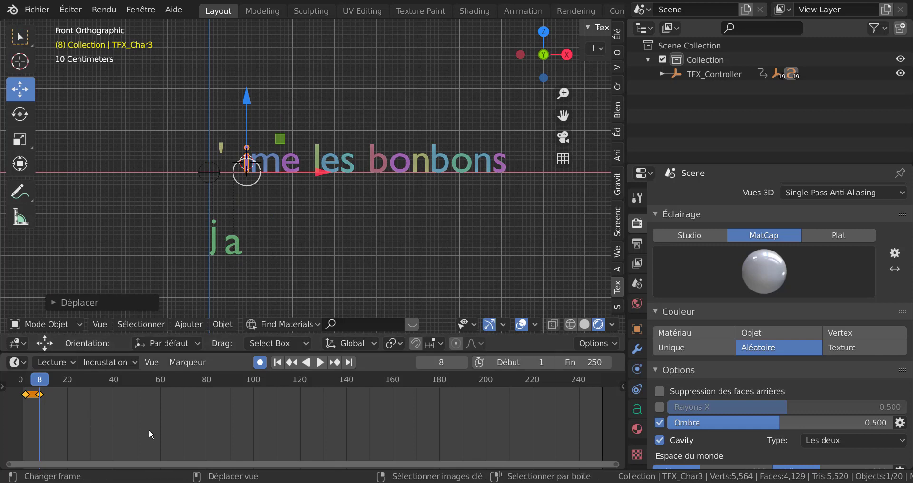
click(464, 363)
click(464, 363)
click(464, 363)
click(464, 363)
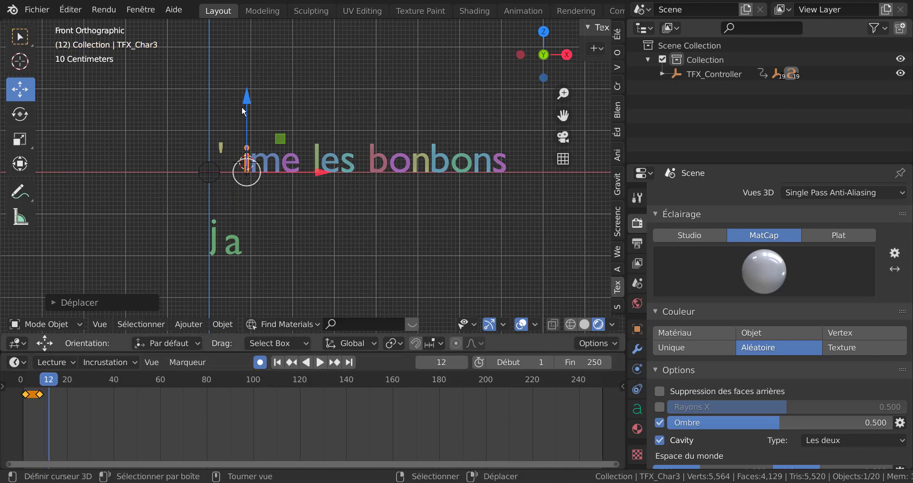
drag(247, 105, 255, 178)
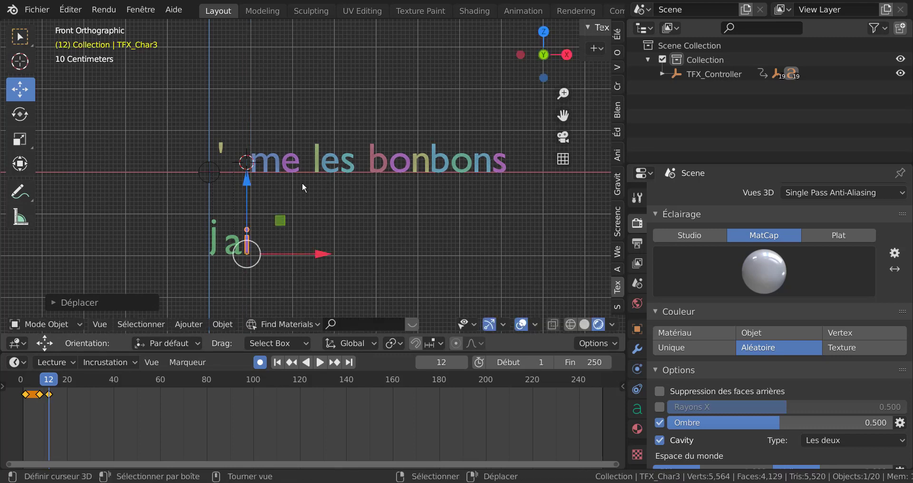
Step: Keyframe the letter m in place at frame 12, and at frame 16 move it straight down beside the lowered i
click(271, 160)
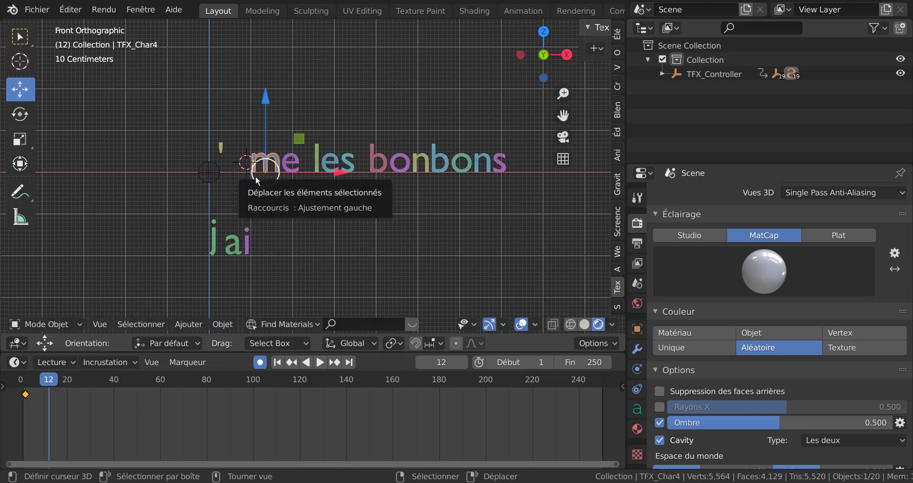
click(265, 98)
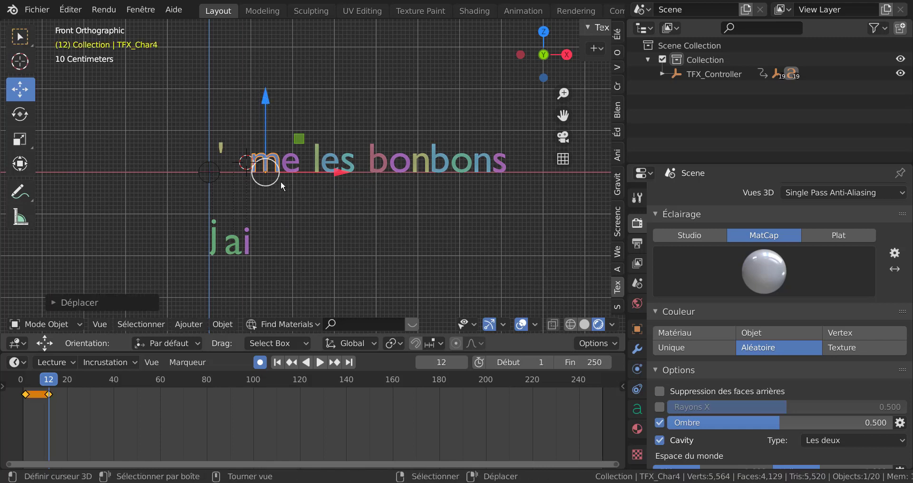
click(463, 363)
click(463, 362)
click(463, 363)
click(463, 363)
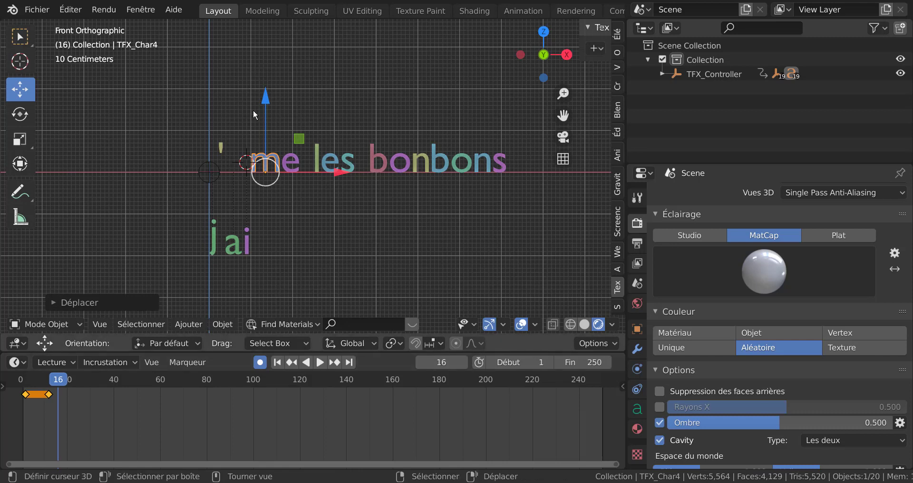
drag(266, 102, 266, 162)
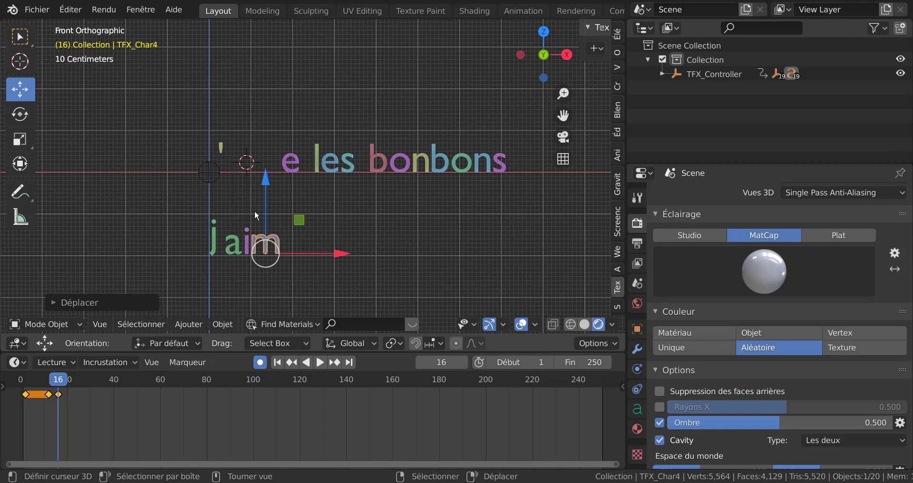
Step: Keyframe the apostrophe in place at frame 16, and at frame 19 move it straight down between the lowered j and a
click(222, 144)
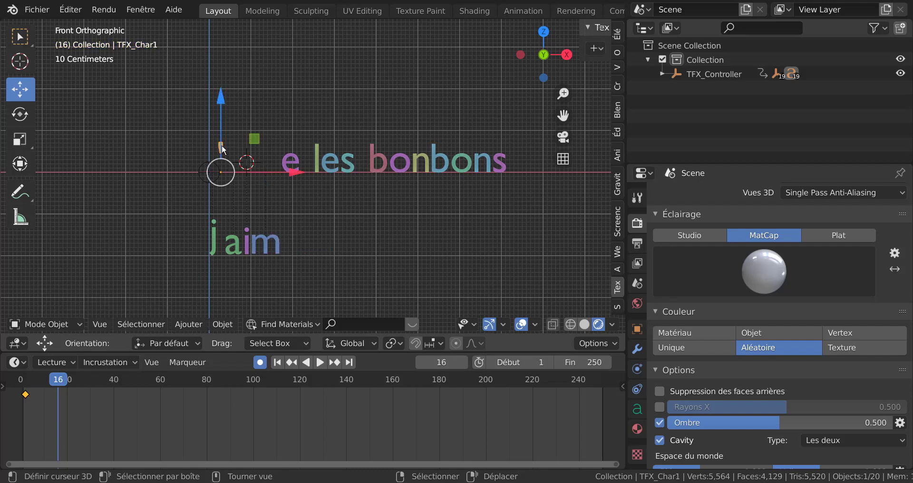
click(222, 95)
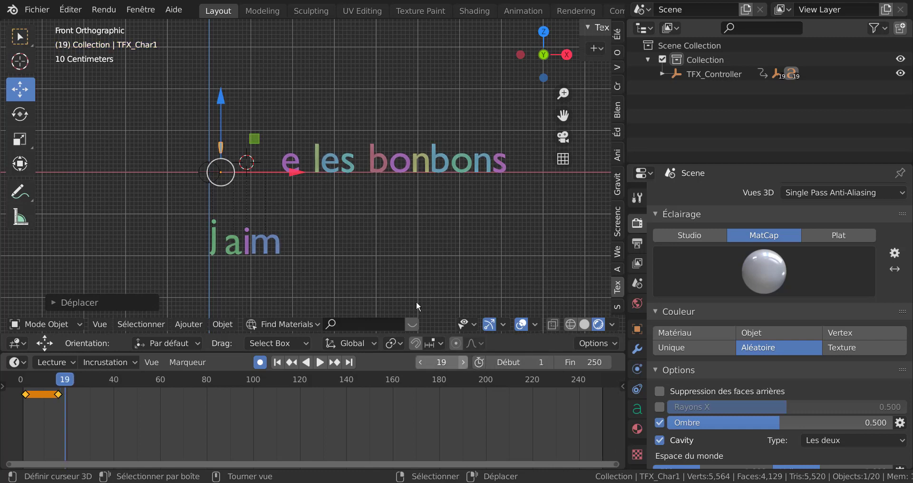
drag(224, 109, 227, 127)
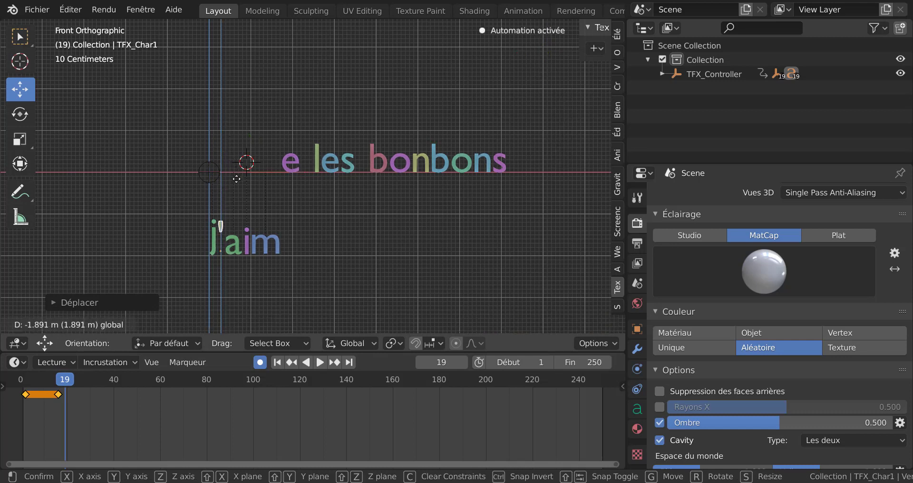
drag(238, 180, 238, 180)
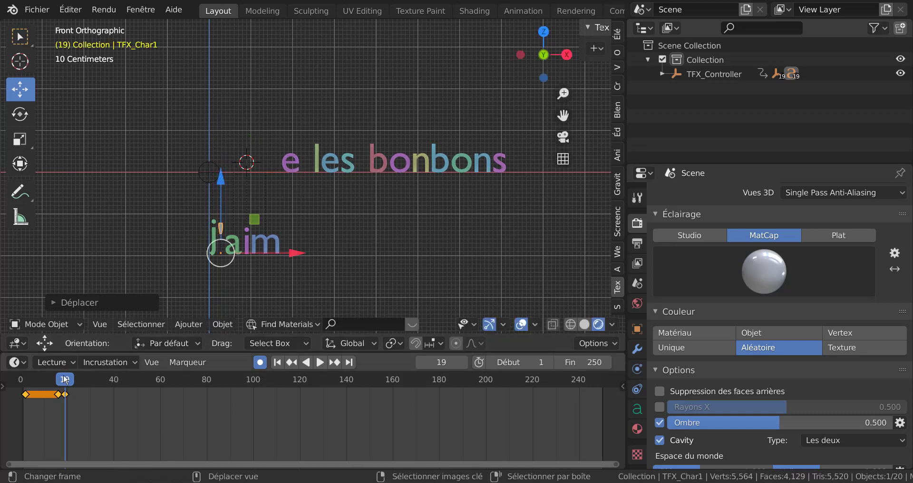
Step: Play the letter animation from frame 0 and shorten the range to end frame 31 while viewing it at an angle
drag(65, 379, 21, 379)
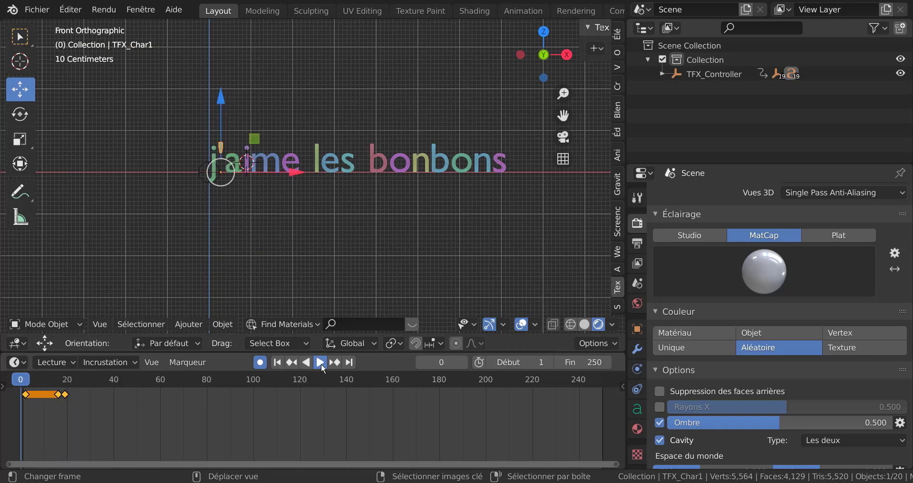
click(322, 365)
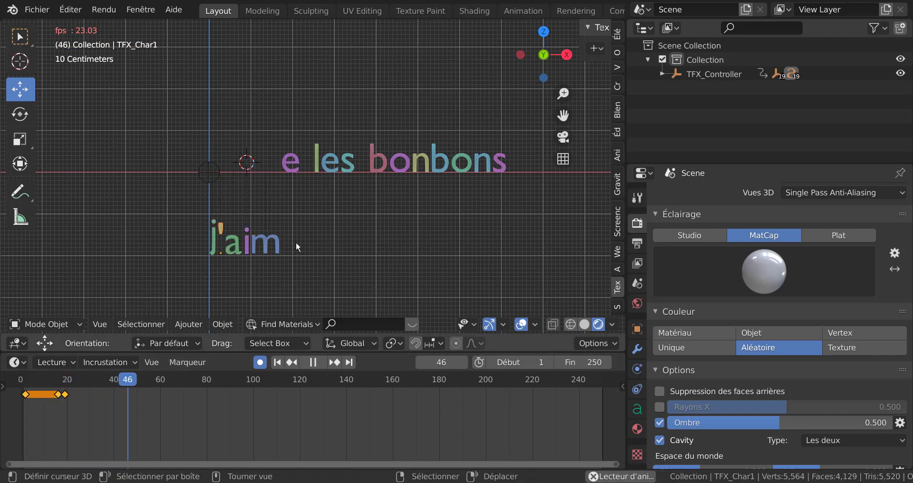
middle_drag(449, 241, 412, 252)
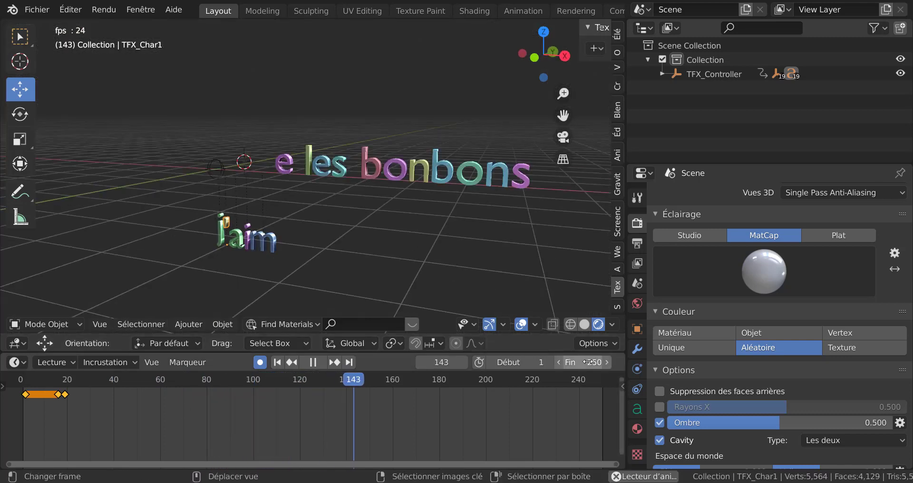
drag(590, 363, 486, 363)
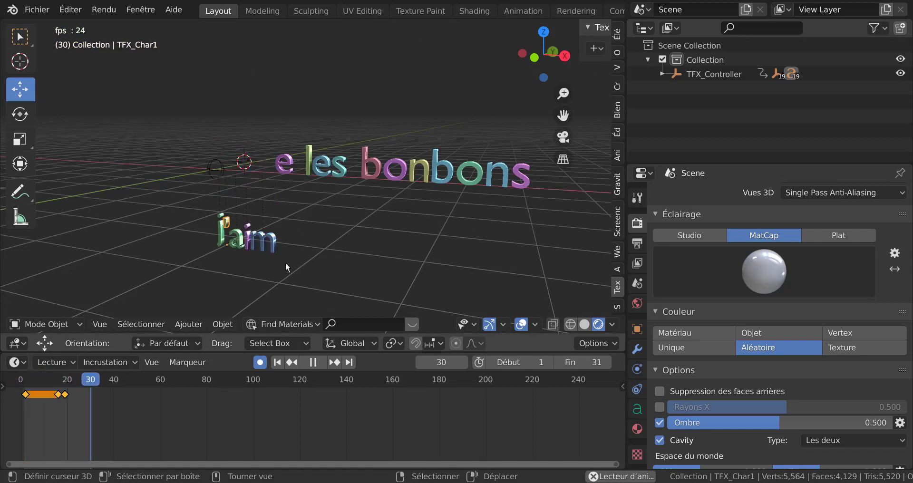
middle_drag(299, 263, 331, 258)
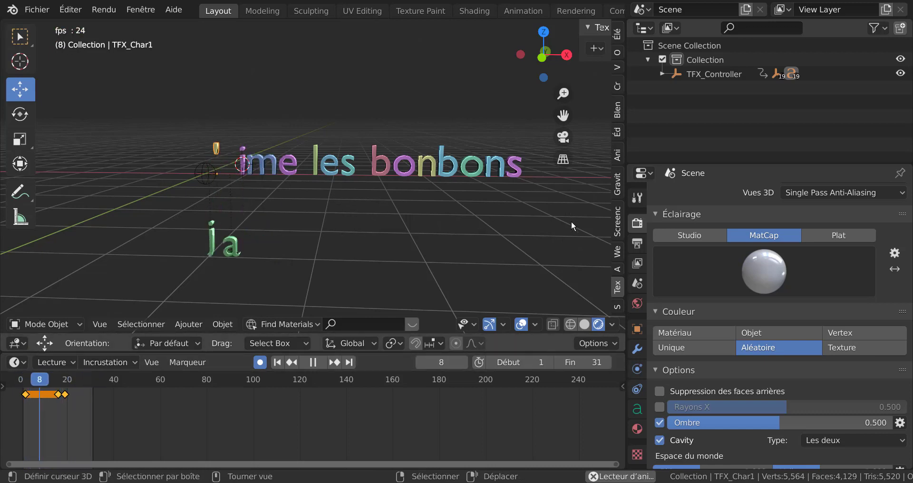
Step: Select the text's TFX_Controller and widen the sidebar until the Text FX settings are readable
click(209, 178)
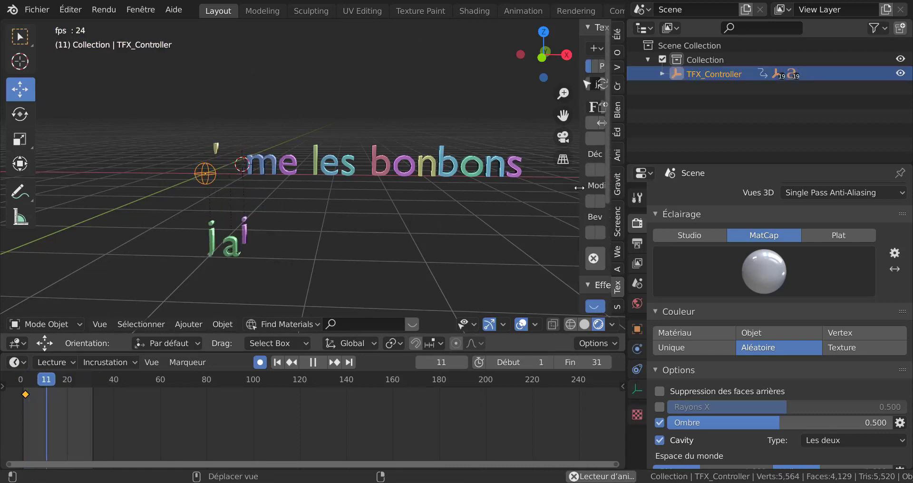
drag(579, 200, 473, 228)
scroll(295, 254, down, 3)
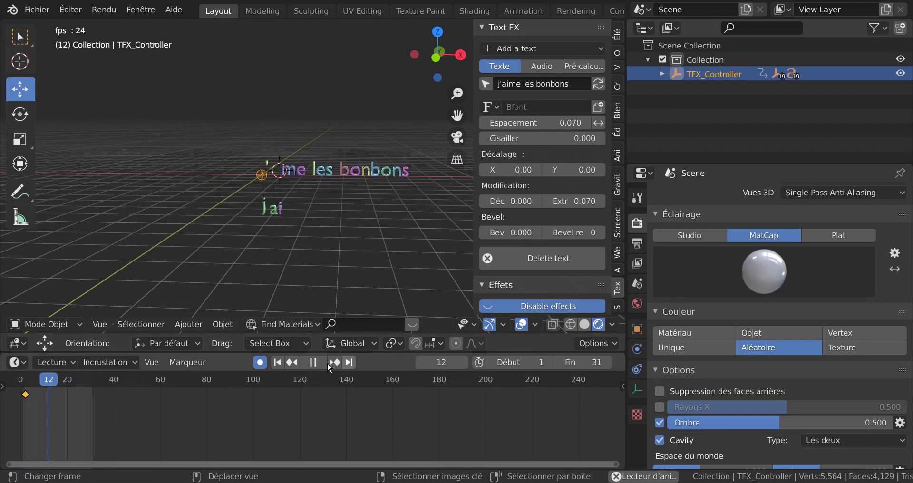
Step: Stop playback, return to frame 0, and delete all keyframes of every object in the scene
click(313, 363)
drag(75, 379, 10, 400)
key(a)
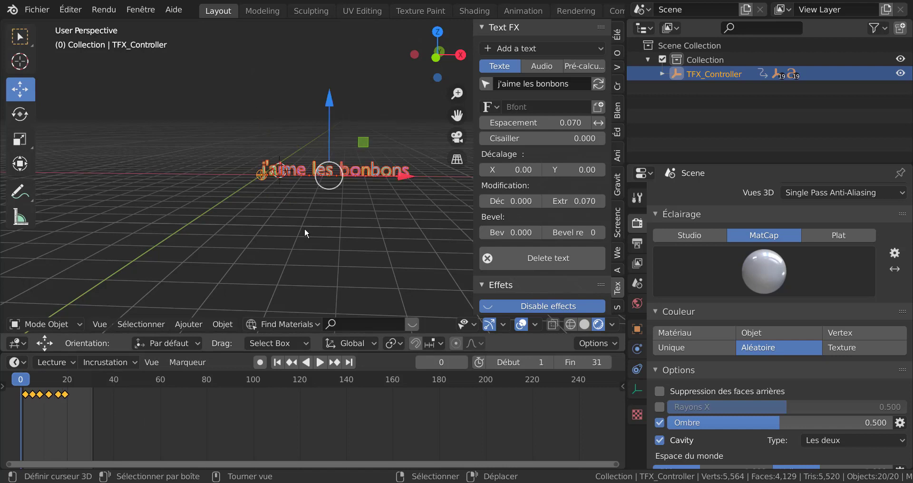
key(x)
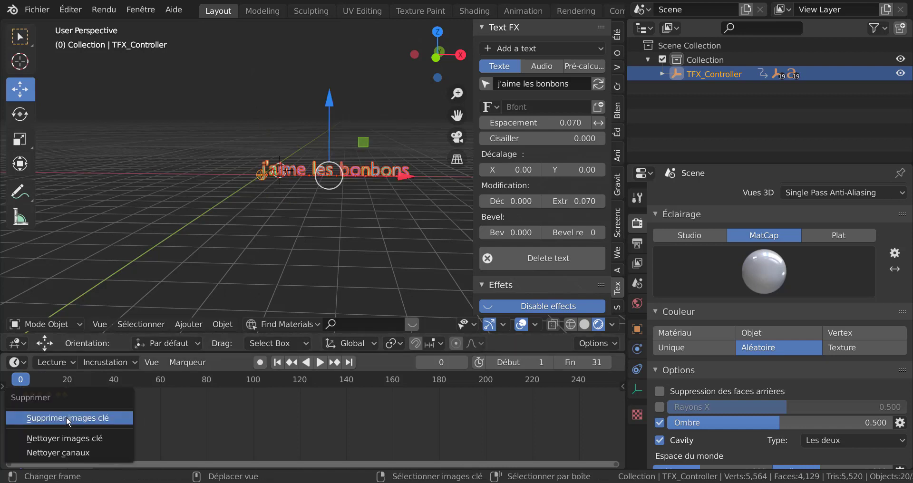
click(67, 417)
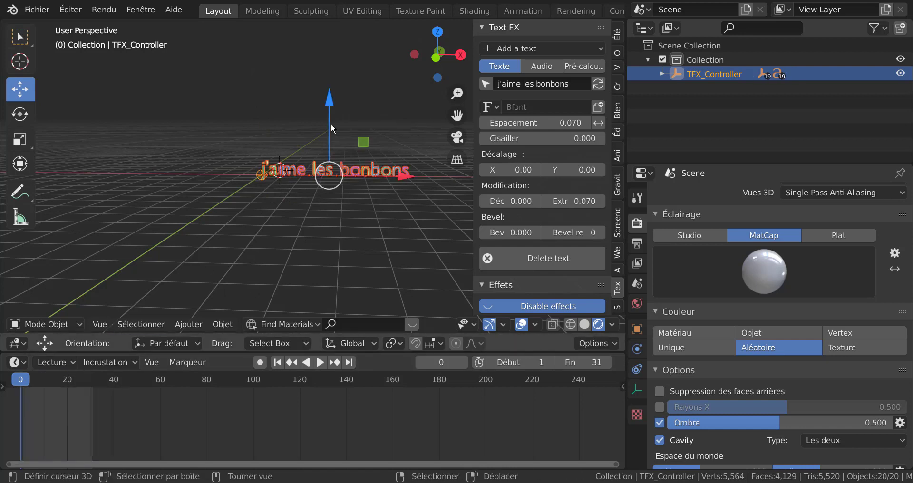
Step: Select the e of "j'aime" and the first o of "bonbons" in turn to check for leftover keyframes
key(alt+a)
click(303, 171)
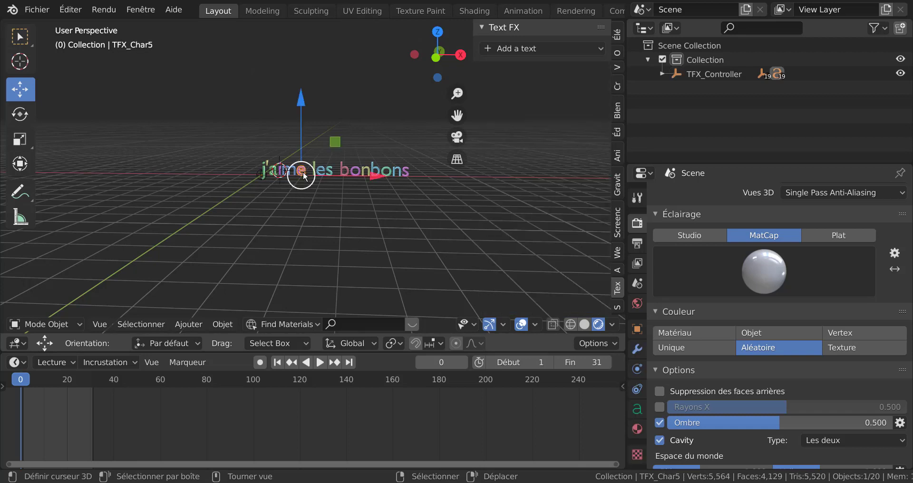
click(367, 177)
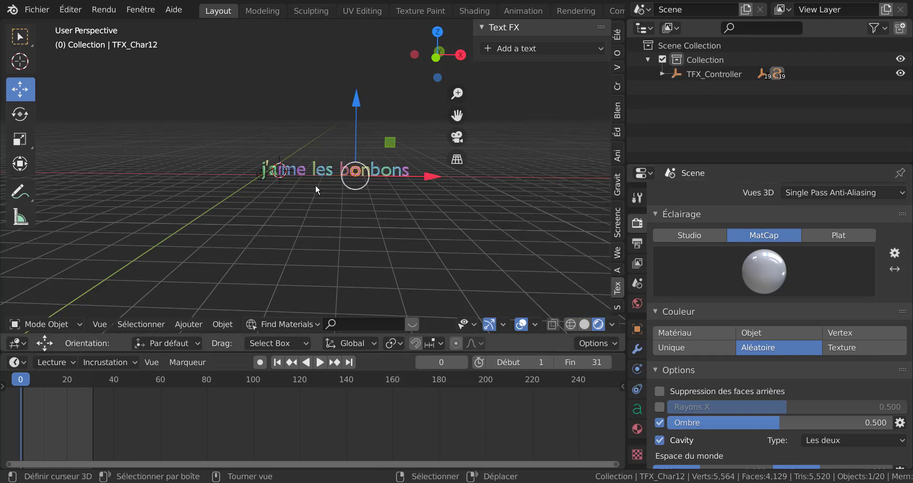
Step: Reselect the TFX_Controller, enlarge the 3D viewport around the text, and bring up the Vague effect's settings
click(259, 173)
scroll(253, 219, up, 3)
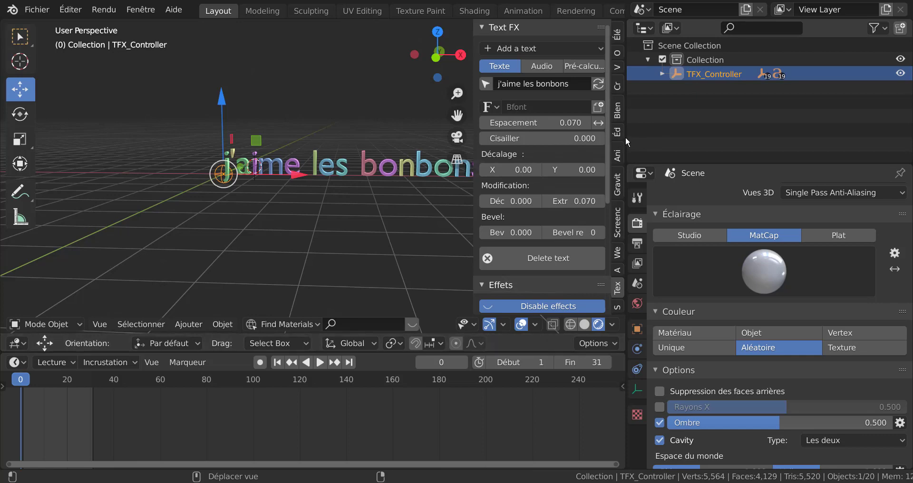
drag(625, 136, 739, 133)
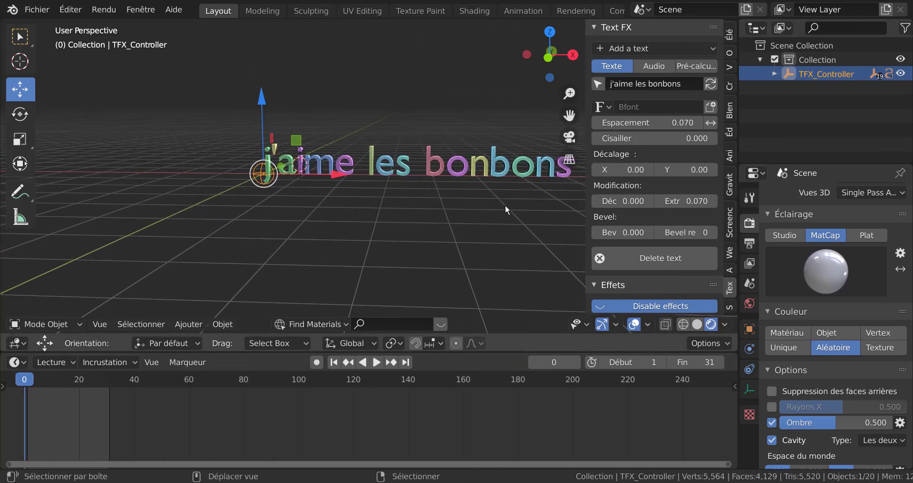
shift+middle_drag(506, 206, 449, 211)
scroll(632, 223, down, 5)
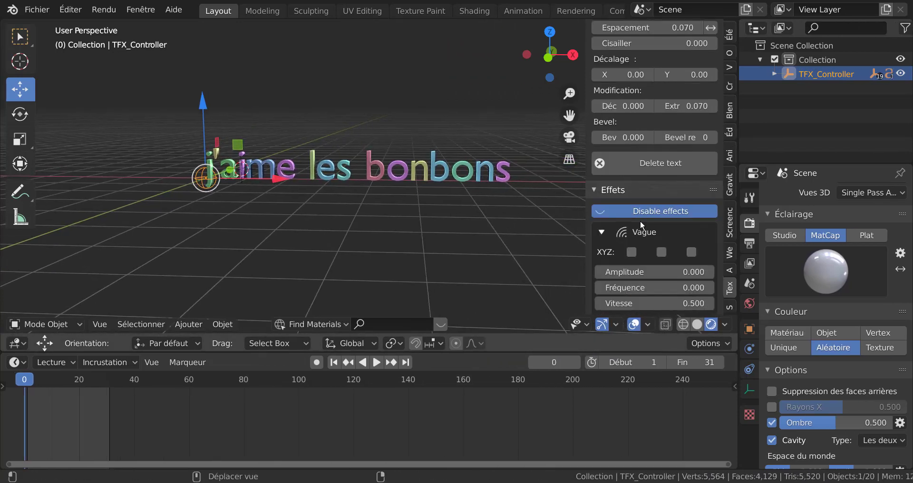
scroll(642, 226, down, 3)
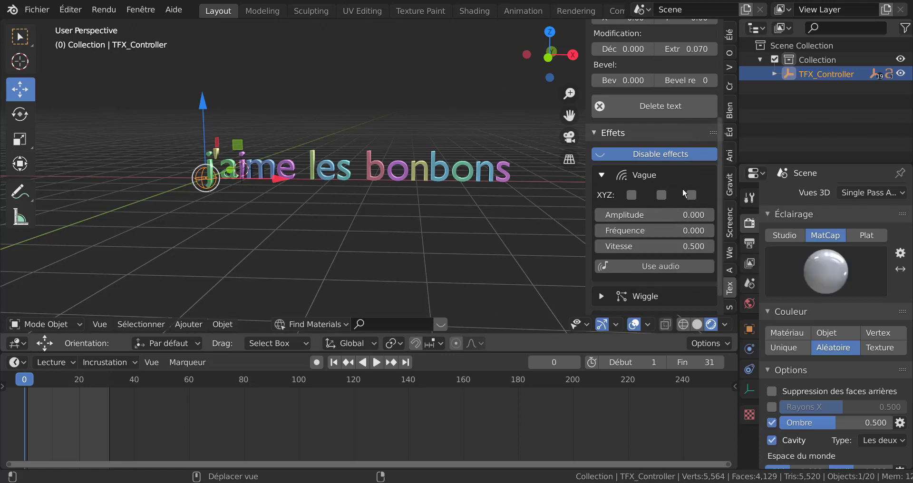
Step: Enable the Vague effect on Z, and with the animation playing set the end frame to 115 and Amplitude to 0.530
click(376, 363)
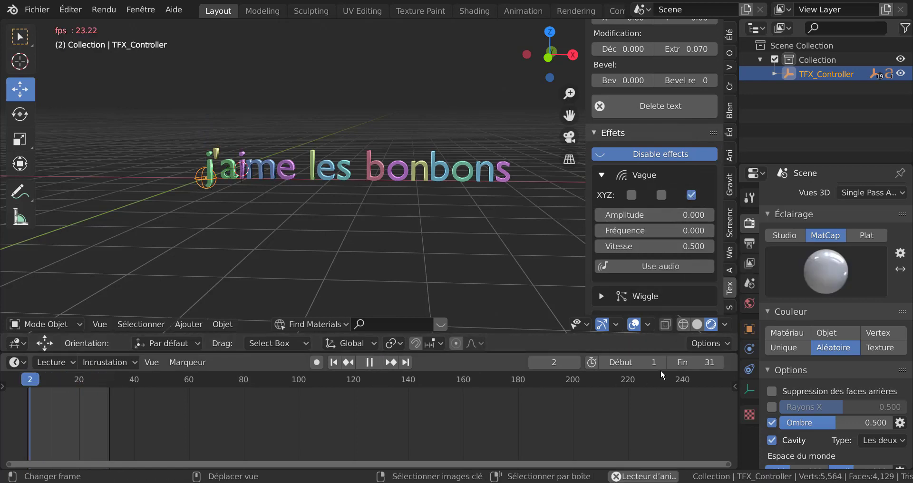
drag(694, 364, 734, 364)
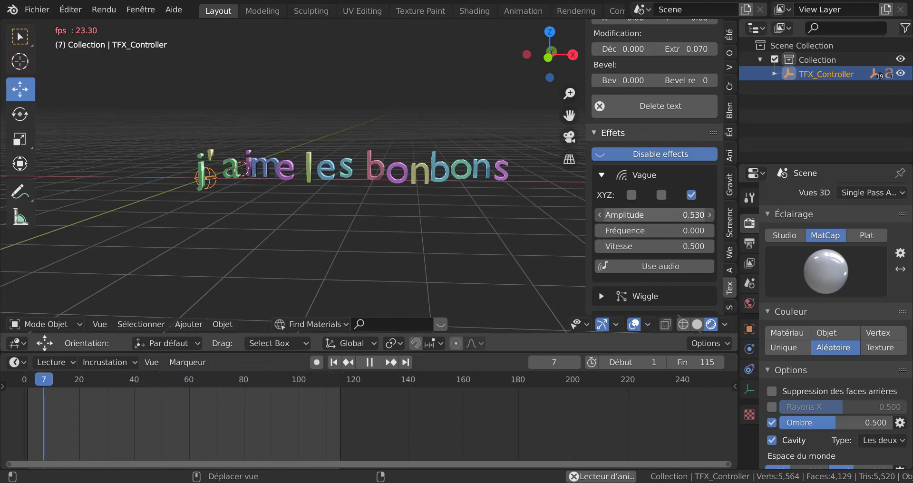
Step: Set the Vague effect's Vitesse to 4.050 and Fréquence to 0.800 while watching the playing animation from an angle
middle_drag(526, 229, 464, 240)
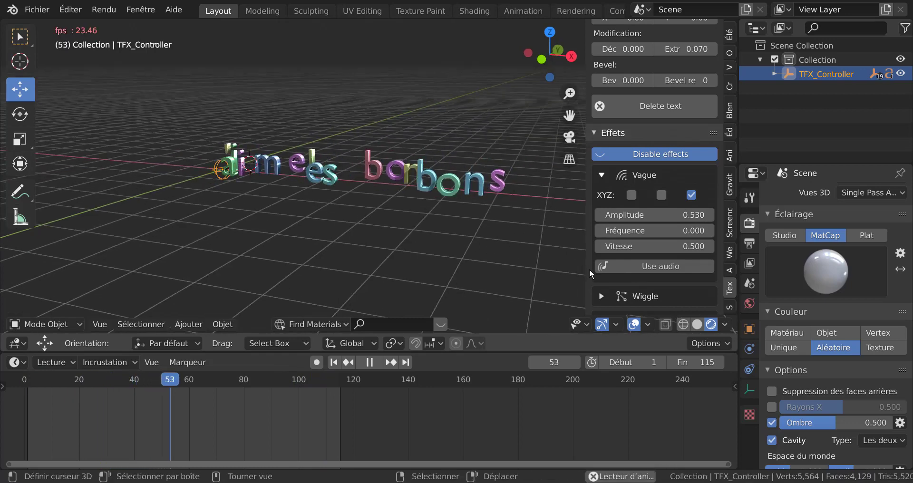
mouse_move(664, 248)
mouse_down()
mouse_move(804, 248)
mouse_move(649, 248)
mouse_up()
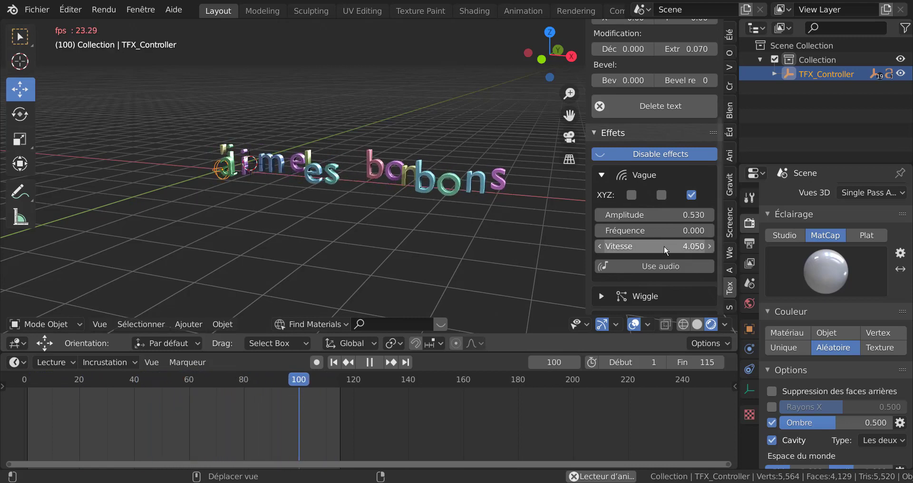
drag(657, 232, 674, 232)
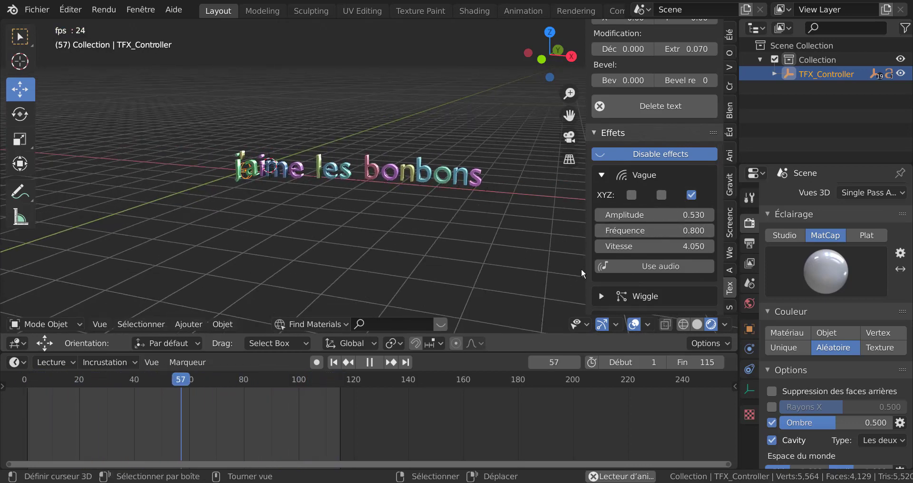
Step: Expand the Wiggle effect, turn off Vague on the Z axis, and enable Wiggle on the X axis
scroll(634, 244, down, 1)
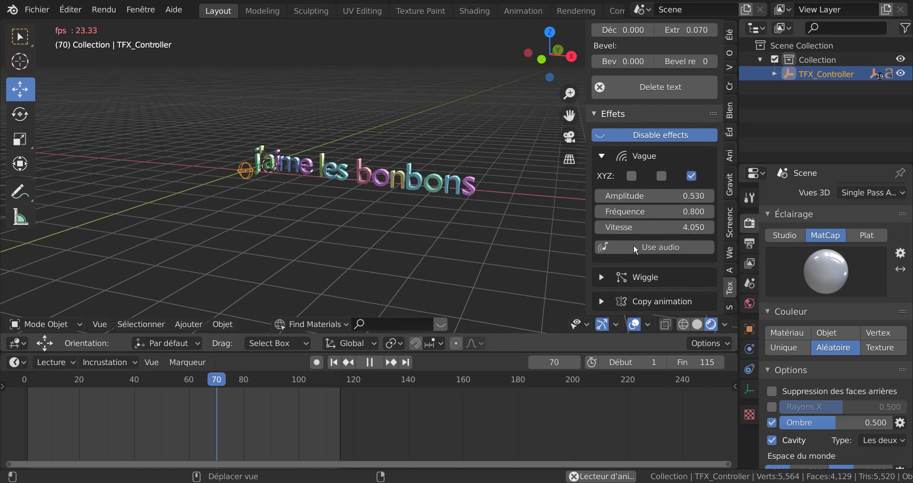
click(602, 273)
scroll(651, 271, down, 3)
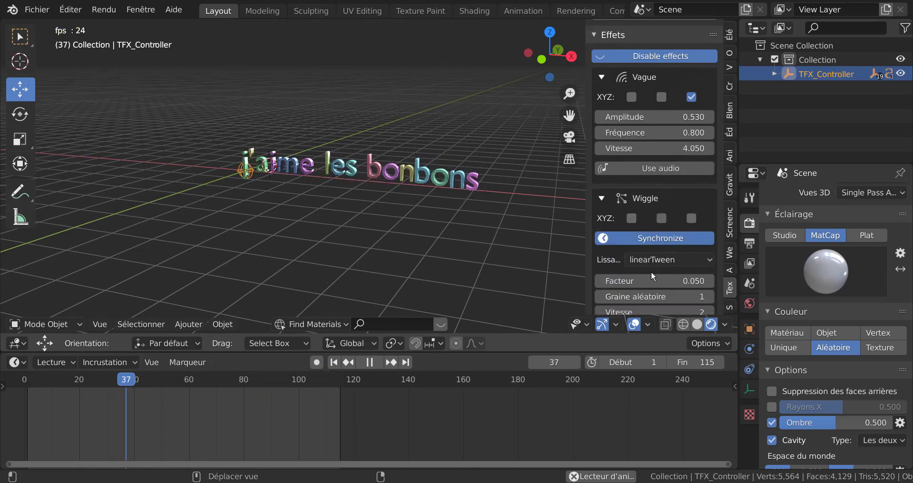
scroll(652, 271, down, 1)
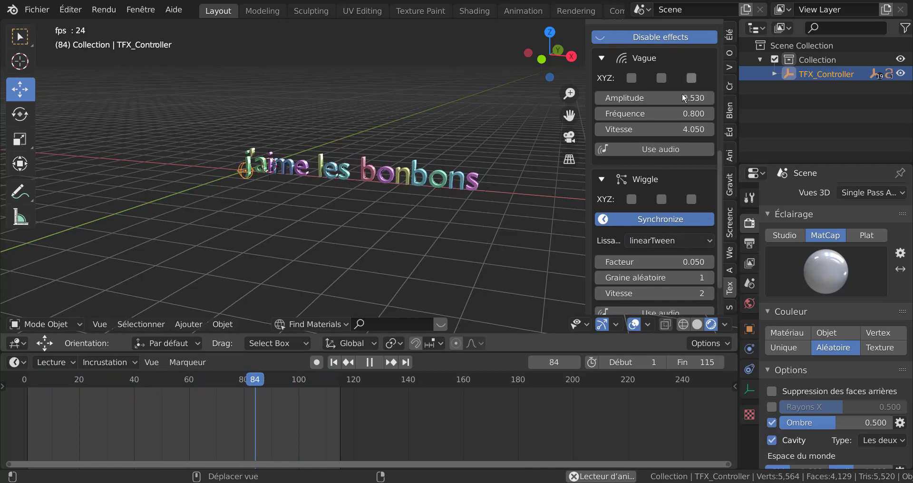
click(630, 198)
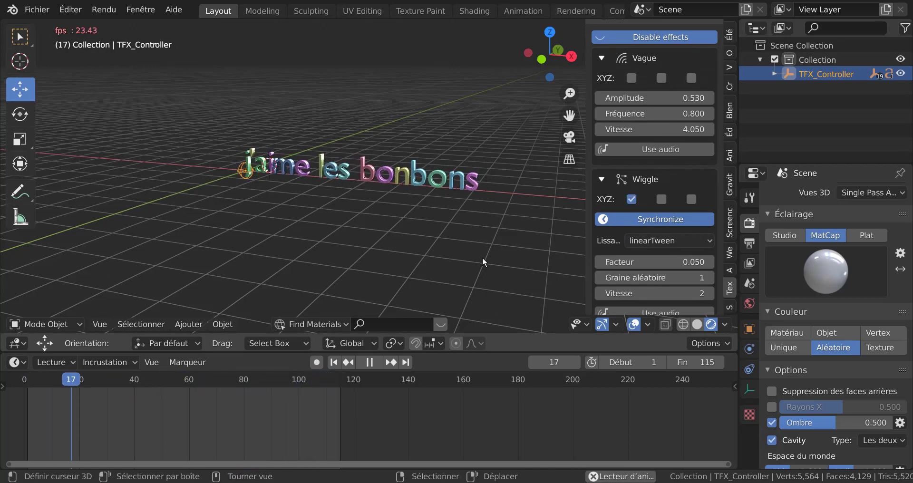
middle_drag(424, 279, 433, 275)
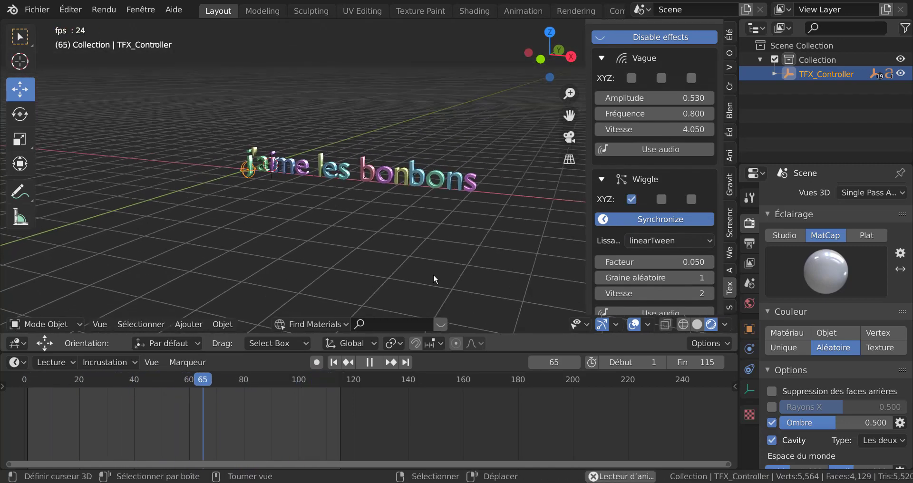
scroll(436, 273, up, 2)
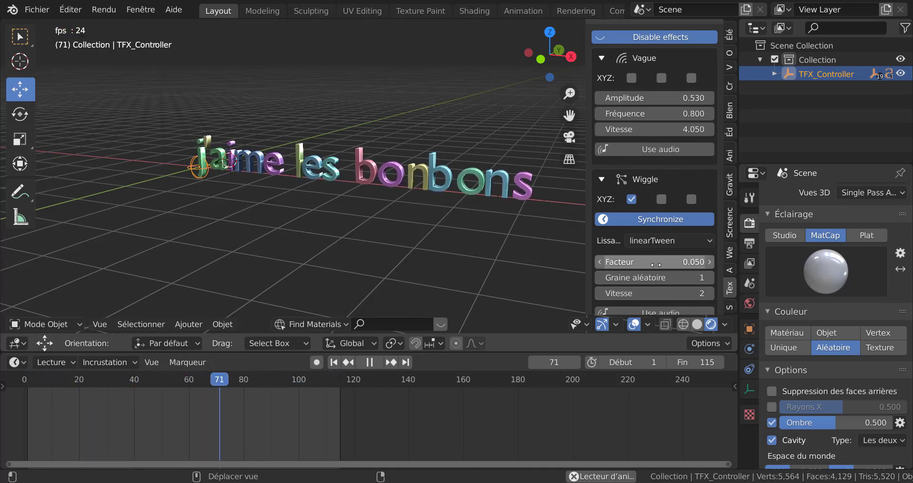
Step: Set the Wiggle effect's Facteur to 0.980 and Vitesse to 1 while the animation plays
drag(656, 265, 703, 265)
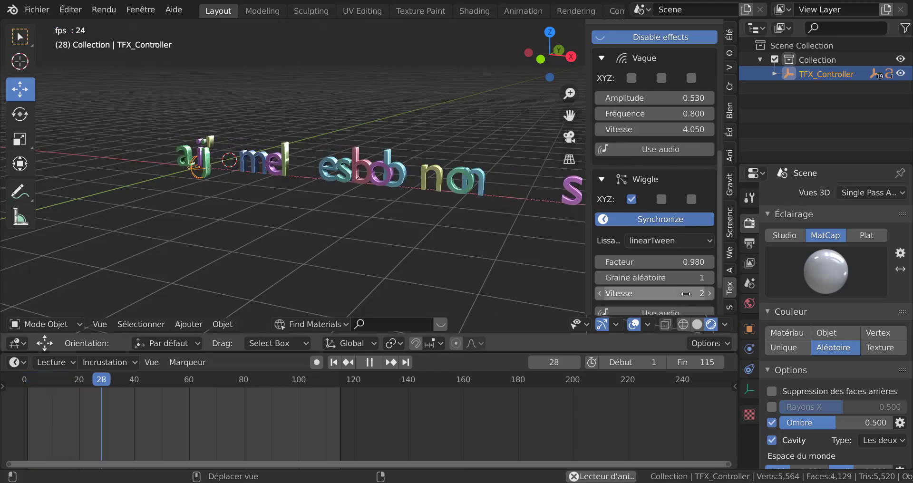
drag(680, 297, 612, 297)
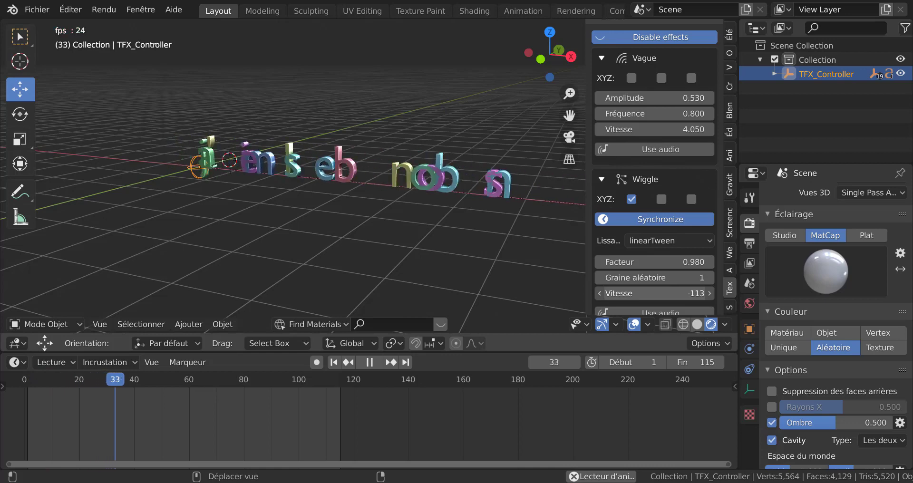
key(Escape)
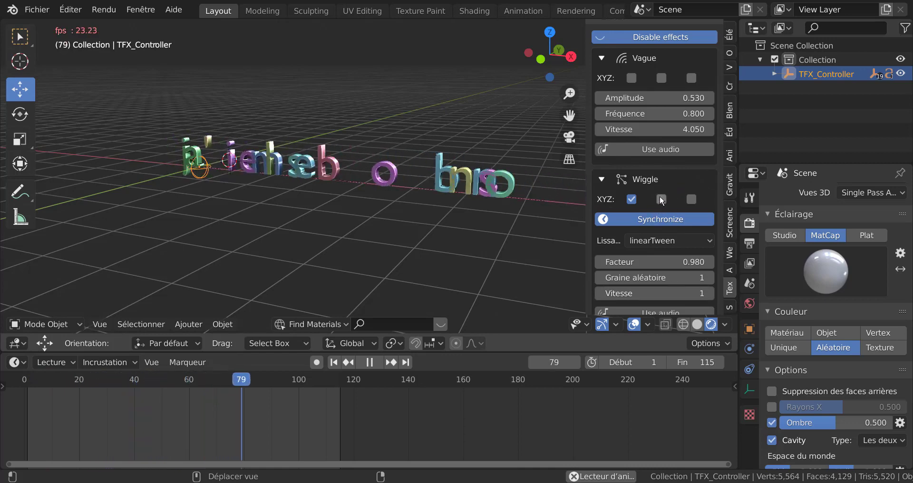
Step: Switch the Wiggle effect from the X axis to the Y axis and watch the playing letters from a more frontal angle
click(661, 199)
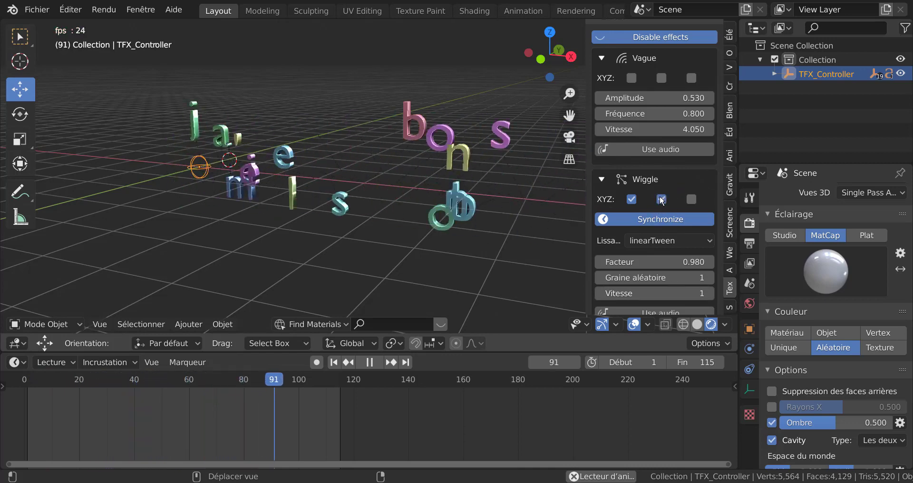
click(632, 199)
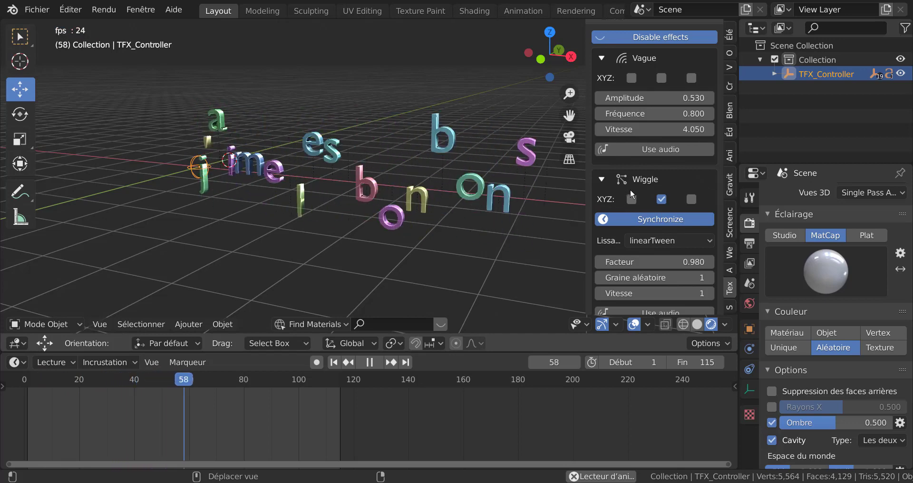
middle_drag(475, 255, 479, 253)
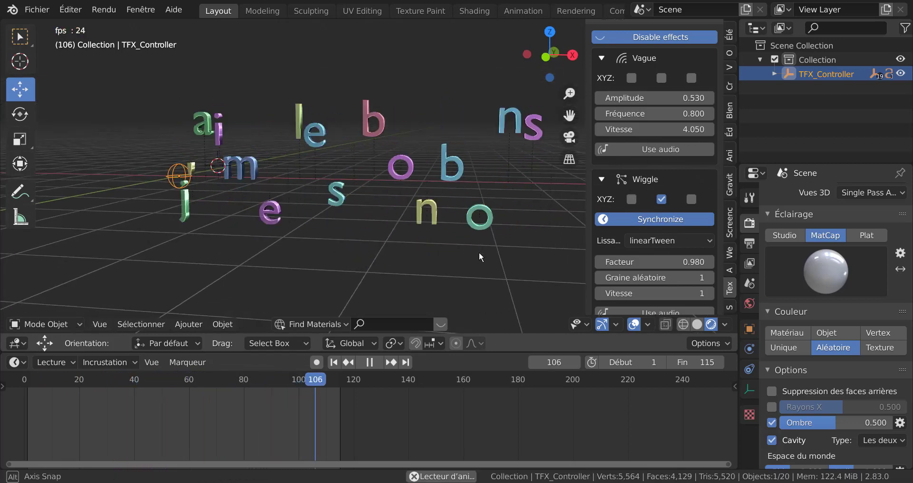
Step: Try Wiggle Facteur values of 3.790 and 1.480 during playback, set Graine aléatoire to 165, and finish with Facteur at 1.830
scroll(650, 291, down, 2)
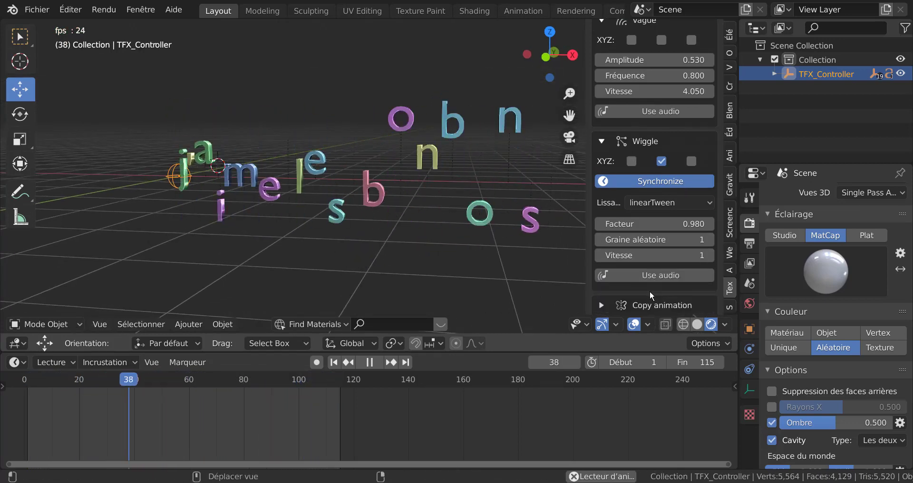
scroll(650, 283, up, 1)
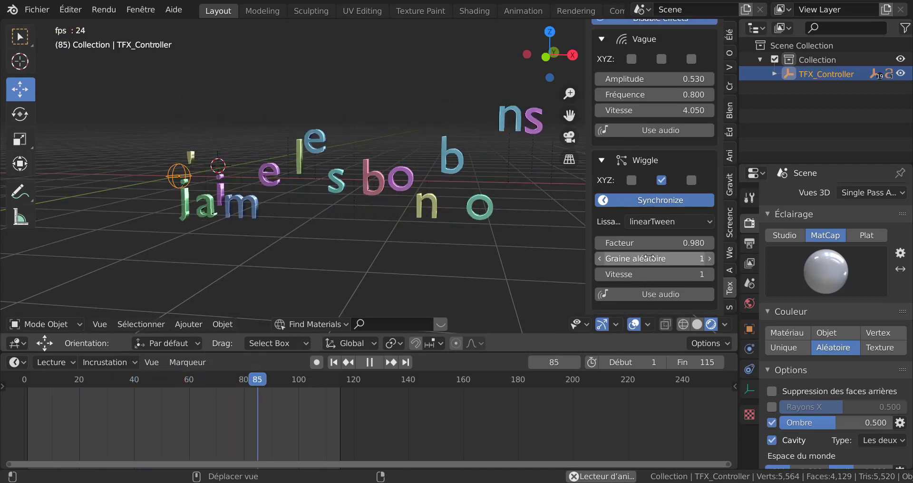
drag(657, 245, 791, 246)
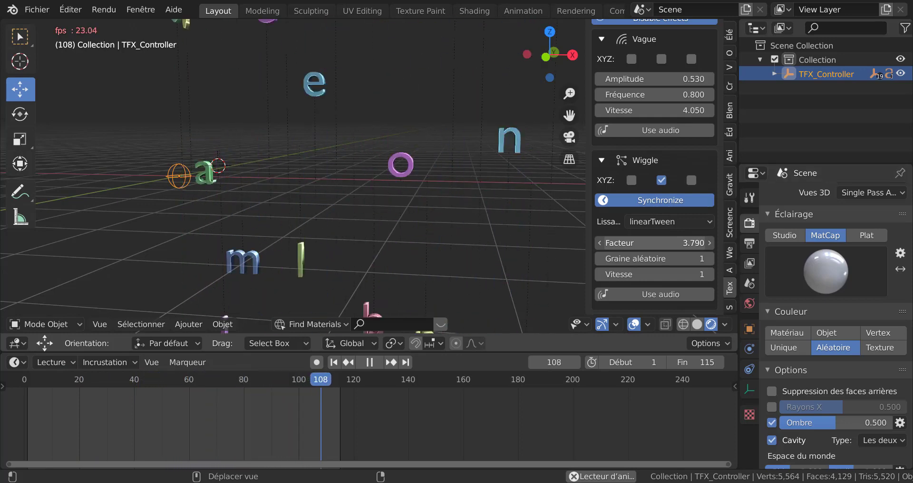
scroll(467, 227, down, 5)
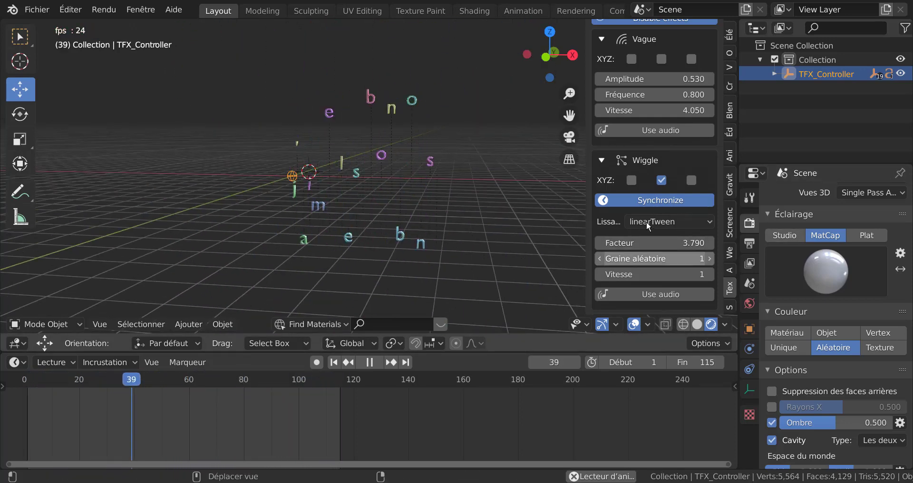
drag(654, 244, 563, 244)
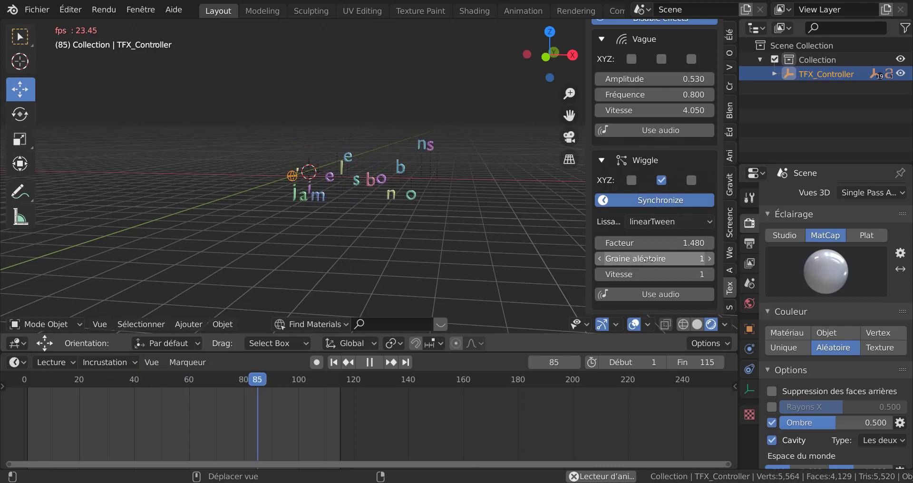
drag(648, 260, 651, 261)
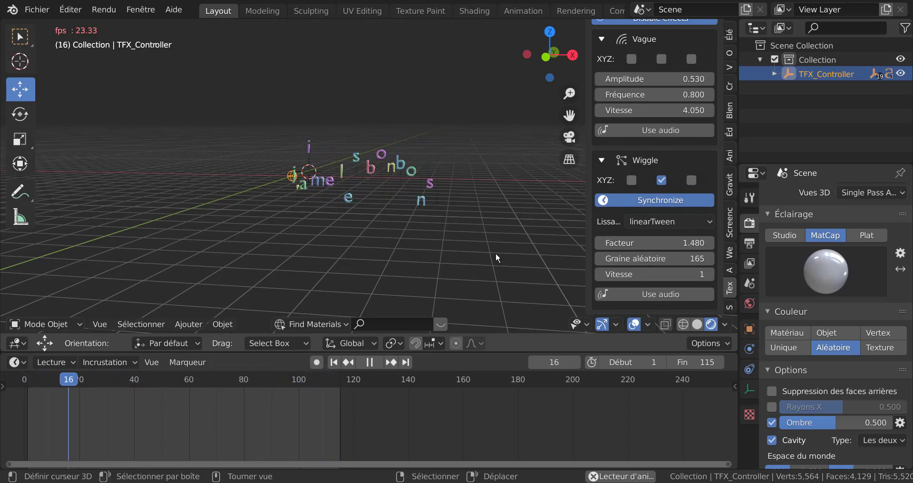
drag(651, 244, 604, 243)
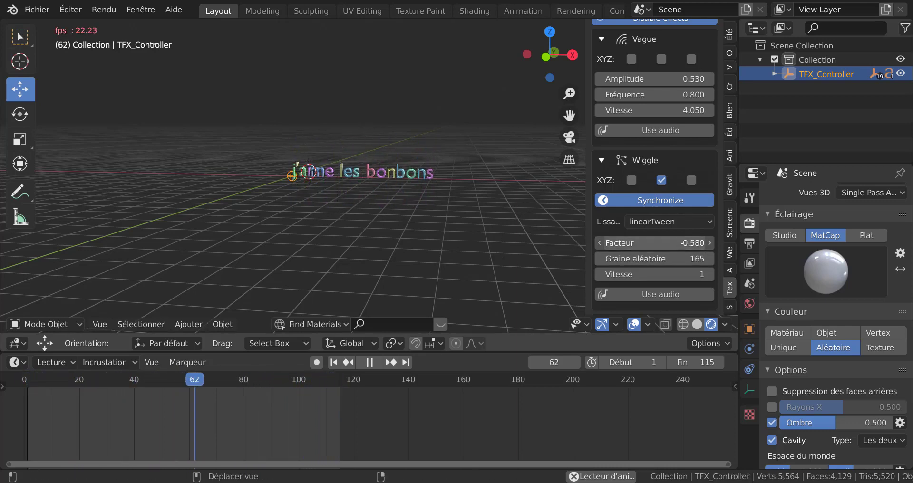
Step: Stop playback, enable automatic keyframing, and keyframe the TFX_Controller's unchanged position at frames 1 and 20
click(369, 363)
drag(338, 380, 131, 398)
drag(20, 431, 28, 431)
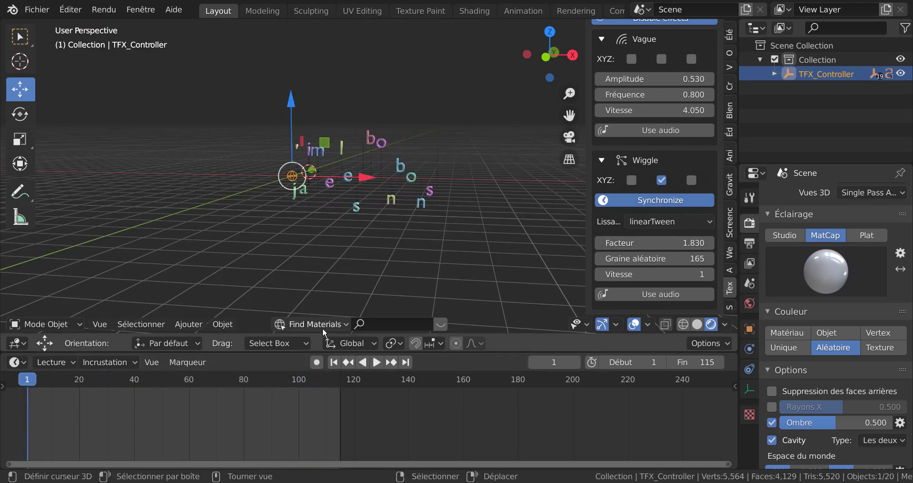
click(316, 363)
click(291, 101)
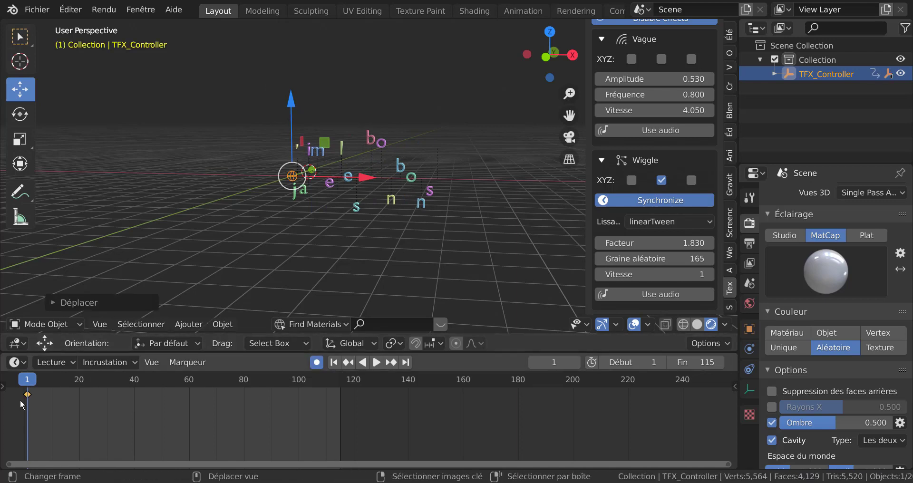
drag(36, 382, 79, 394)
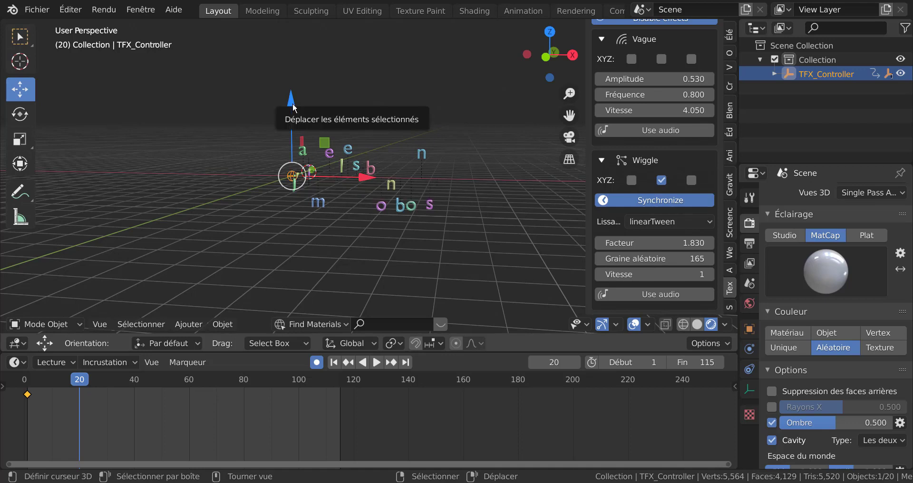
drag(292, 103, 292, 103)
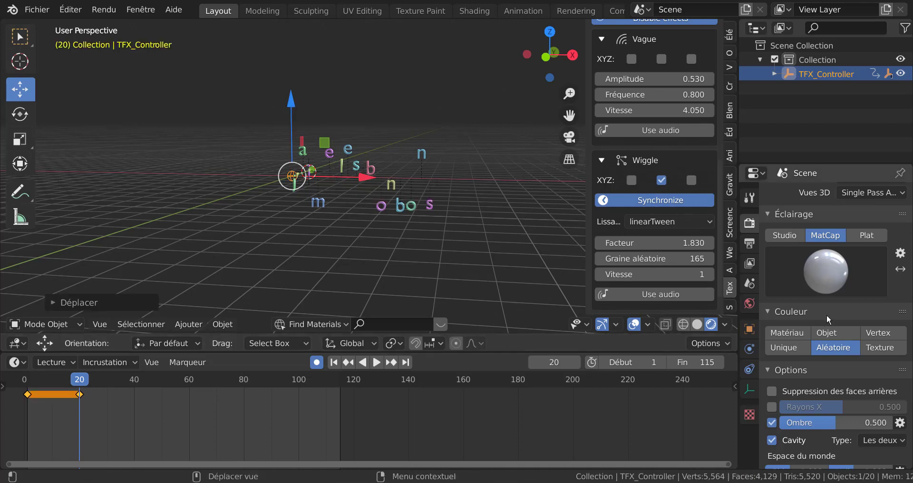
Step: Keyframe the Wiggle Facteur at 1.830 on frame 20 and at 0 on frame 40, and scrub the timeline to frame 50
right_click(653, 246)
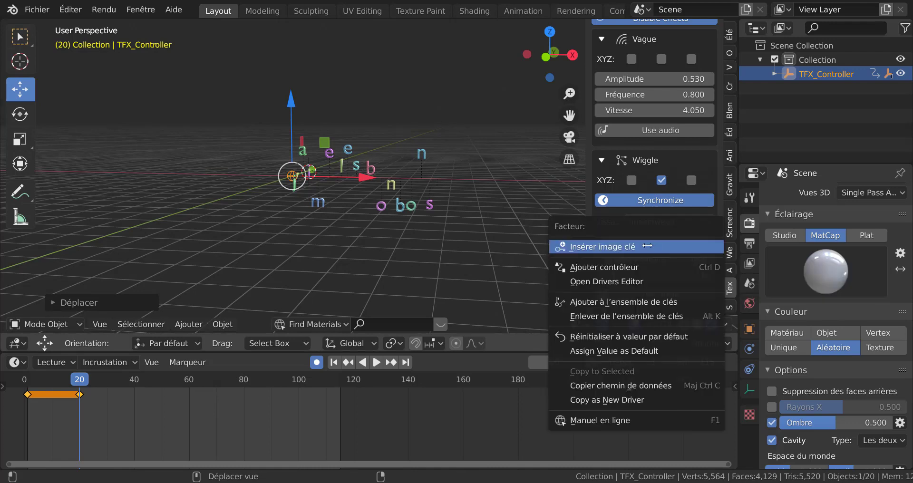
click(647, 245)
drag(81, 388, 137, 386)
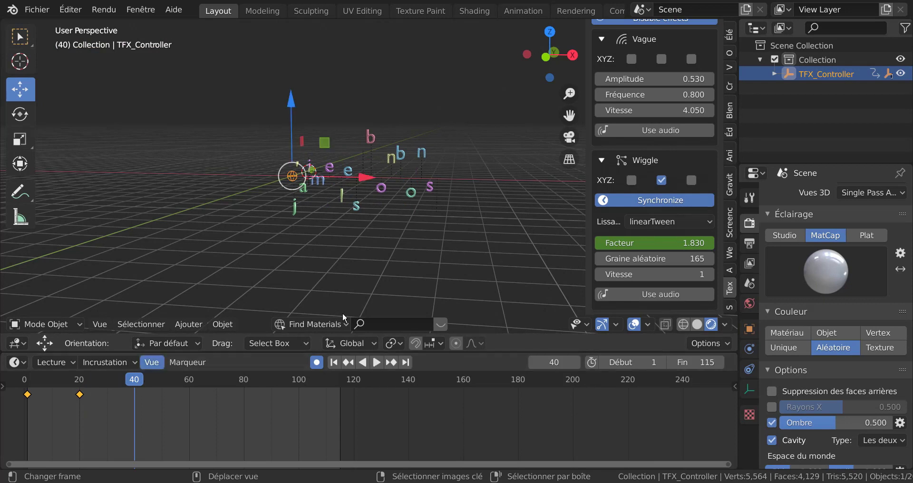
mouse_move(671, 240)
mouse_down()
mouse_move(659, 240)
mouse_move(662, 248)
mouse_up()
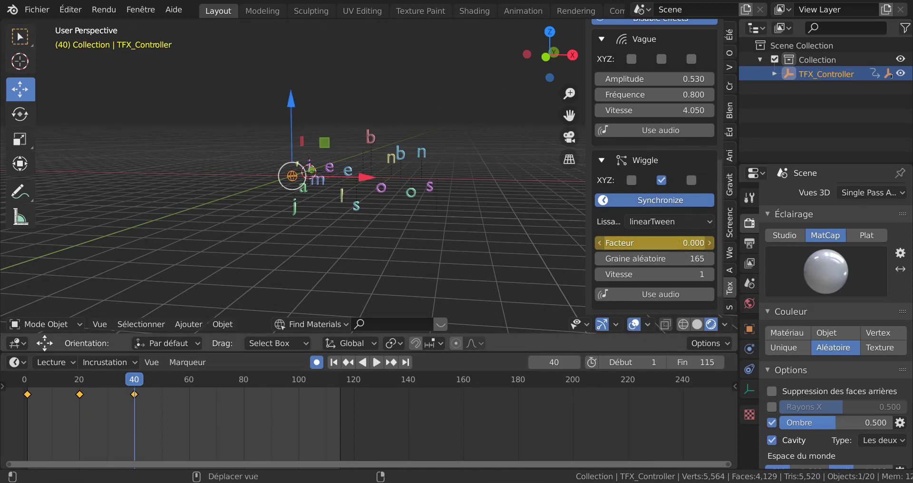
click(662, 248)
text(0)
key(Return)
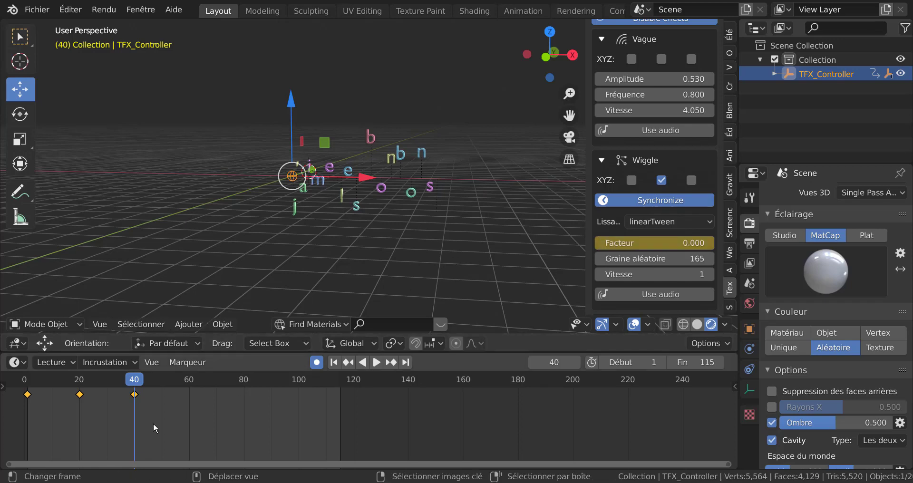
drag(138, 386, 134, 416)
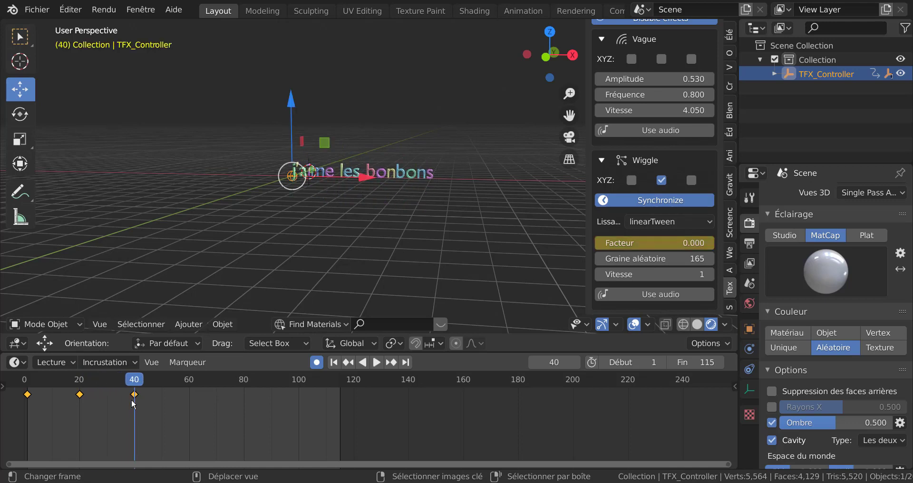
drag(134, 385, 162, 381)
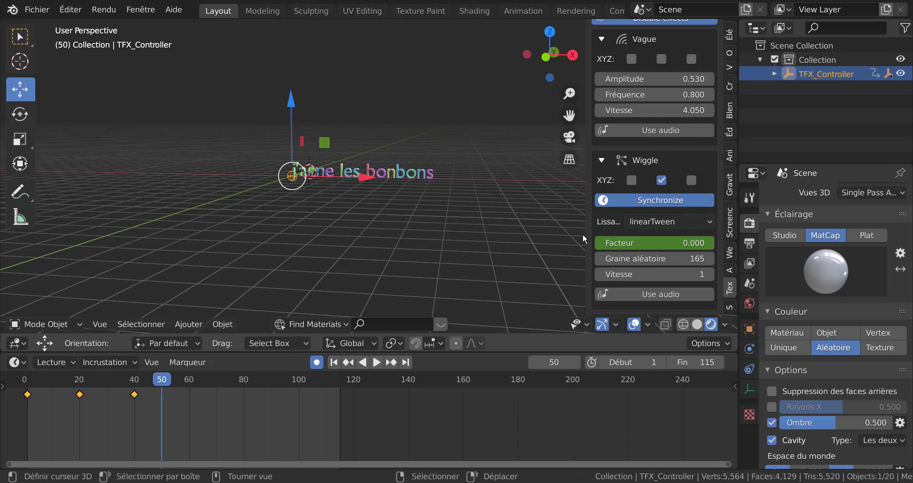
middle_drag(550, 256, 479, 239)
scroll(479, 244, up, 3)
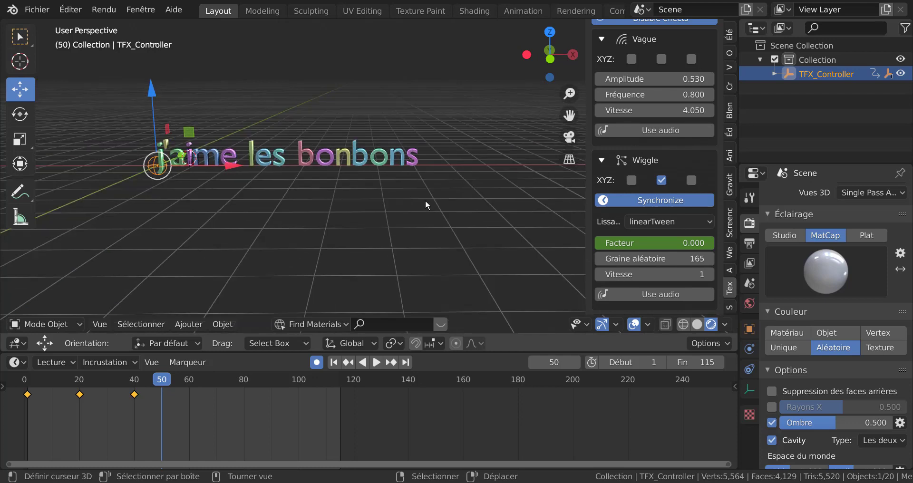
scroll(591, 12, down, 4)
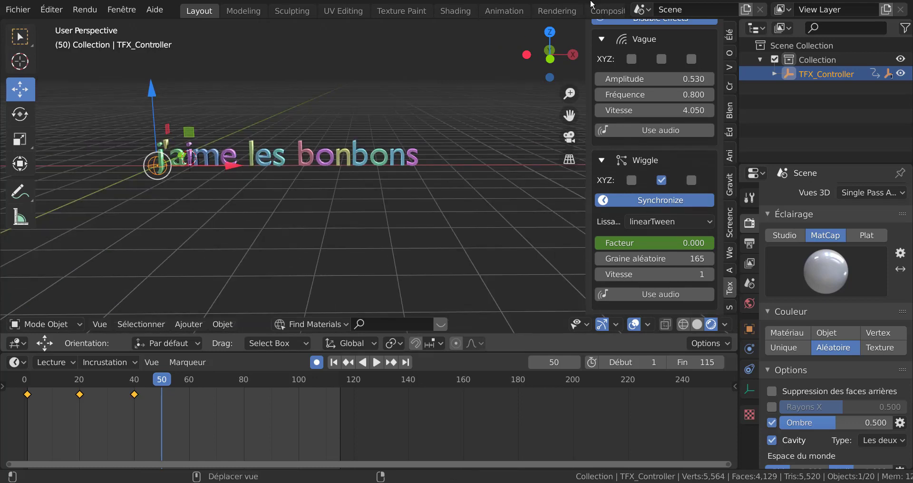
scroll(591, 13, down, 1)
click(611, 7)
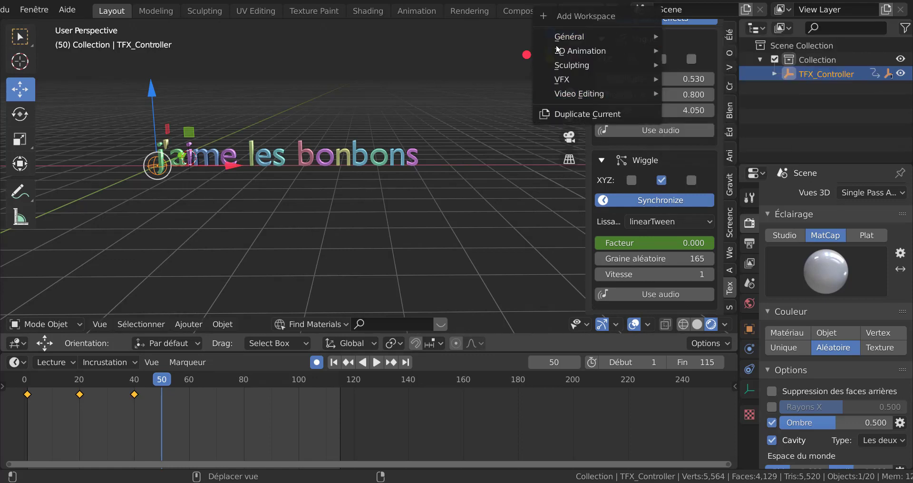
mouse_move(587, 98)
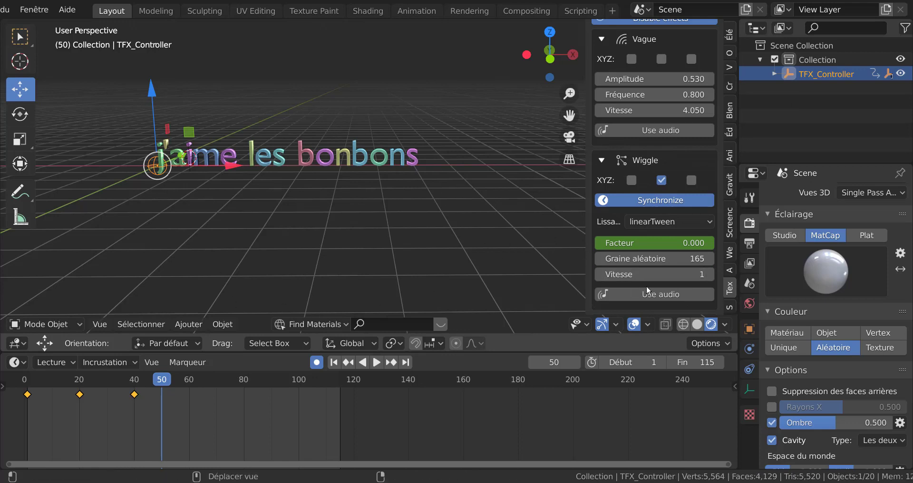
Step: Turn on audio influence for the Wiggle factor and bring up the text's audio loading options
scroll(648, 286, down, 1)
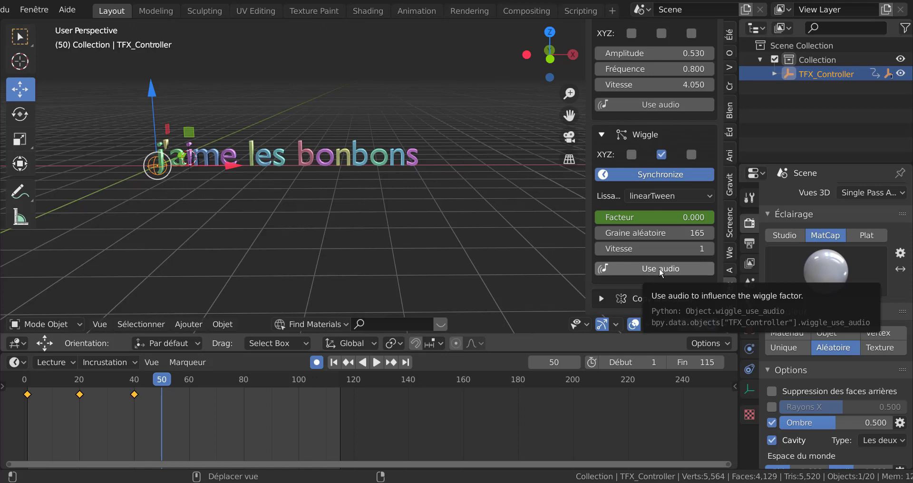
click(659, 268)
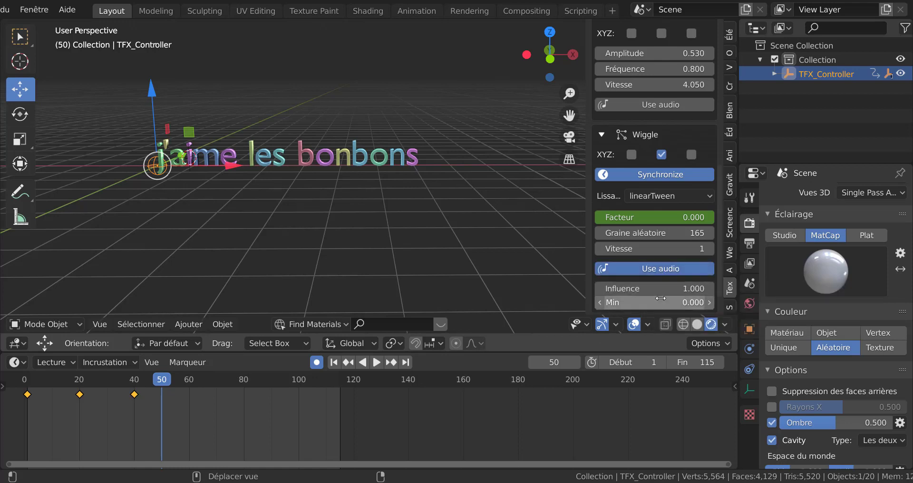
scroll(657, 145, up, 10)
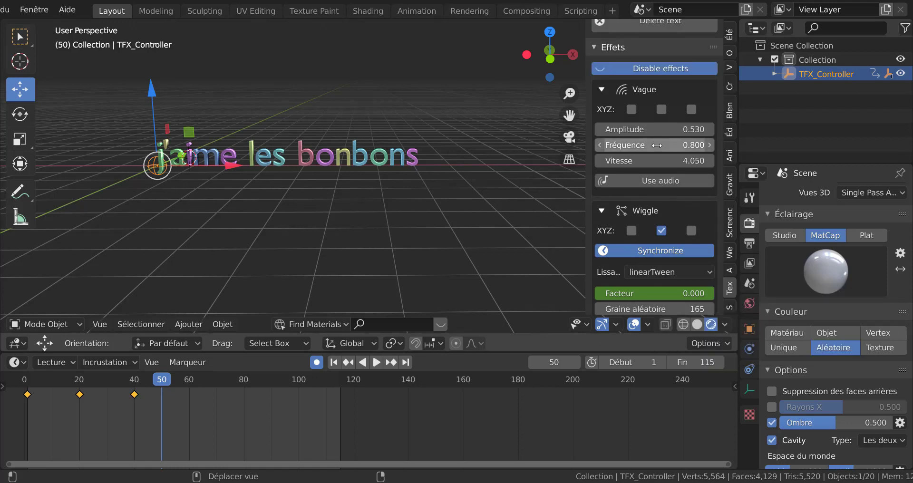
scroll(657, 144, up, 4)
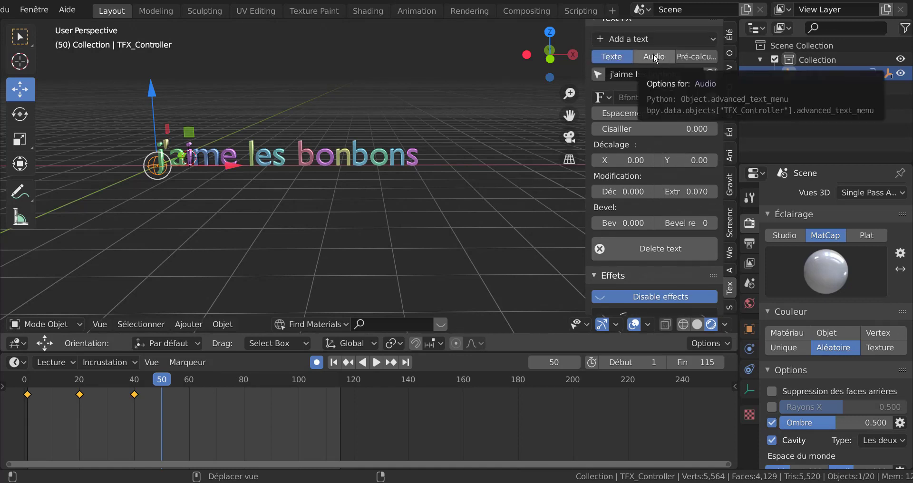
click(178, 325)
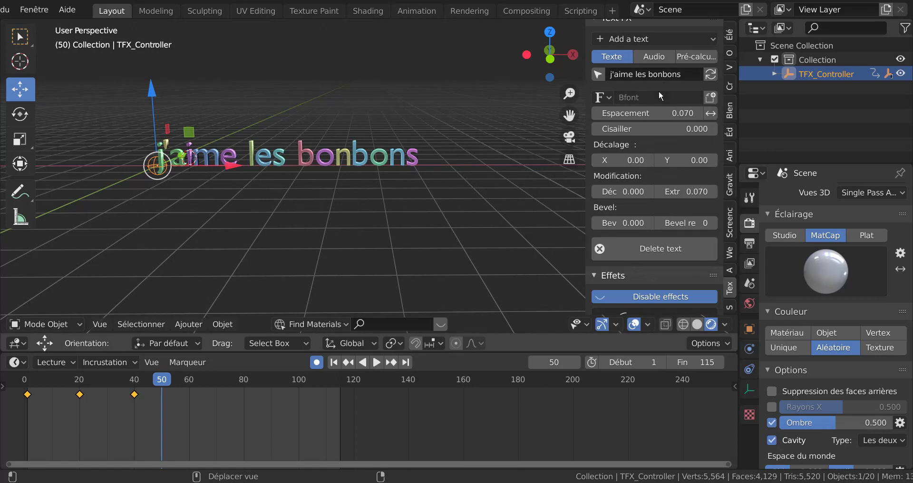
scroll(665, 235, down, 1)
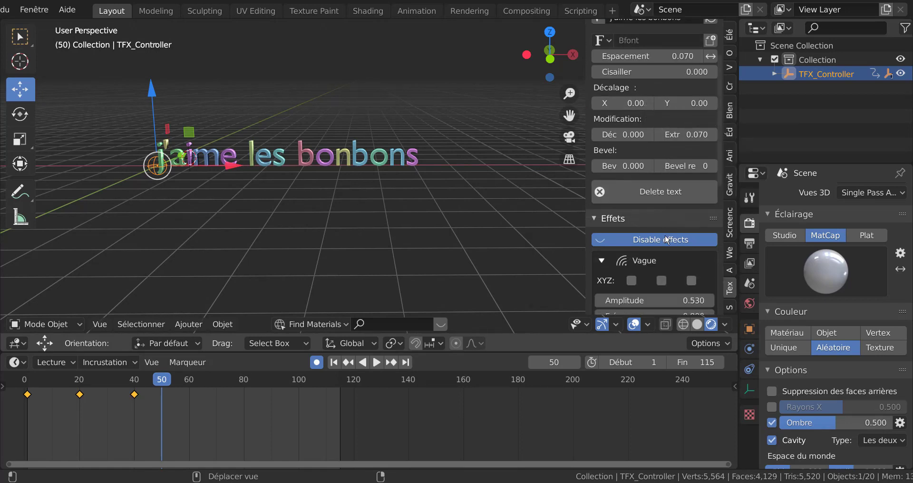
scroll(666, 235, up, 2)
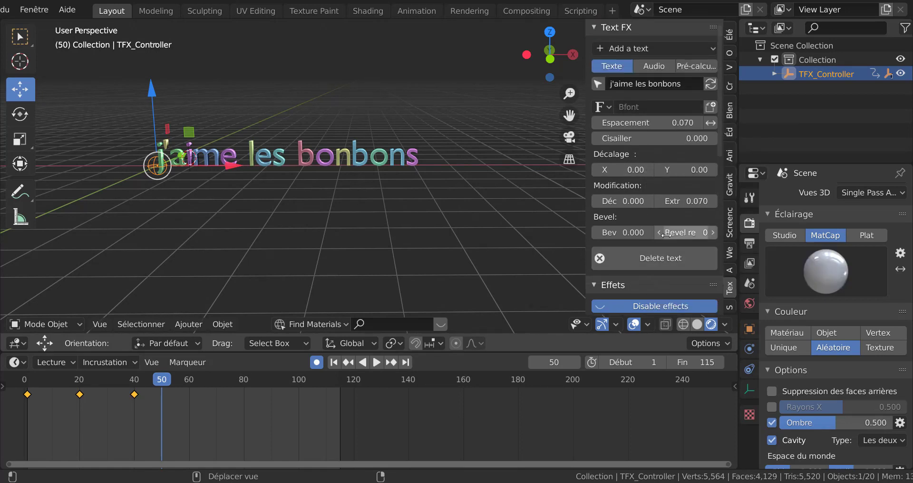
click(657, 67)
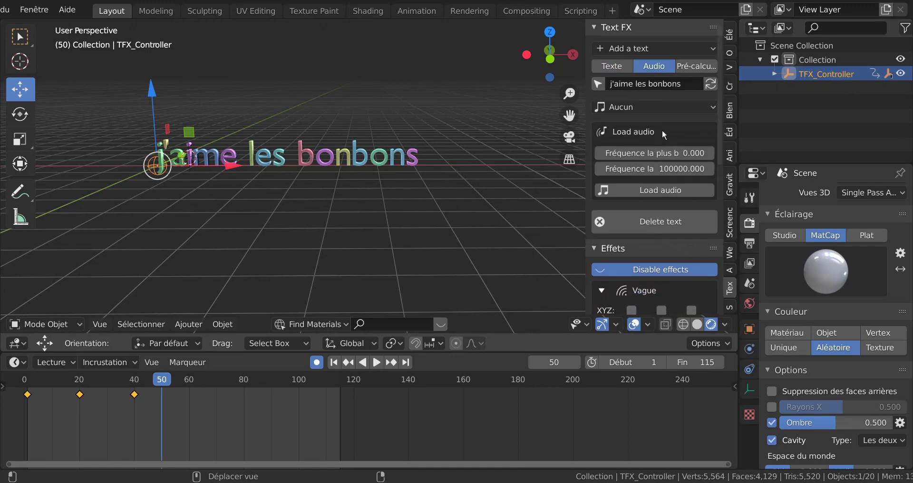
Step: Load the audio file 01 Mirsilou.mp3 from the zic folder for the text
click(660, 190)
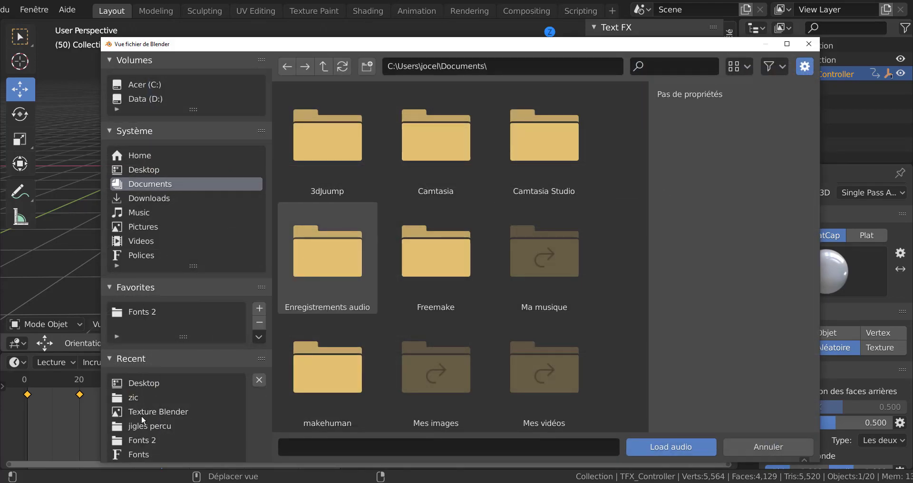
click(135, 398)
scroll(613, 244, down, 4)
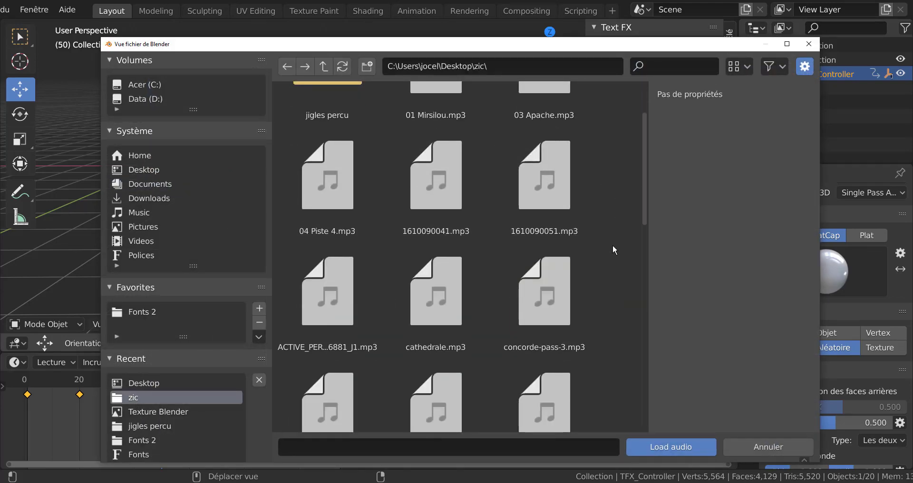
scroll(613, 245, up, 4)
scroll(593, 151, down, 3)
scroll(593, 151, up, 3)
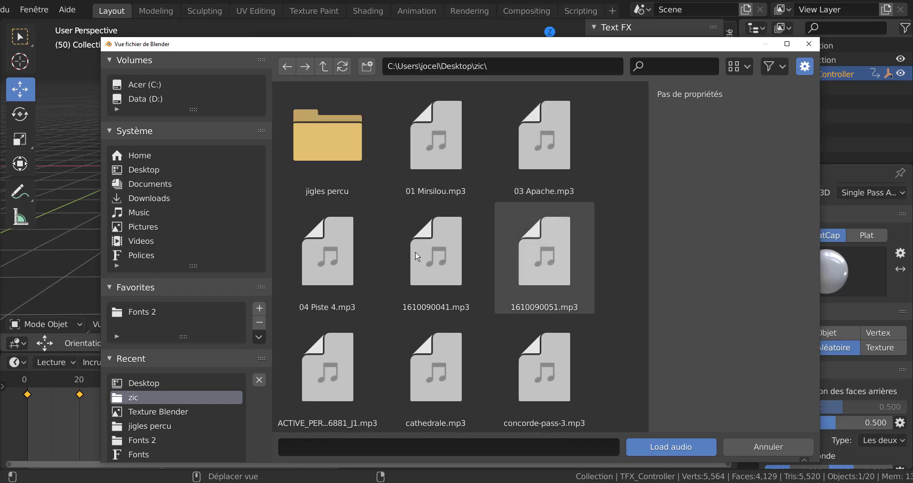
click(441, 151)
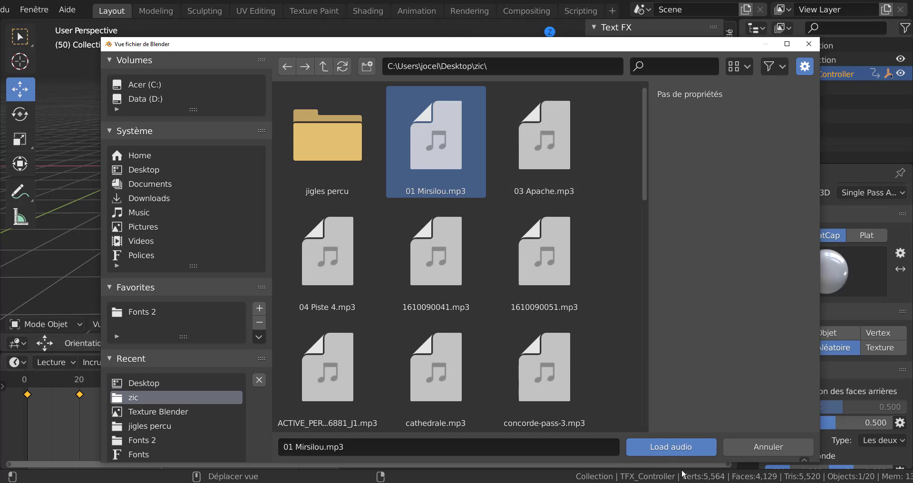
click(683, 447)
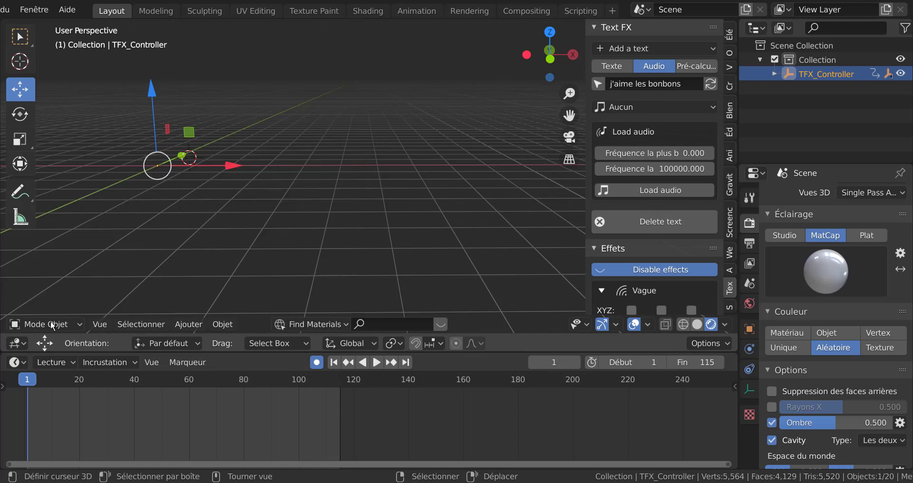
Step: Play the animation, stop at frame 6, and examine the letters' displacement from the front view
key(space)
drag(97, 377, 41, 402)
key(space)
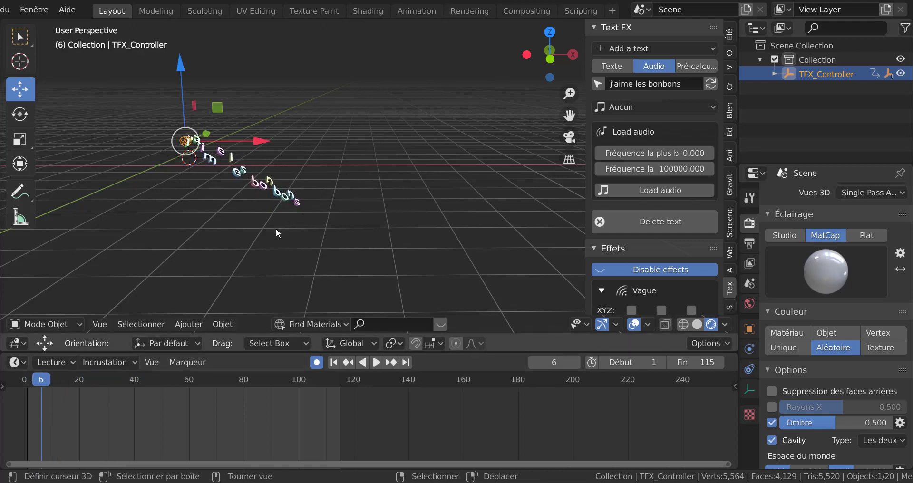
key(KP_1)
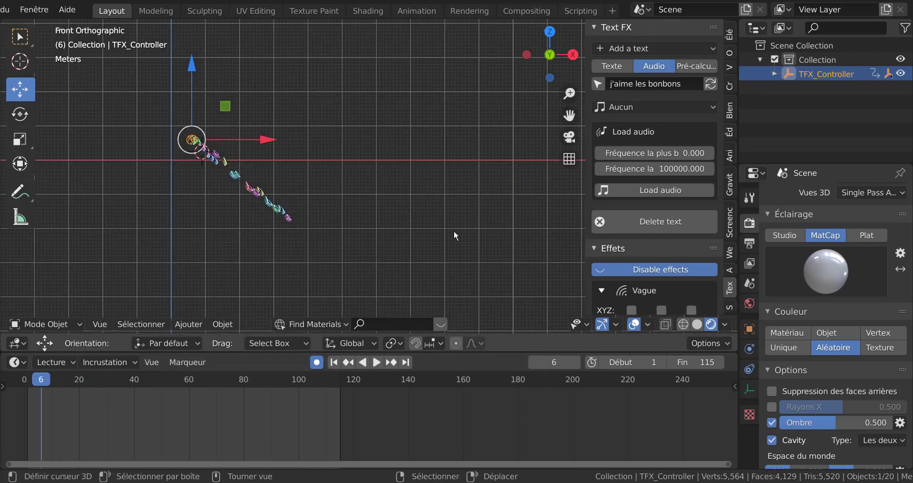
shift+middle_drag(366, 213, 377, 212)
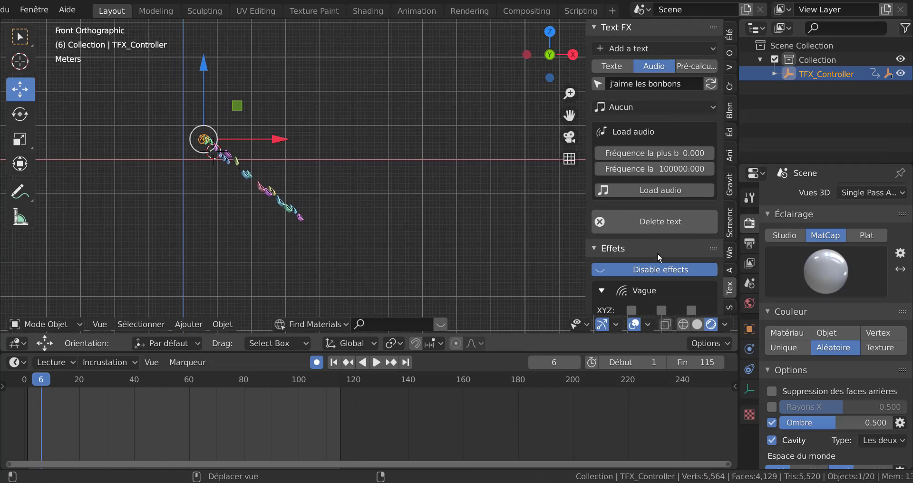
Step: Set the Wiggle effect's Graine aléatoire to 61 and its Facteur to 0 at frame 6
scroll(663, 296, down, 10)
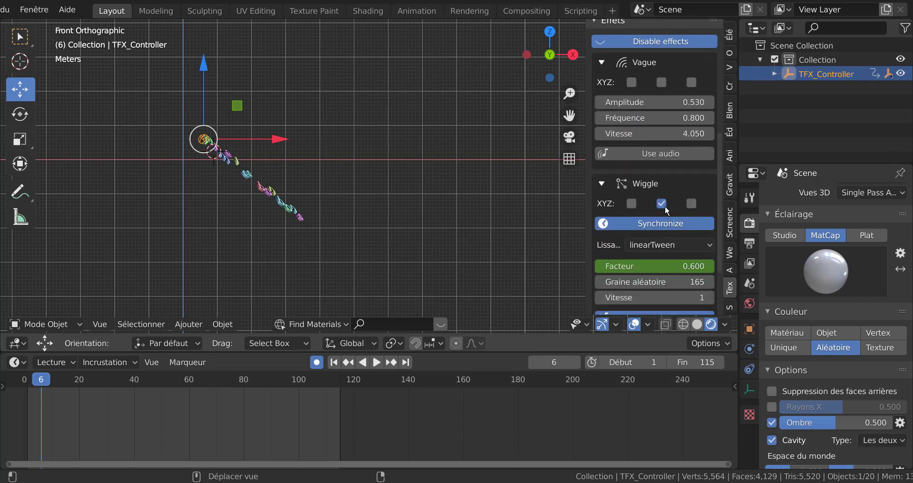
scroll(662, 235, down, 1)
scroll(662, 236, down, 1)
drag(662, 240, 628, 228)
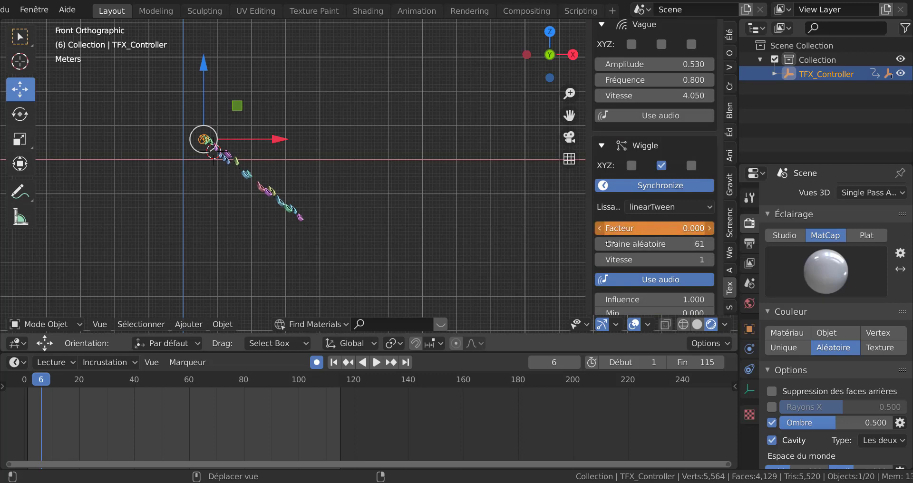
Step: Scrub the timeline to frame 18 and onward to examine the letters' motion, and return to the audio loading options
drag(40, 375, 73, 380)
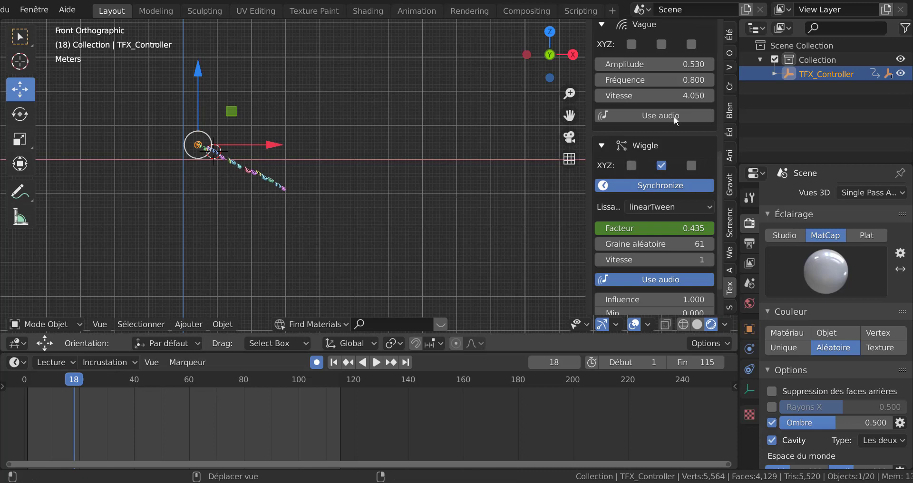
scroll(675, 115, up, 7)
scroll(678, 122, up, 5)
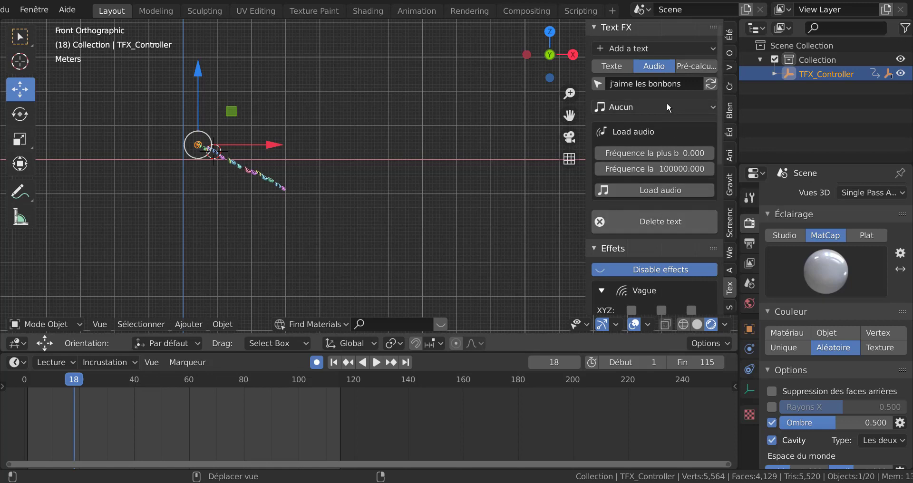
mouse_move(71, 386)
mouse_down()
mouse_move(38, 388)
mouse_move(90, 388)
mouse_up()
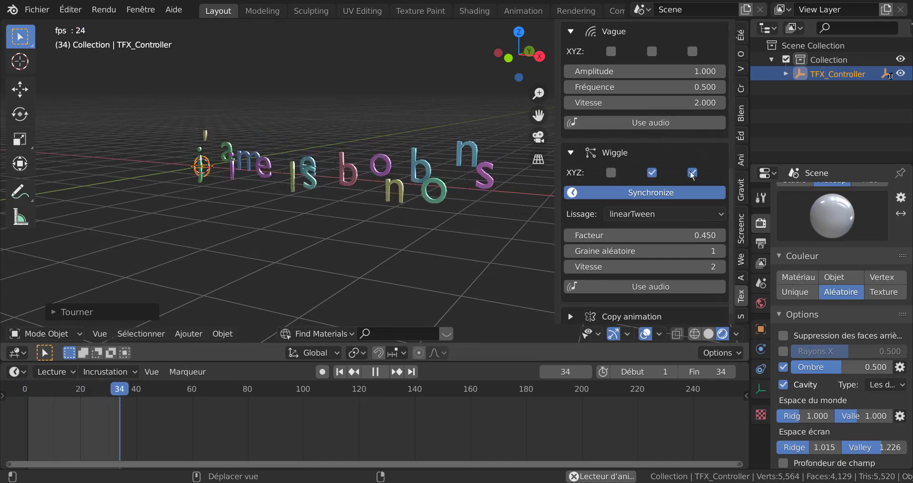
Step: Turn off the Wiggle effect on the Y and Z axes during playback and try it on X alone
drag(732, 221, 732, 203)
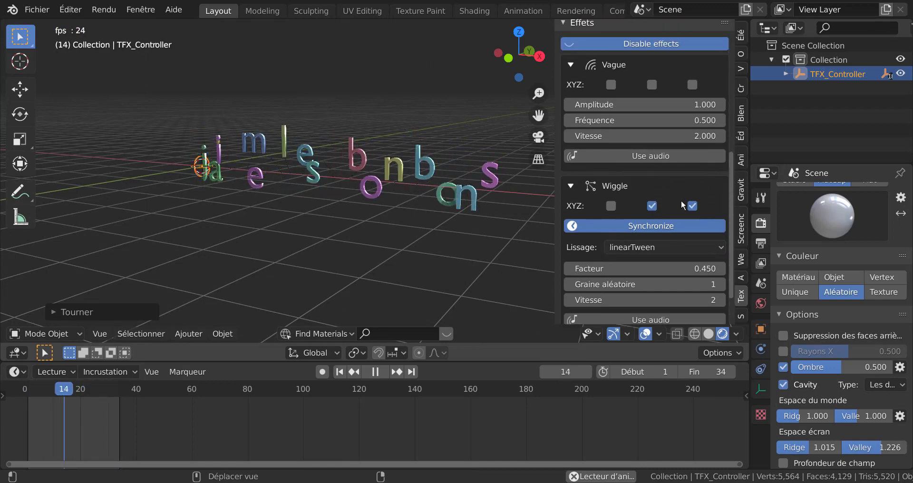
click(653, 208)
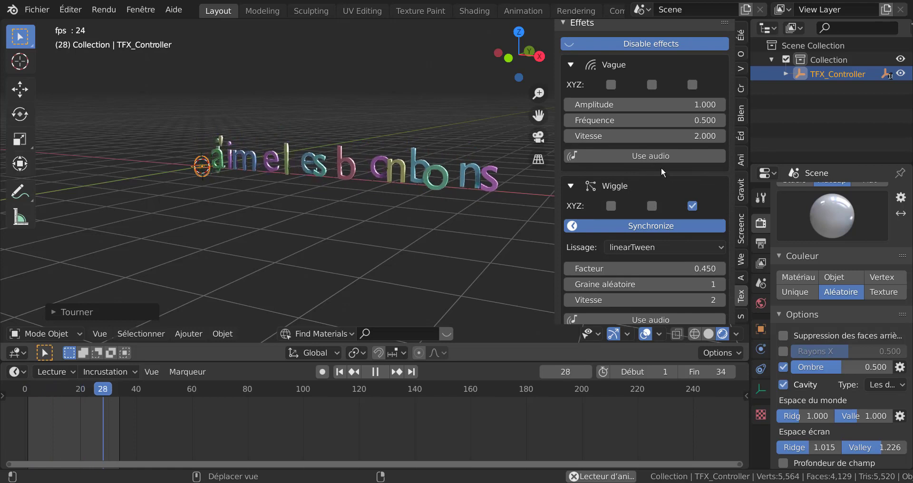
click(692, 207)
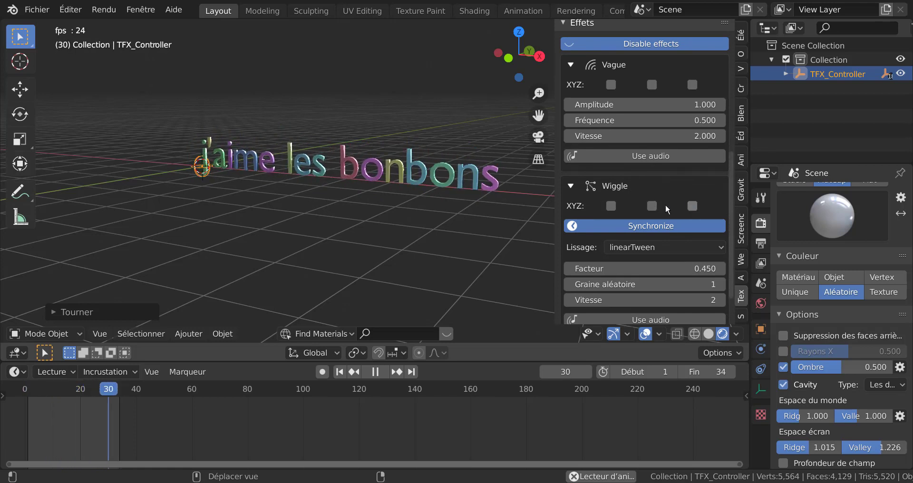
click(611, 206)
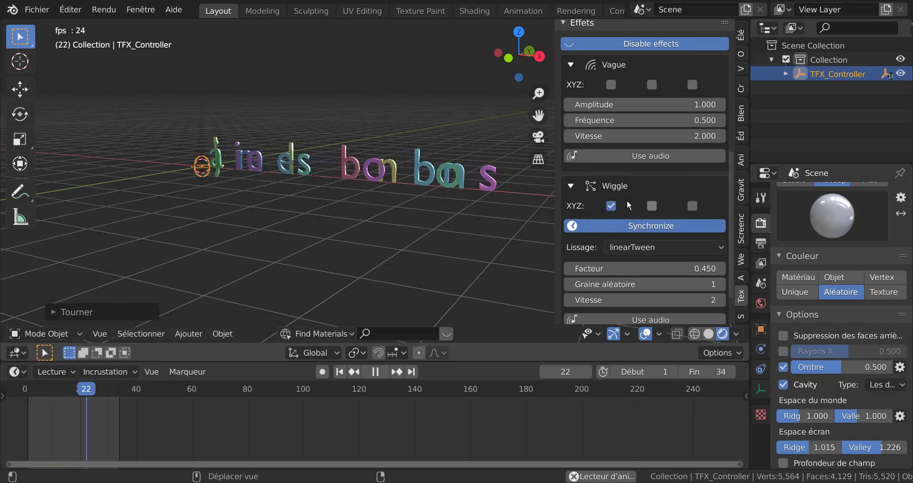
click(612, 206)
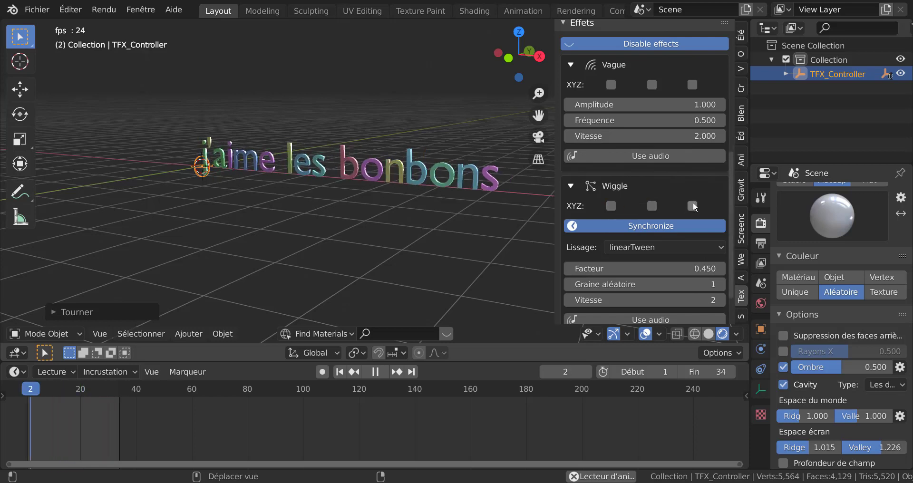
Step: Enable the Wiggle effect on the Z axis only and bring up the text's audio loading options
click(692, 206)
scroll(640, 138, up, 12)
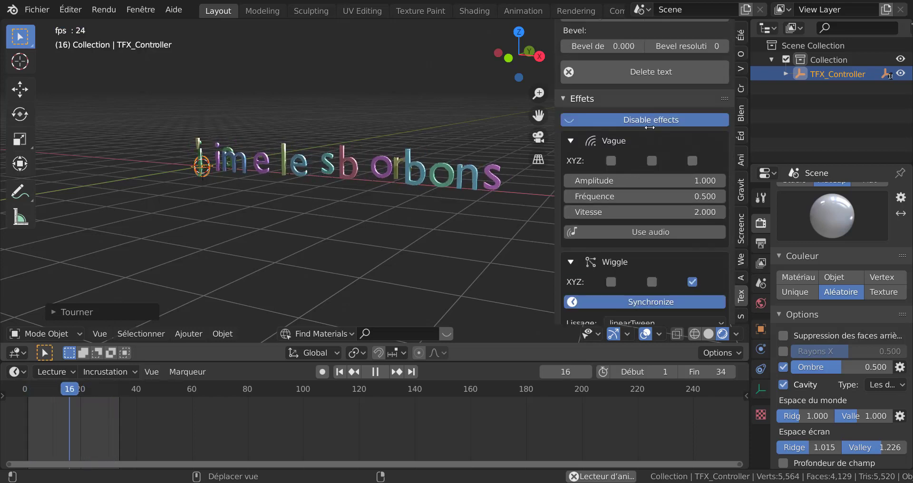
click(653, 64)
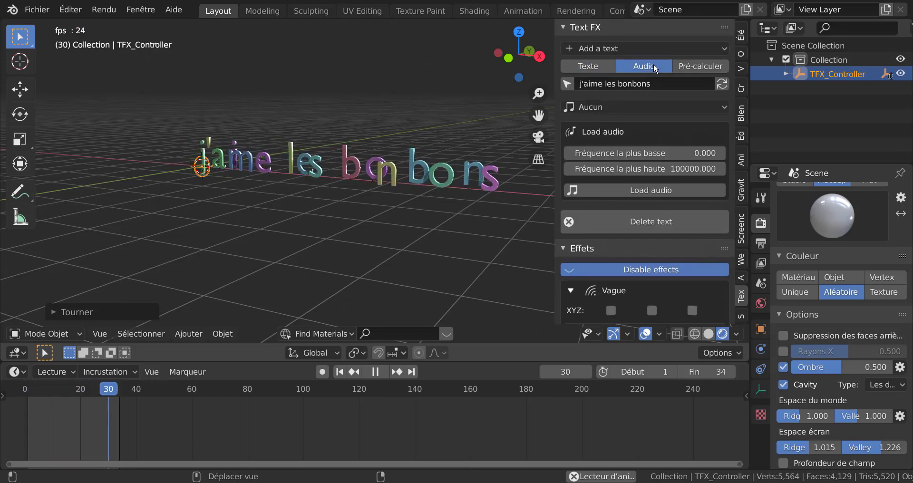
Step: Enable audio use for the Vague effect of the text
scroll(654, 212, down, 5)
scroll(653, 214, down, 3)
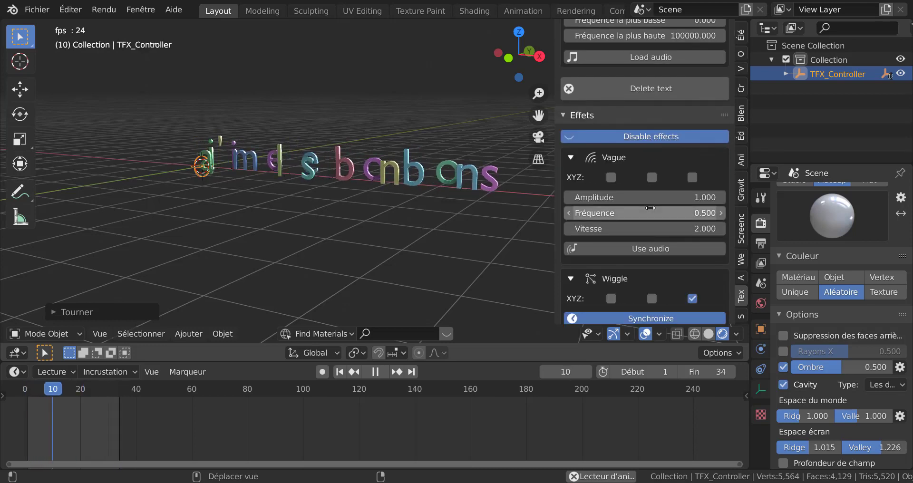
click(656, 230)
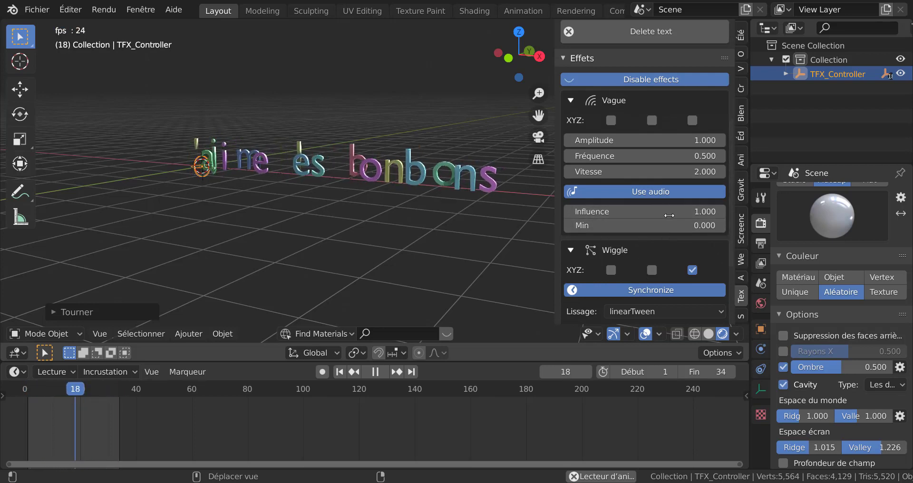
Step: Load jingle celtik_karma.mp3 from the zic folder with the 0–100000 frequency range and assign it as the text's sound
scroll(682, 252, up, 5)
scroll(682, 244, up, 5)
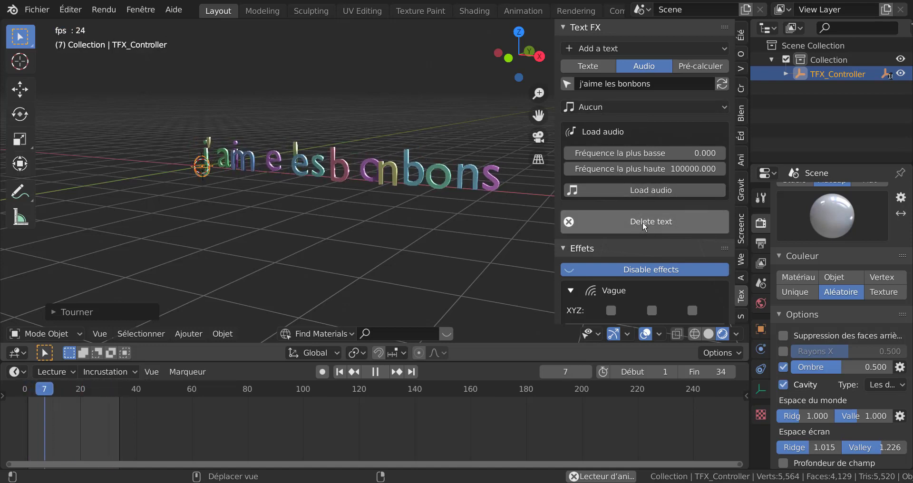
click(644, 189)
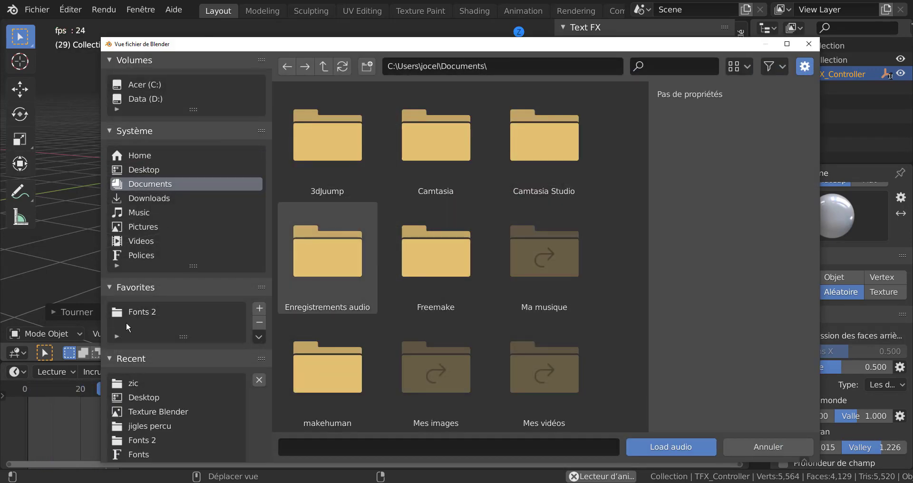
click(136, 384)
scroll(419, 302, down, 10)
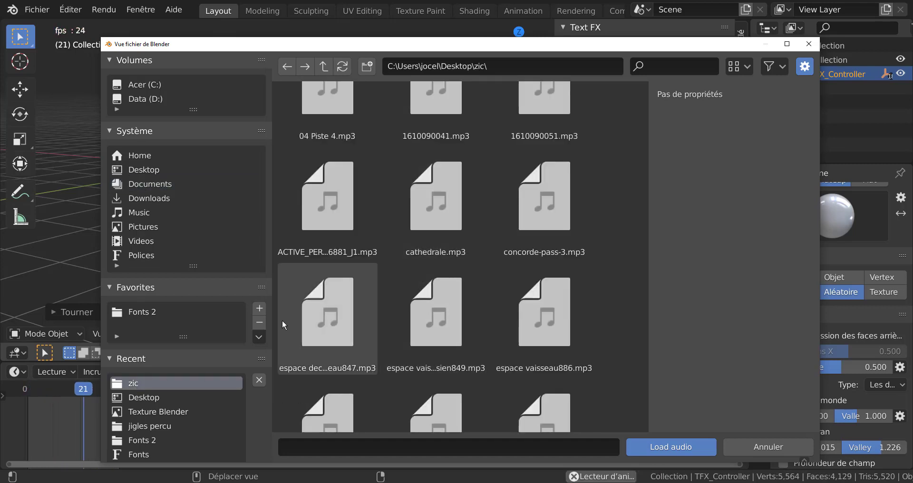
scroll(484, 320, down, 4)
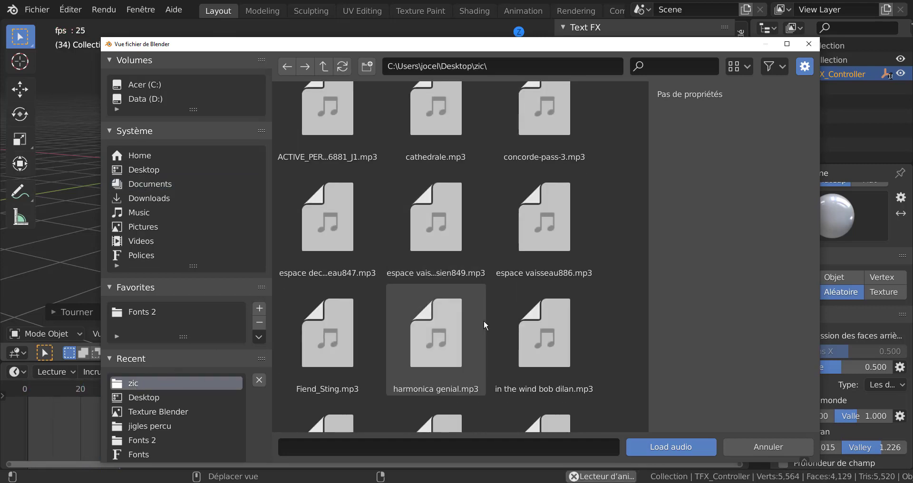
scroll(484, 320, down, 6)
scroll(492, 318, down, 4)
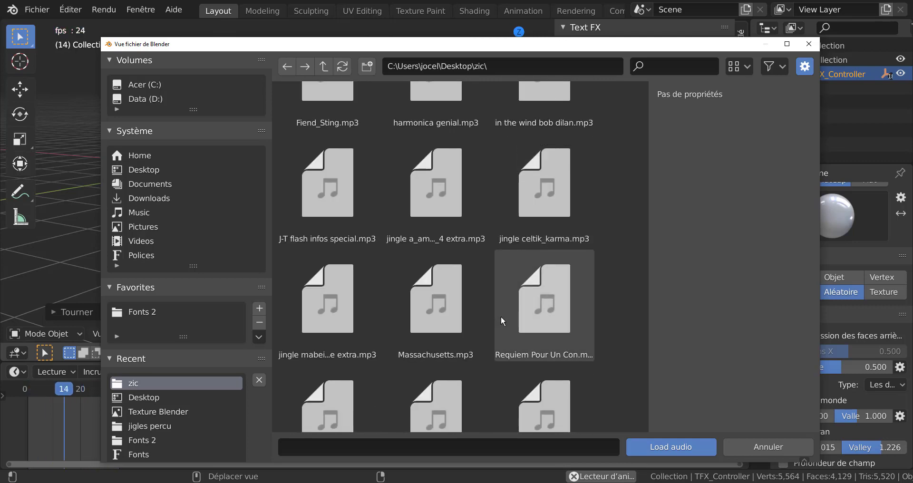
click(549, 191)
click(669, 445)
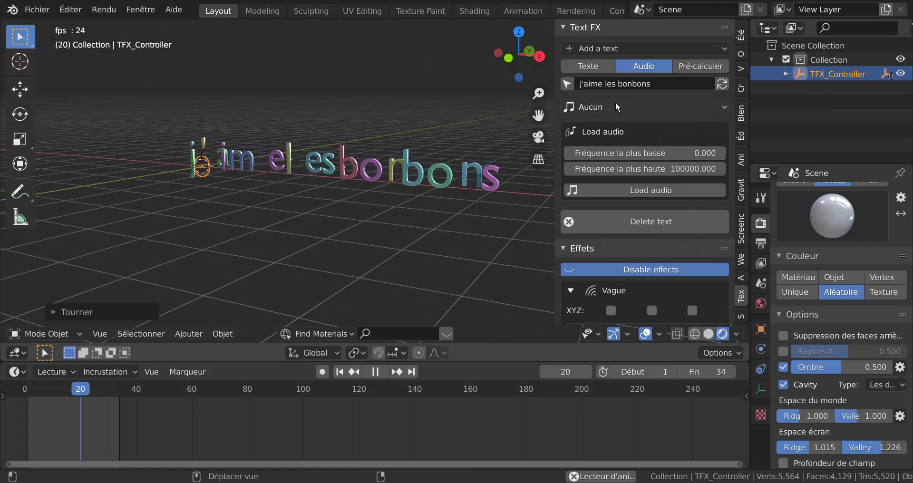
click(636, 104)
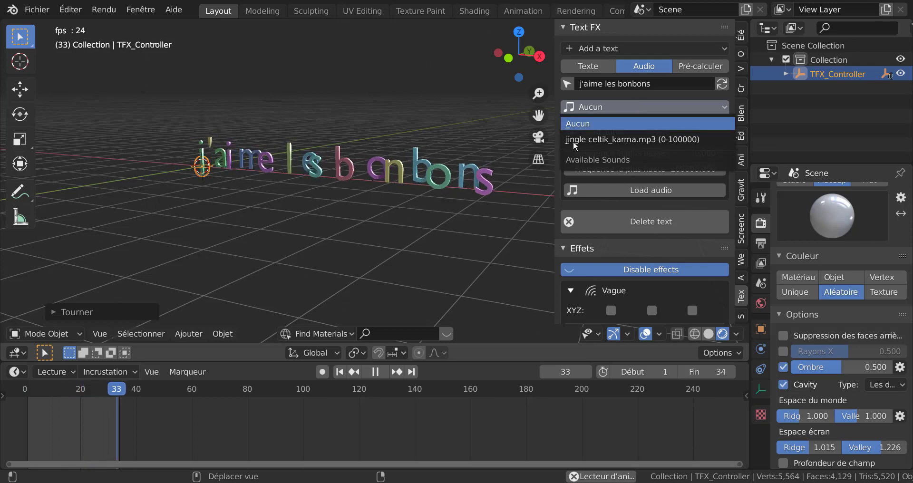
click(623, 139)
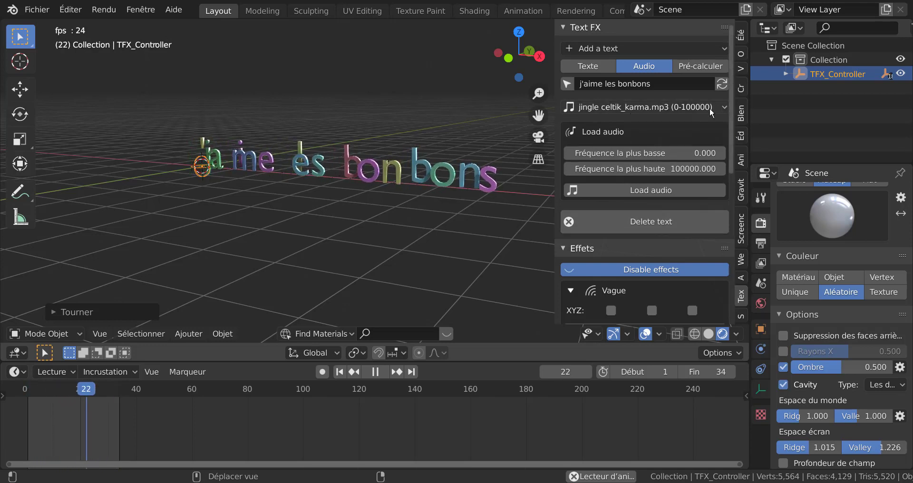
Step: Set the Vague effect's audio influence to 3.28 and the animation's end frame to 177
scroll(646, 300, down, 8)
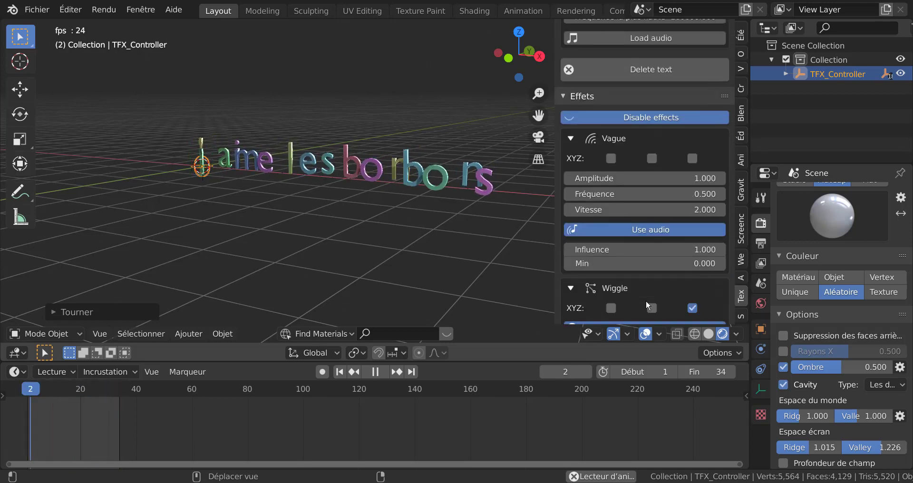
scroll(641, 273, down, 6)
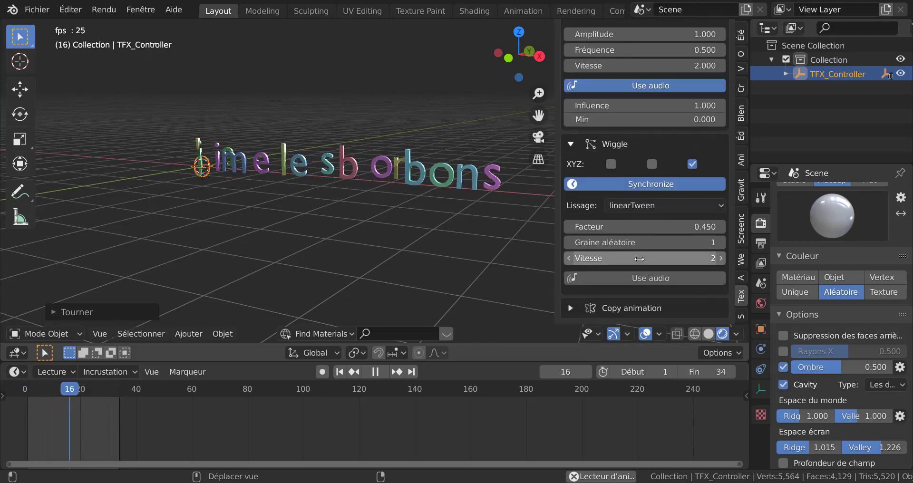
scroll(653, 263, up, 3)
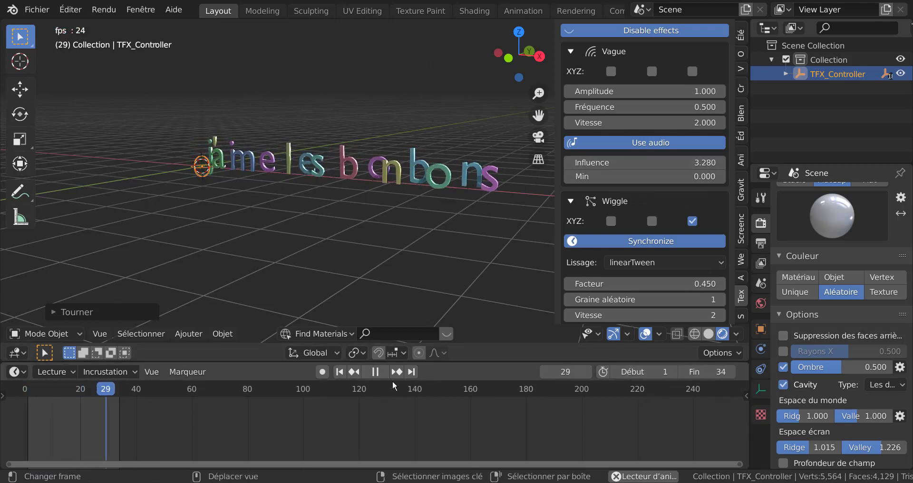
drag(708, 372, 776, 372)
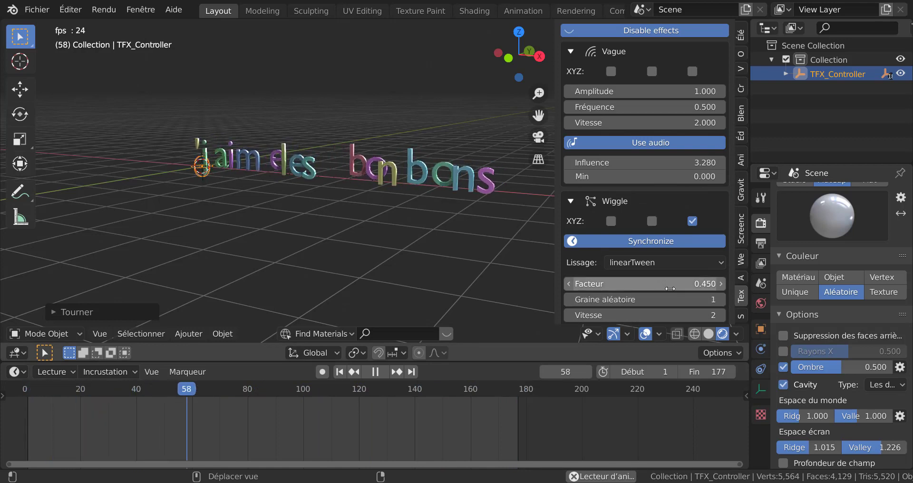
Step: Set the Wiggle factor to 1.34 and speed to 25, and the Vague audio influence to 0 and minimum to 10
drag(671, 315, 699, 315)
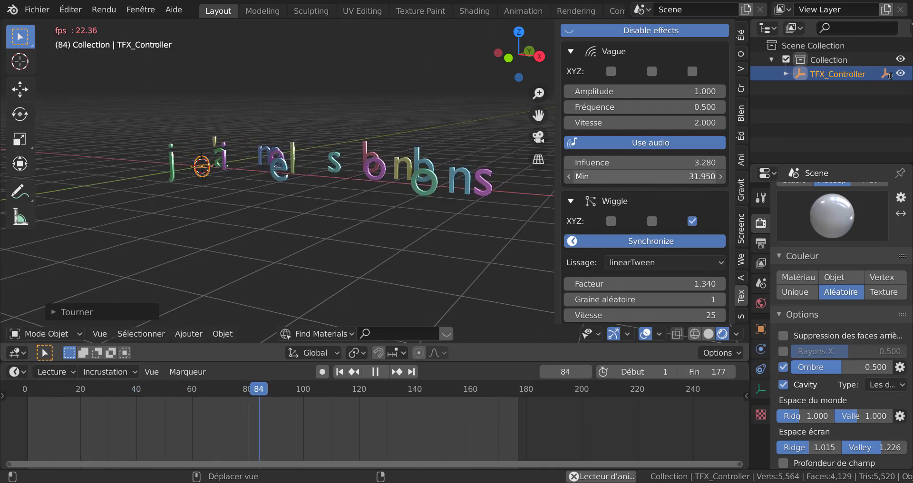
drag(643, 168, 728, 167)
drag(666, 163, 601, 164)
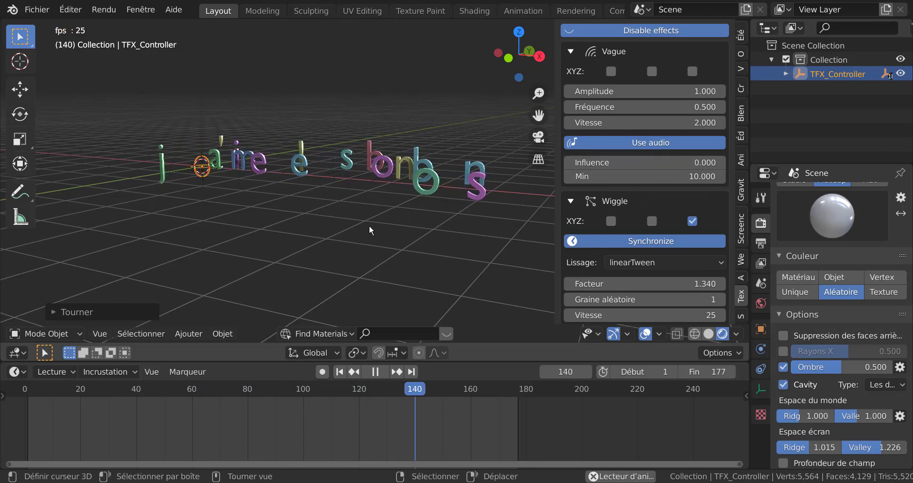
Step: Switch the Wiggle effect from the Z axis to the Y axis
middle_drag(369, 225, 376, 238)
click(692, 221)
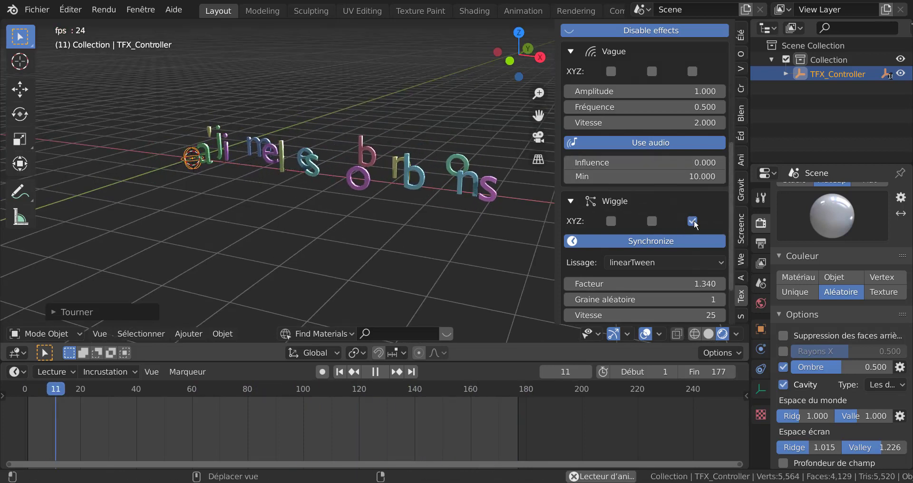
click(652, 221)
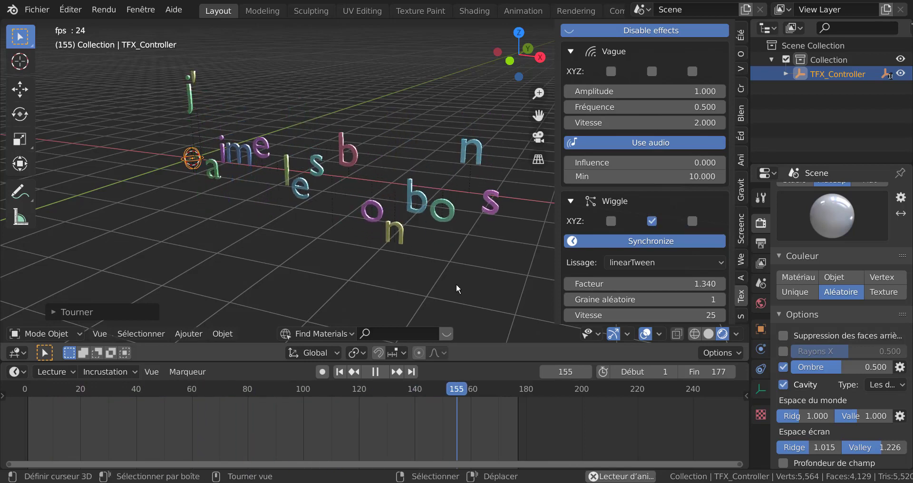
middle_drag(447, 275, 450, 263)
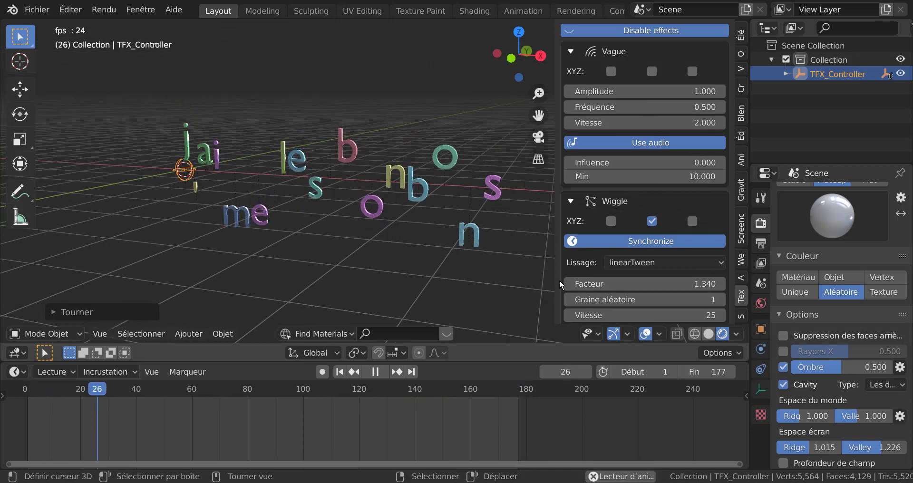
Step: Enable audio use for the Wiggle effect and set its audio influence to 4.17
scroll(699, 258, down, 3)
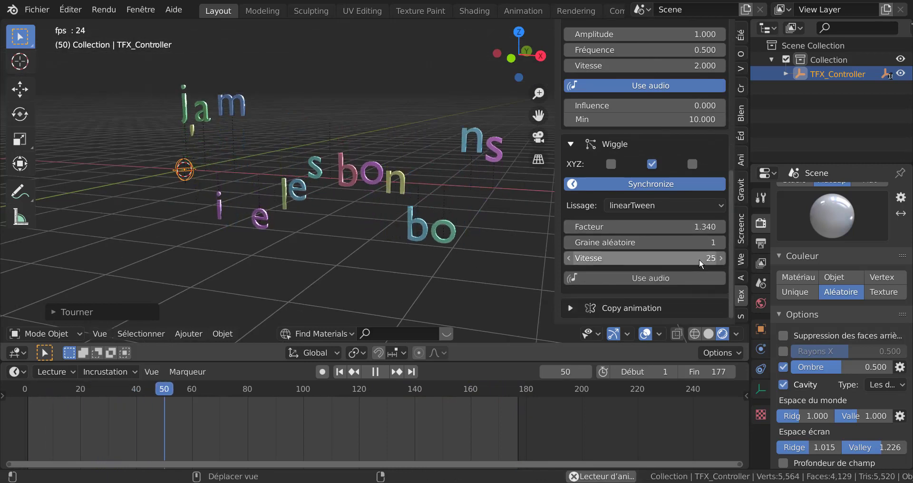
click(647, 278)
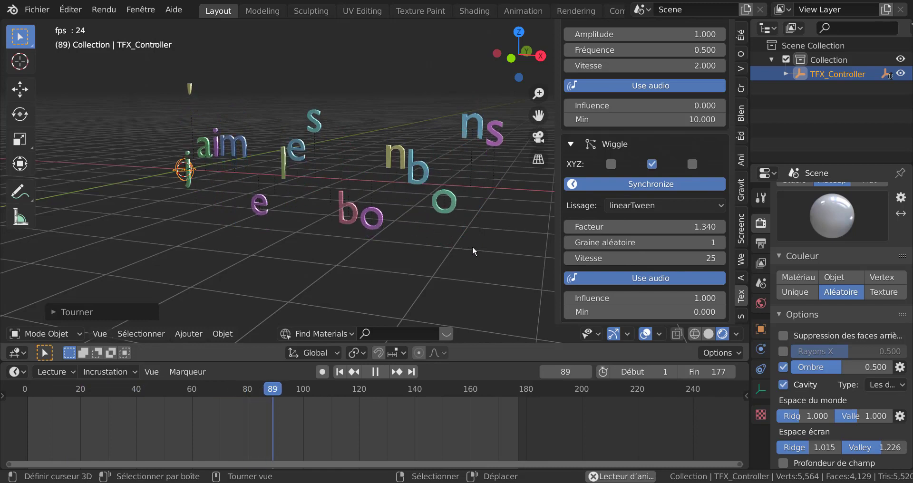
scroll(647, 295, down, 2)
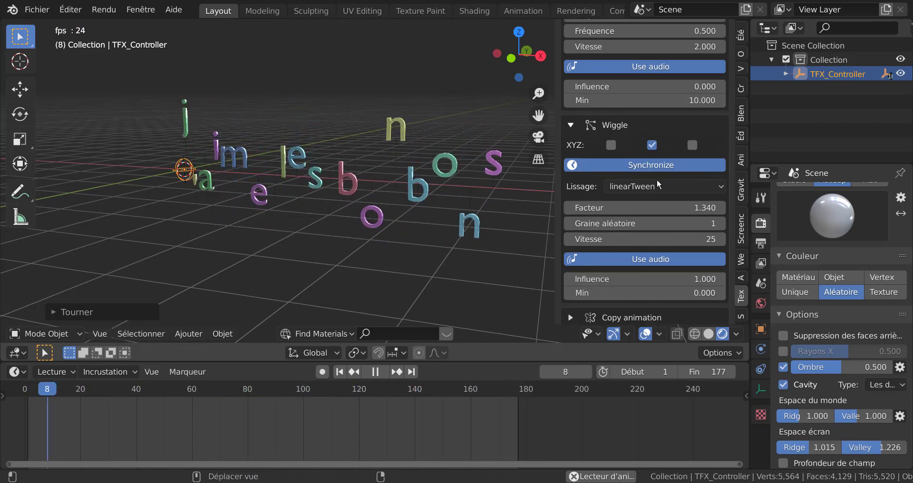
scroll(618, 114, up, 3)
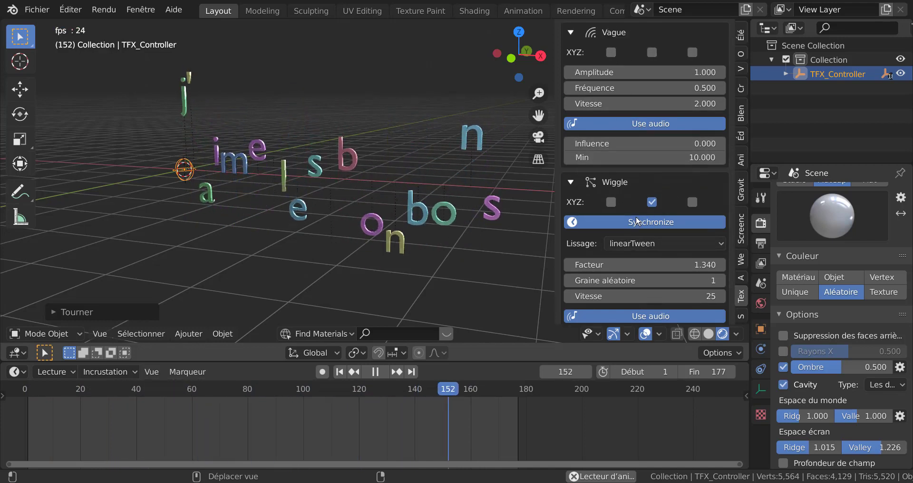
scroll(655, 207, down, 2)
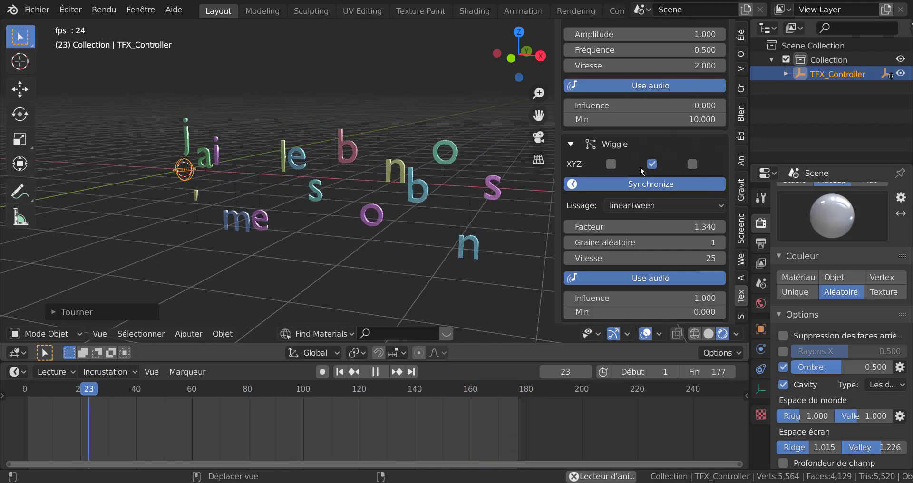
scroll(656, 267, down, 2)
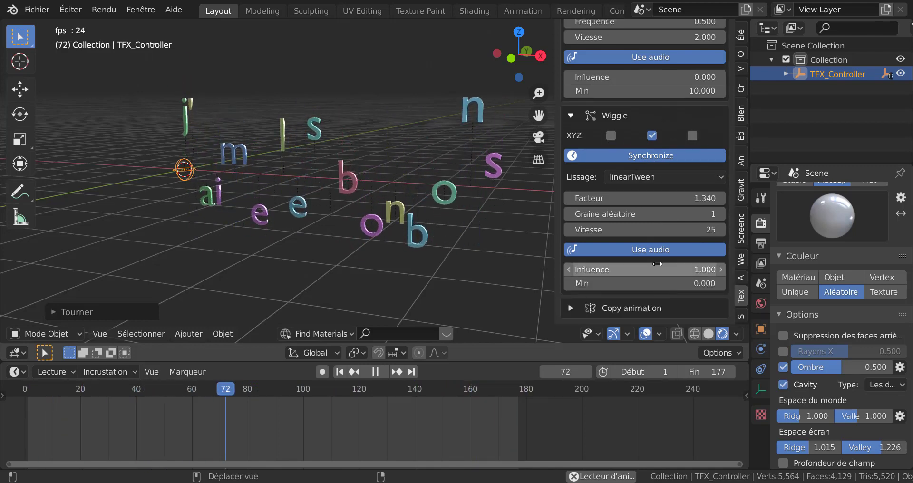
drag(659, 272, 671, 272)
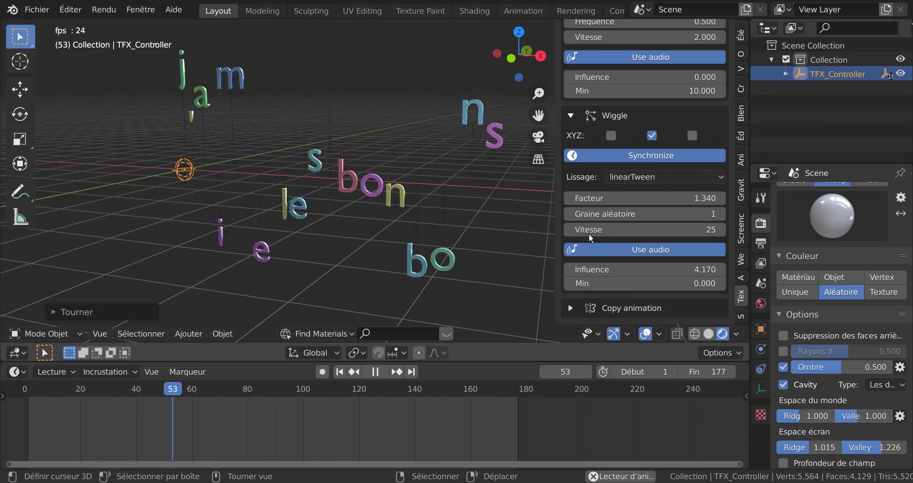
Step: Set the Wiggle effect's speed (Vitesse) to 44
scroll(668, 256, up, 1)
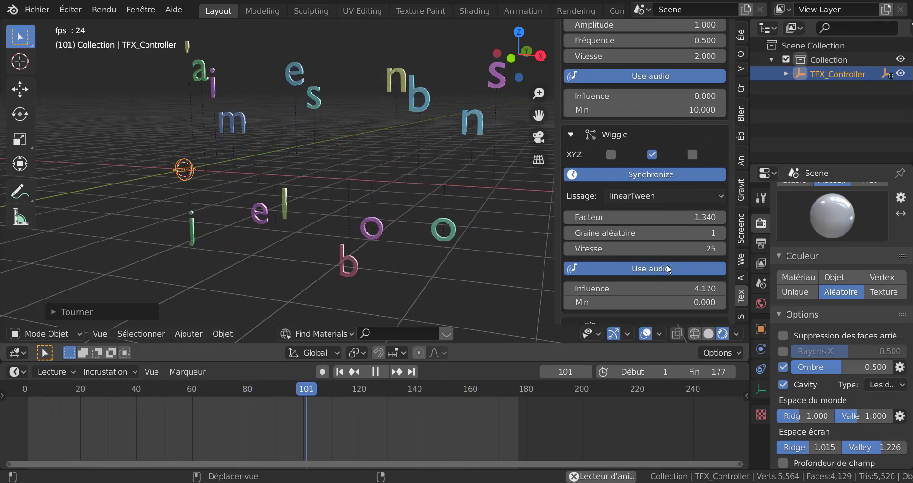
scroll(667, 269, up, 1)
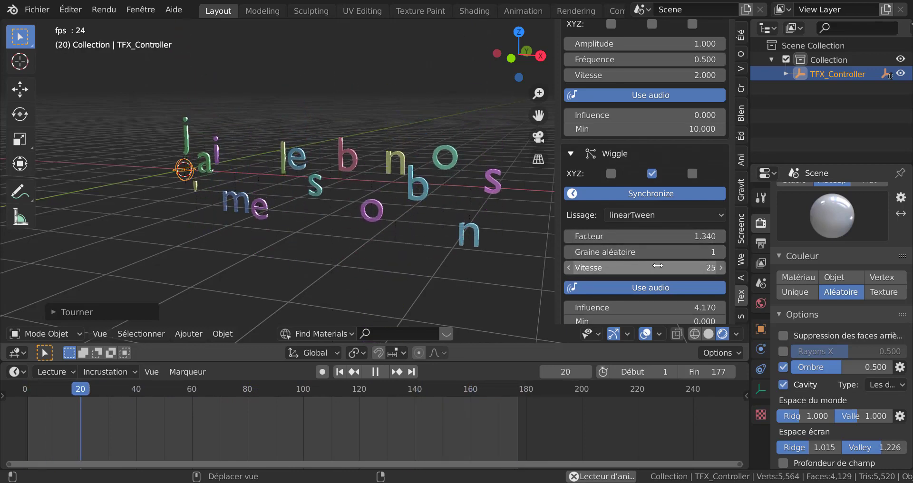
mouse_move(658, 266)
mouse_down()
mouse_move(640, 266)
mouse_move(666, 266)
mouse_up()
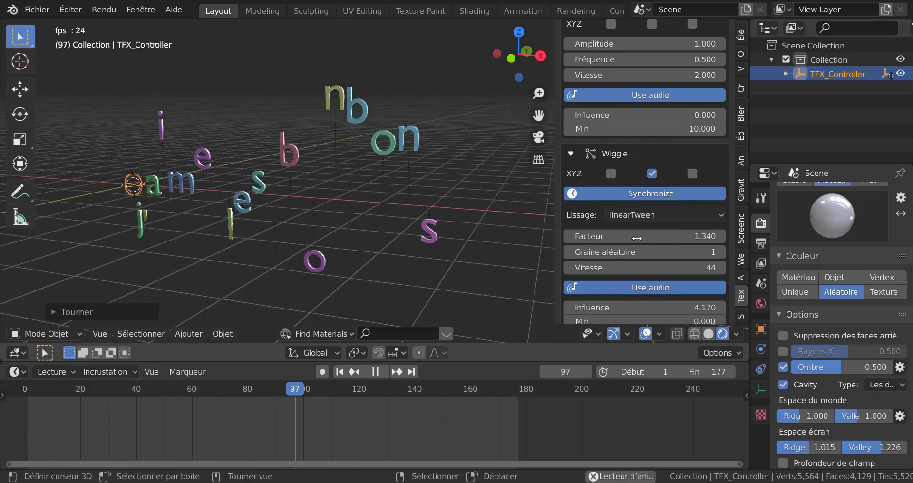
Step: Stop the animation playback, set the end frame to 41 and return to frame 1
scroll(703, 236, up, 4)
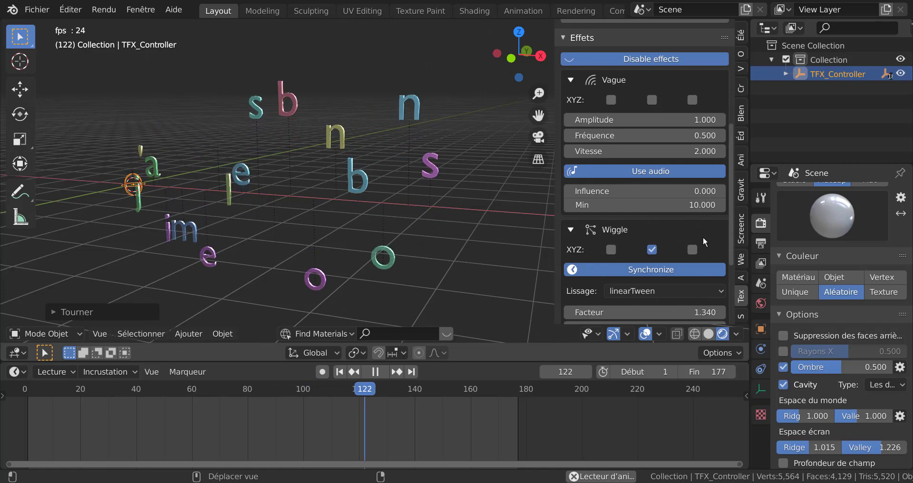
click(376, 375)
drag(468, 392, 323, 406)
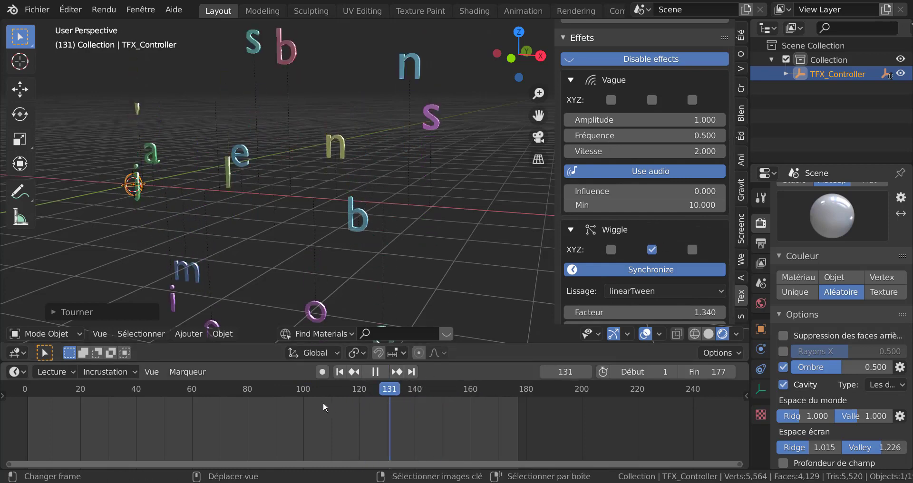
drag(708, 372, 640, 372)
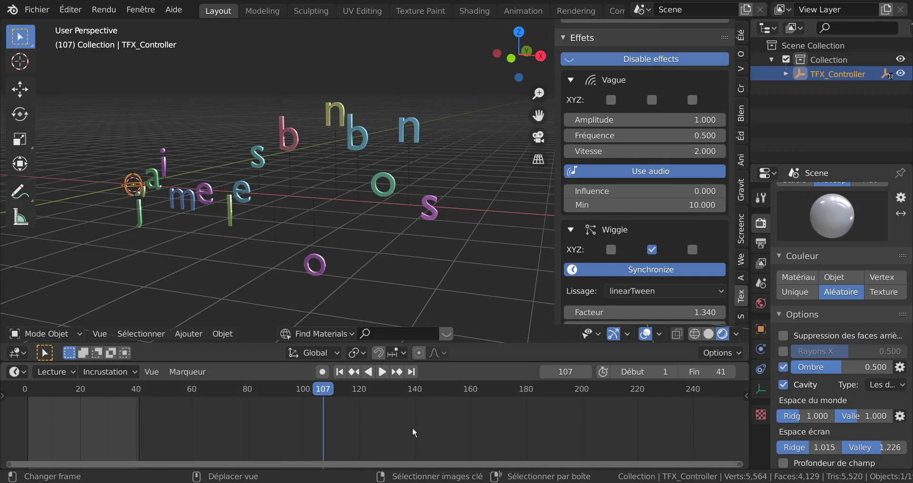
drag(313, 390, 28, 428)
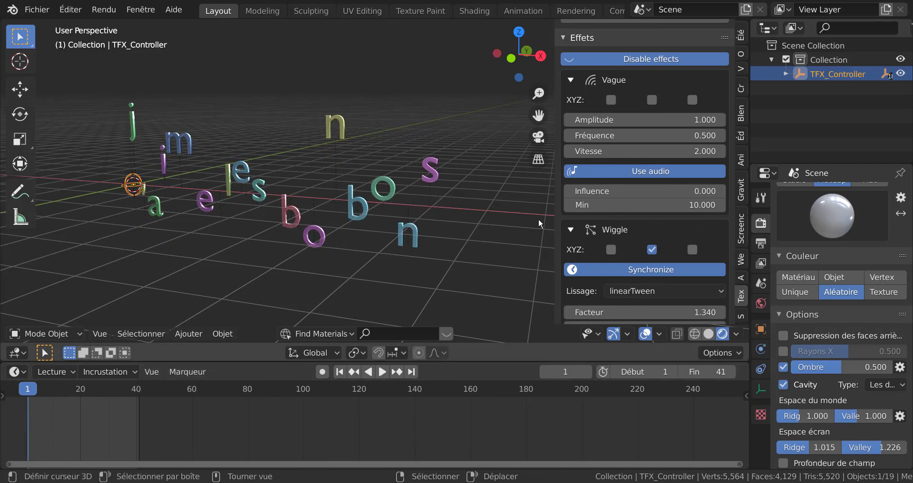
Step: Narrow the sidebar to enlarge the viewport and switch to the front orthographic view
drag(595, 217, 645, 218)
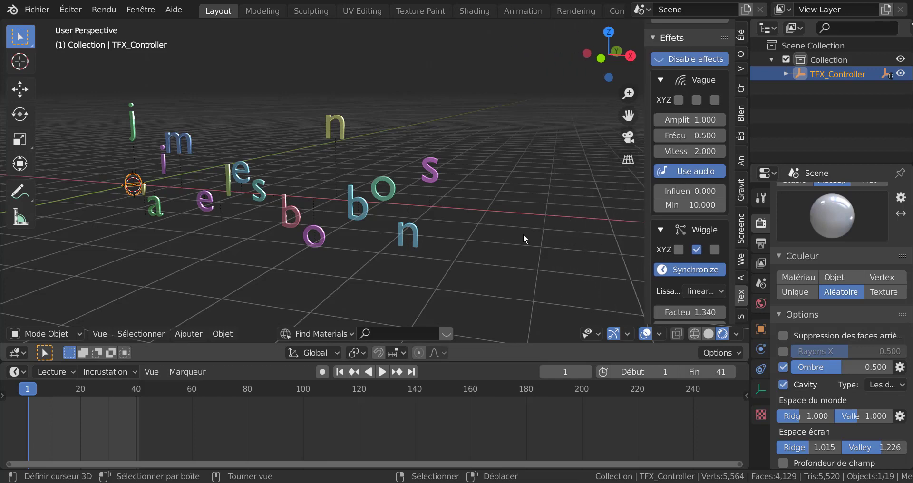
key(KP_1)
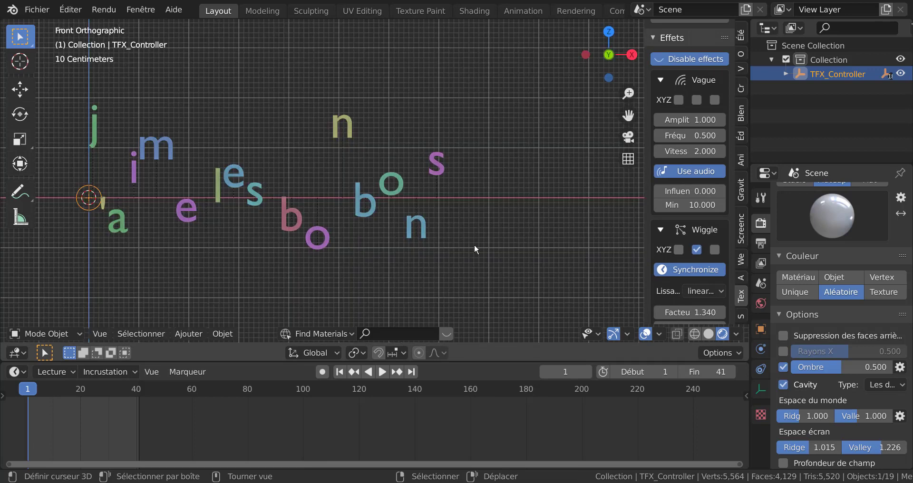
Step: Turn on automatic keyframing and nudge the text controller with the Move tool to keyframe it at frames 1 and 20
shift+middle_drag(460, 250, 501, 244)
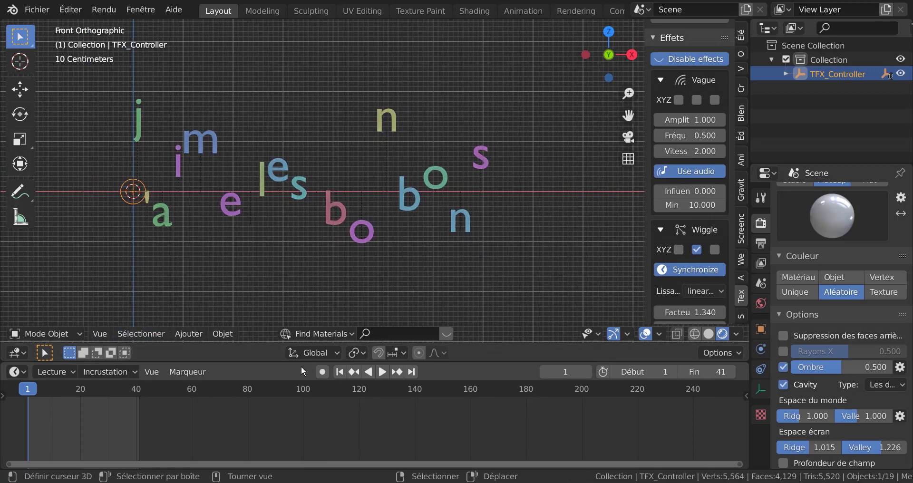
click(322, 372)
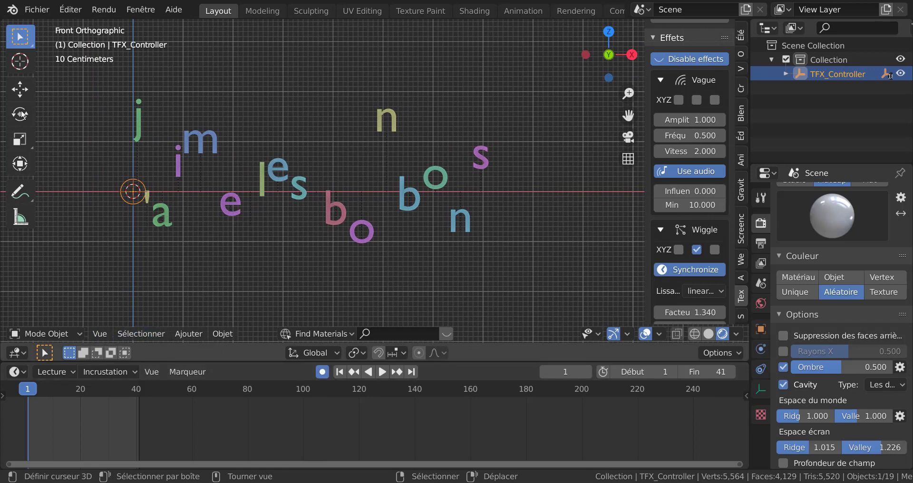
click(23, 90)
scroll(222, 154, down, 2)
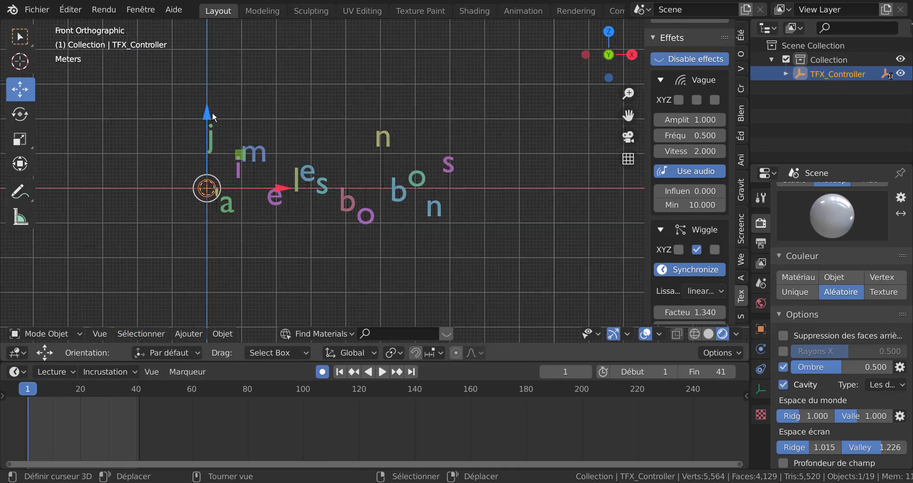
drag(209, 116, 205, 121)
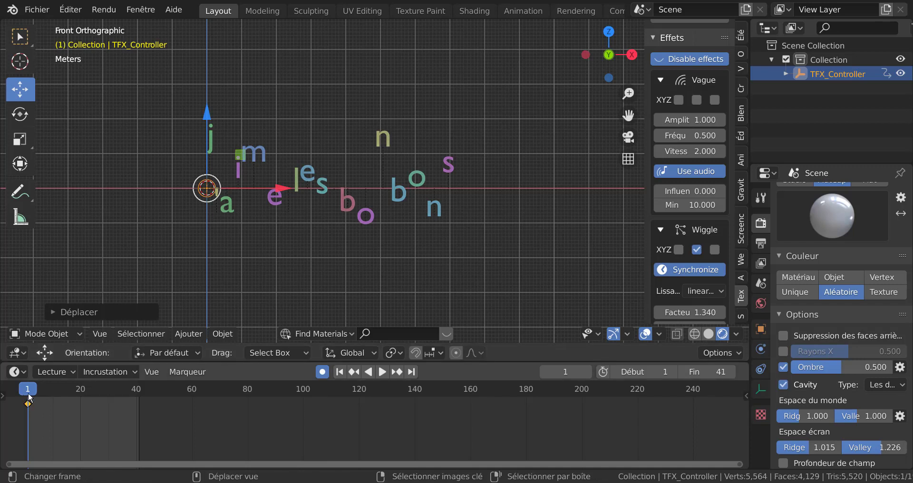
drag(29, 394, 80, 393)
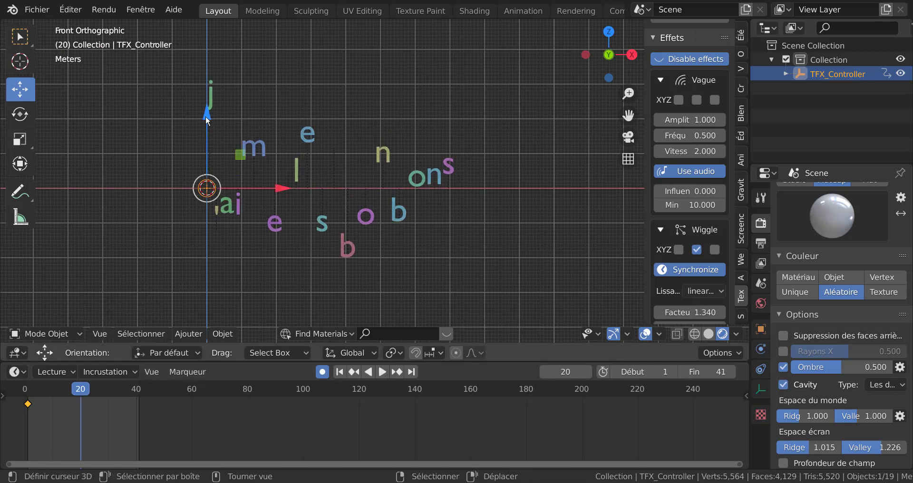
click(207, 121)
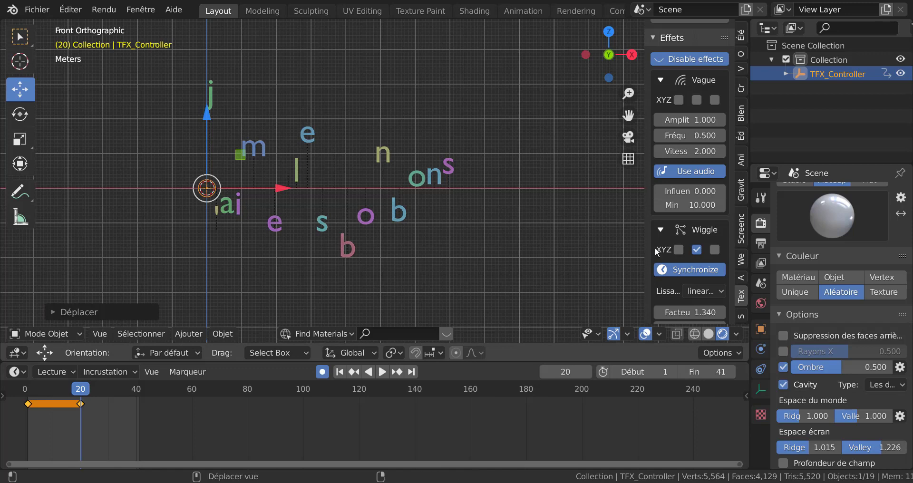
Step: Widen the sidebar and insert a keyframe on the Wiggle effect's Facteur at frame 20
drag(646, 246, 483, 255)
scroll(604, 240, down, 5)
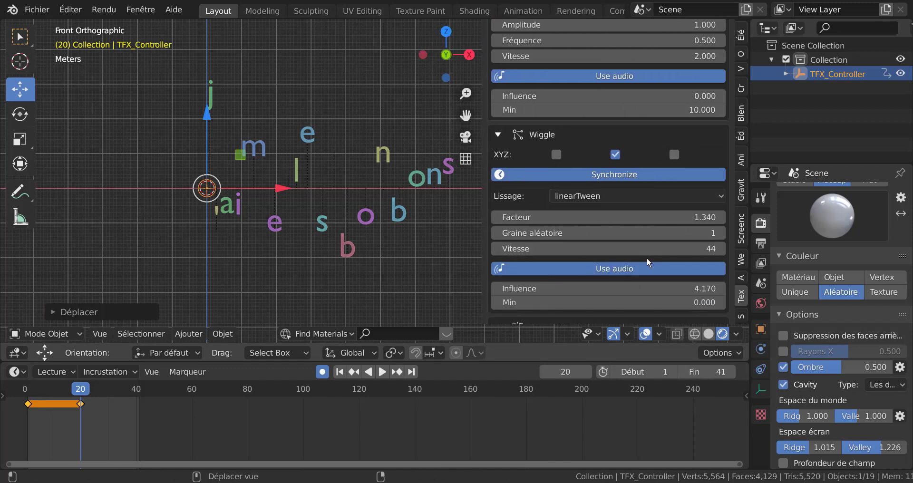
scroll(628, 214, down, 1)
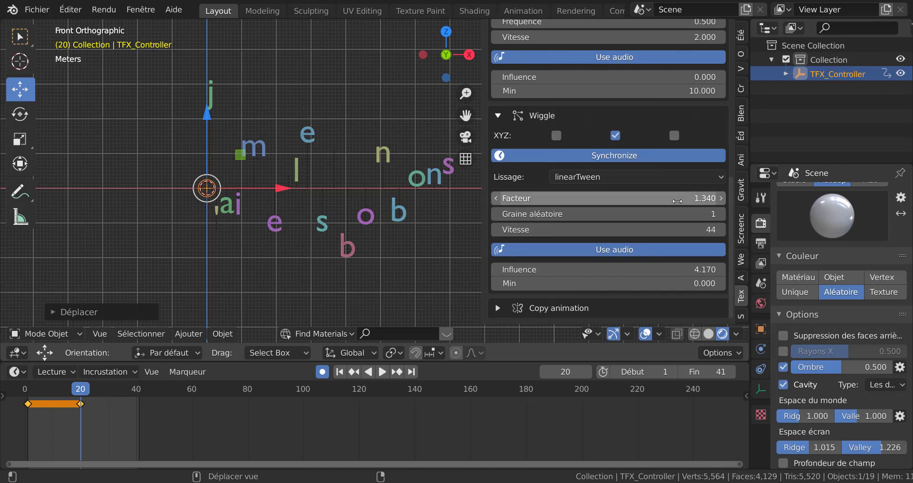
right_click(655, 200)
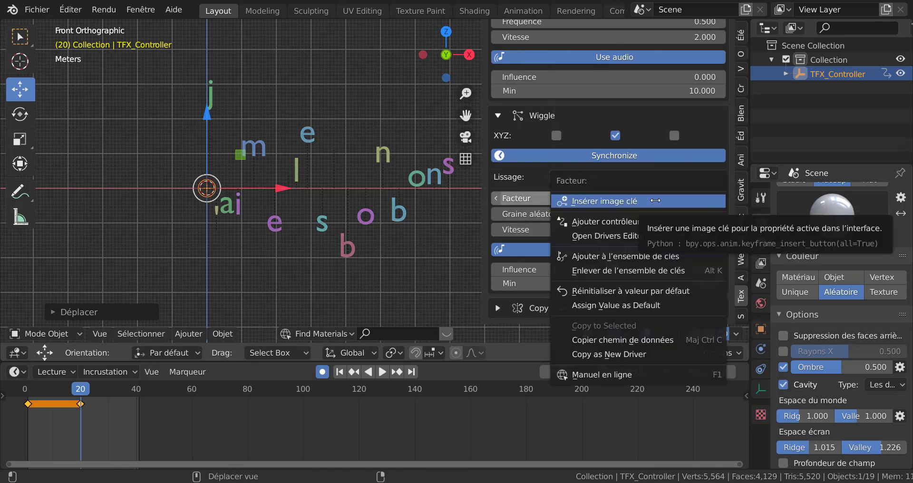
click(654, 200)
Step: Go to frame 37 and keyframe the Wiggle effect's Facteur at 0
drag(95, 393, 128, 391)
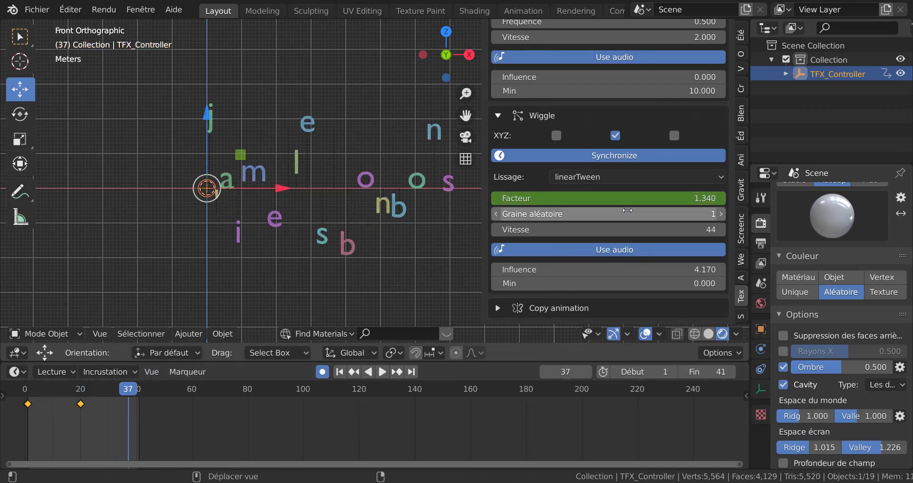
click(641, 194)
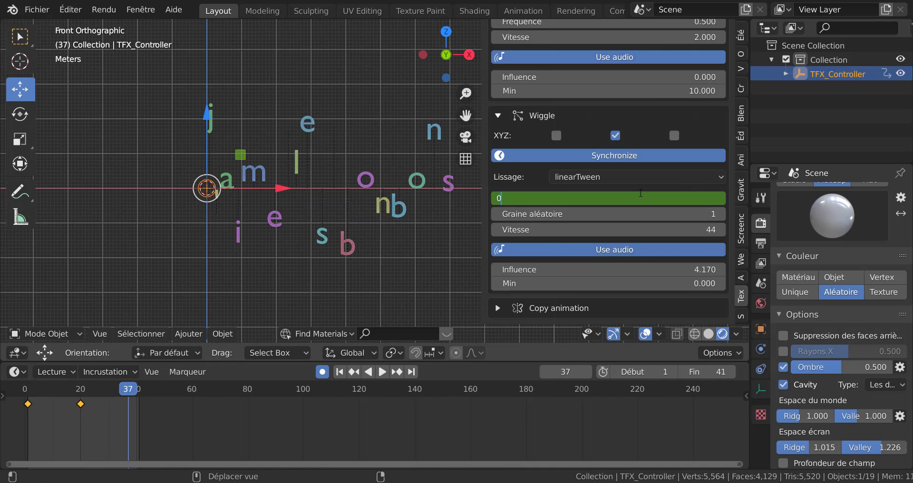
text(0)
key(Return)
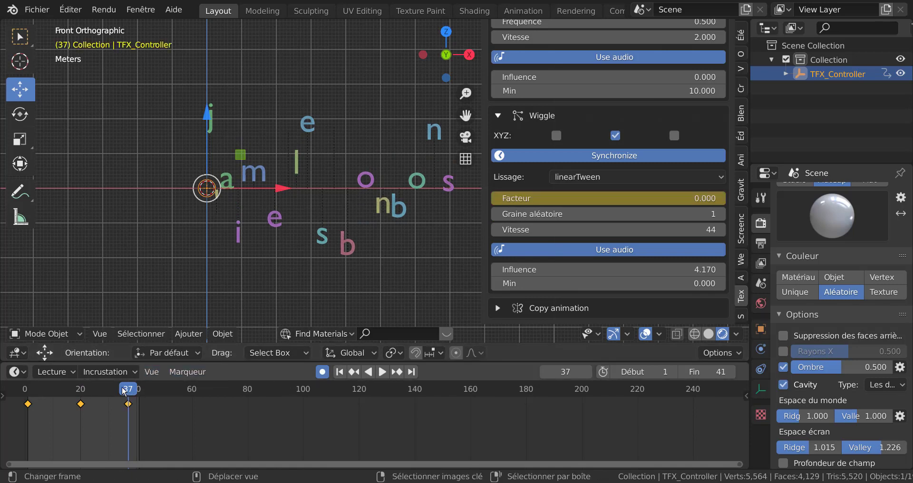
Step: Play and scrub the animation to check the letters' motion, and look at the Wiggle effect's Lissage options
key(space)
drag(127, 389, 162, 392)
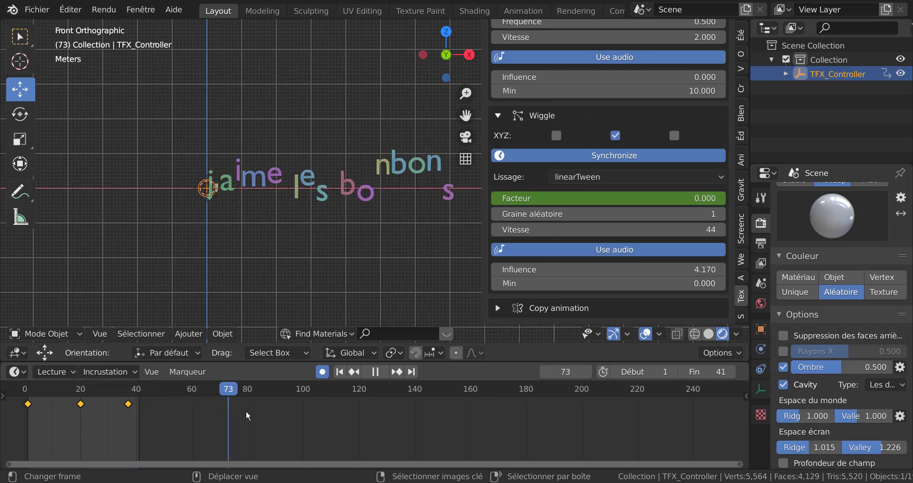
key(space)
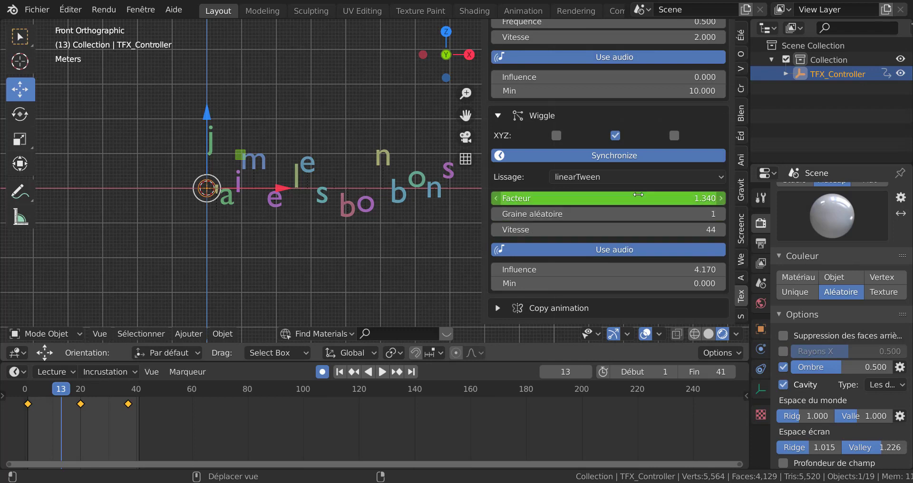
click(612, 180)
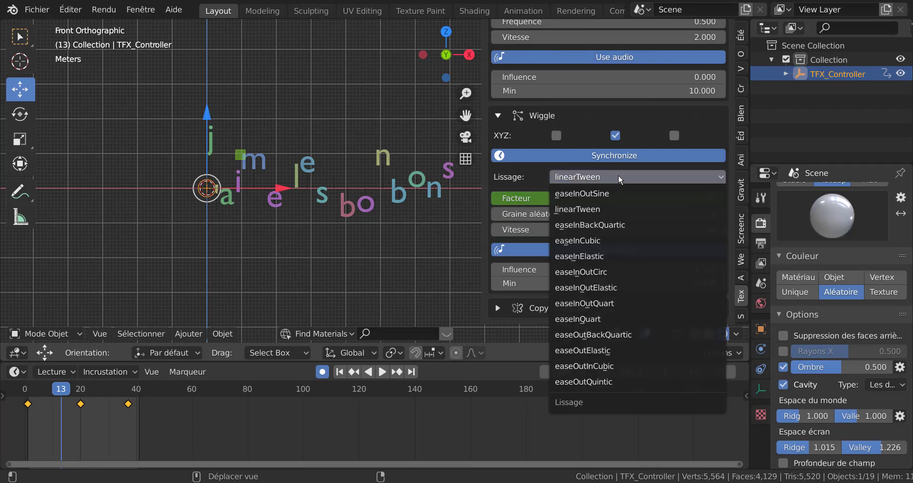
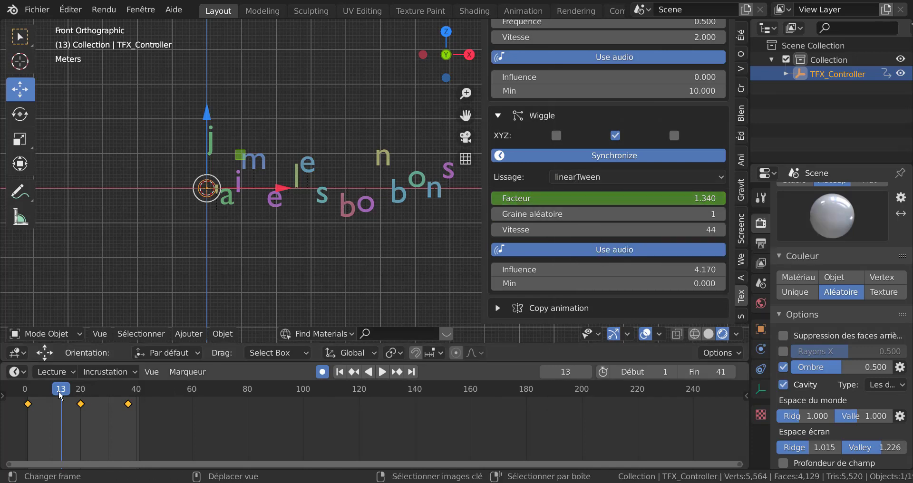
key(space)
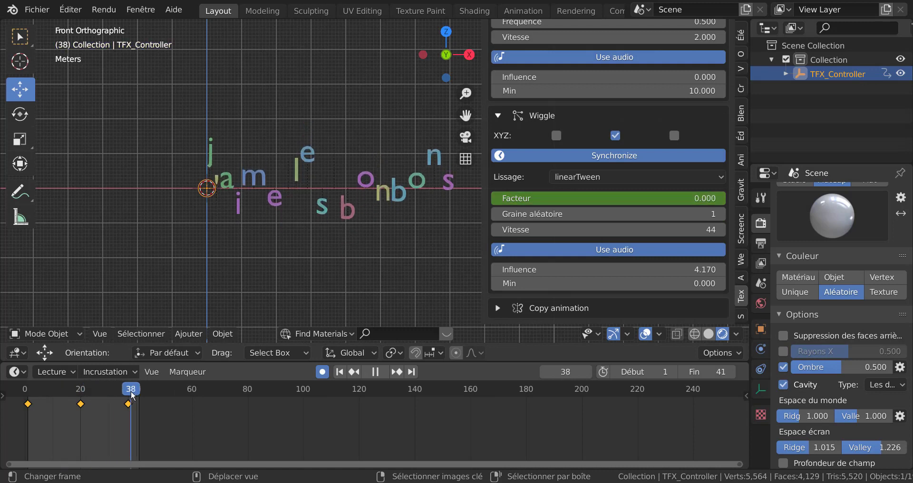
key(space)
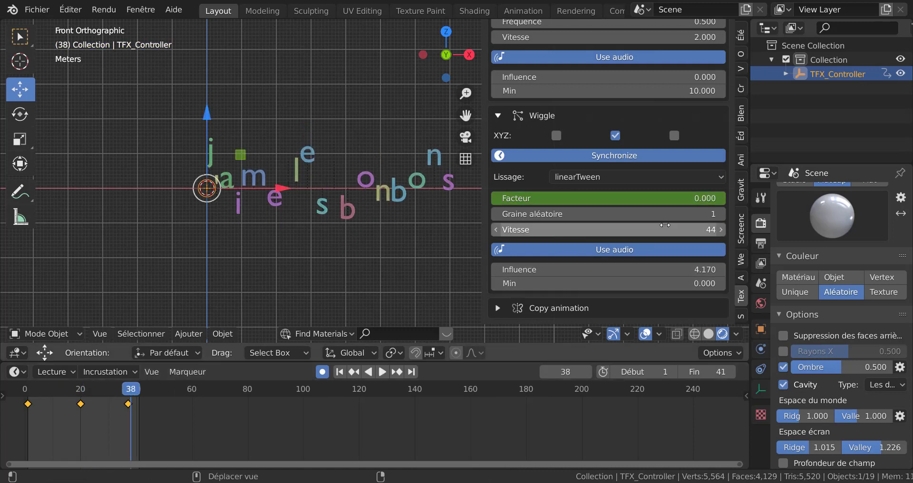
Step: Return to frame 20 and insert a keyframe on the Wiggle effect's audio Influence
scroll(665, 228, up, 3)
scroll(665, 227, down, 2)
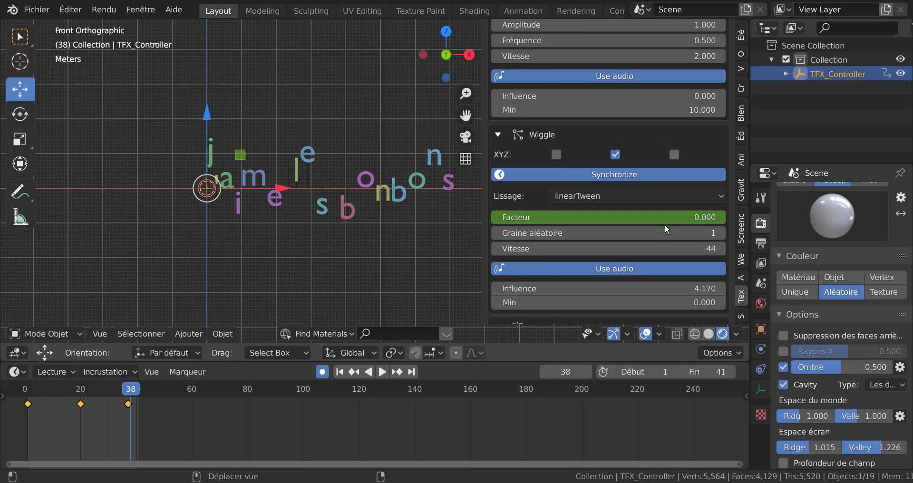
scroll(664, 224, down, 1)
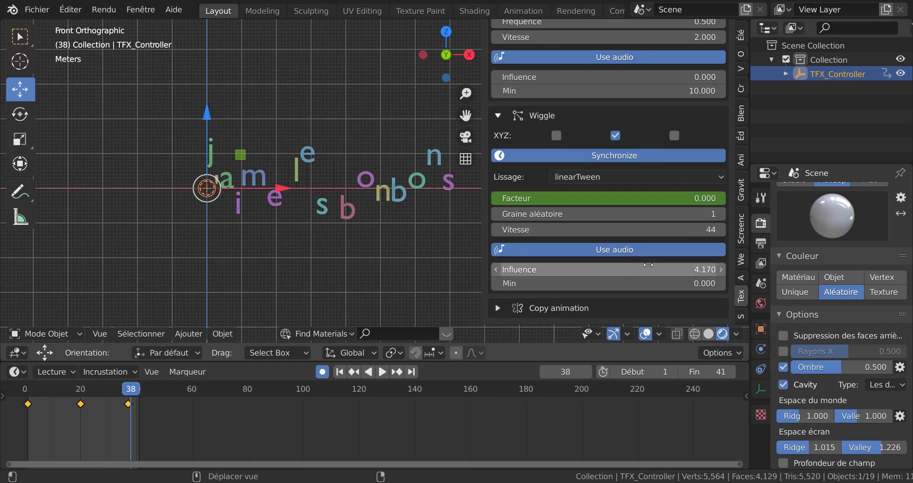
drag(133, 390, 80, 398)
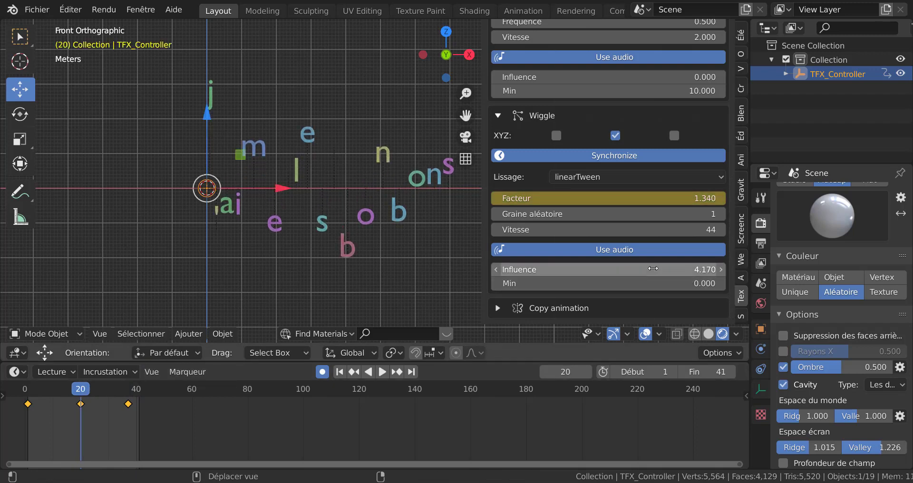
right_click(585, 274)
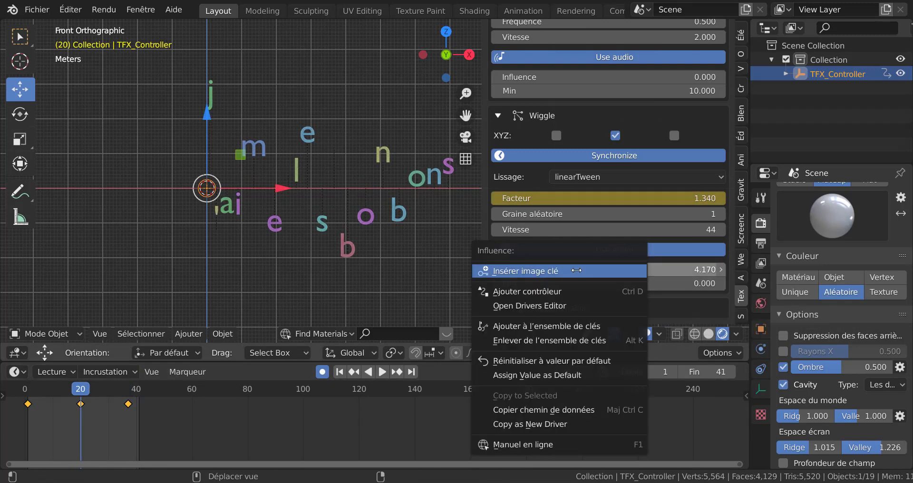
click(577, 269)
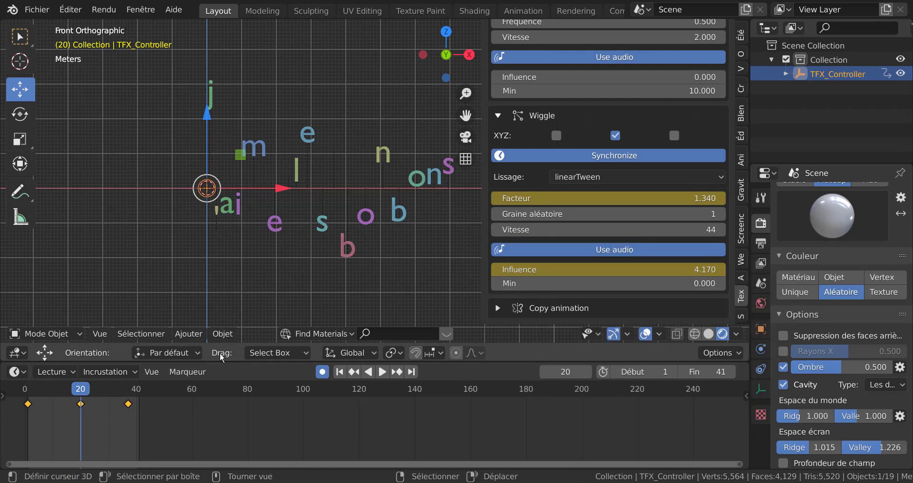
Step: Go to frame 37 and keyframe the Wiggle effect's audio Influence at 0
drag(83, 387, 130, 386)
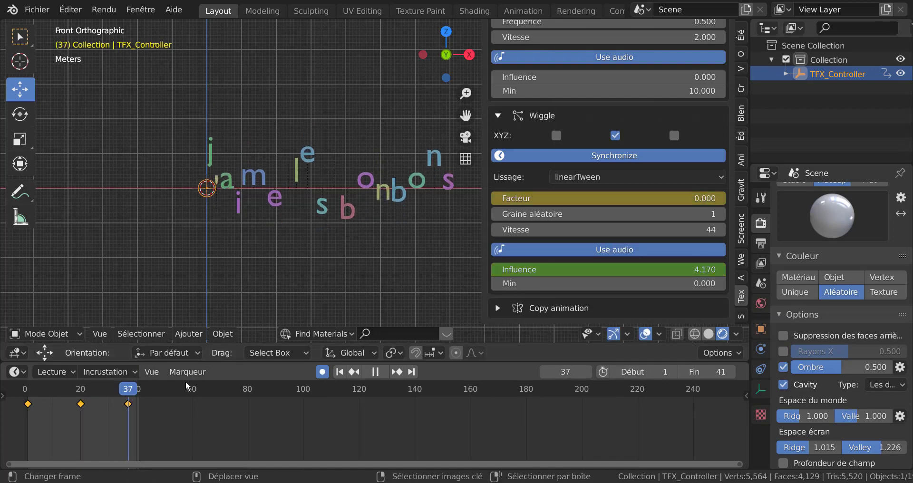
click(661, 272)
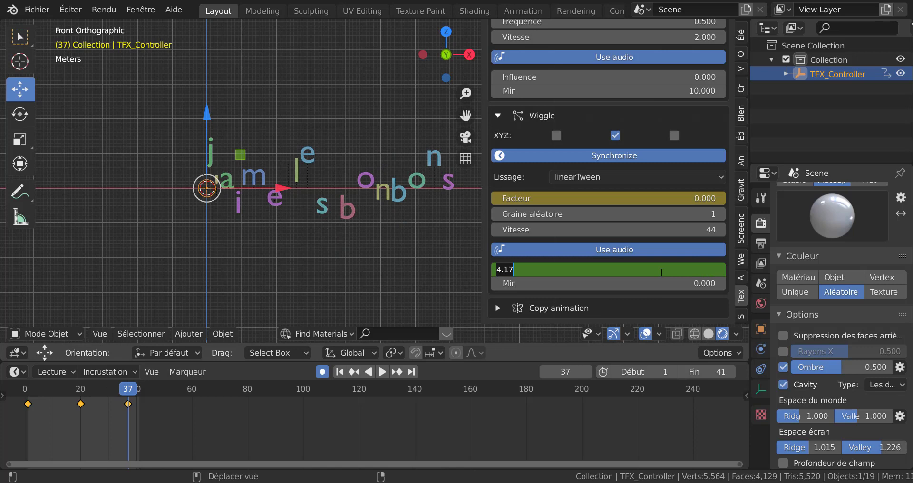
key(Return)
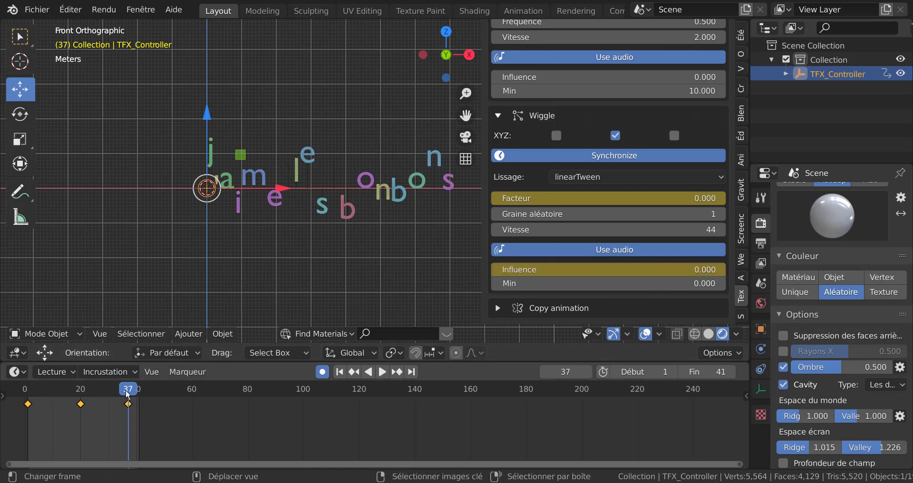
Step: Play and scrub the timeline to check how the letters settle between the Facteur and Influence keyframes
mouse_move(126, 391)
mouse_down()
mouse_move(109, 390)
mouse_move(139, 387)
mouse_move(128, 402)
mouse_up()
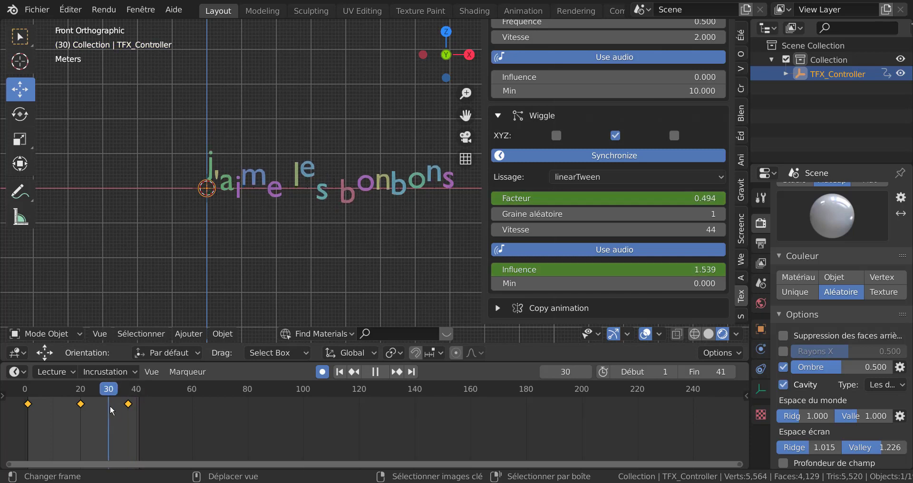
key(space)
drag(84, 420, 56, 428)
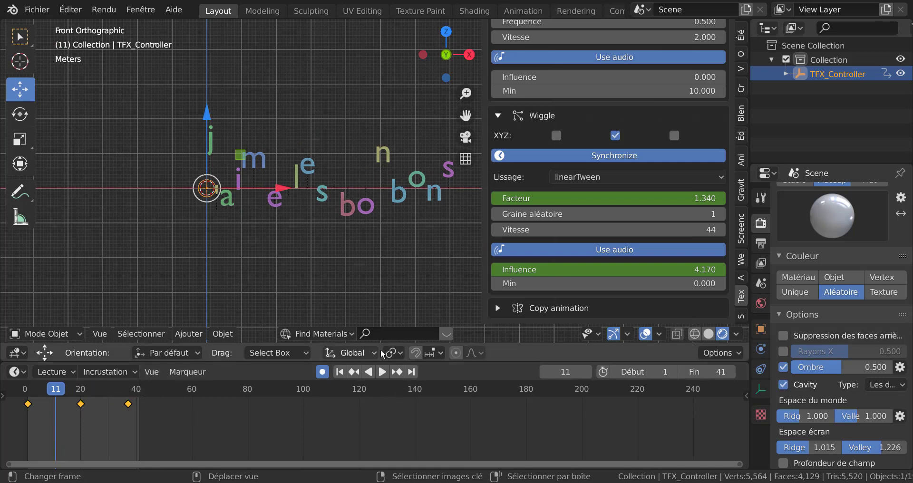
drag(59, 391, 112, 389)
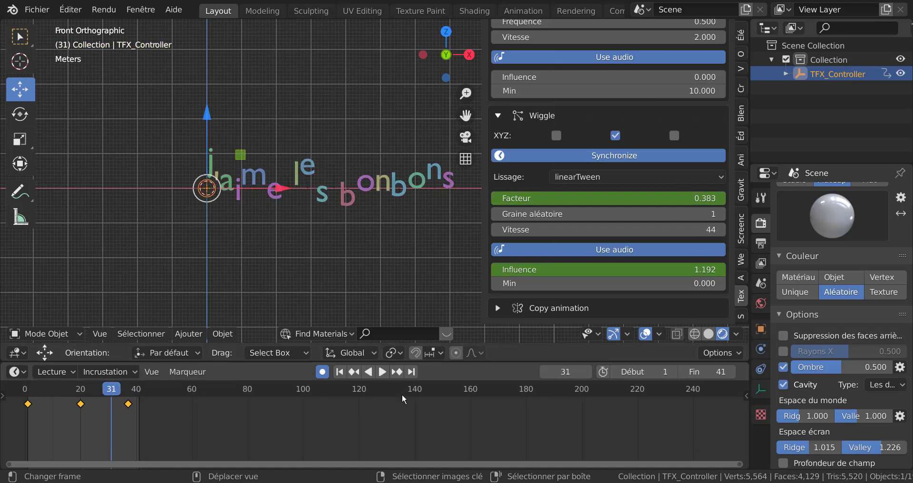
Step: Set the animation's end frame to 50 and move to frame 49
mouse_move(713, 372)
mouse_down()
mouse_move(732, 372)
mouse_move(723, 372)
mouse_up()
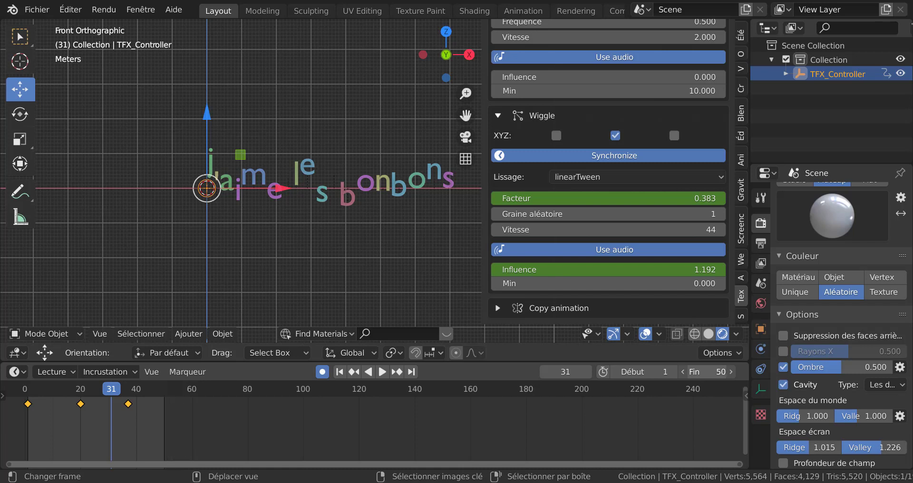
drag(105, 388, 161, 409)
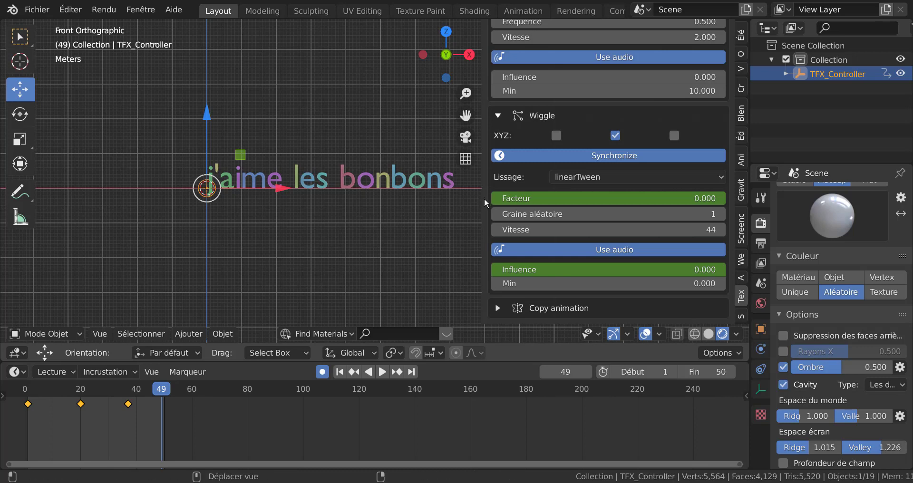
Step: Narrow the sidebar, add a camera and align it to the current front view of the text
drag(480, 202, 640, 214)
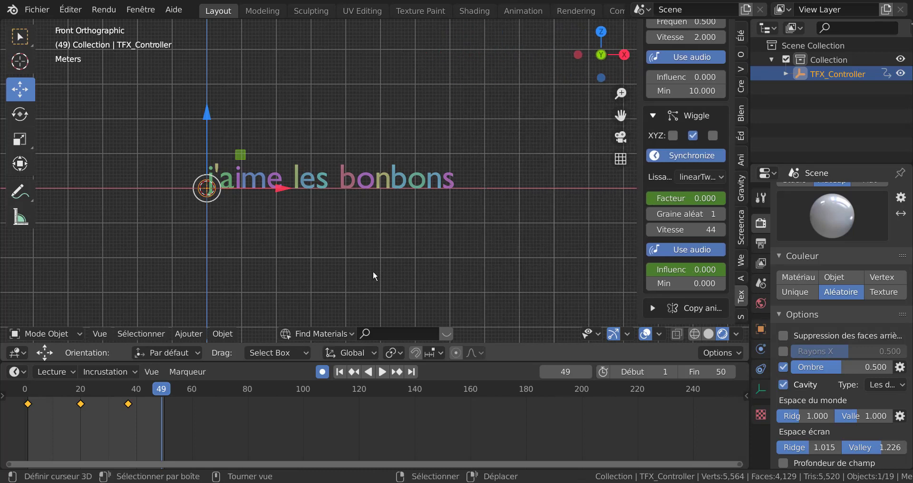
click(185, 335)
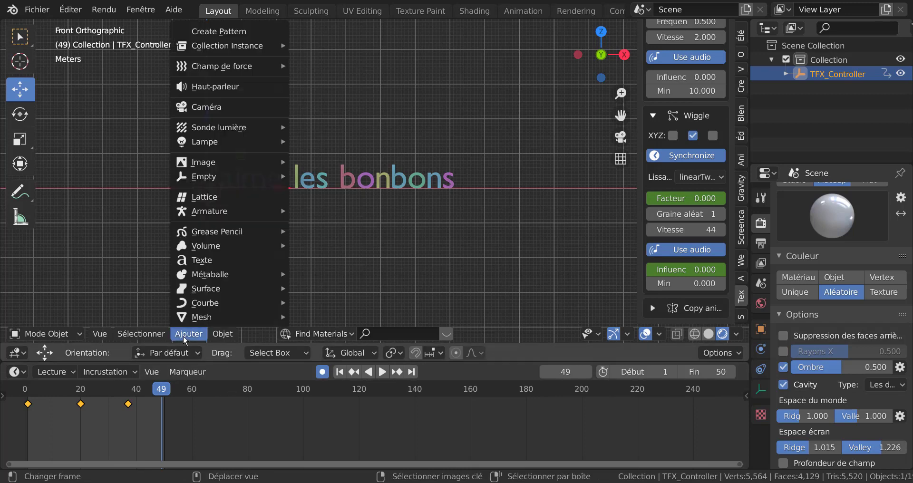
click(206, 107)
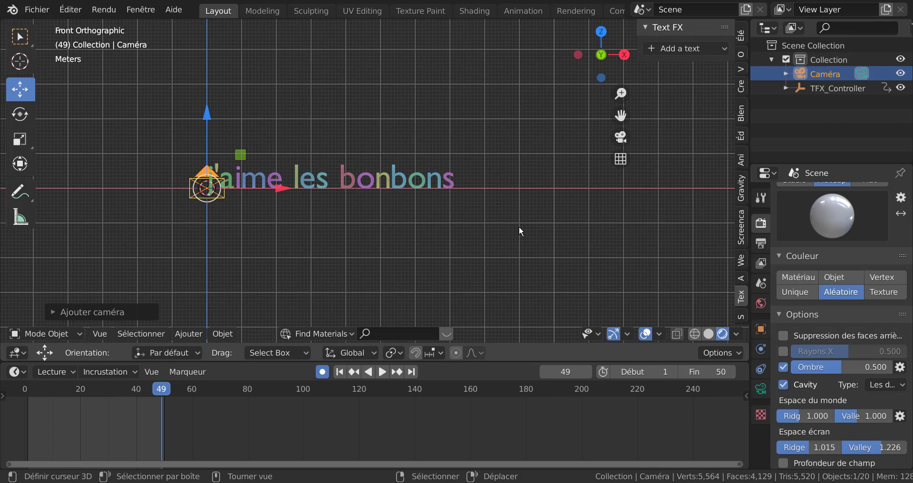
key(ctrl+alt+KP_0)
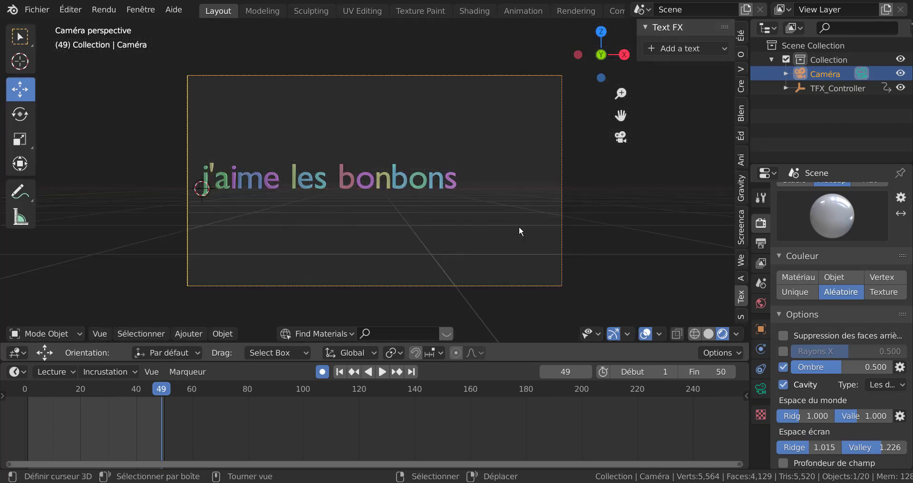
Step: Realign the camera to a slightly angled view of the text and move it so the text is centred in the frame
scroll(532, 259, down, 1)
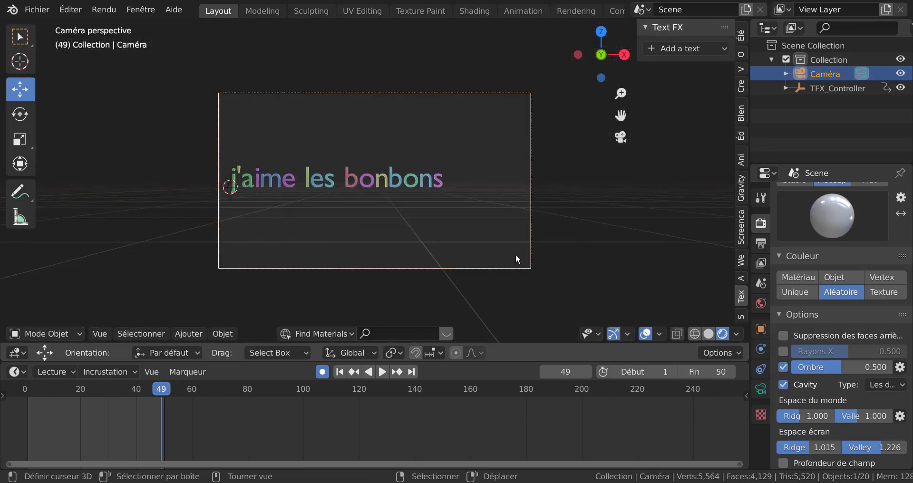
middle_drag(516, 254, 492, 264)
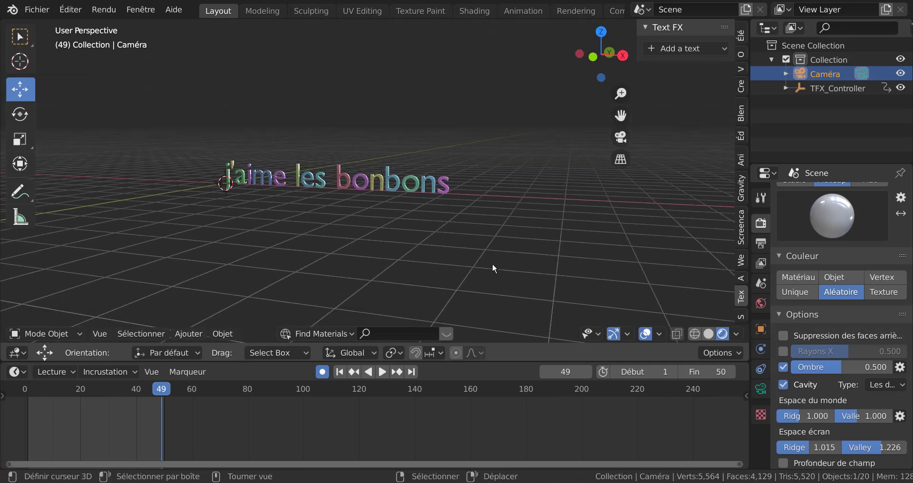
key(ctrl+alt+KP_0)
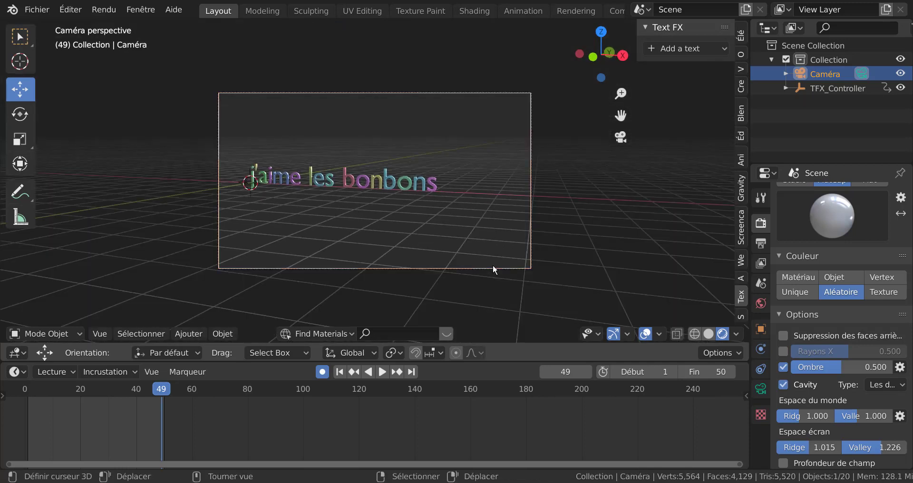
key(g)
click(412, 269)
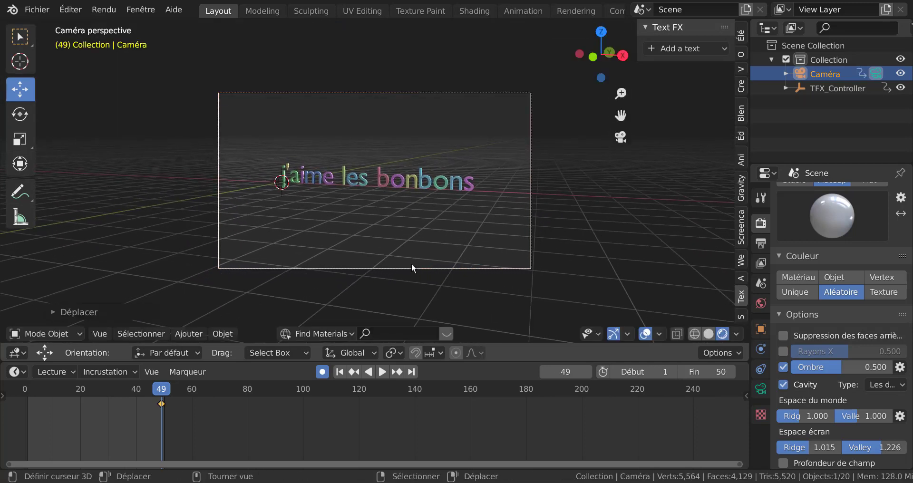
scroll(438, 250, up, 2)
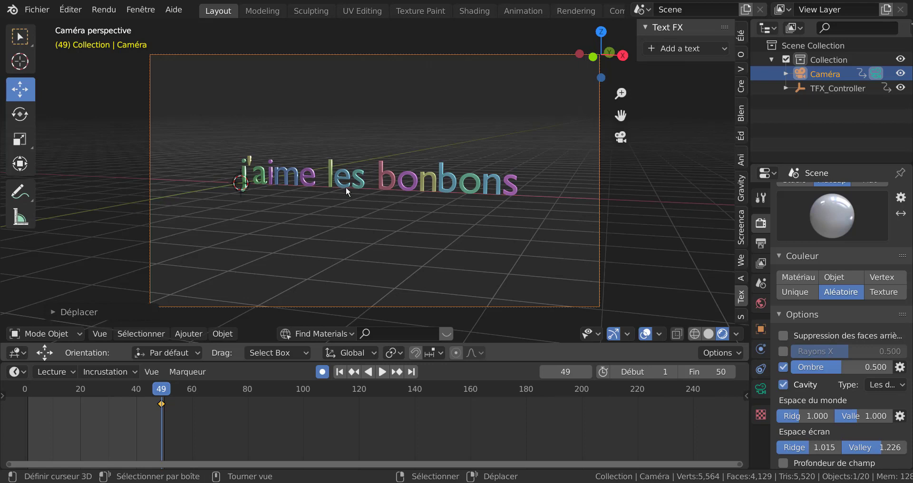
Step: Select the TFX_Controller of the text, widen the sidebar and set the text's Extruder value to 0.170
click(242, 188)
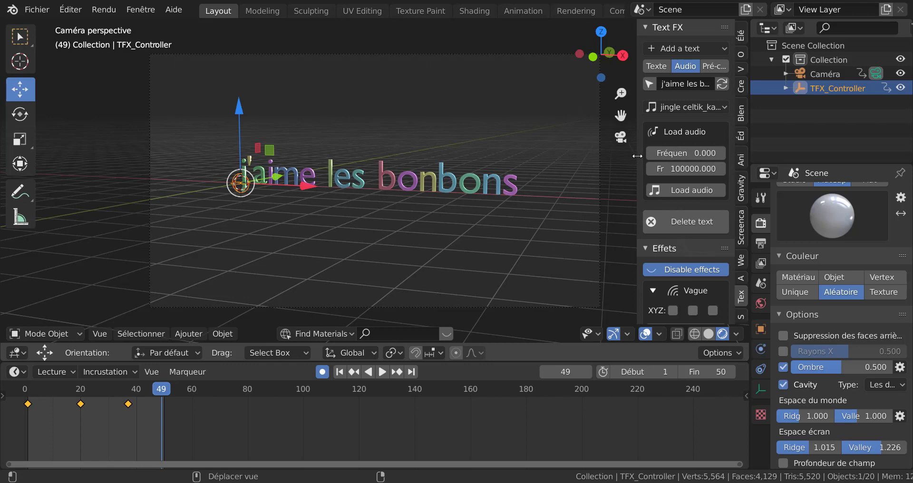
drag(638, 156, 563, 95)
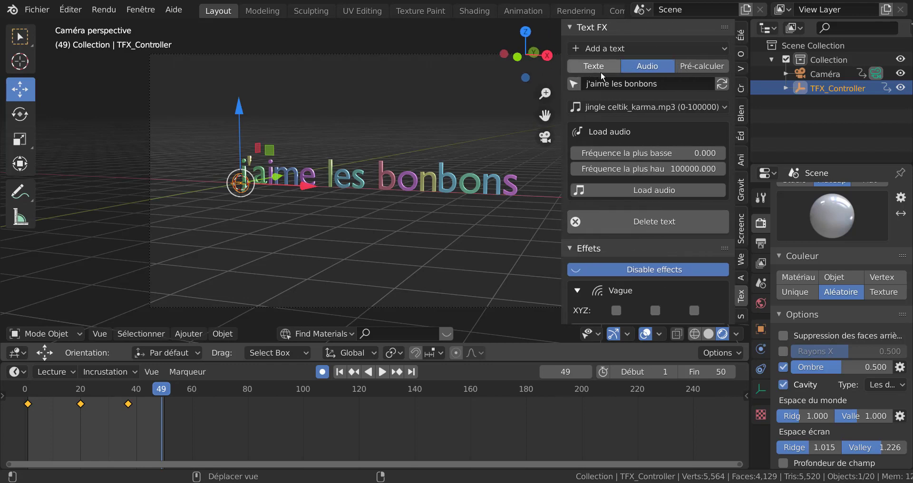
scroll(672, 124, down, 3)
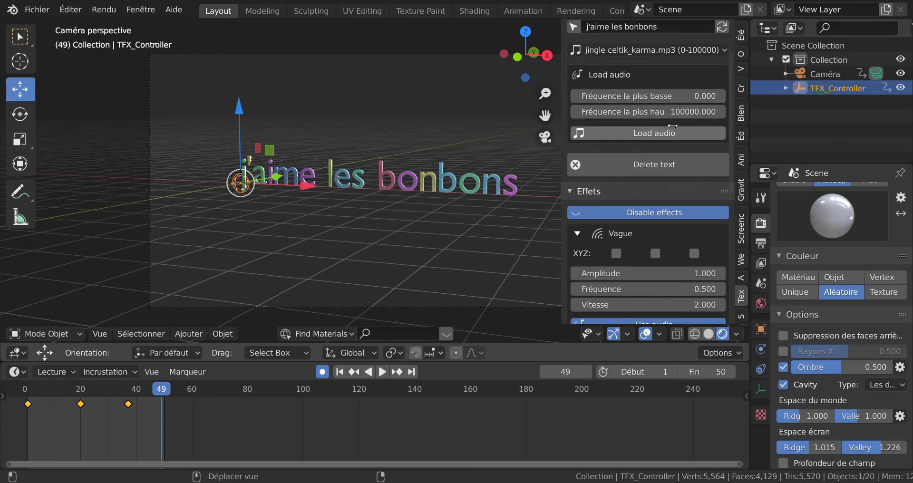
scroll(673, 126, down, 4)
scroll(672, 126, up, 7)
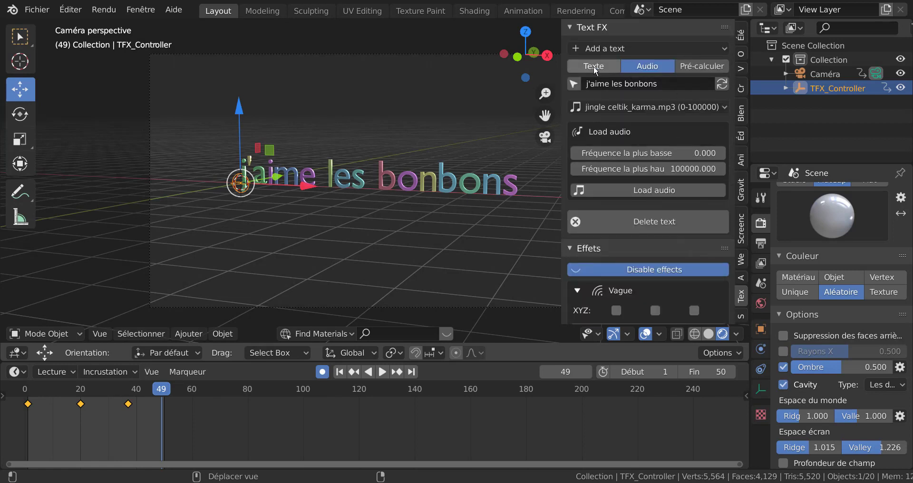
click(593, 65)
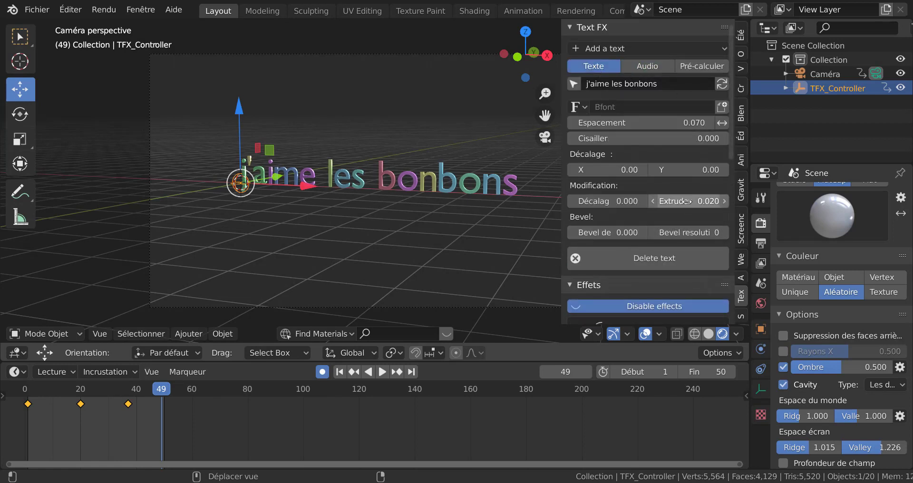
drag(687, 202, 723, 202)
Step: Scrub back to frame 16 and play the animation to check the thicker letters and the Wiggle effect settings
drag(164, 395, 69, 408)
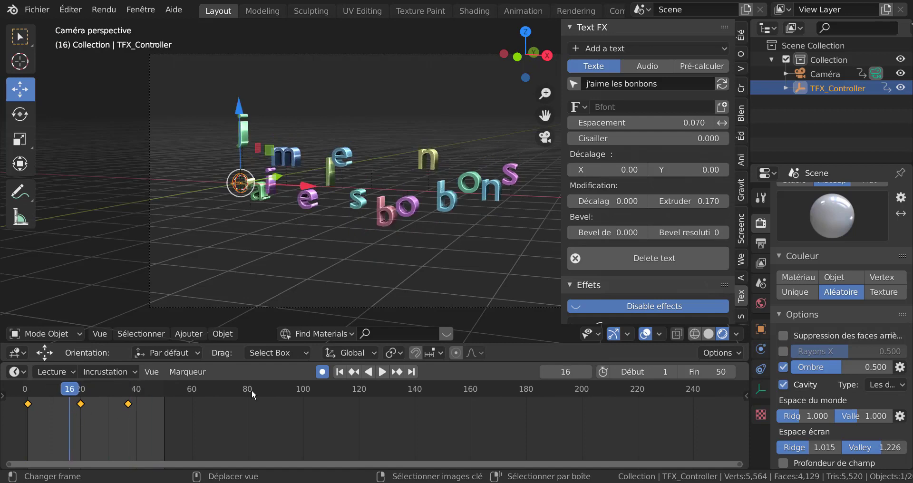
click(386, 371)
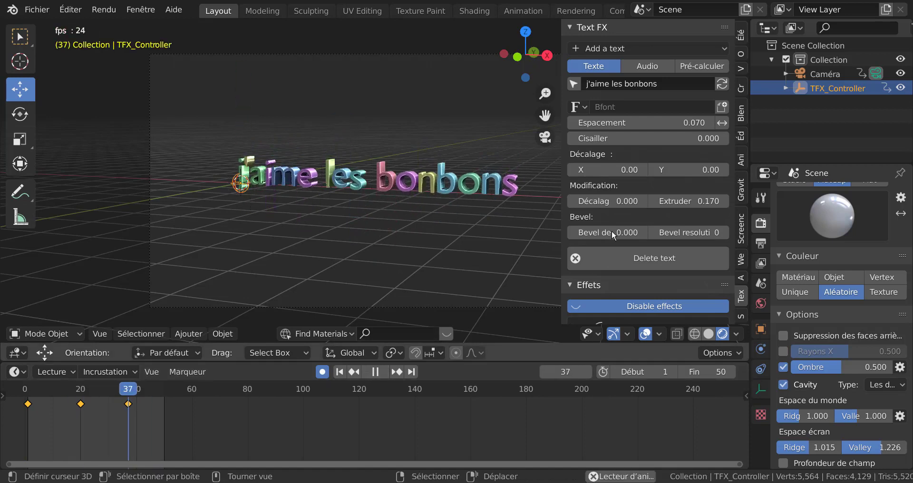
scroll(612, 224, down, 4)
scroll(613, 231, down, 14)
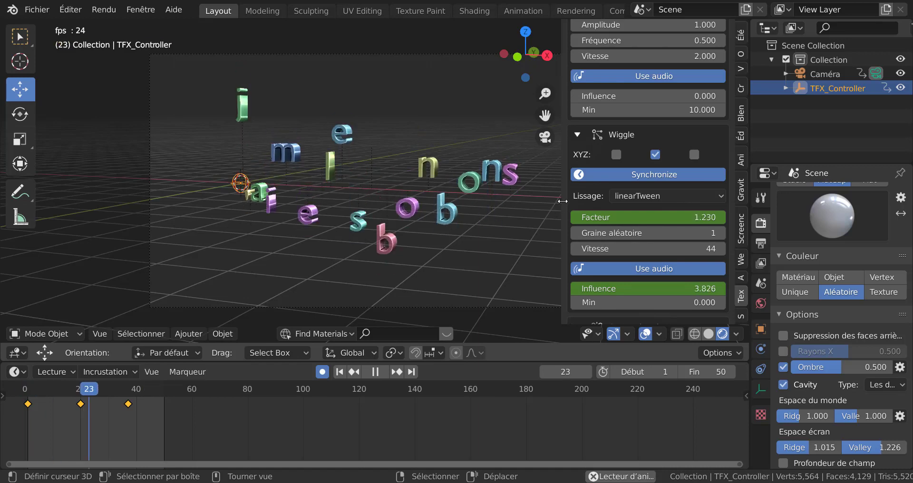
Step: Show the scene's output properties, hide the viewport sidebar and widen the properties editor to reach the Sortie settings
drag(563, 202, 606, 204)
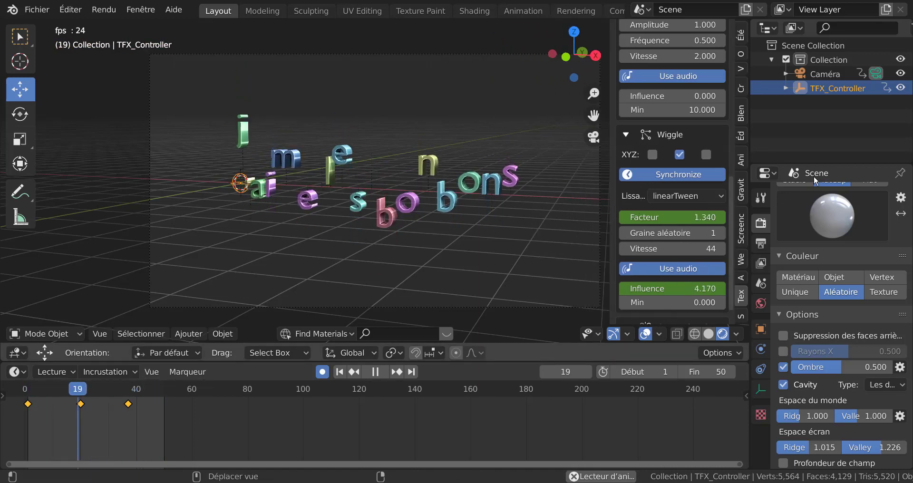
click(761, 244)
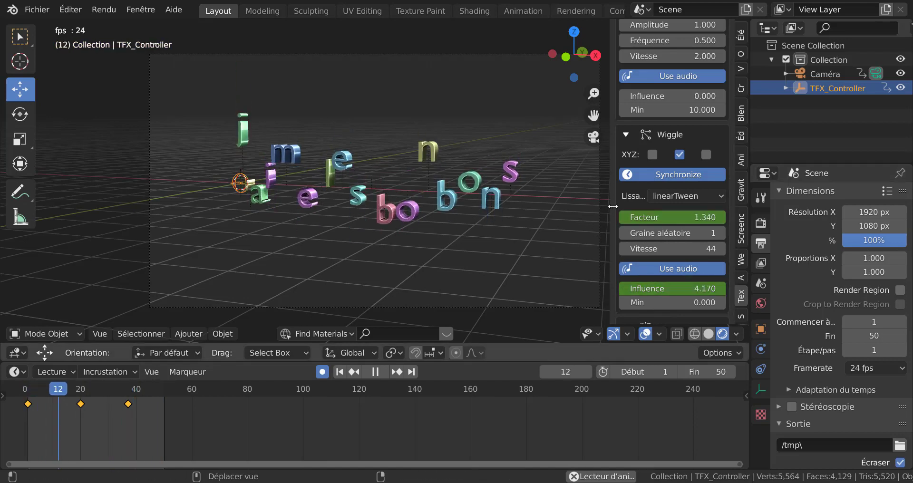
drag(613, 214, 641, 231)
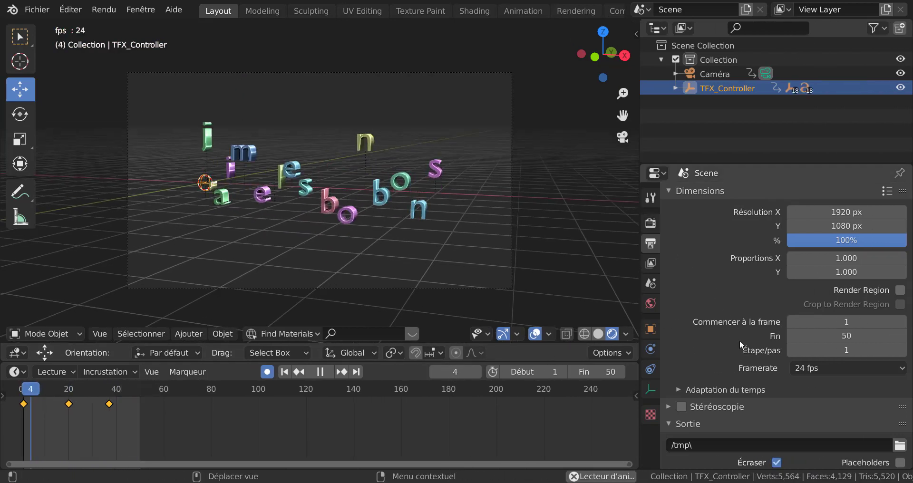
scroll(745, 340, down, 4)
scroll(749, 338, down, 2)
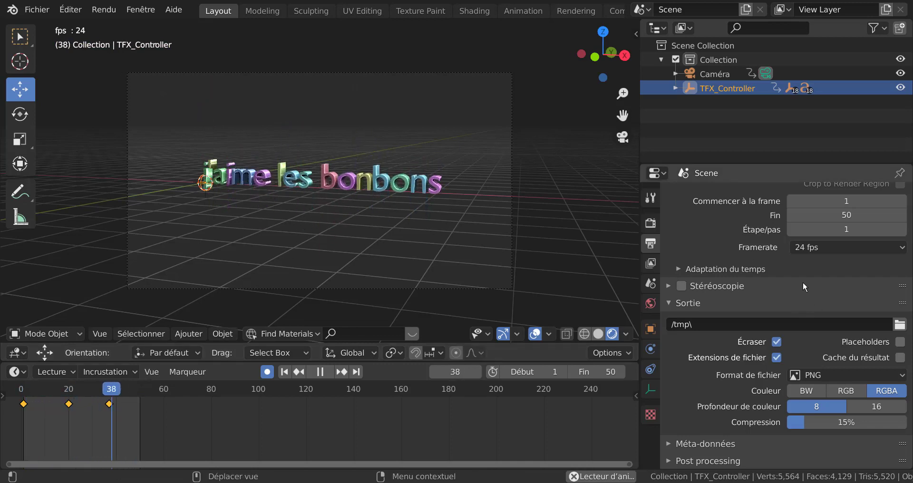
Step: Set the render output path to the Desktop with a placeholder file name of repeated y letters
click(899, 325)
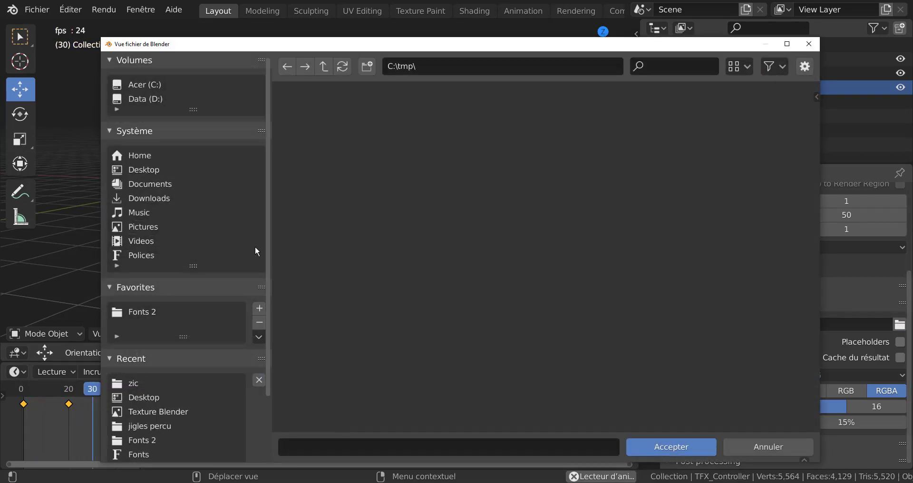
click(144, 168)
click(313, 448)
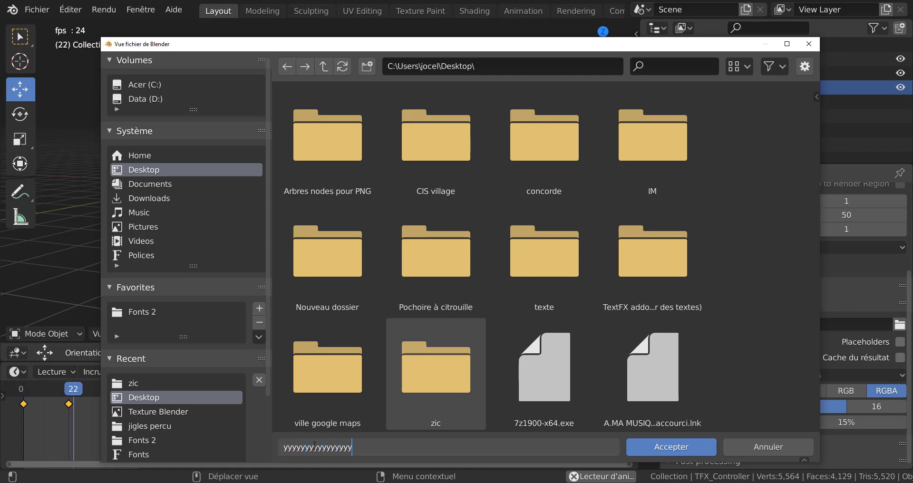
click(669, 447)
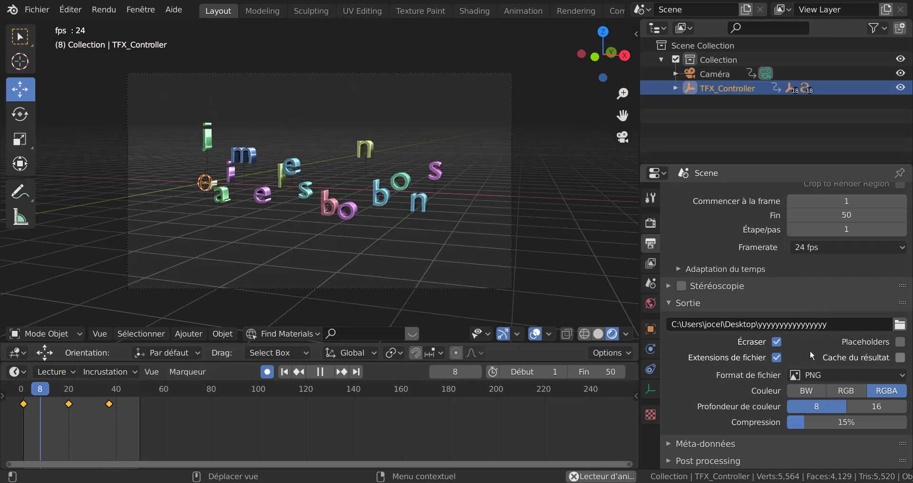
Step: Set the output file format to Vidéo FFmpeg and its encoding container to MPEG-4
click(857, 375)
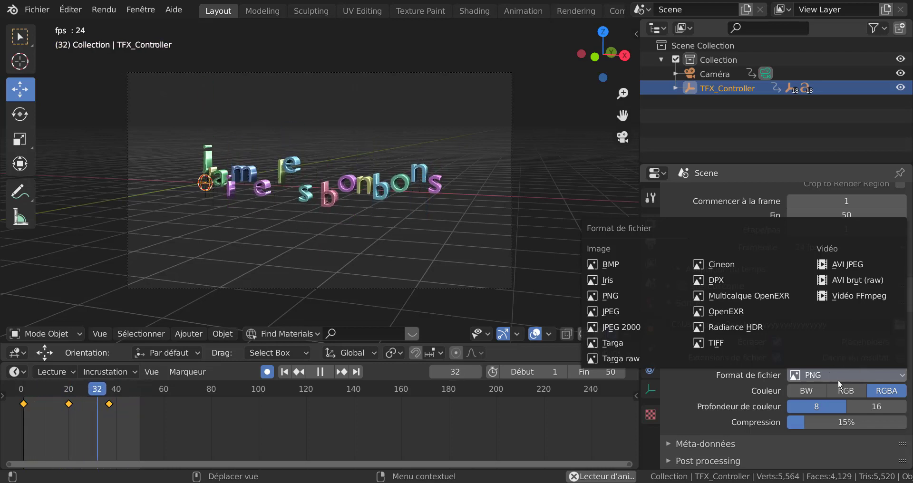
click(845, 296)
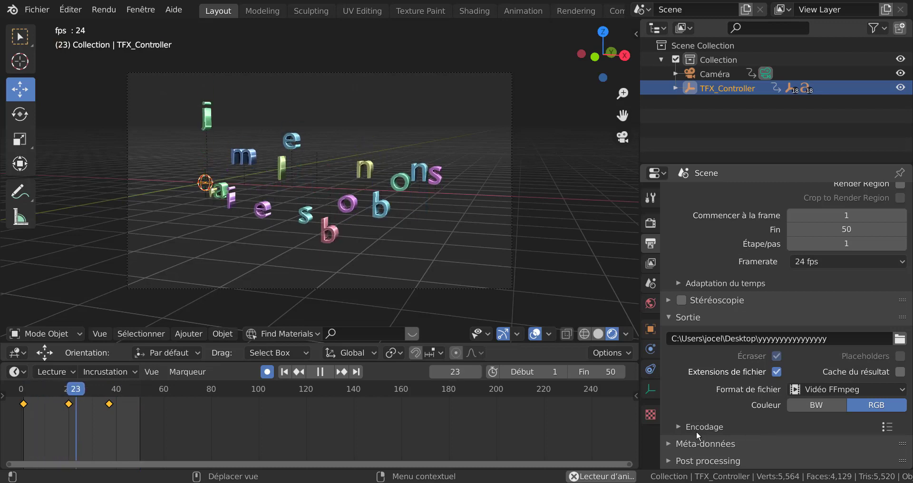
click(678, 427)
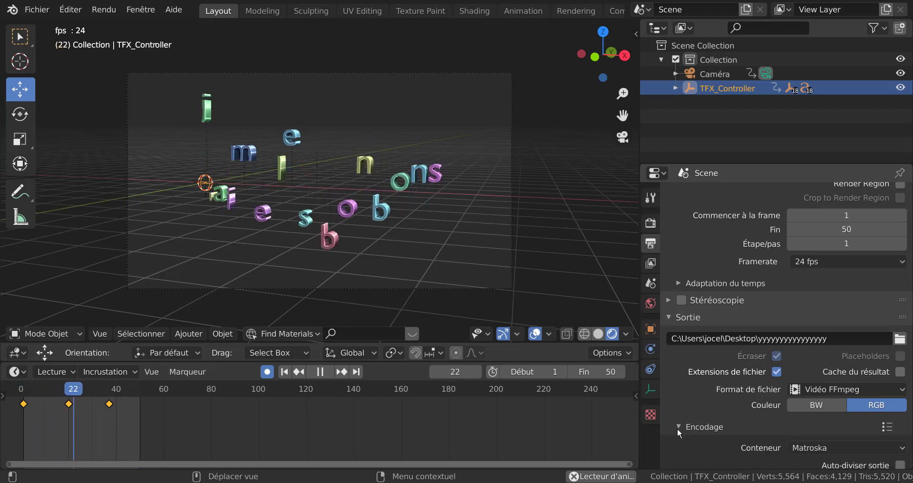
scroll(736, 410, down, 4)
scroll(737, 410, down, 3)
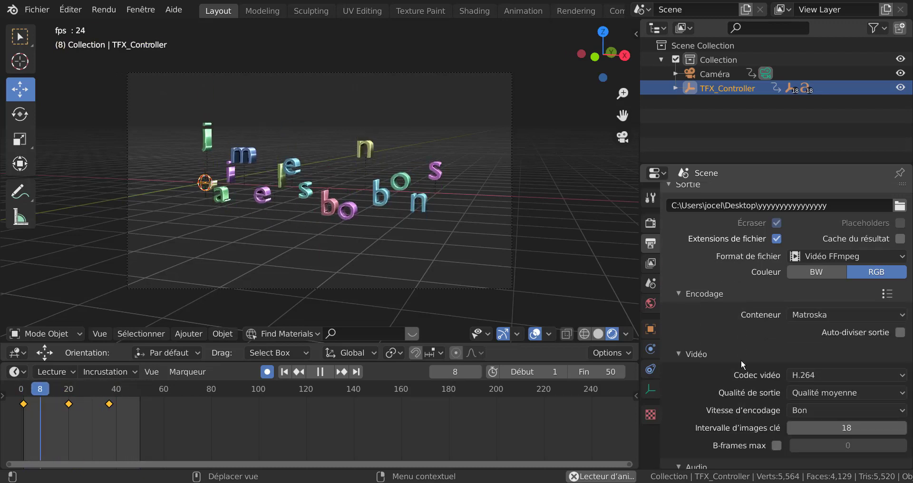
click(832, 315)
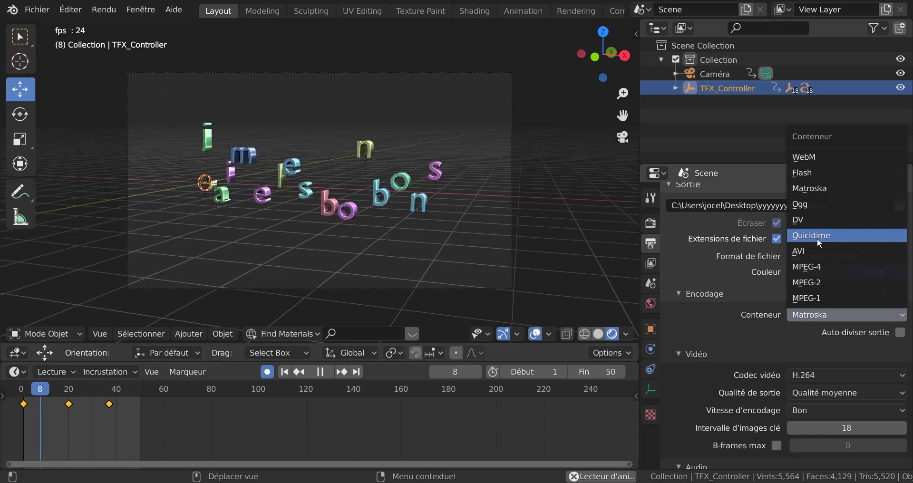
click(818, 268)
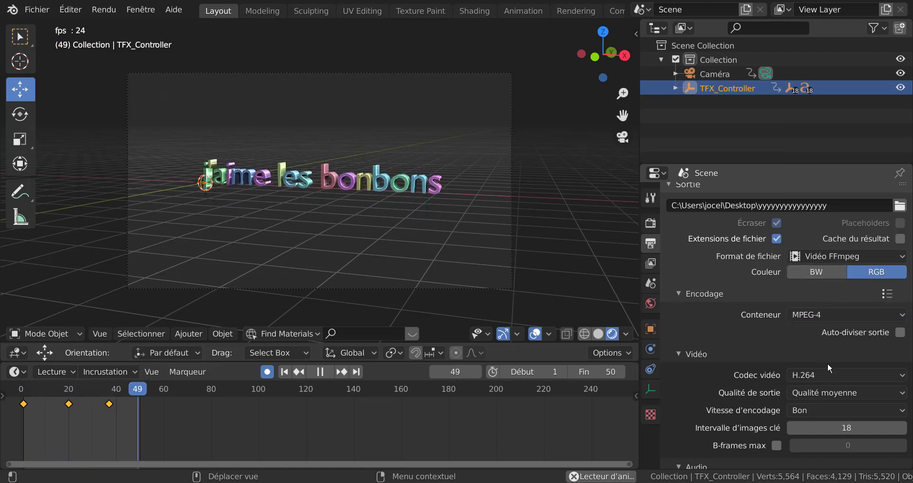
Step: Change the video codec of the FFmpeg output to PNG
scroll(813, 350, down, 3)
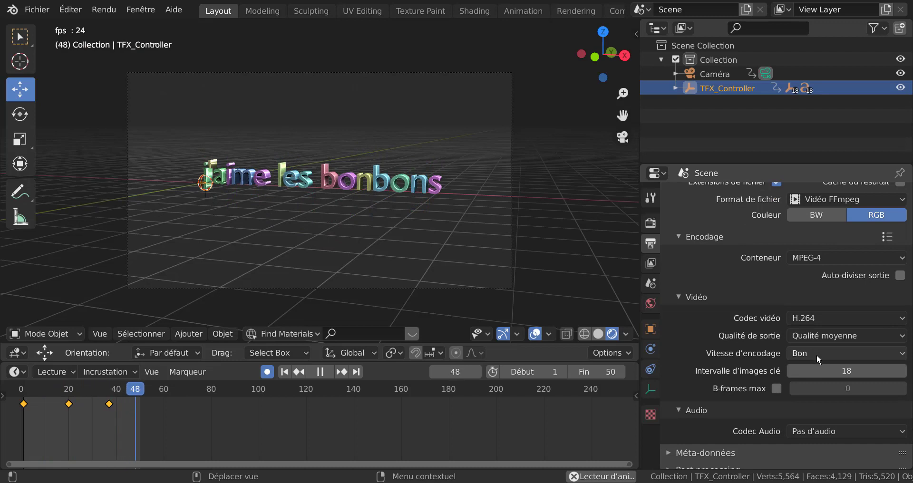
scroll(817, 356, down, 1)
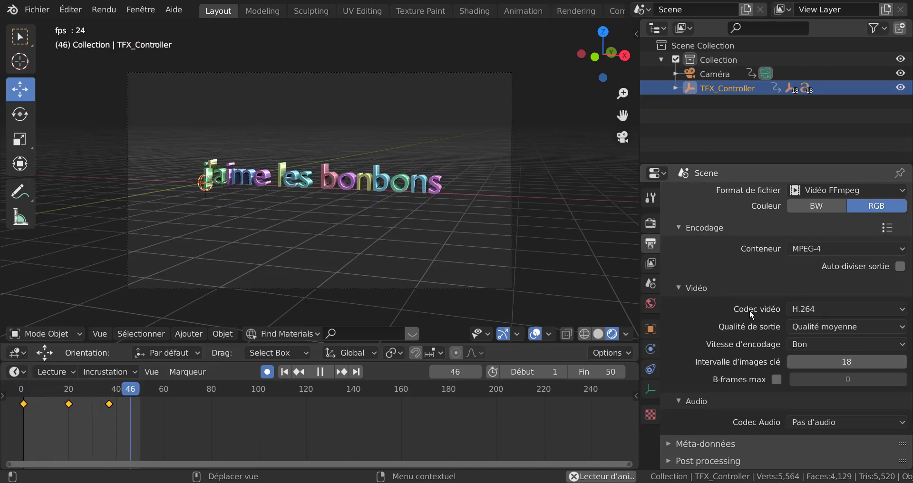
click(843, 308)
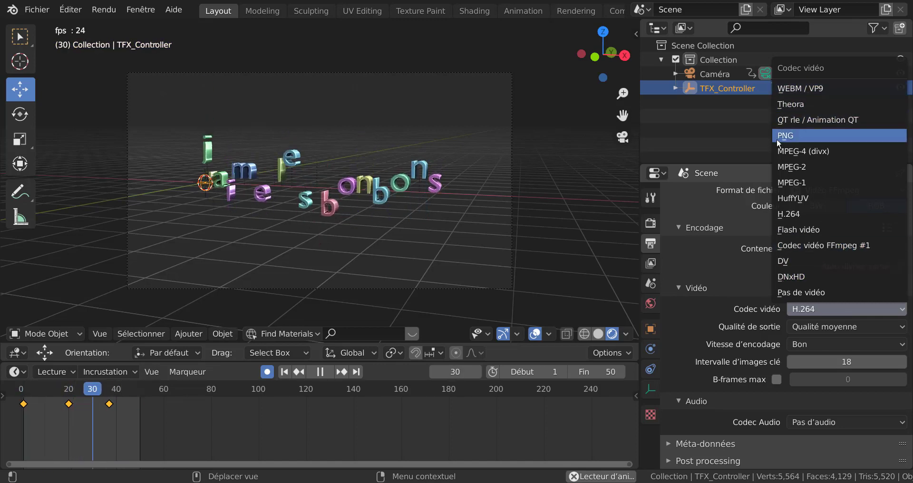
click(791, 136)
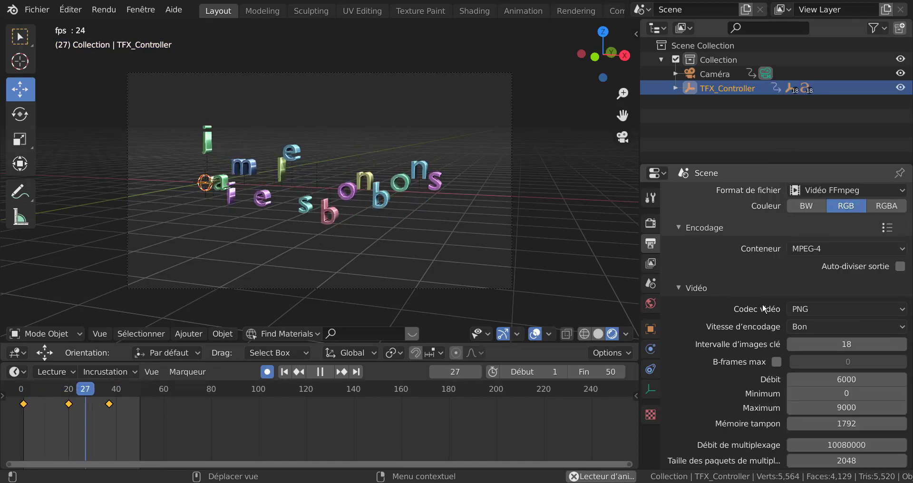
Step: Set the video output's colour mode to RGBA and review the encoding settings
scroll(835, 290, up, 4)
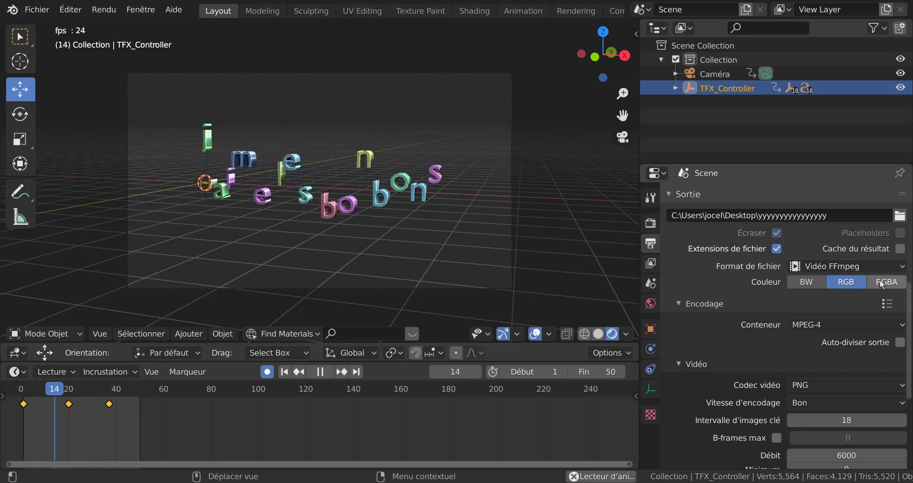
scroll(818, 385, down, 5)
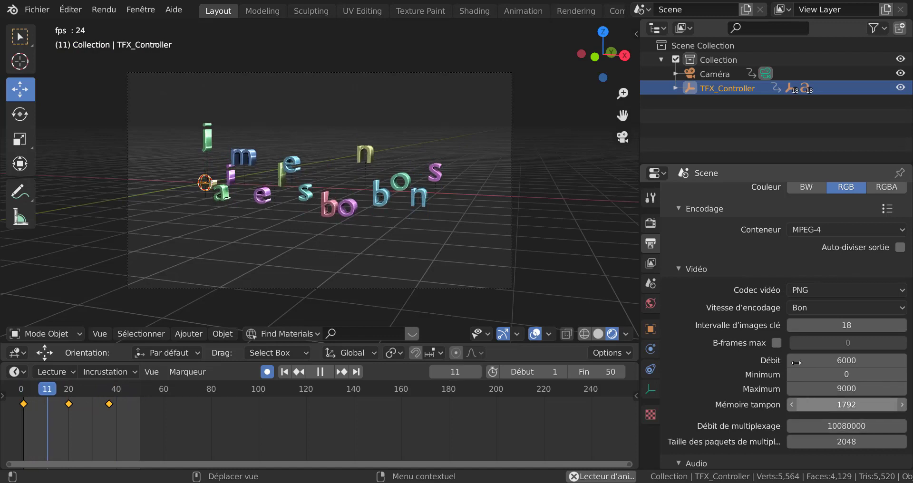
scroll(843, 289, up, 3)
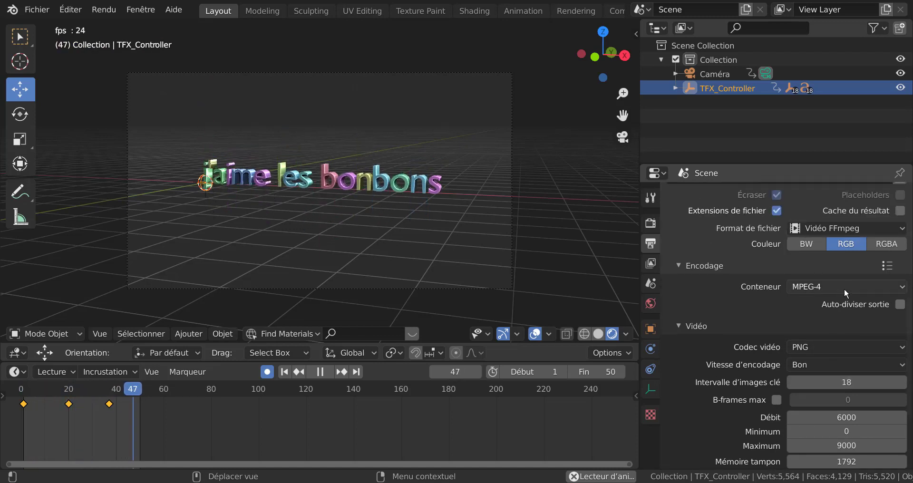
click(887, 244)
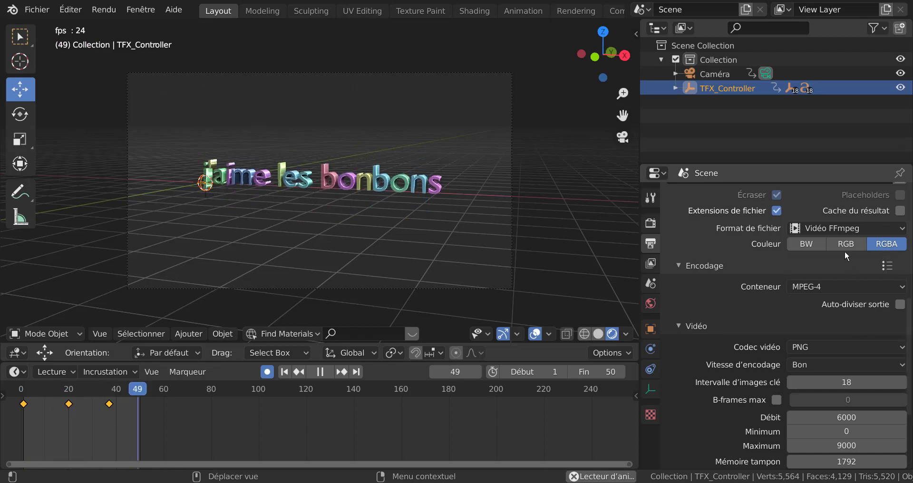
scroll(811, 333, down, 4)
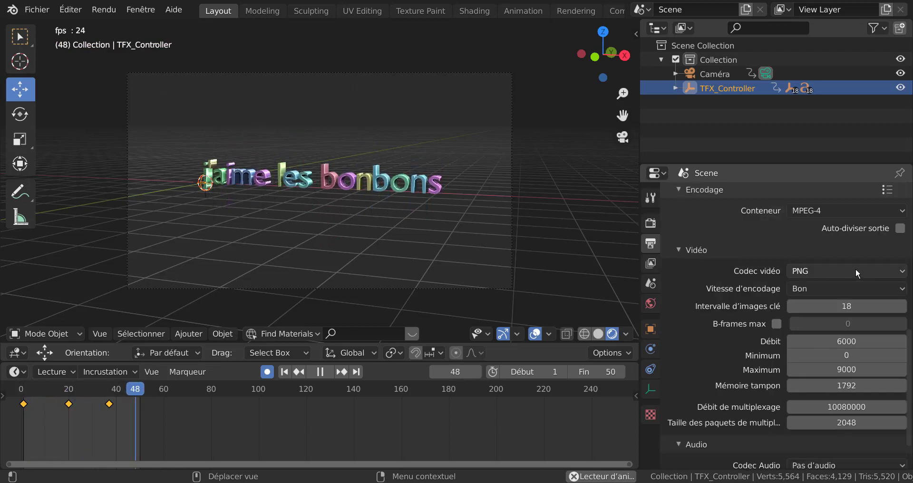
Step: Examine the FFmpeg encoding settings, from the file format and container down to the video and audio codecs
scroll(855, 268, up, 3)
scroll(834, 353, down, 5)
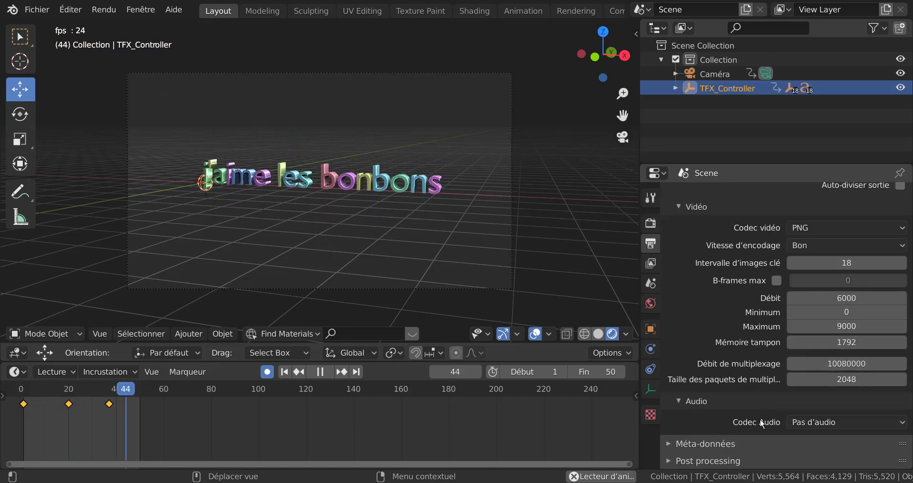
scroll(810, 407, up, 5)
scroll(809, 370, up, 2)
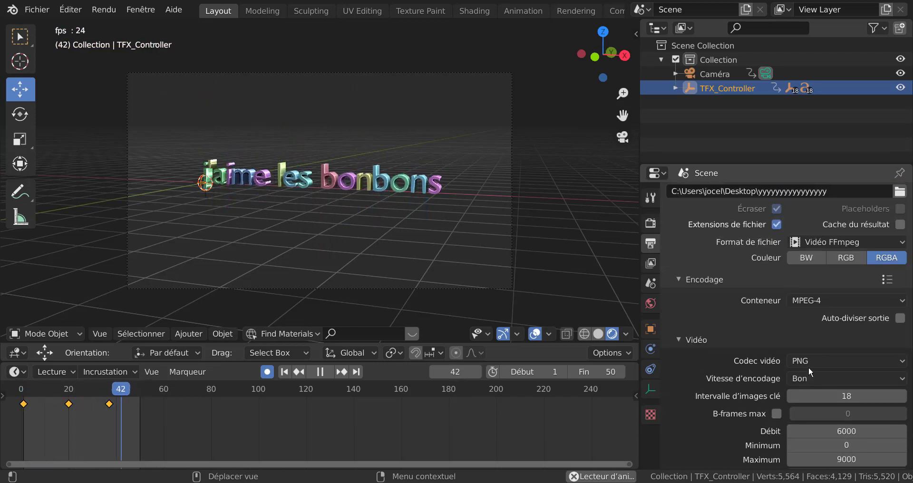
scroll(798, 376, down, 5)
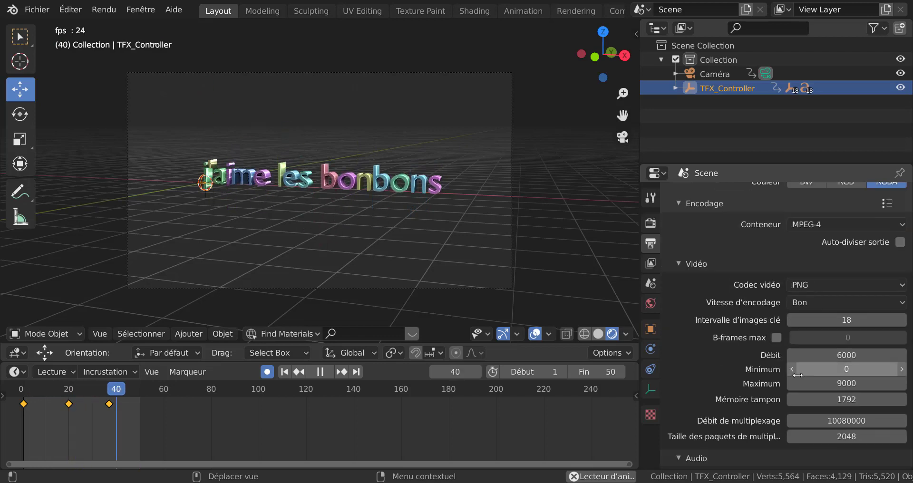
scroll(784, 390, down, 3)
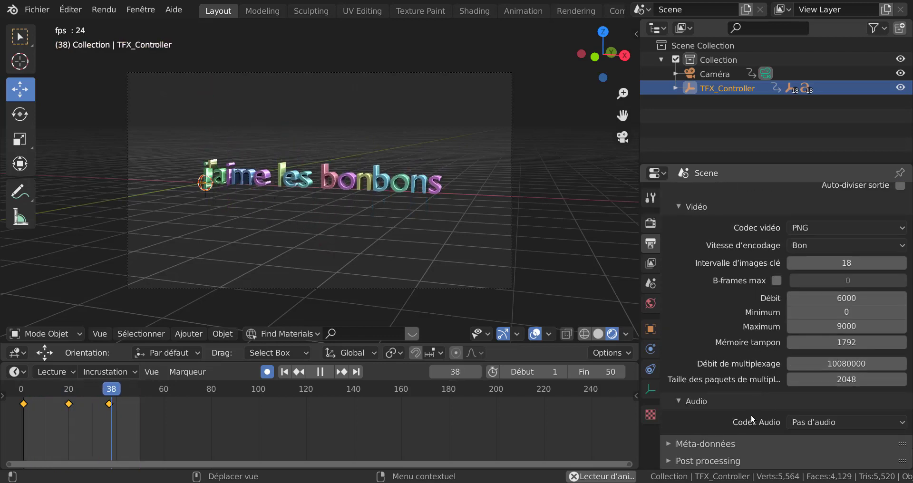
scroll(769, 406, up, 5)
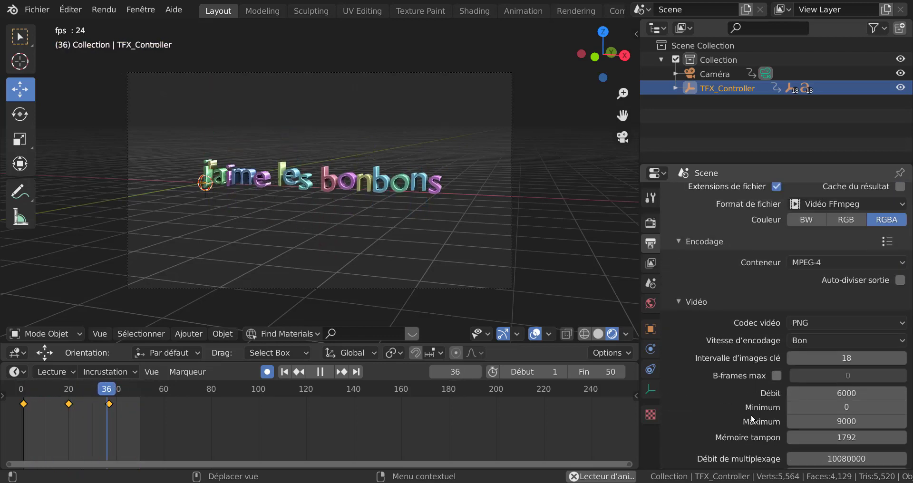
scroll(340, 238, up, 2)
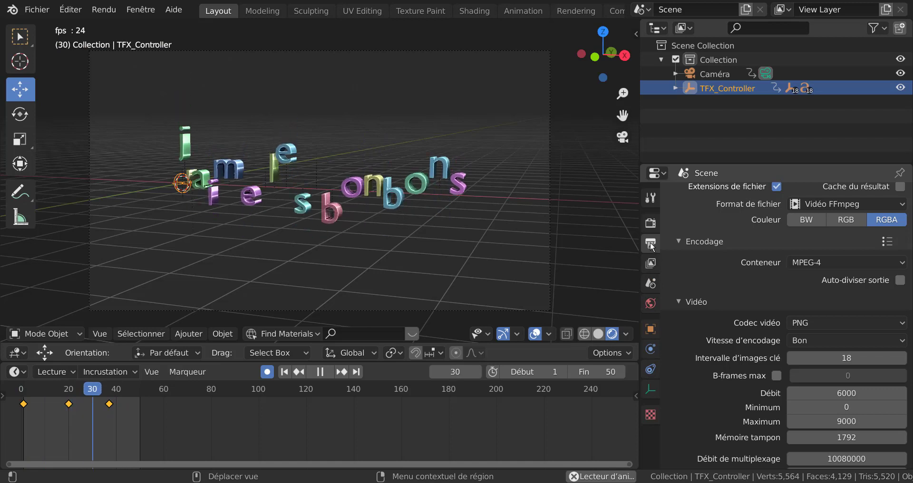
Step: Enable the Transparent film option in the scene's render settings so the animation renders without a background
click(646, 222)
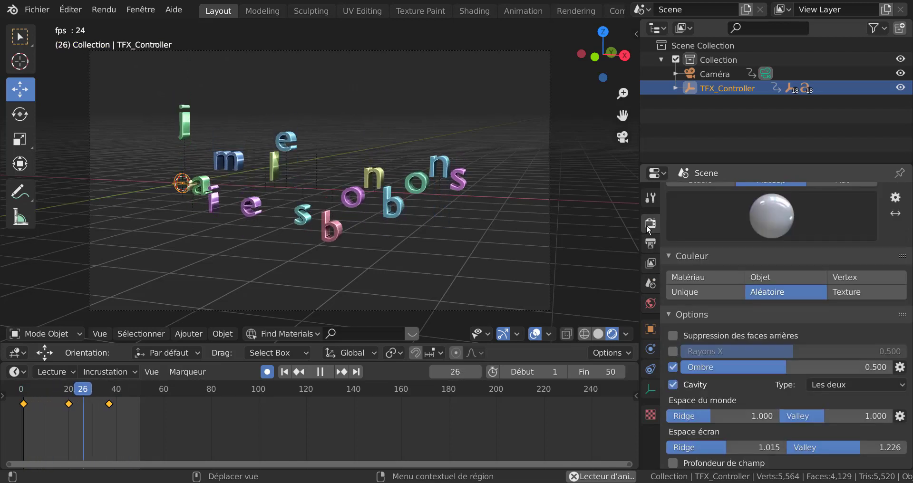
scroll(732, 303, down, 4)
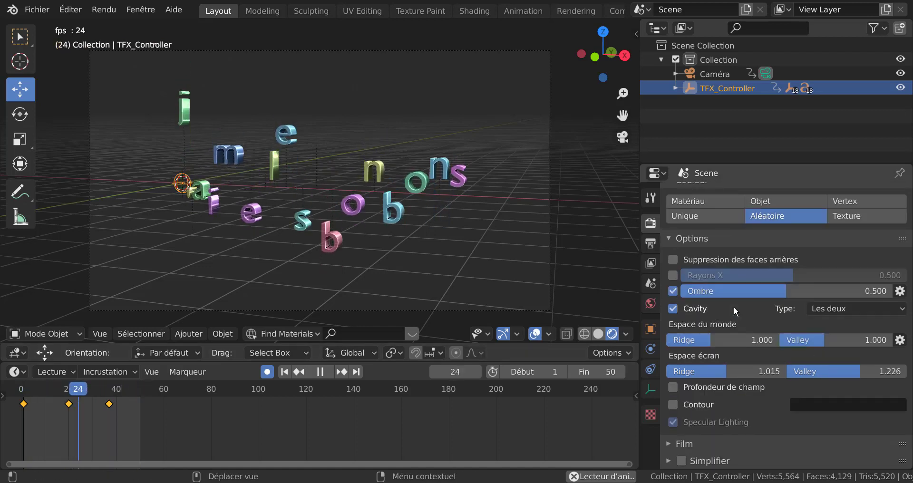
scroll(734, 306, down, 5)
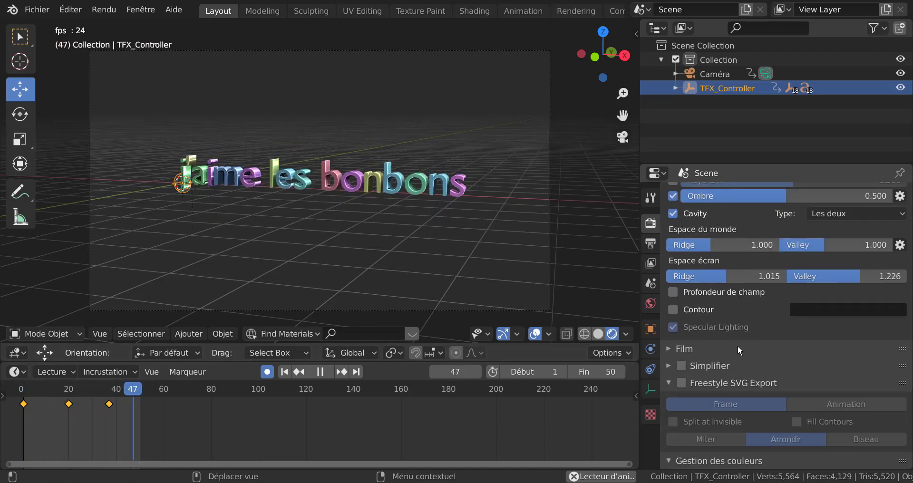
click(668, 348)
click(900, 370)
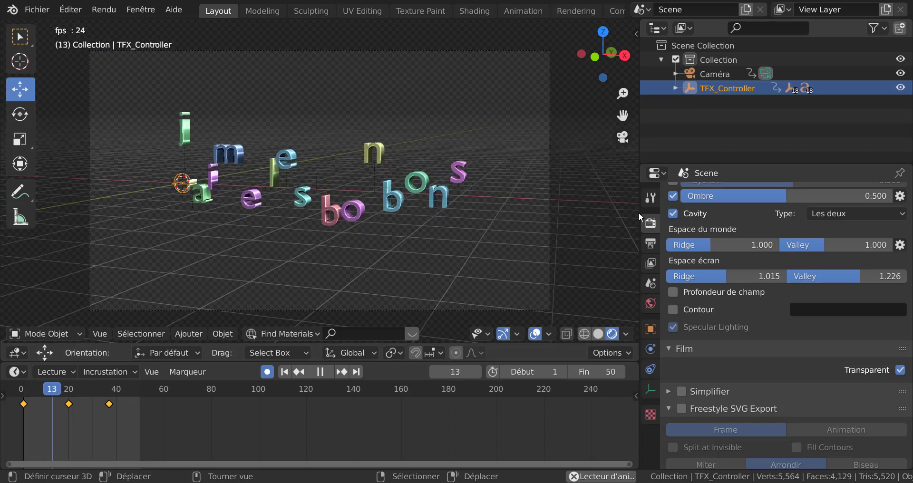
Step: Widen the 3D viewport and show its sidebar with the Text FX settings
drag(639, 212, 748, 219)
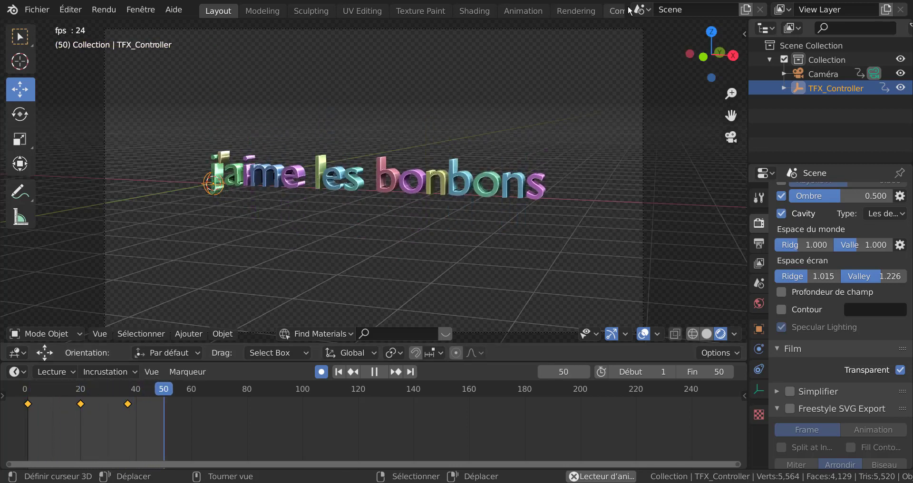
scroll(604, 13, down, 4)
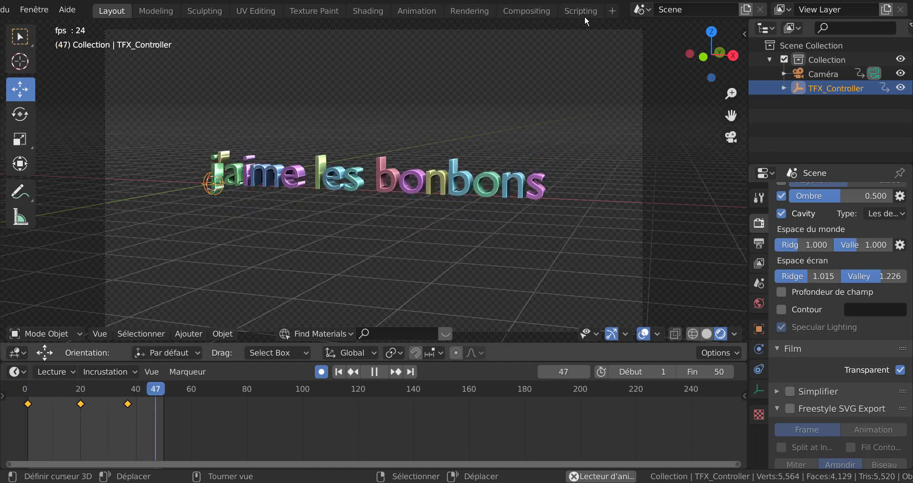
click(613, 10)
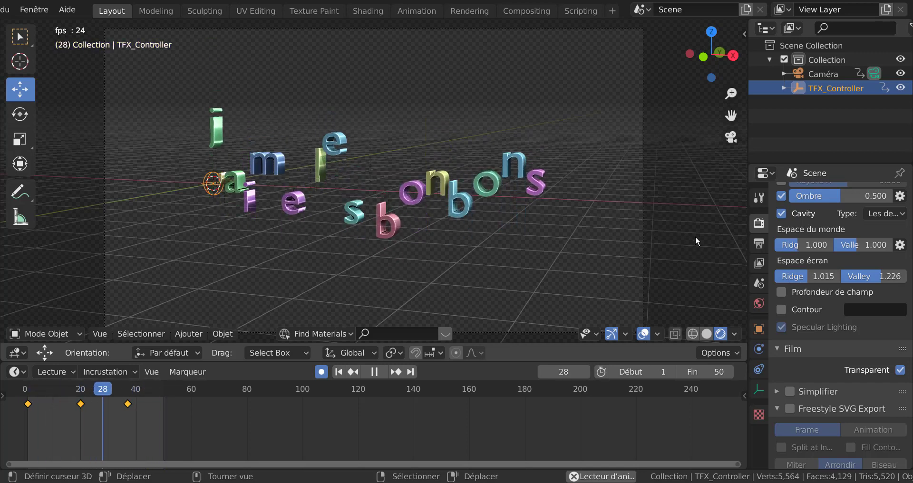
key(n)
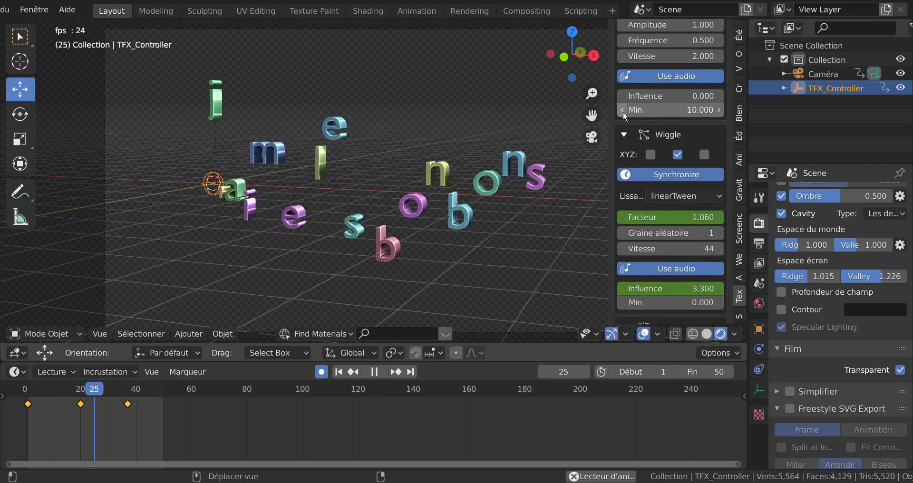
Step: Stop the playback with automatic keyframing turned off, and set the current frame to 0
click(365, 372)
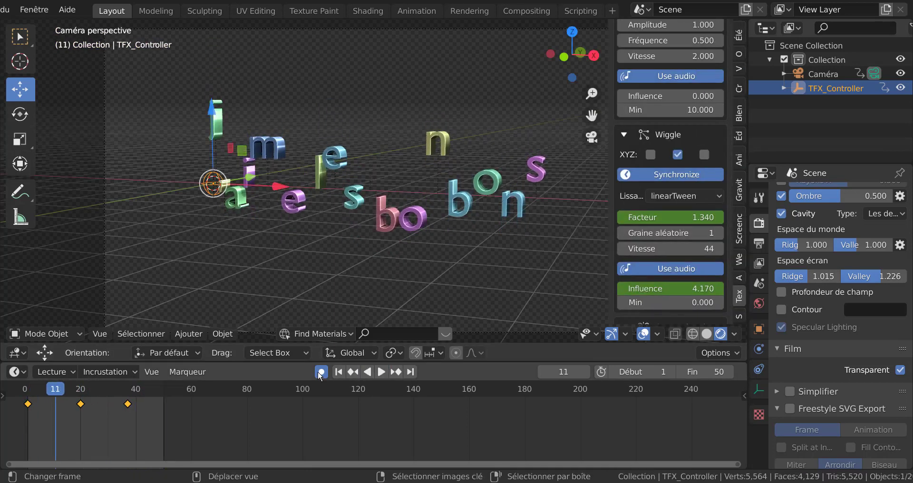
click(318, 373)
drag(50, 394, 724, 411)
key(Escape)
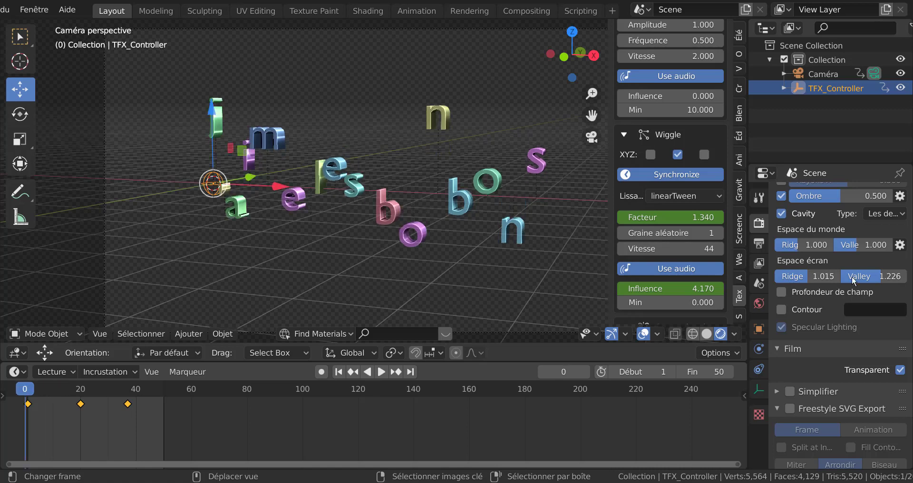
Step: Bake the "j'aime les bonbons" text animation to keyframes from frame 1 to 250 with Text FX
scroll(687, 128, up, 5)
scroll(686, 129, up, 10)
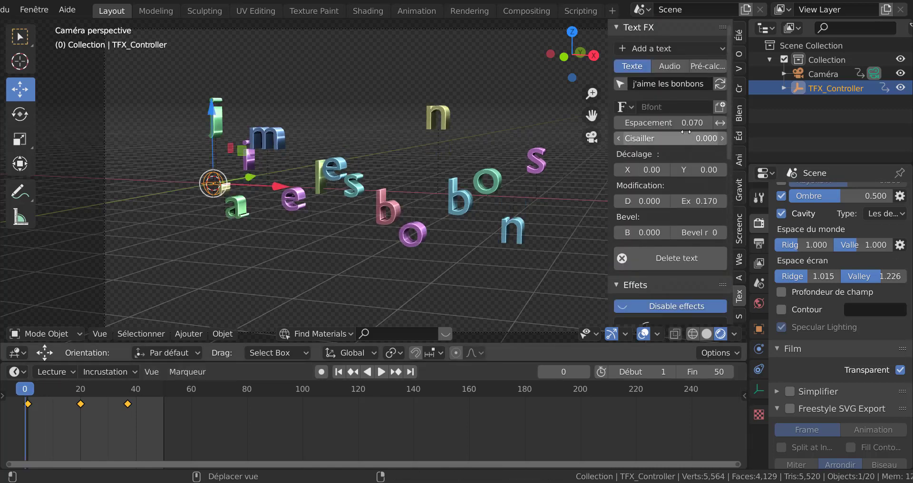
click(708, 66)
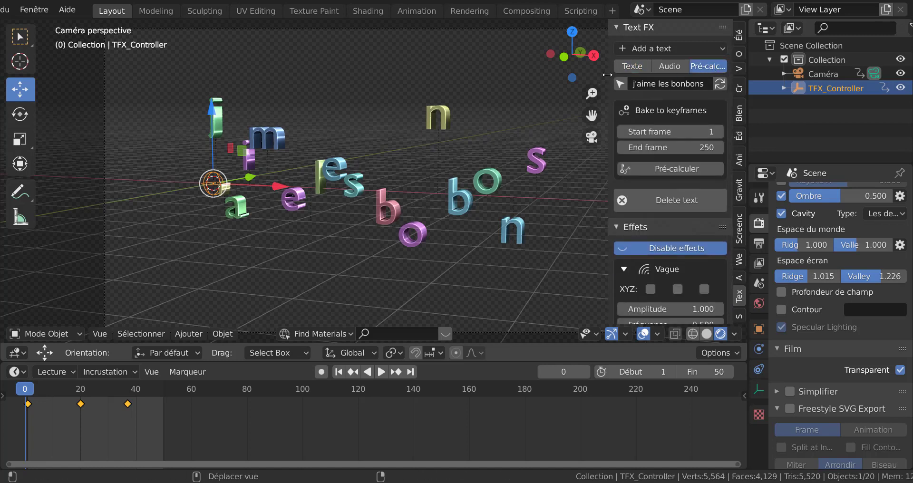
drag(609, 74, 537, 74)
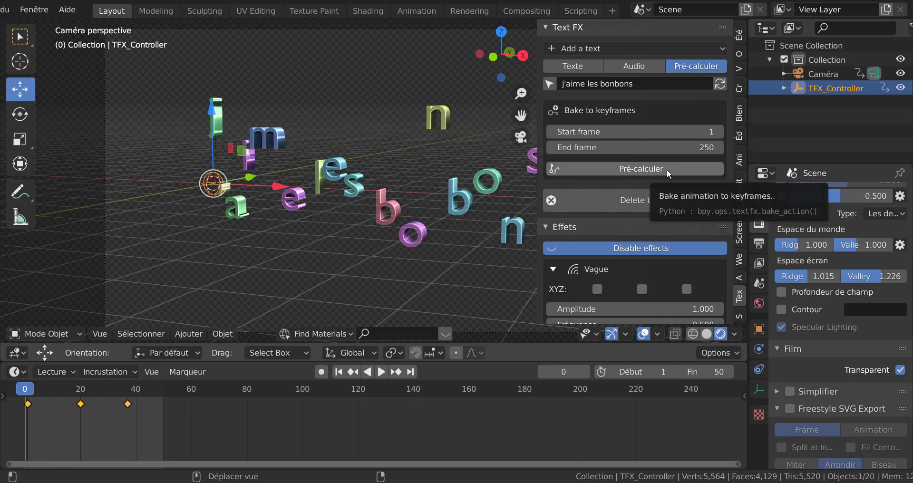
click(643, 169)
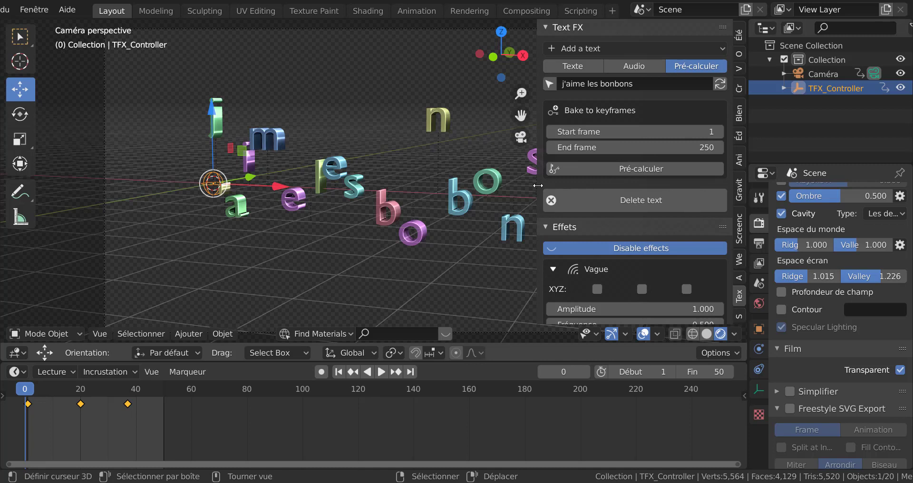
drag(538, 186, 657, 188)
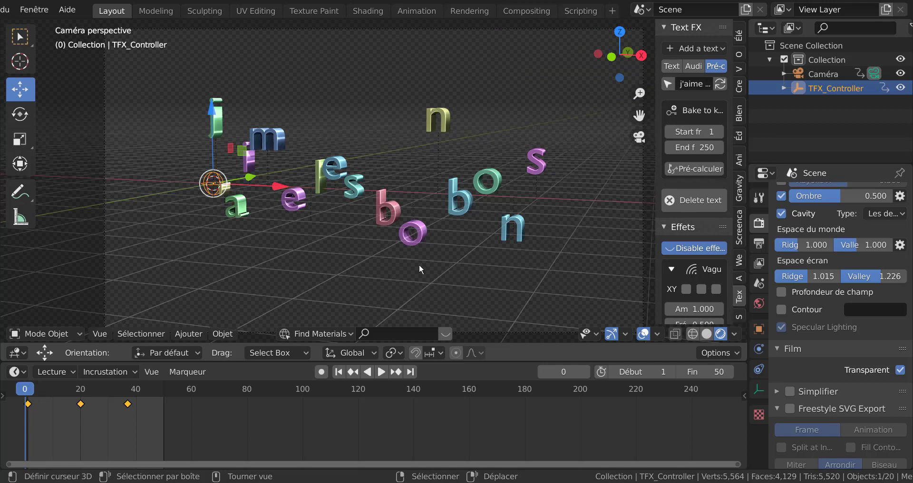
drag(656, 184, 622, 190)
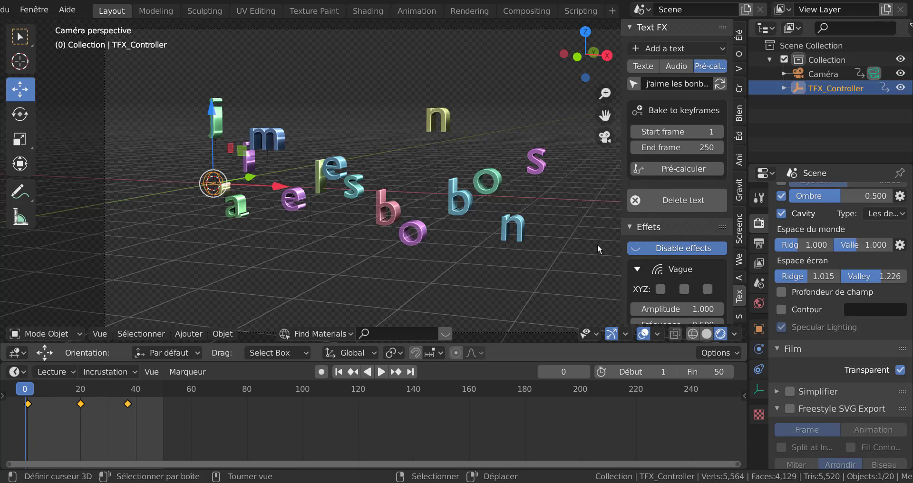
drag(623, 207, 692, 208)
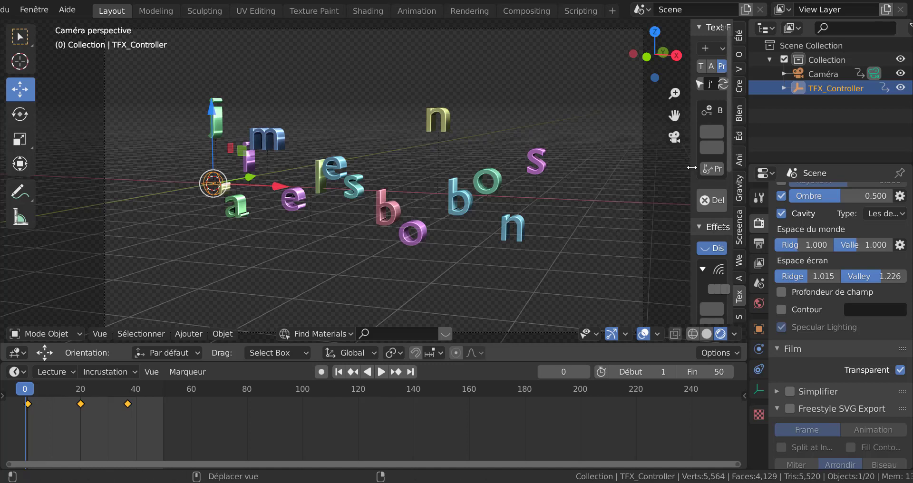
drag(692, 167, 602, 183)
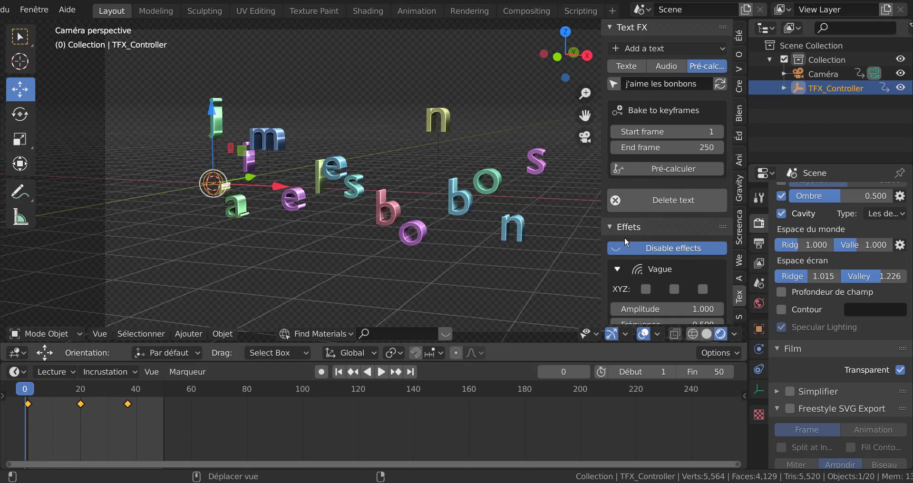
Step: Return to the scene's output properties in a wider editor and review the output path, format and encoding
click(758, 245)
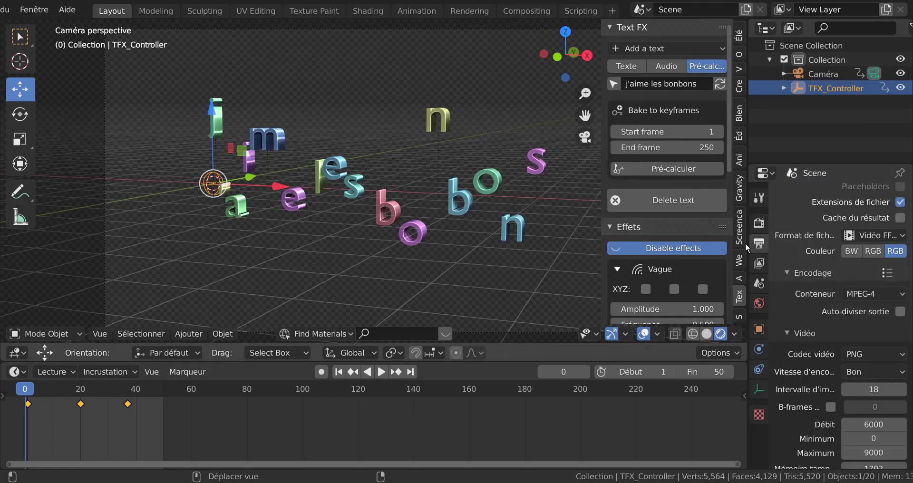
drag(747, 244, 669, 261)
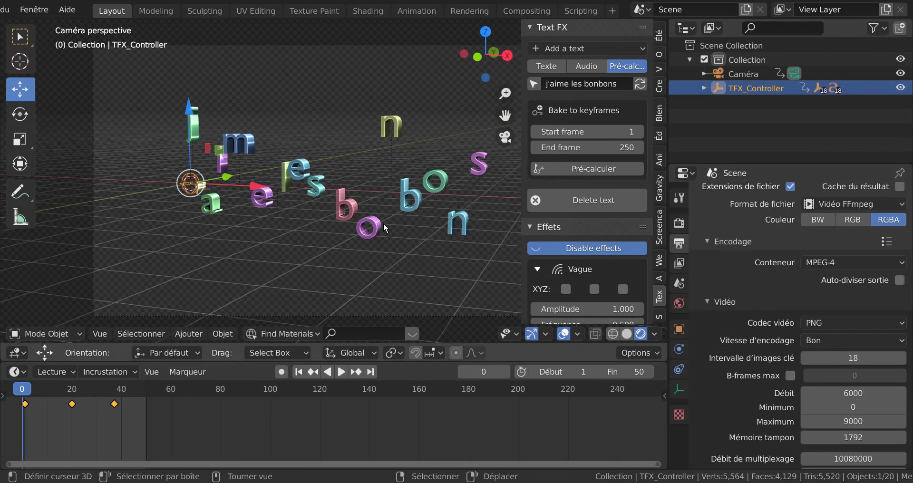
scroll(426, 204, down, 2)
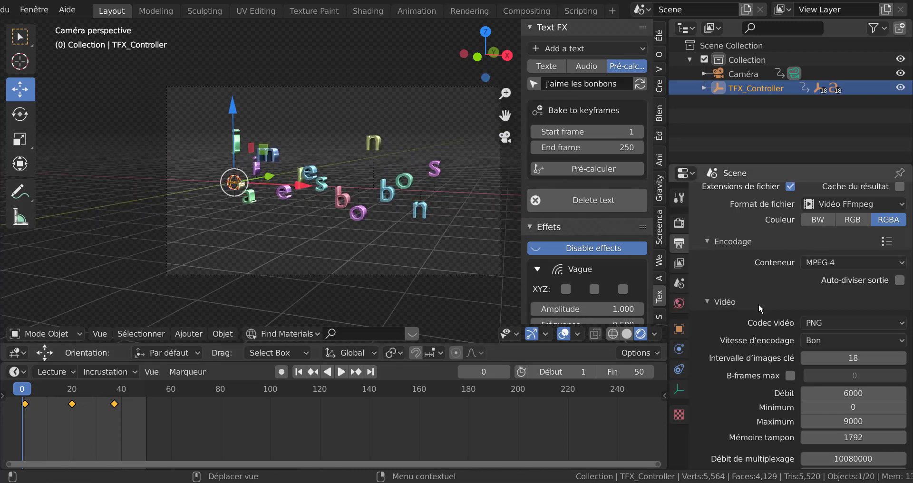
scroll(757, 294, down, 3)
scroll(749, 381, up, 1)
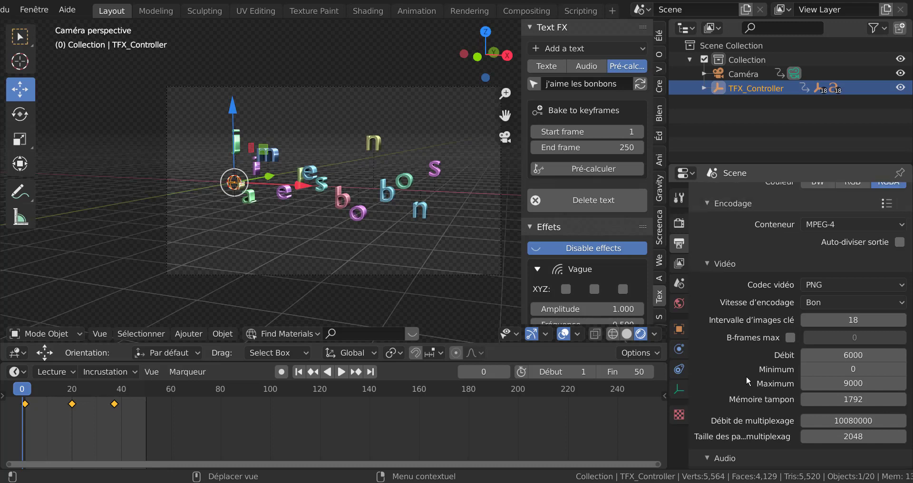
scroll(747, 379, up, 7)
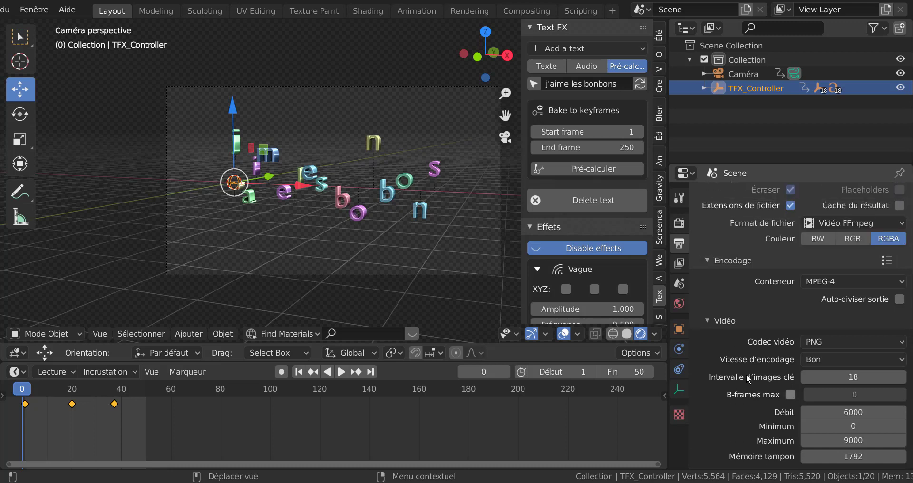
Step: Render the complete text animation with the configured video output and view the result
click(67, 10)
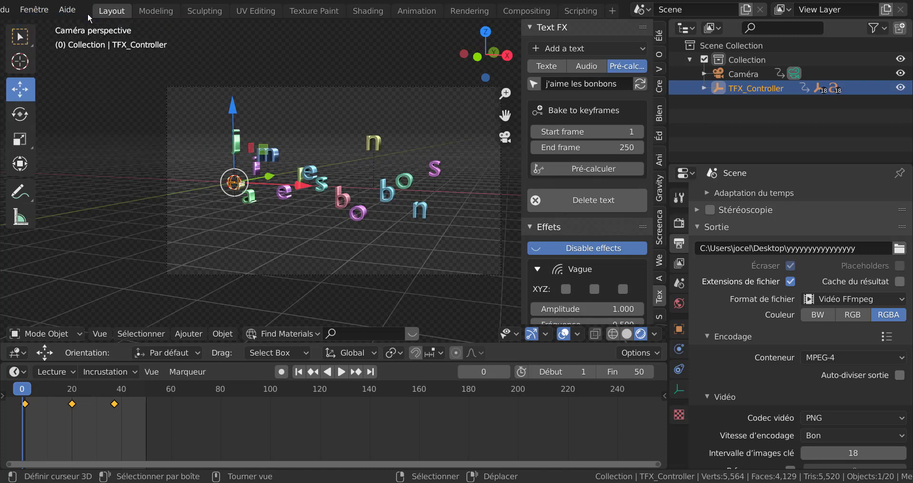
click(69, 12)
click(71, 12)
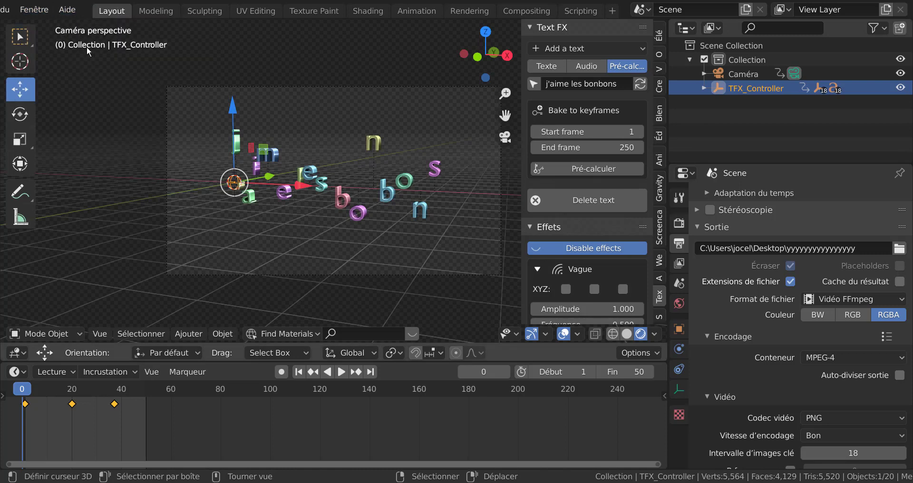
scroll(73, 11, up, 5)
click(78, 12)
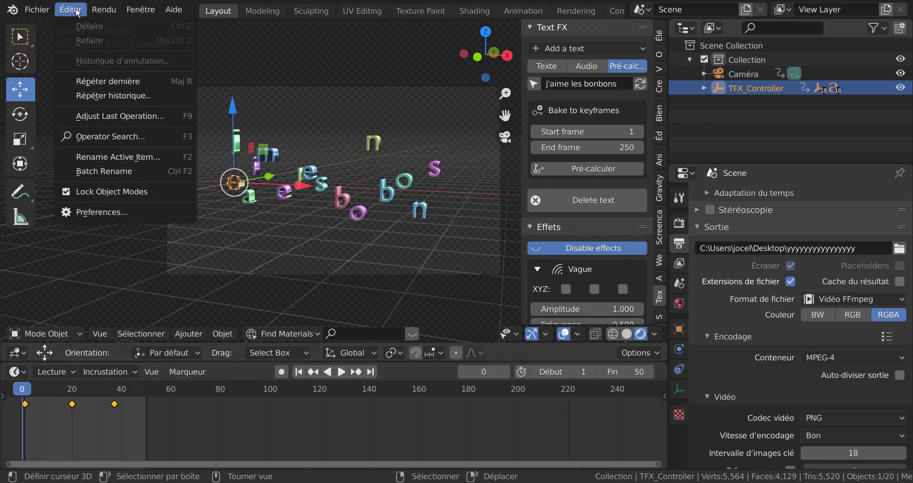
click(111, 11)
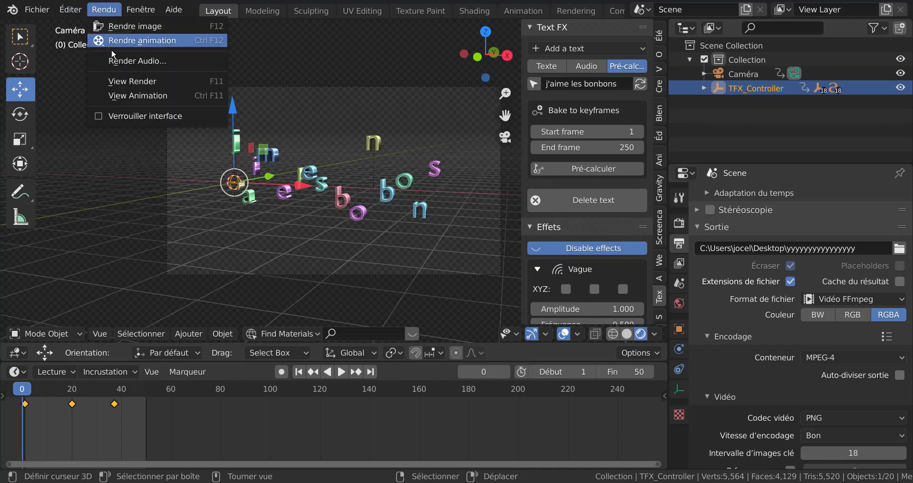
click(141, 42)
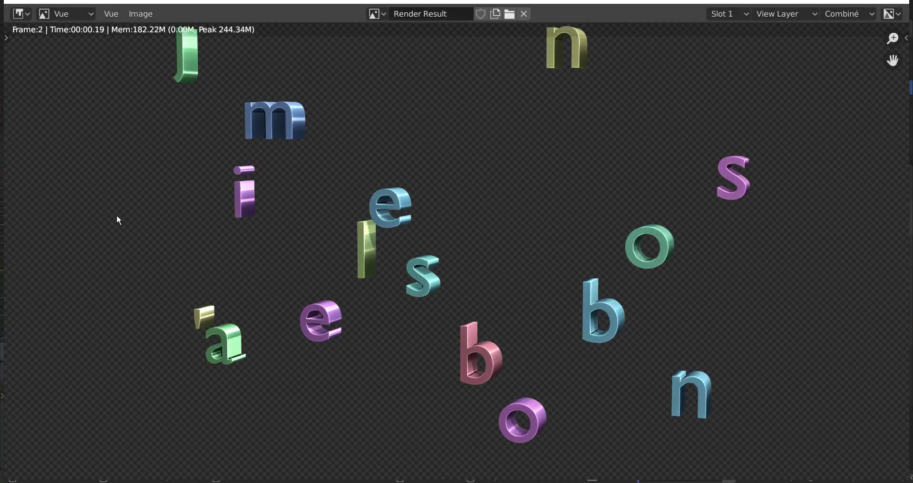
scroll(802, 233, down, 2)
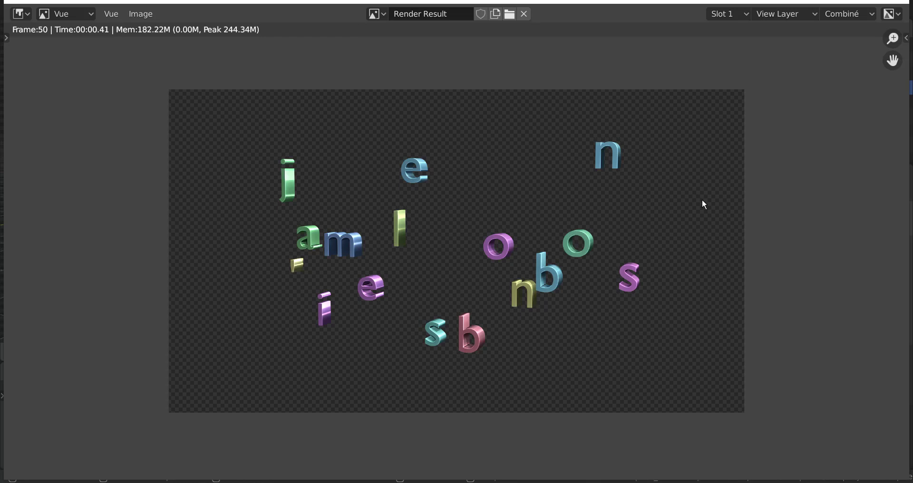
Step: Close the render result and set the Text FX bake end frame to 50
click(900, 1)
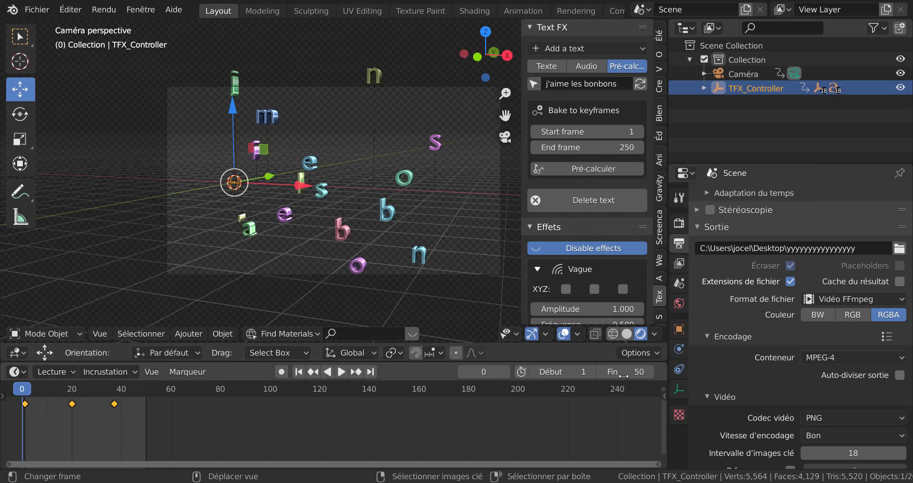
click(614, 149)
text(50)
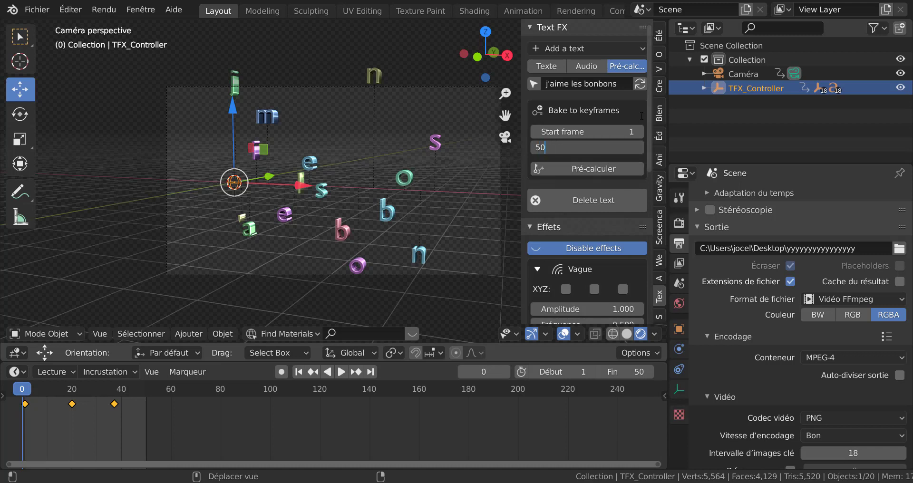
key(Return)
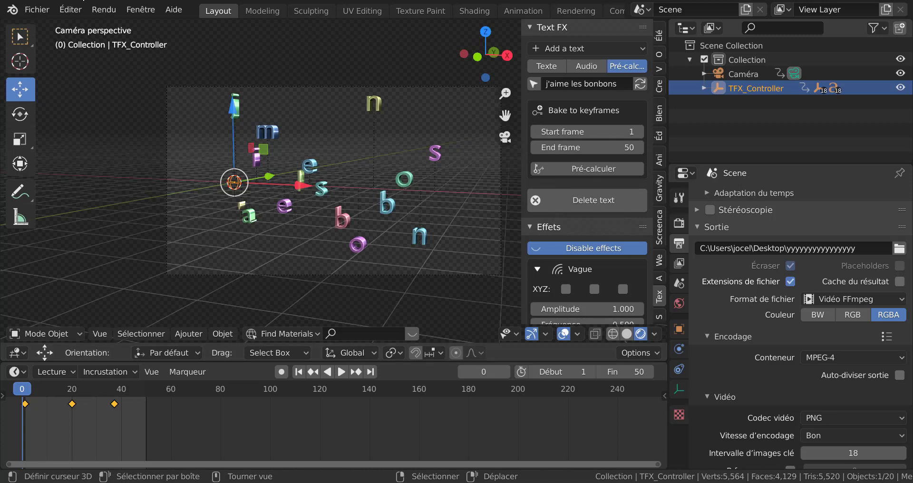
Step: Render the text animation again, watch the whole frame in the render result, and close the render window
click(75, 12)
mouse_move(110, 17)
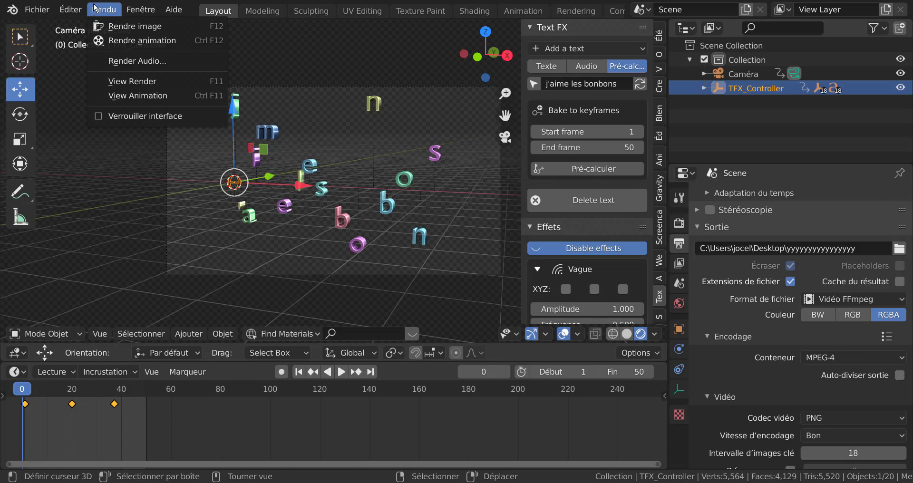
click(123, 41)
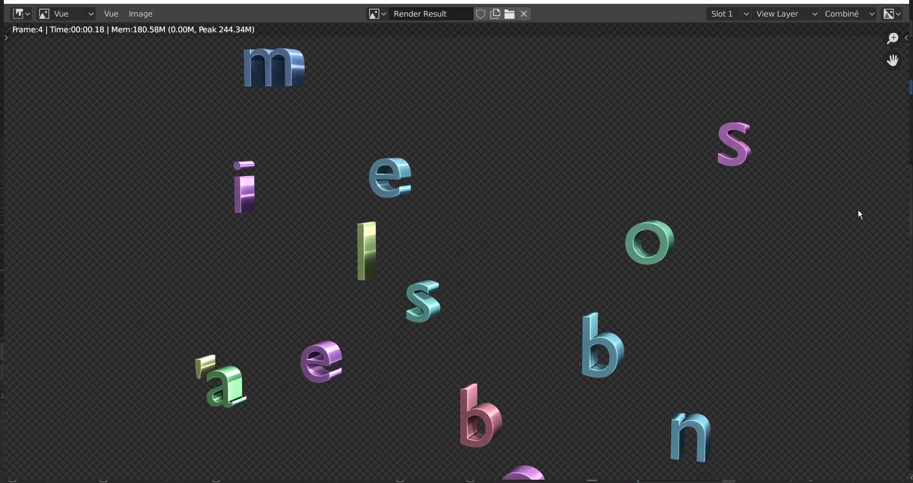
scroll(858, 209, down, 2)
scroll(858, 210, up, 1)
scroll(858, 210, down, 1)
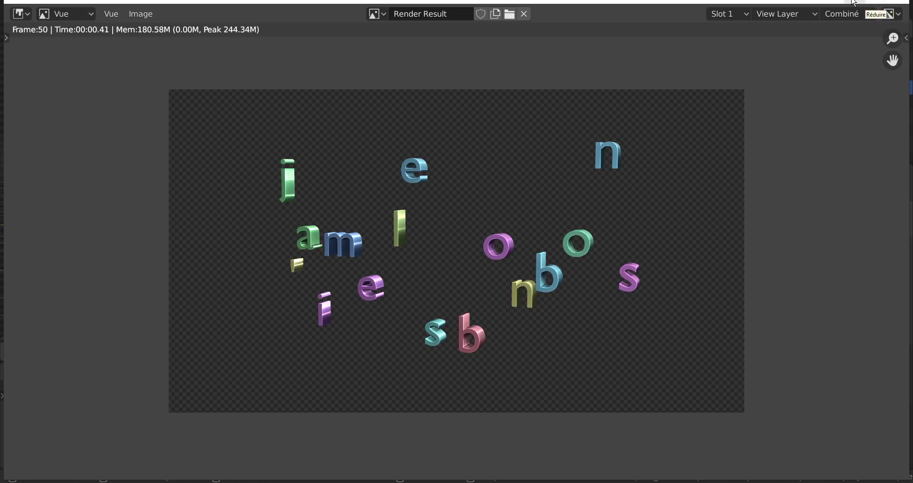
click(900, 2)
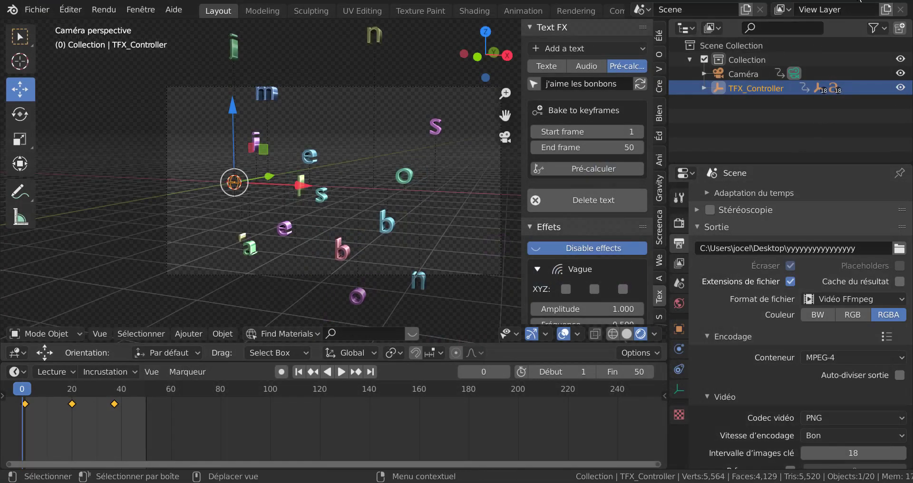
Step: Play the rendered MP4 from the desktop in the media player, close it and return to Blender
click(860, 1)
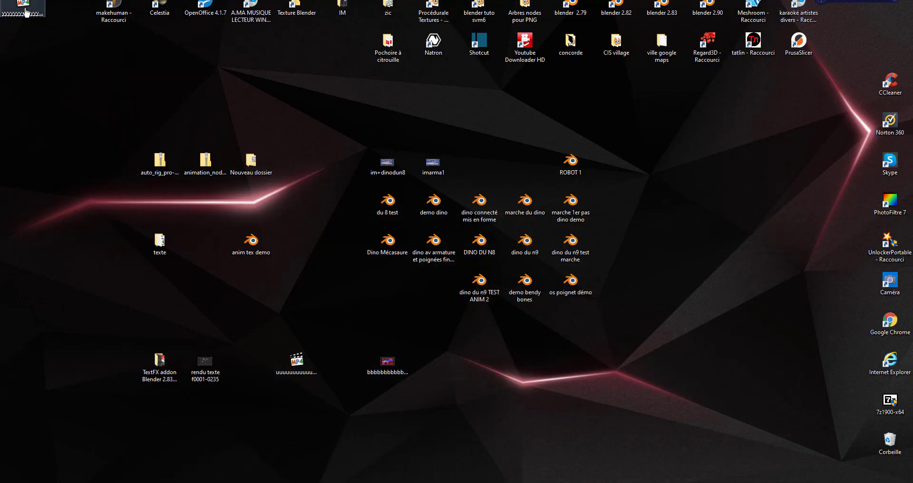
double_click(27, 12)
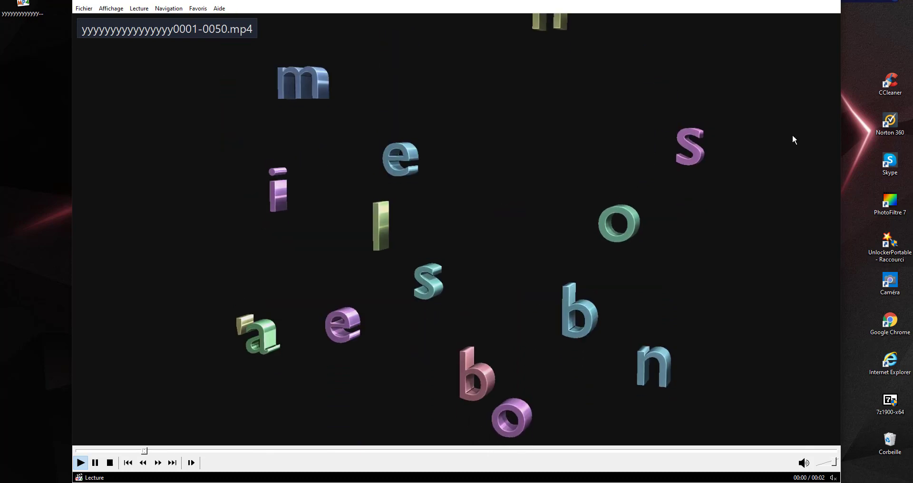
click(828, 2)
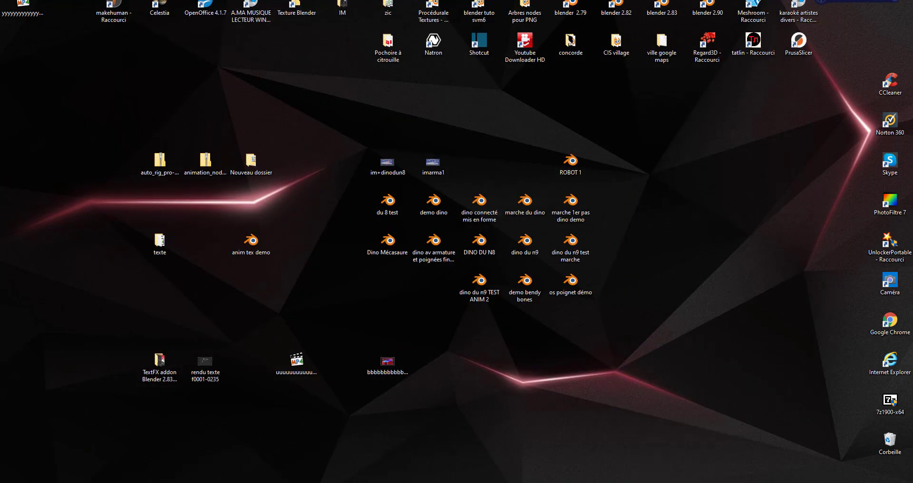
click(588, 482)
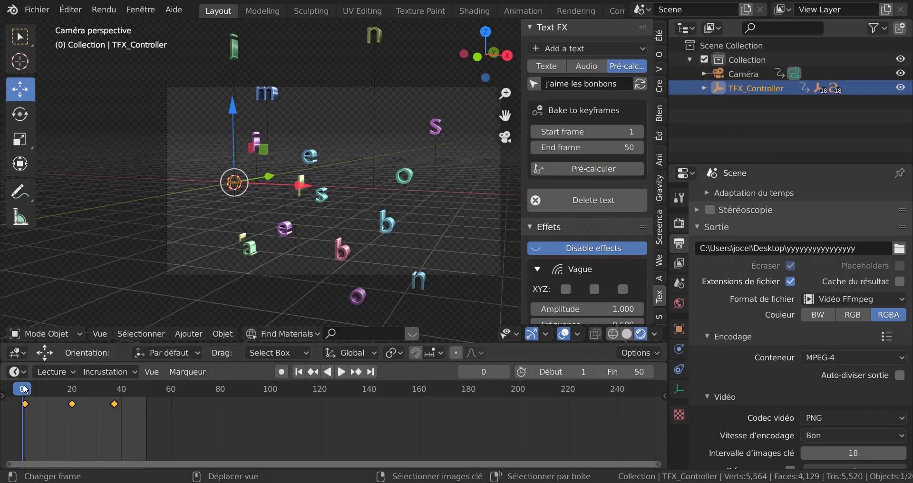
Step: Play back the text animation to frame 49 and extend both the scene and bake end frames to 70
key(space)
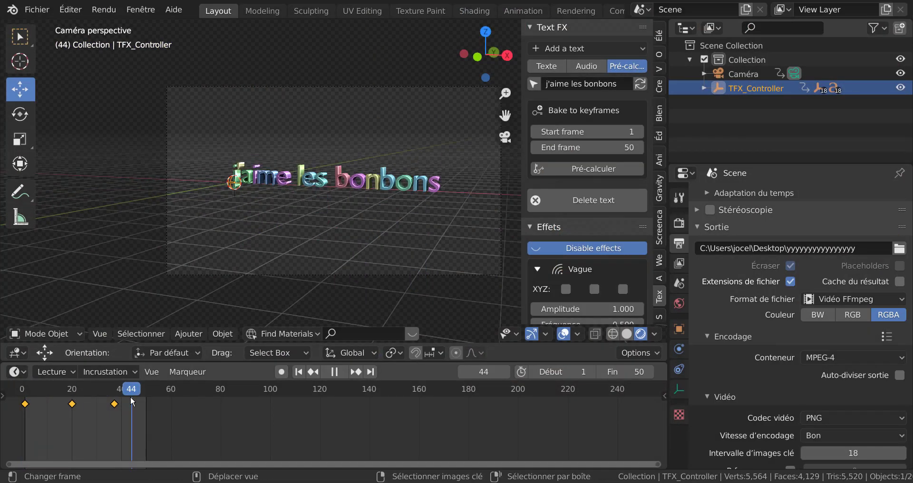
mouse_move(131, 402)
mouse_down()
mouse_move(100, 402)
mouse_move(128, 404)
mouse_up()
mouse_move(132, 404)
mouse_down()
mouse_move(50, 411)
mouse_move(136, 418)
mouse_up()
scroll(589, 264, down, 5)
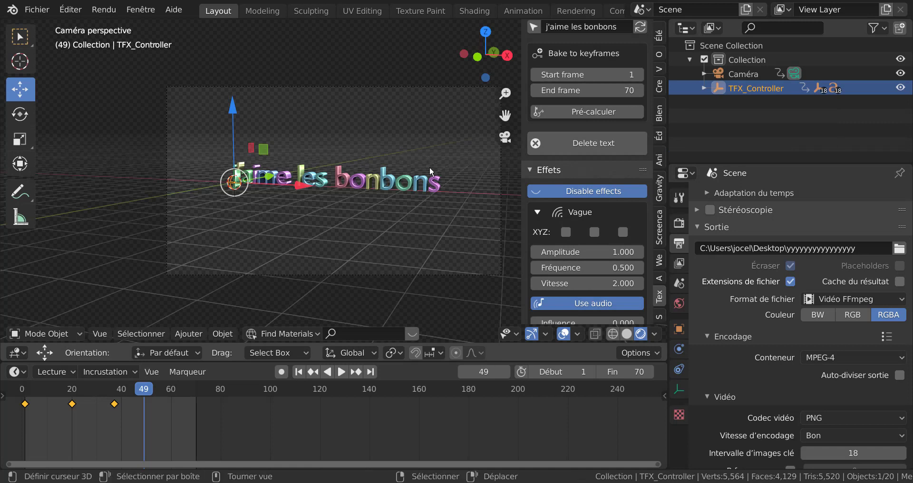
Step: Watch the newly rendered text video in the media player, and return to Blender's render result and close it
click(858, 0)
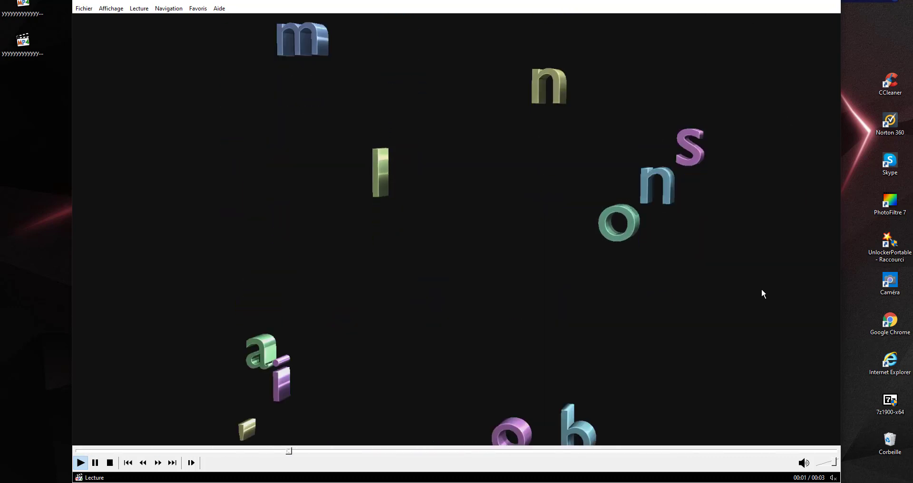
mouse_move(687, 482)
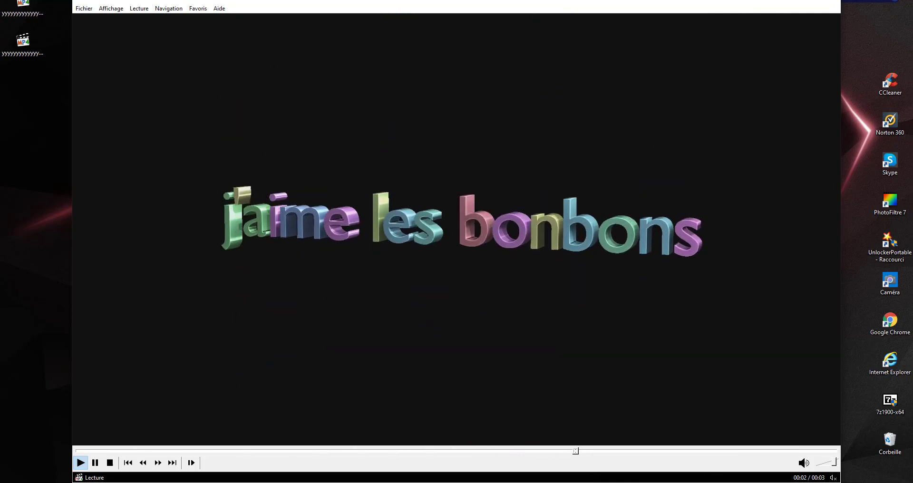
click(688, 482)
click(740, 462)
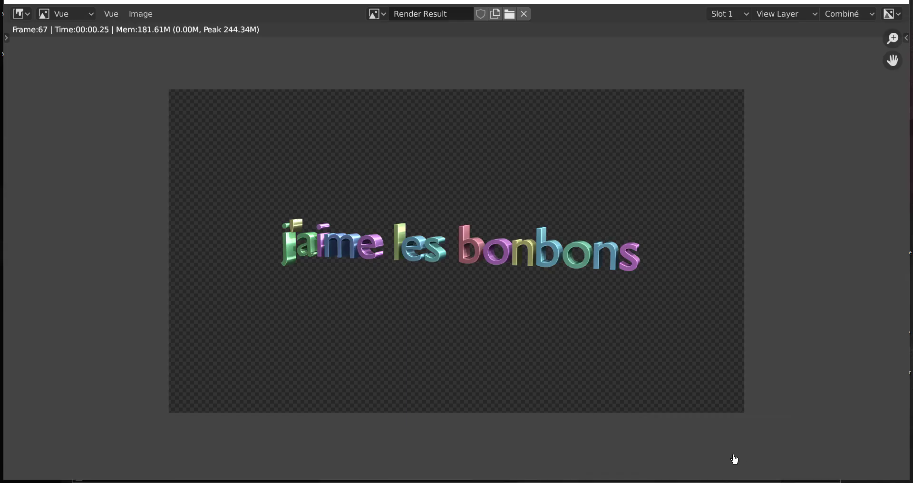
key(Escape)
key(F12)
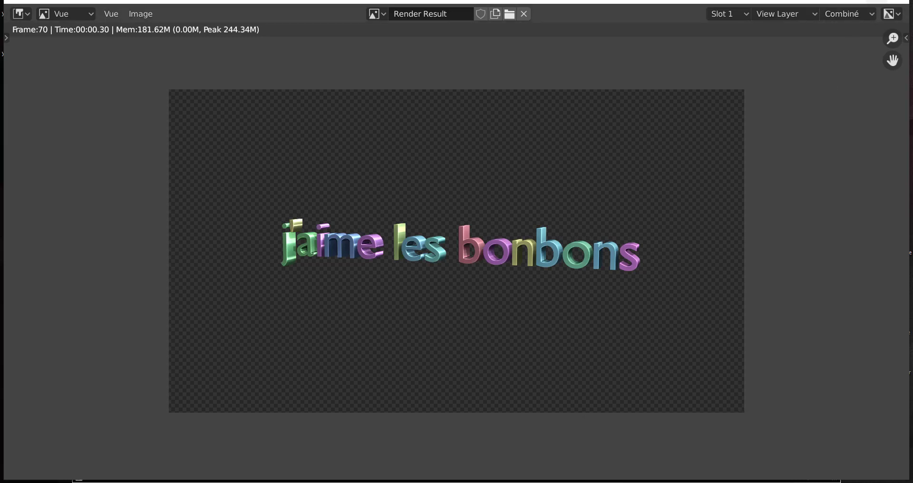
click(895, 1)
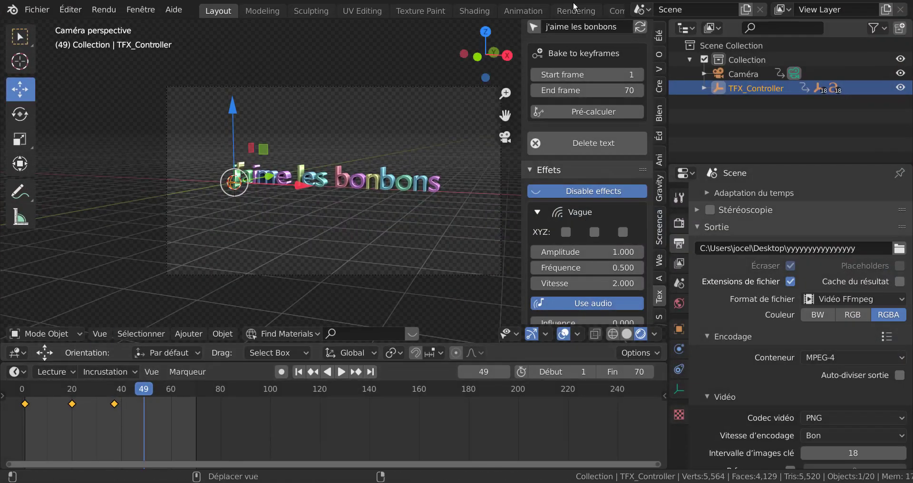
Step: Add a Video Editing workspace from the Video Editing category
scroll(574, 9, down, 5)
scroll(574, 9, down, 1)
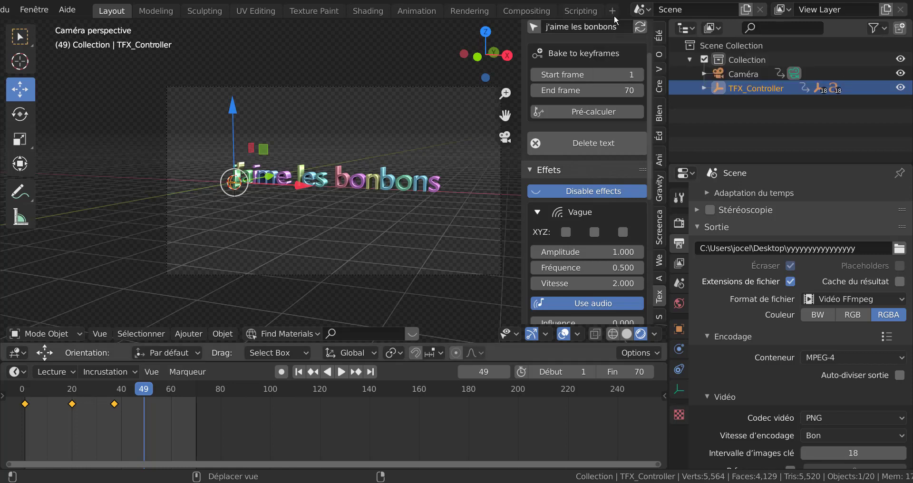
scroll(593, 6, up, 5)
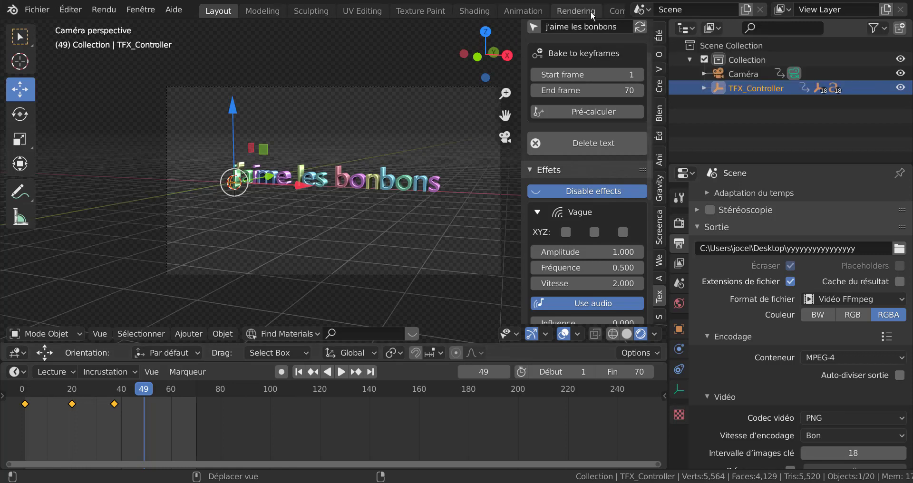
scroll(590, 11, down, 5)
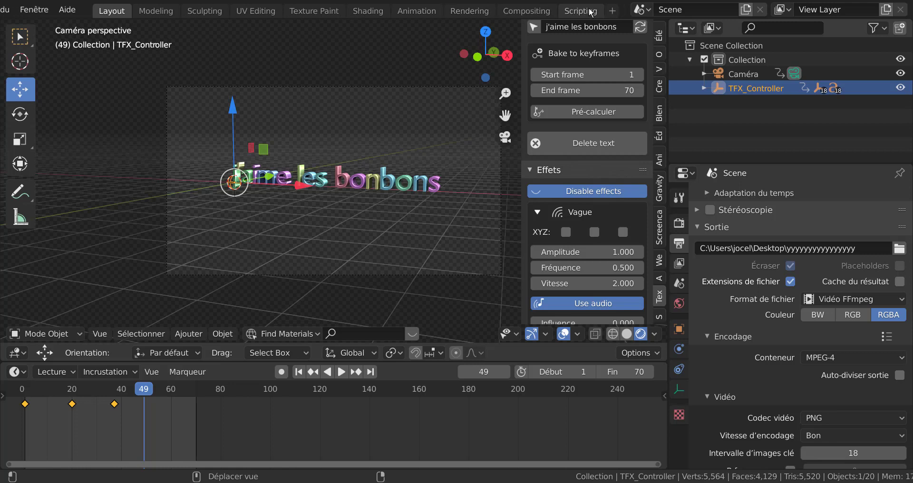
scroll(367, 14, up, 5)
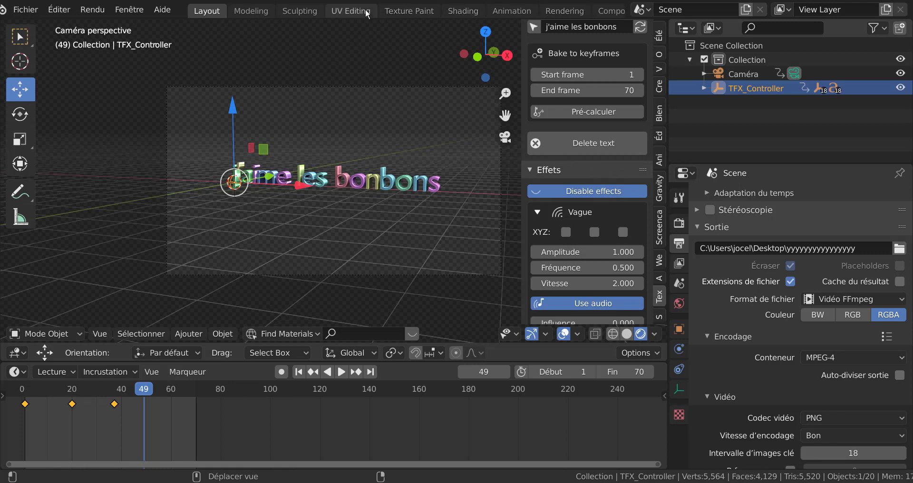
scroll(367, 15, down, 5)
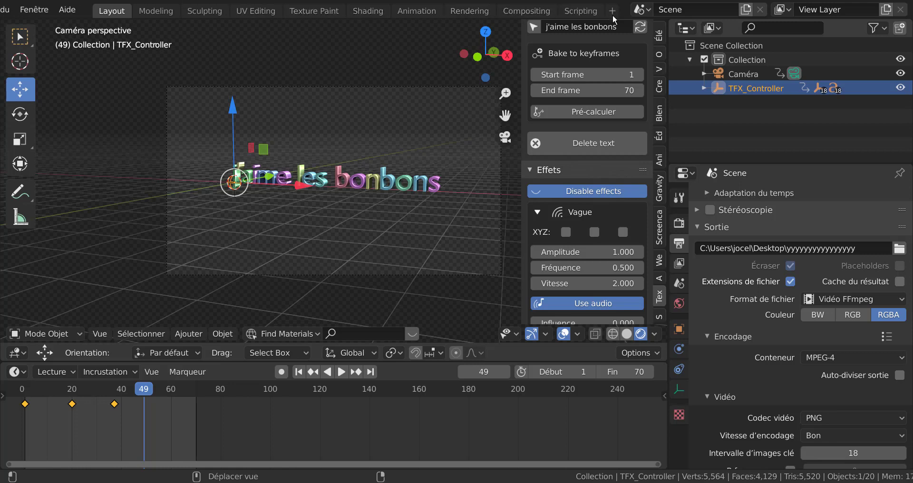
scroll(614, 14, up, 5)
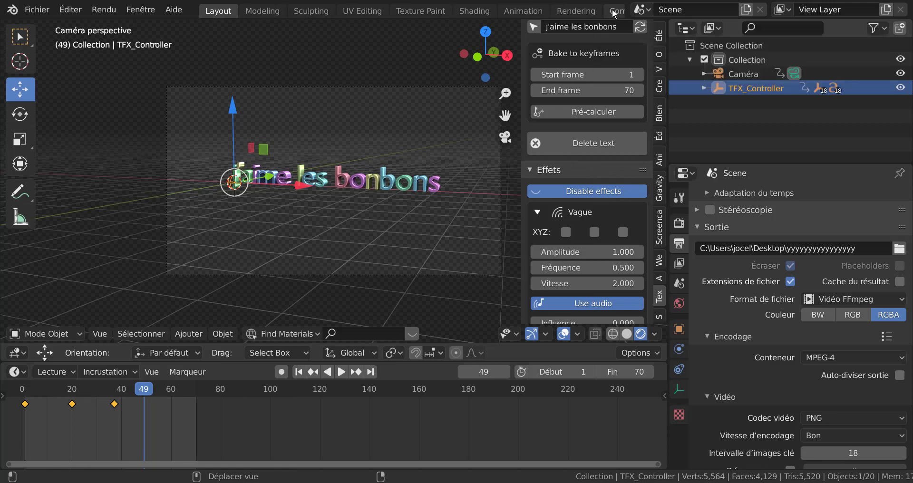
scroll(614, 14, down, 4)
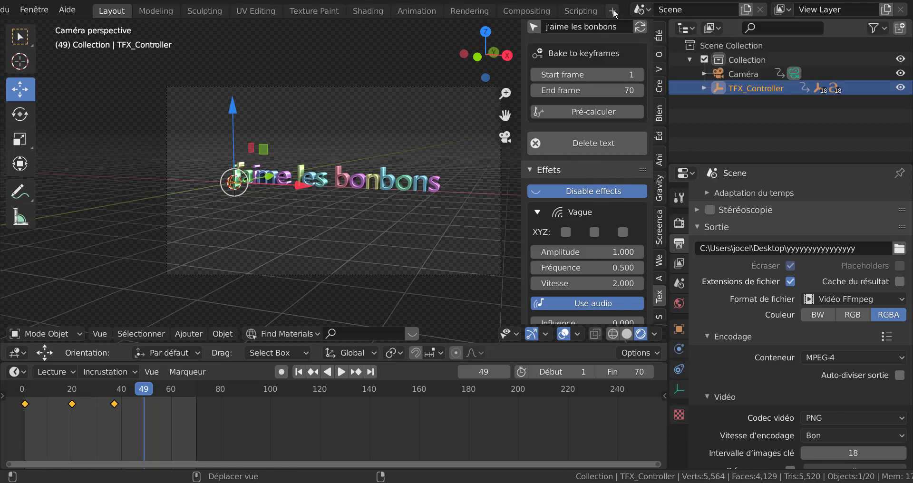
click(613, 11)
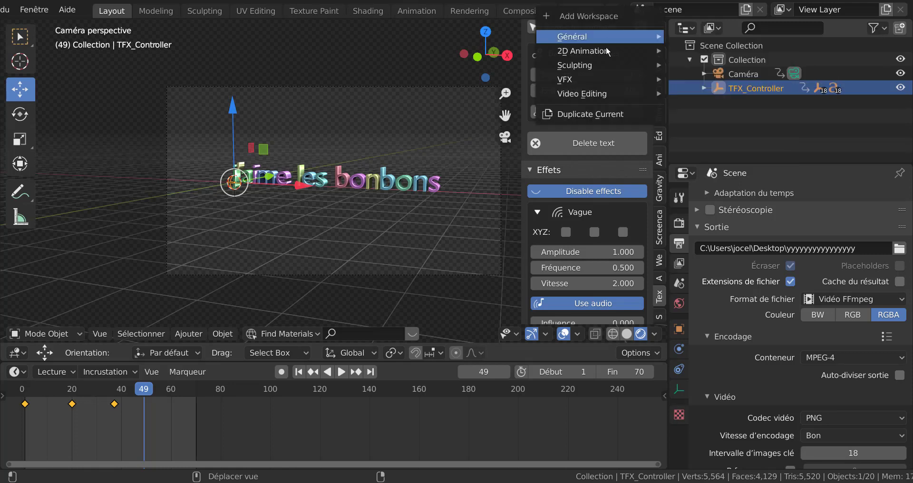
mouse_move(603, 95)
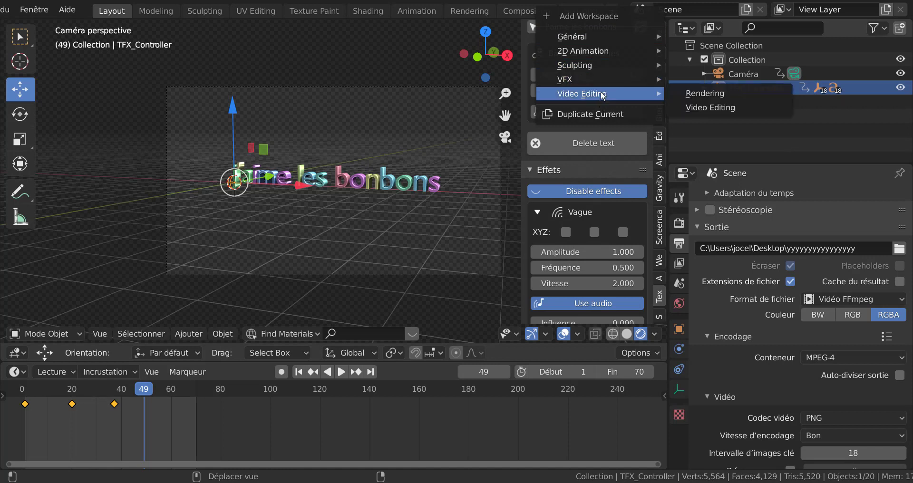
click(734, 107)
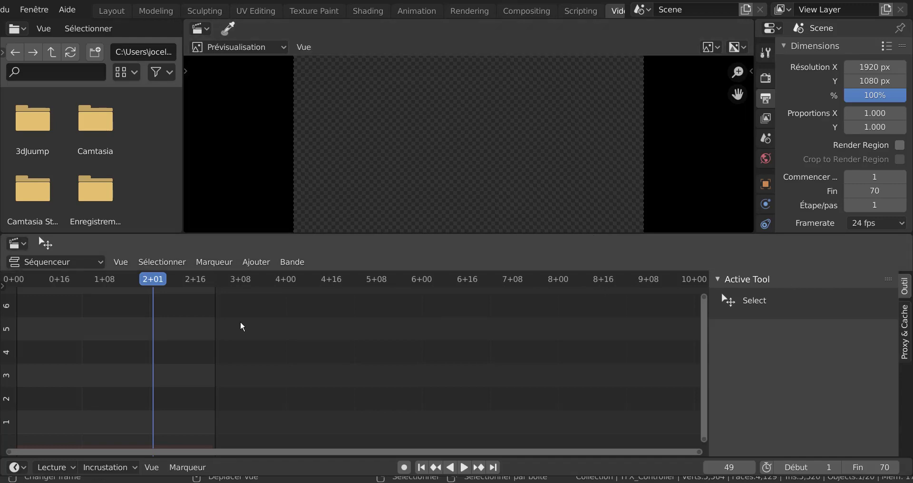
Step: Set the current frame to 1 in the empty video sequencer
scroll(271, 361, up, 2)
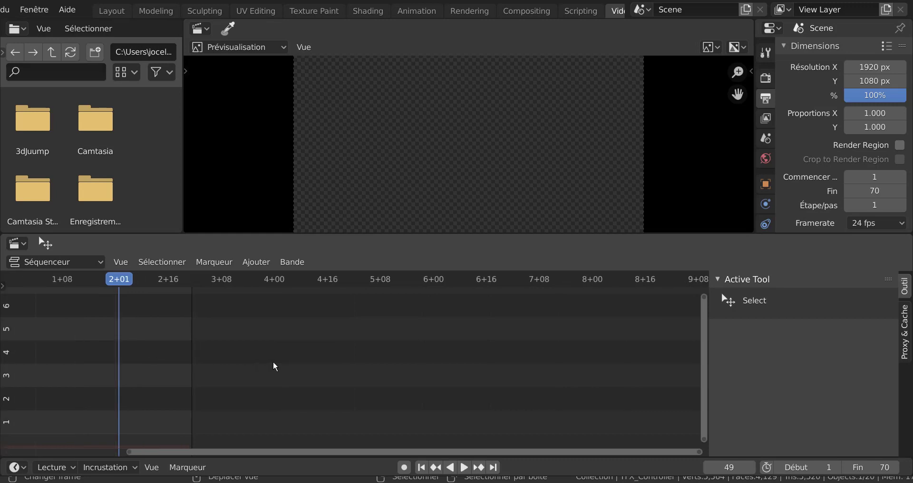
scroll(275, 361, down, 5)
scroll(280, 361, up, 1)
middle_drag(284, 359, 474, 385)
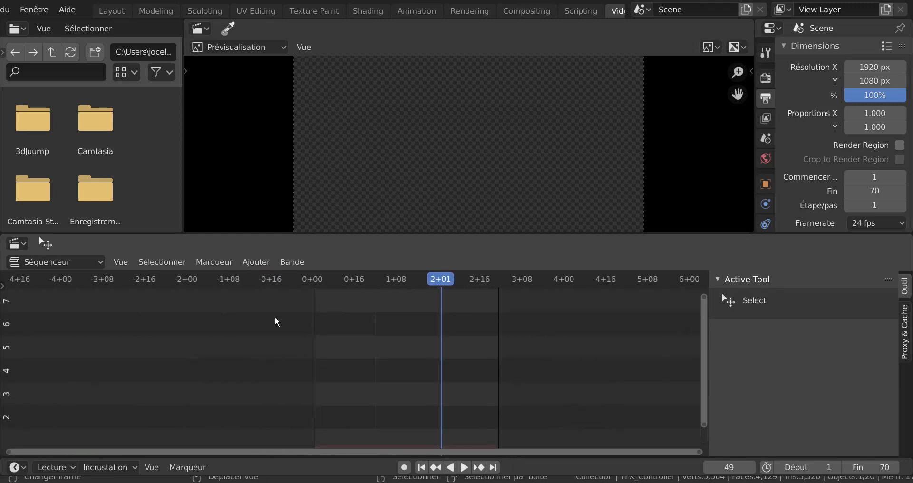
scroll(450, 352, up, 1)
middle_drag(443, 333, 209, 315)
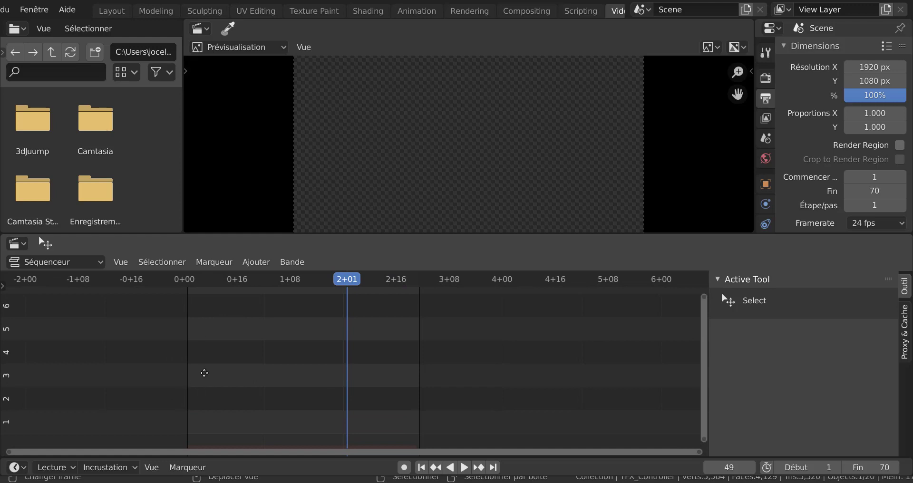
middle_drag(204, 373, 227, 294)
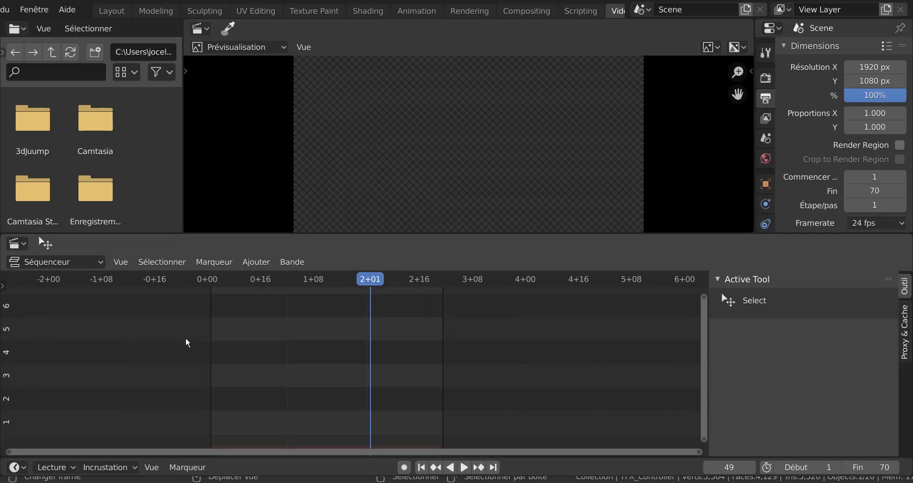
drag(369, 275, 153, 316)
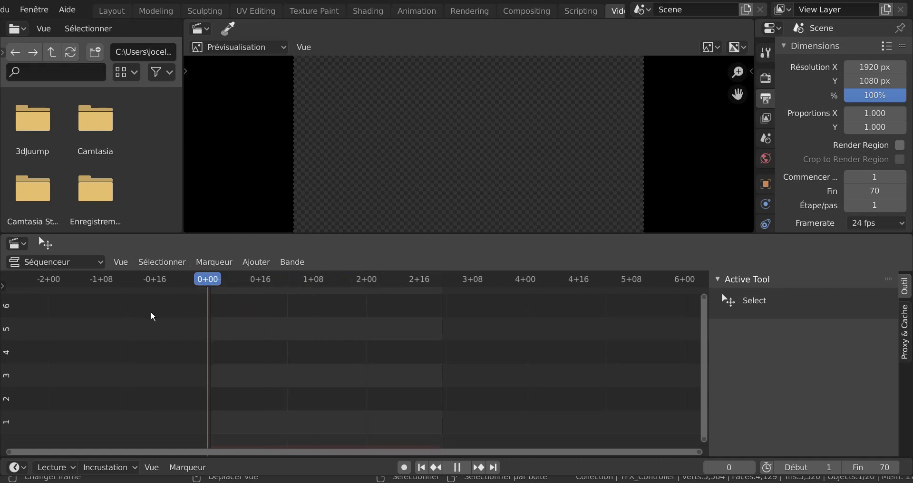
mouse_move(204, 304)
mouse_down()
mouse_move(224, 300)
mouse_move(215, 309)
mouse_up()
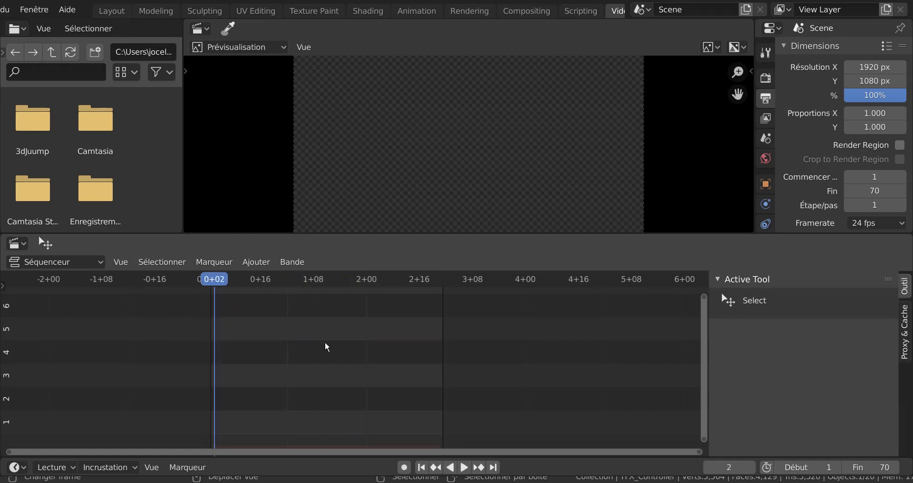
drag(207, 280, 210, 281)
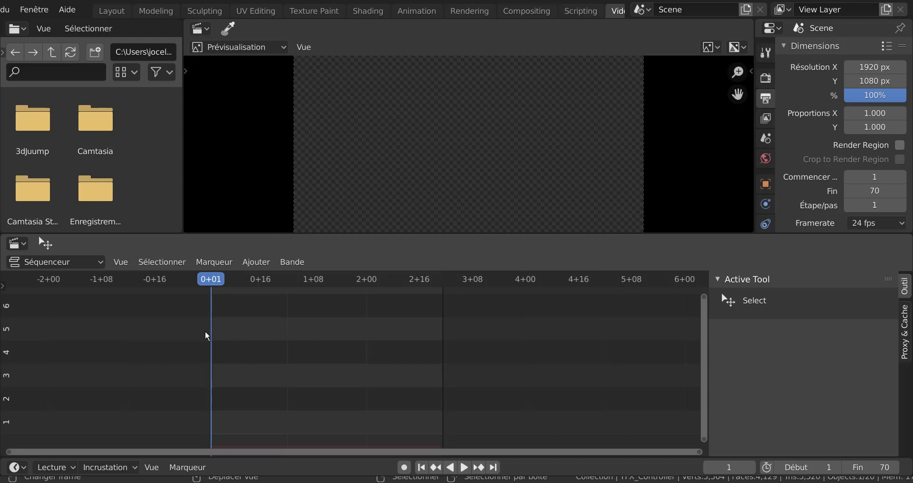
Step: Add the Desktop video bbbbbbbbbbb0001-0250.mp4 as a strip on channel 2, starting at frame 1
click(255, 262)
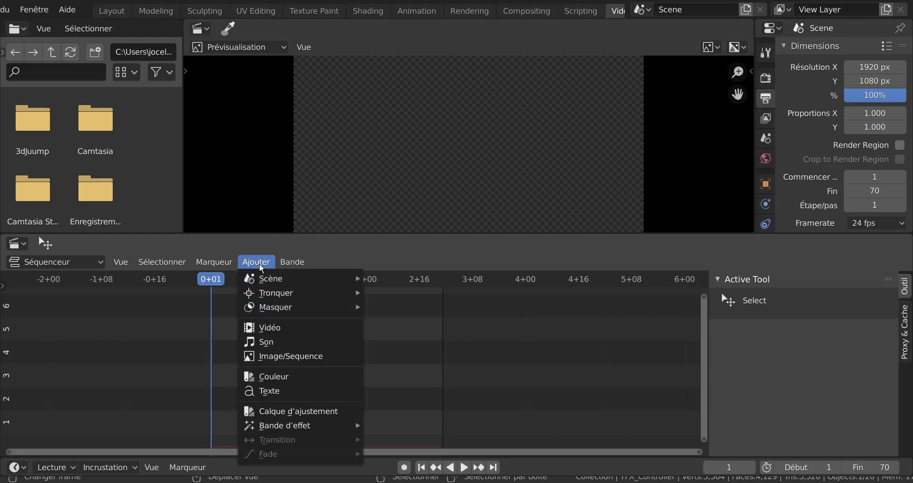
click(275, 329)
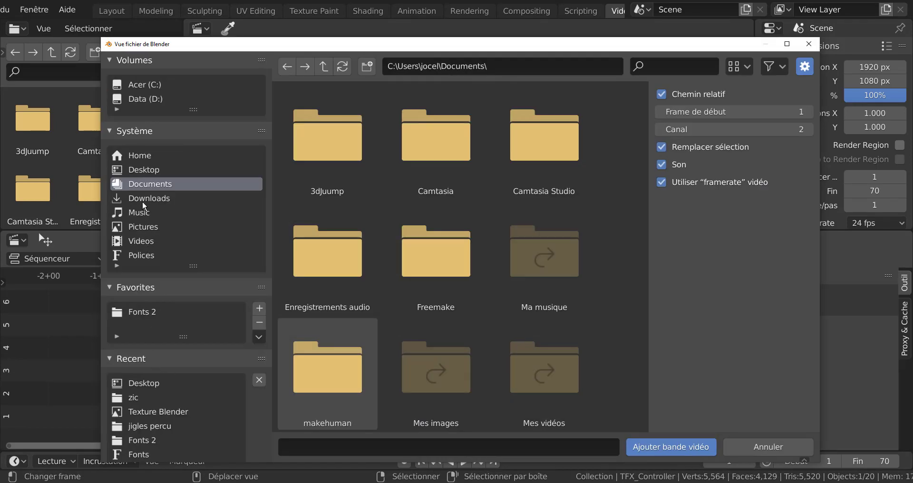
click(141, 170)
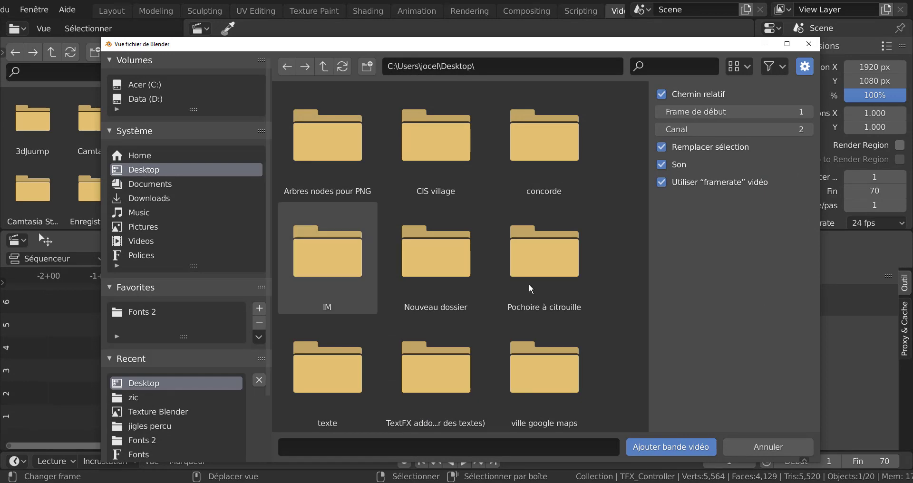
scroll(547, 310, down, 5)
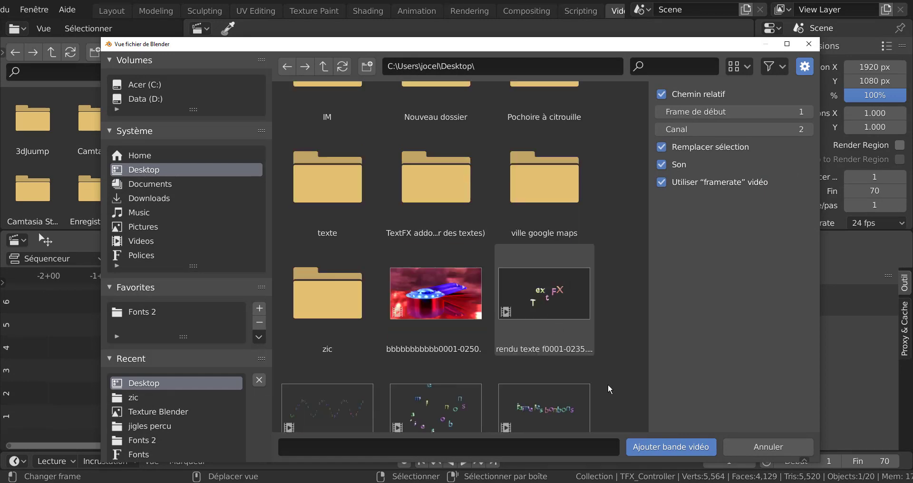
click(425, 303)
click(681, 454)
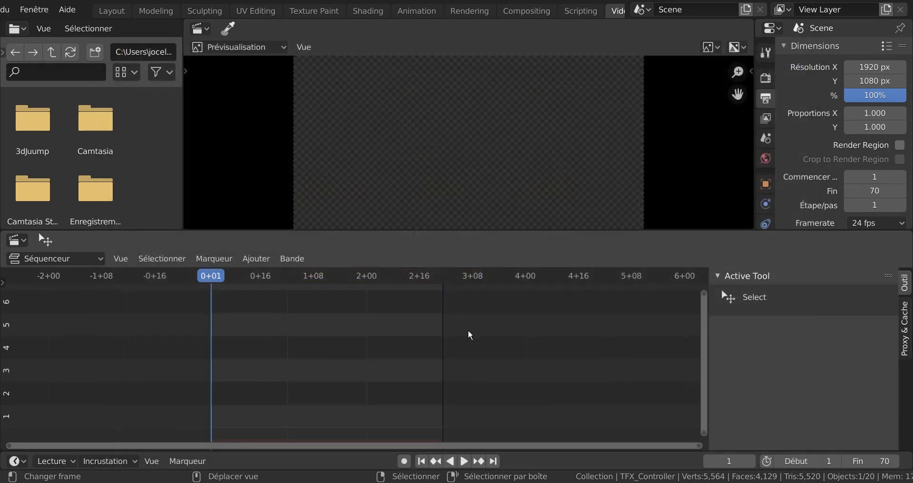
Step: Extend the scene's end frame to 253 to cover the whole background video strip
scroll(455, 353, down, 3)
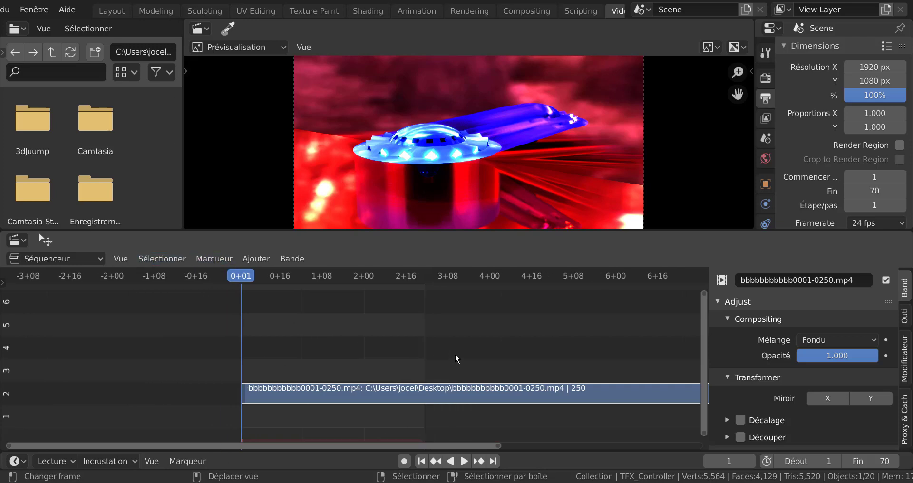
scroll(560, 396, down, 2)
scroll(562, 395, up, 4)
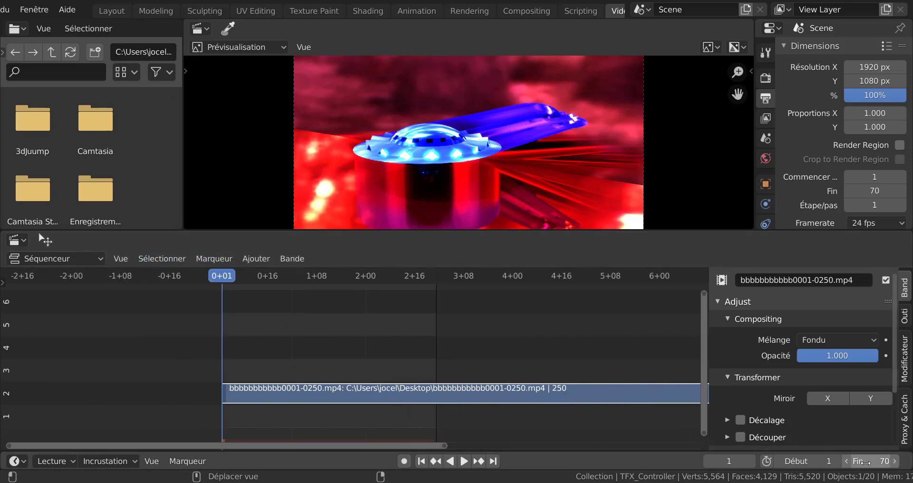
drag(870, 463, 911, 462)
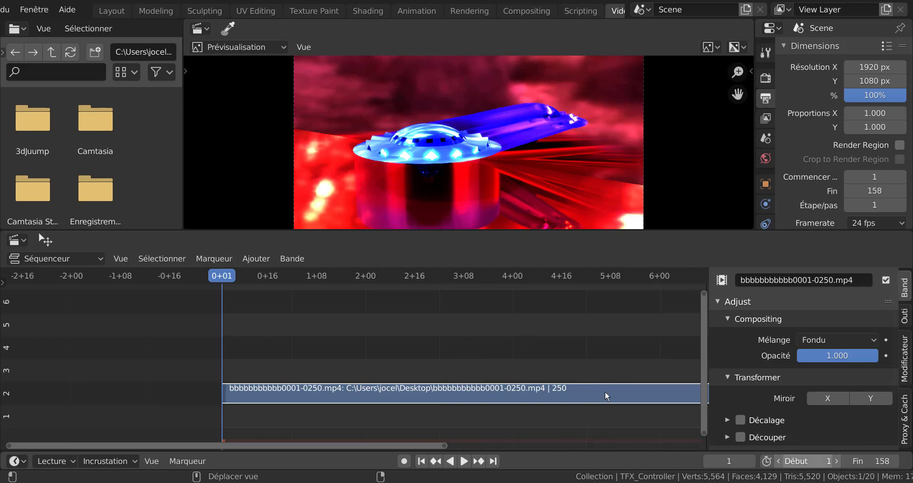
scroll(590, 390, down, 12)
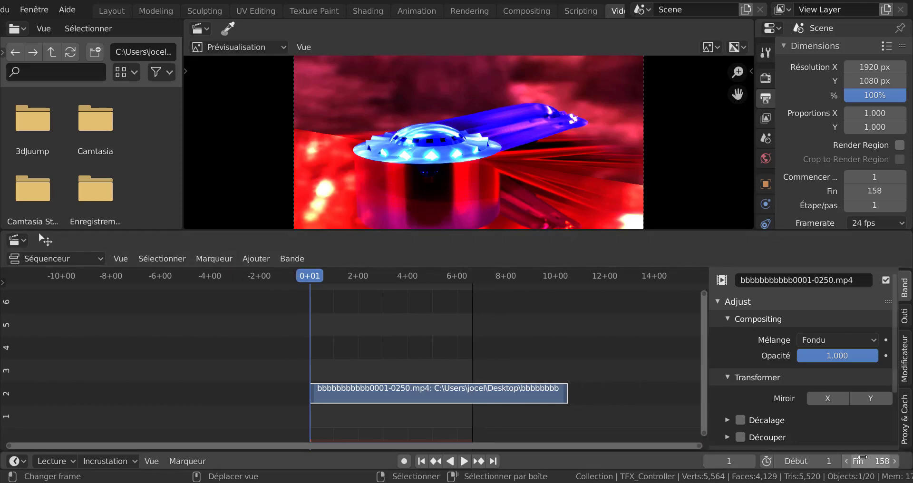
drag(869, 463, 910, 462)
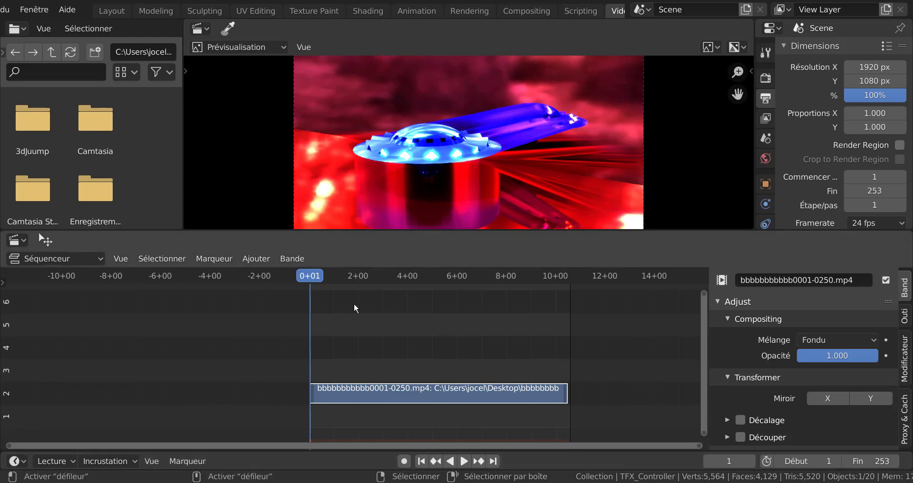
Step: Play back the background video in the sequencer preview and return to frame 1
key(space)
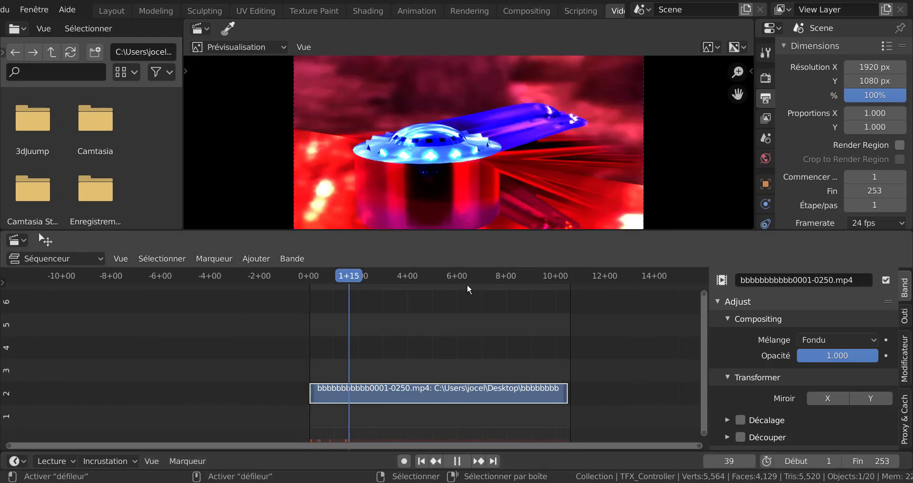
drag(358, 297, 349, 299)
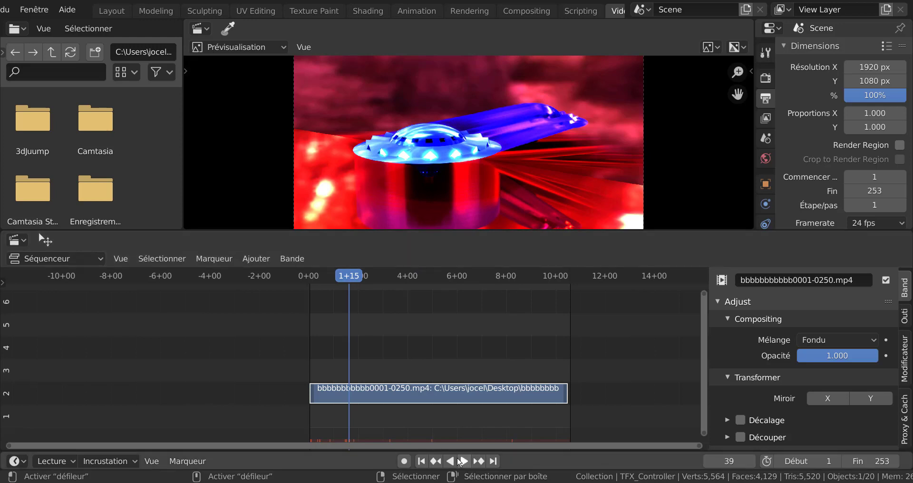
click(464, 461)
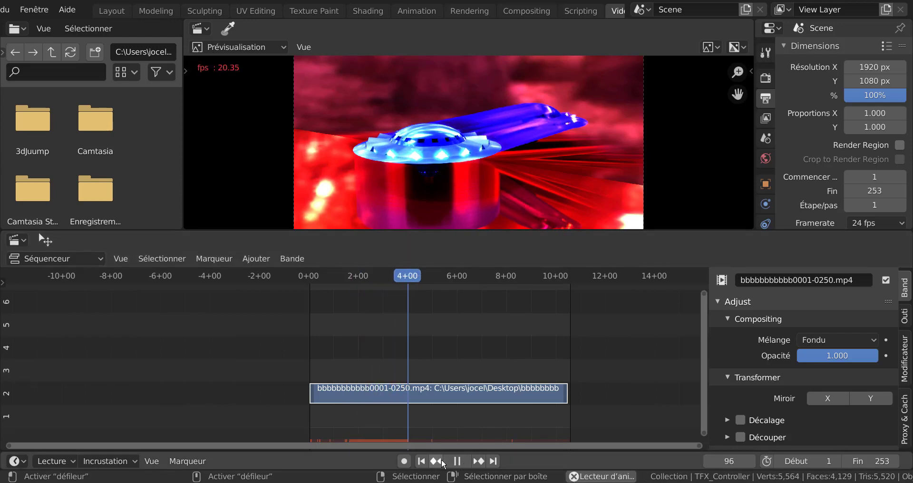
click(459, 461)
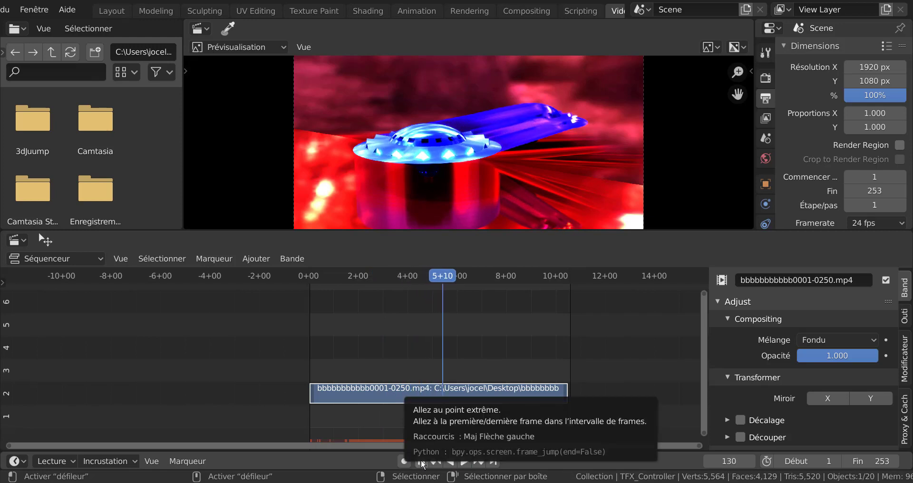
click(422, 461)
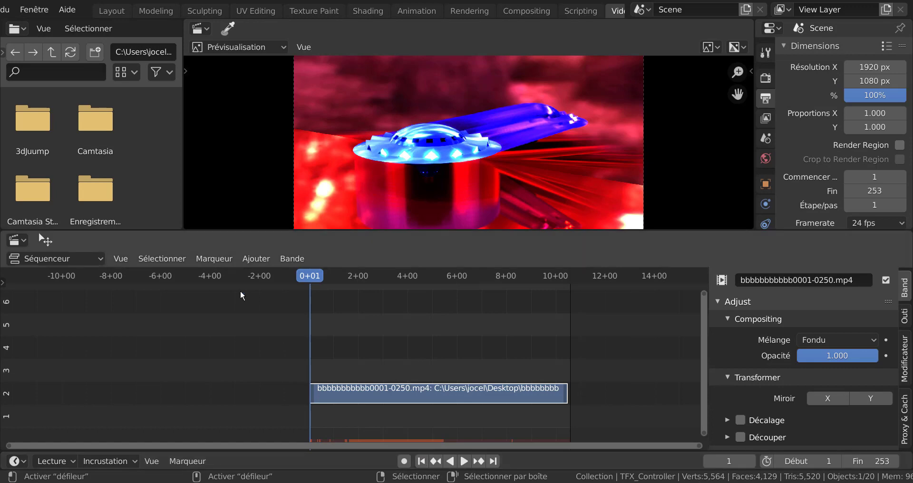
Step: Add the Desktop text video ending in 0001-0070.mp4 as a strip above the background video
click(254, 257)
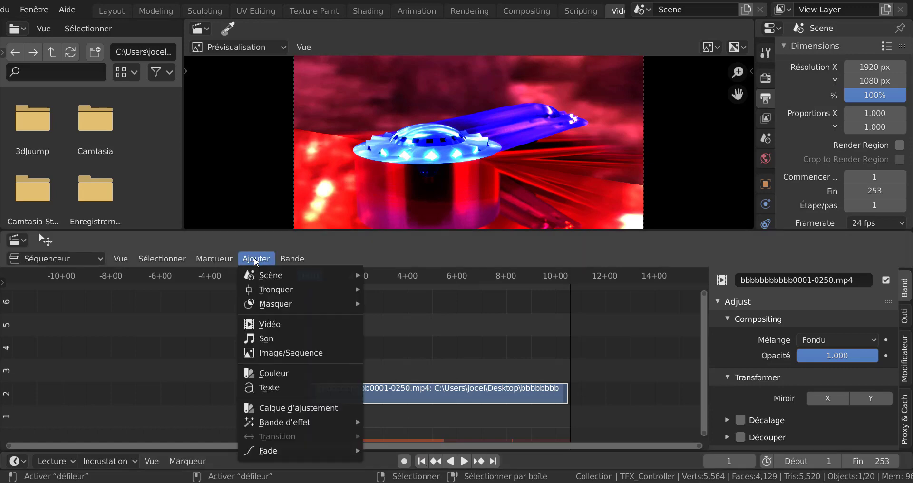
click(253, 324)
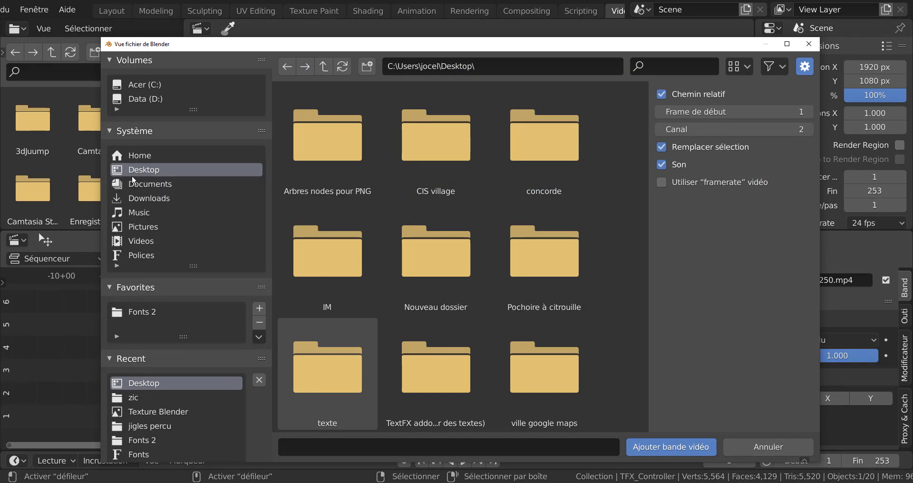
scroll(492, 272, down, 5)
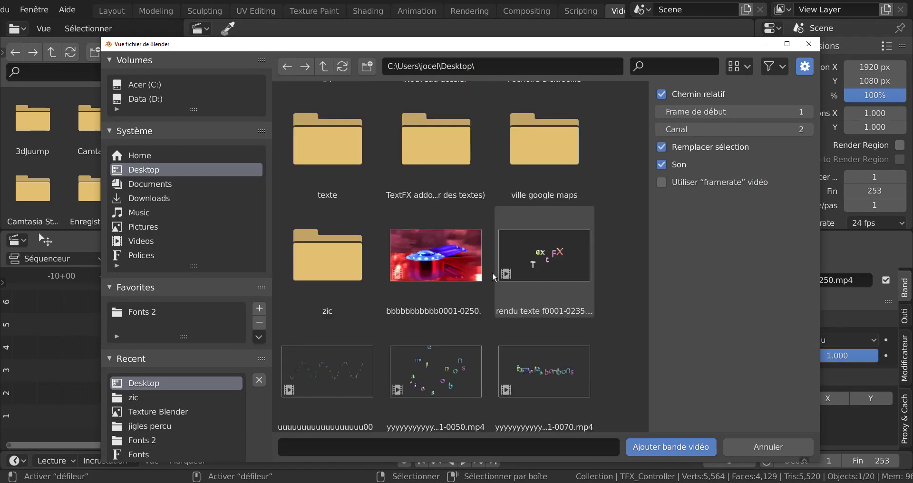
scroll(572, 333, down, 1)
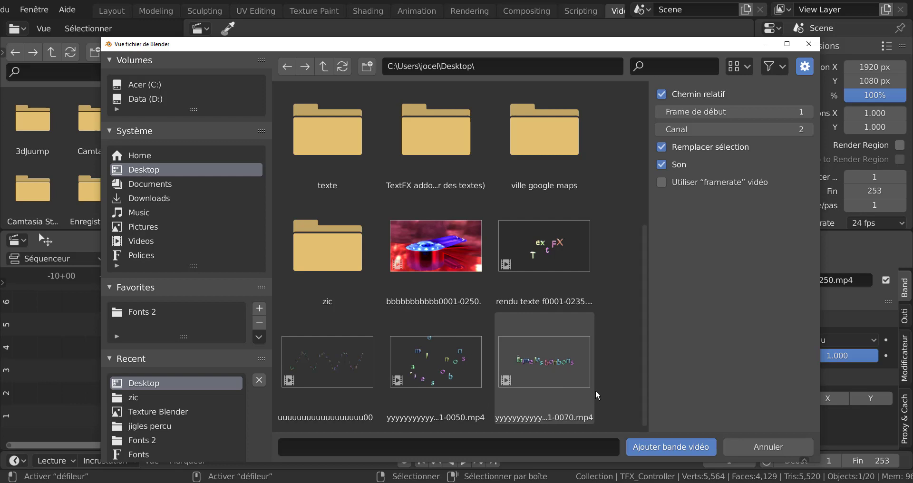
click(545, 369)
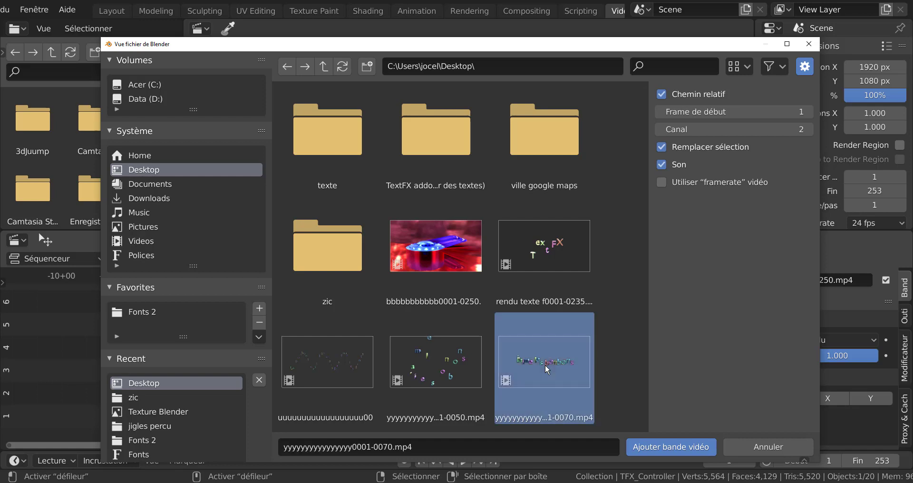
click(673, 451)
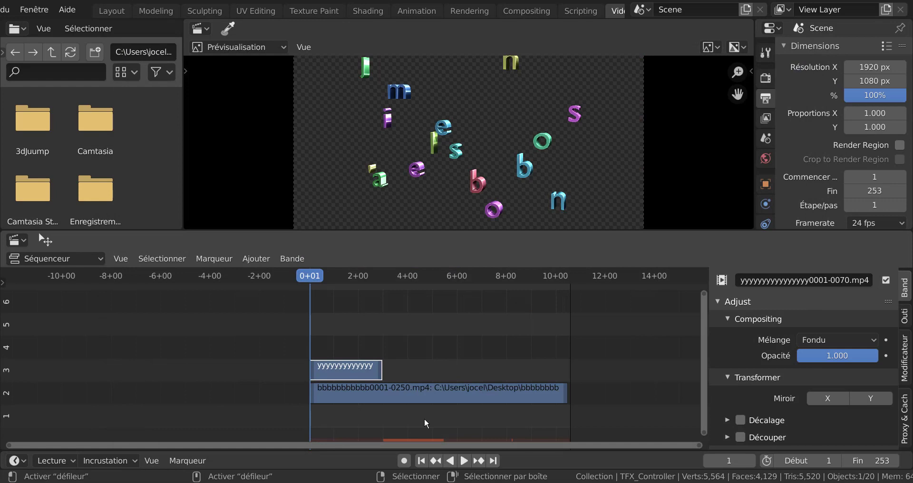
Step: Scrub to frame 28 and set the text strip's blend mode to Alpha au-dessus
mouse_move(309, 278)
mouse_down()
mouse_move(359, 278)
mouse_move(303, 280)
mouse_up()
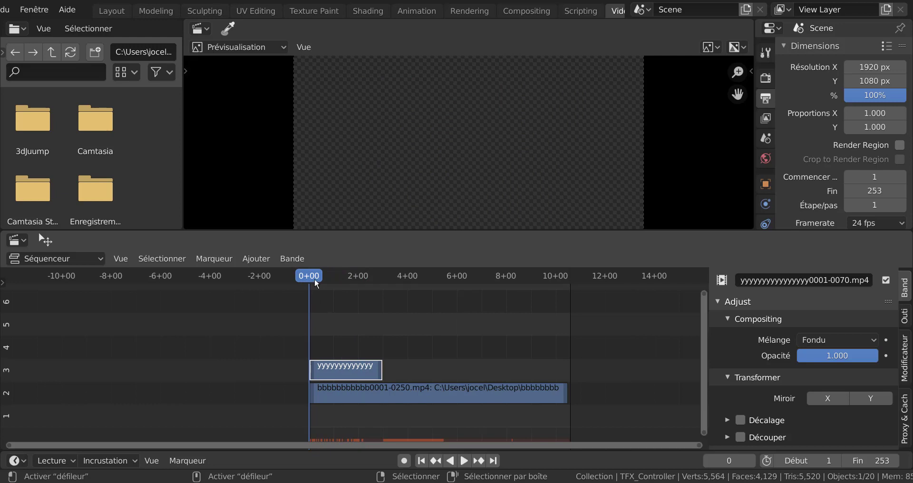
drag(315, 278, 338, 281)
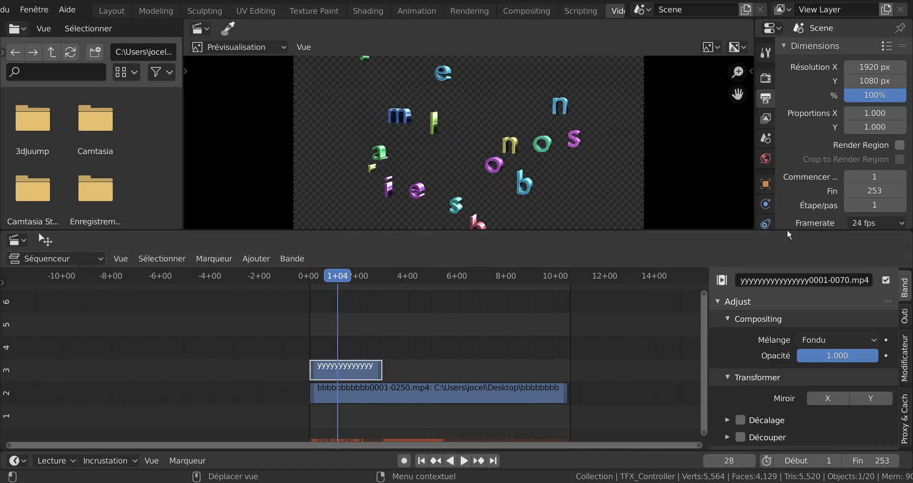
drag(787, 230, 785, 168)
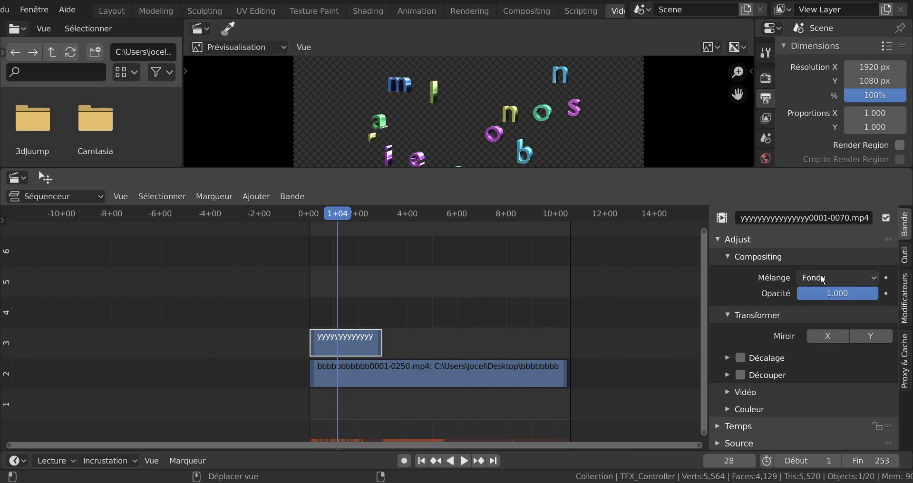
click(823, 279)
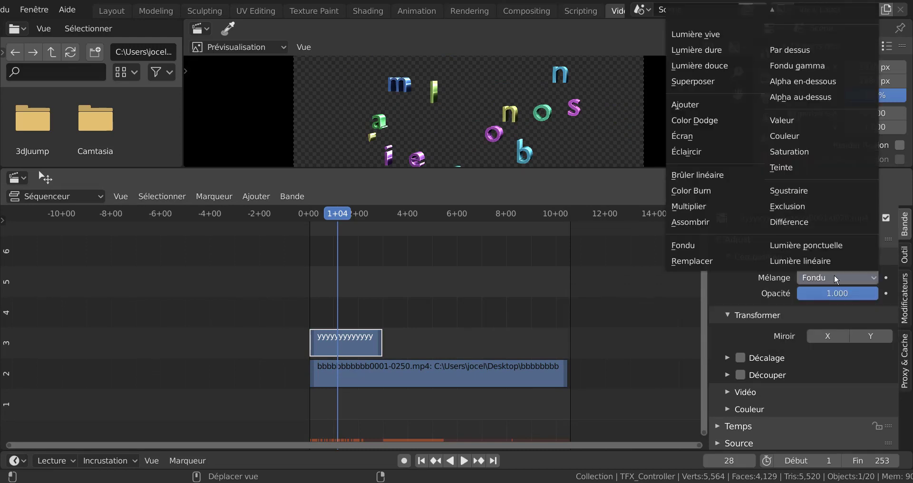
click(807, 98)
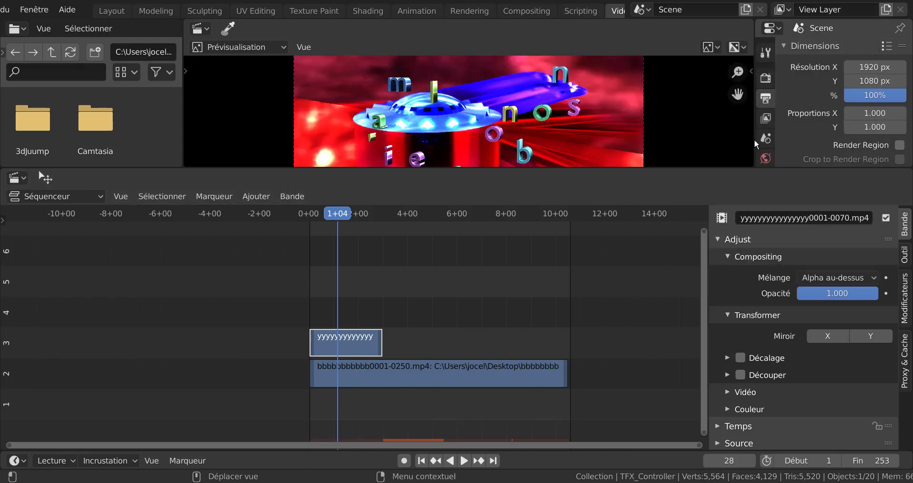
Step: Scrub back to the start and briefly play the text overlaid on the background video
drag(333, 215, 297, 227)
key(space)
key(space)
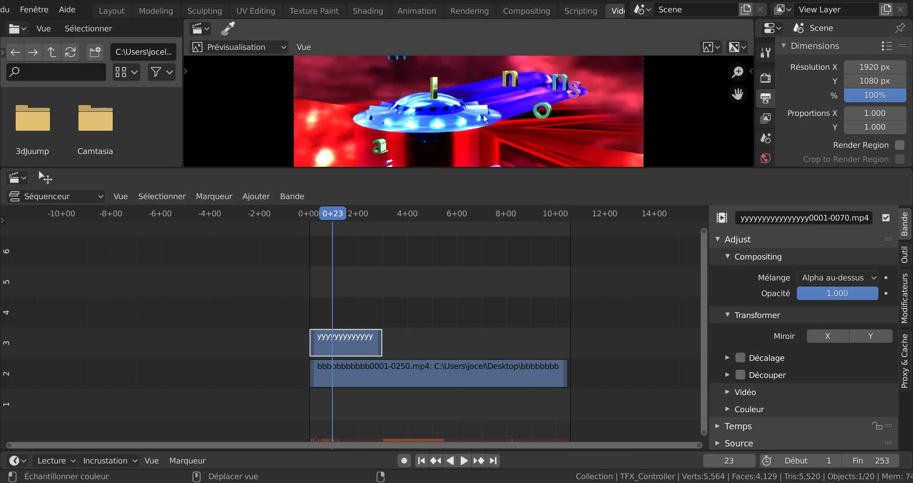
Step: Set the scene's end frame to 79 and trim the end of the background strip to match it
scroll(485, 114, down, 3)
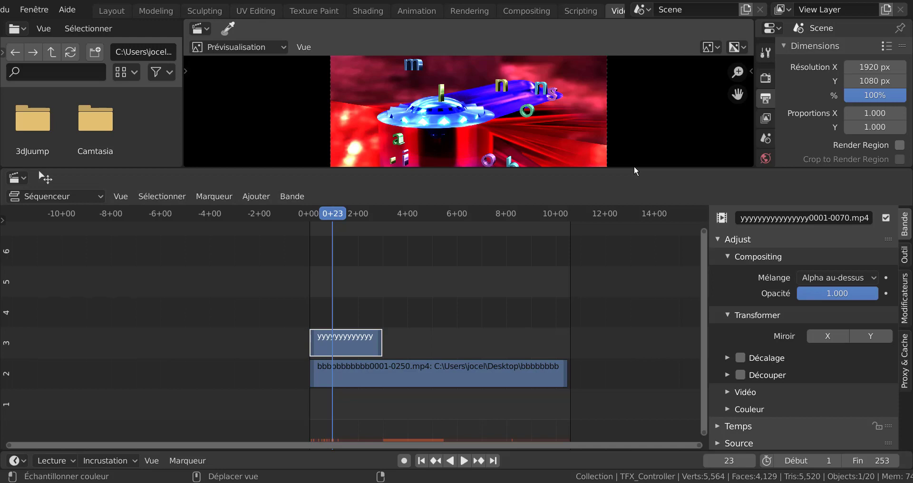
drag(632, 167, 630, 292)
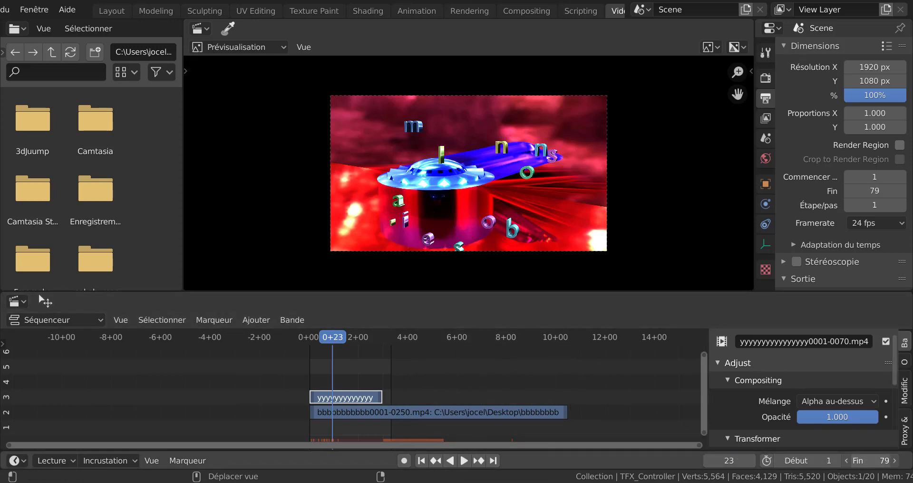
drag(566, 413, 389, 416)
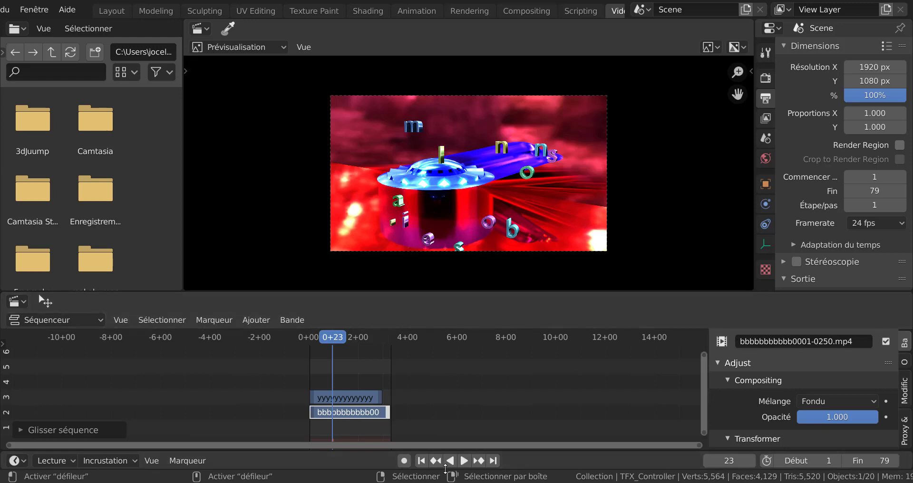
Step: Play back the combined text and background video, and enlarge the sequencer area to expose the background strip's properties
click(463, 460)
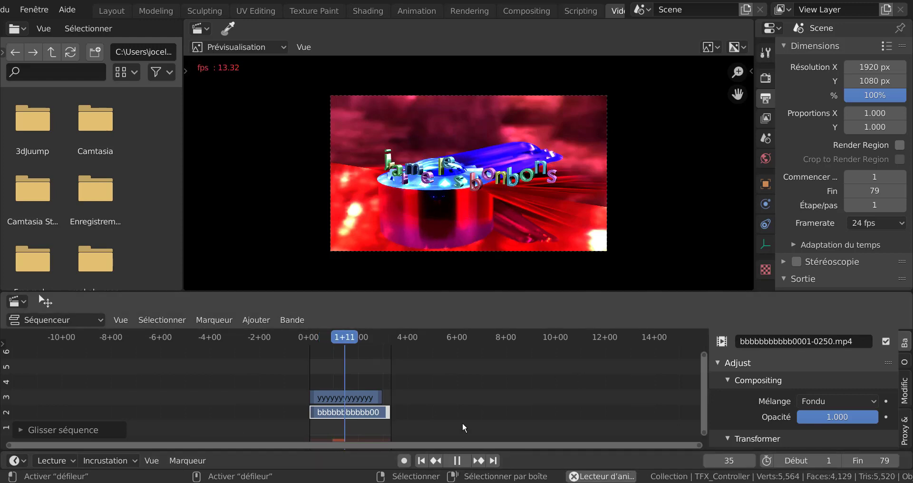
scroll(700, 230, up, 1)
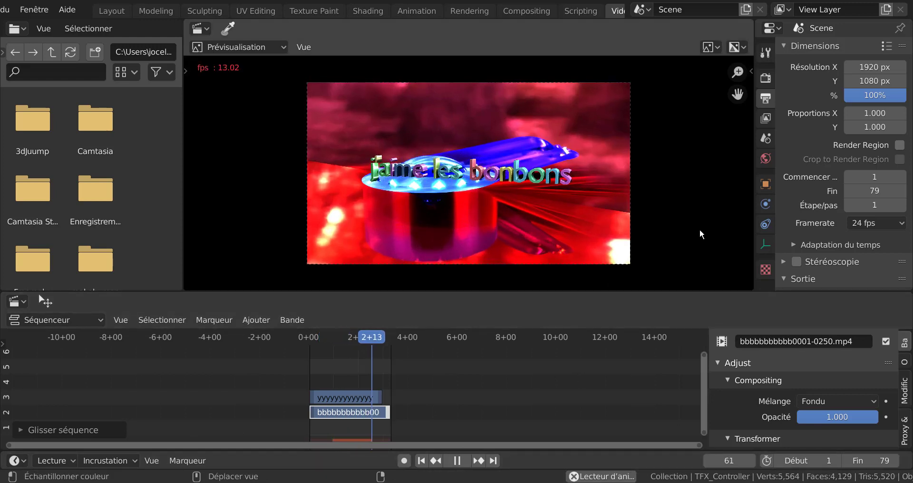
scroll(701, 230, down, 1)
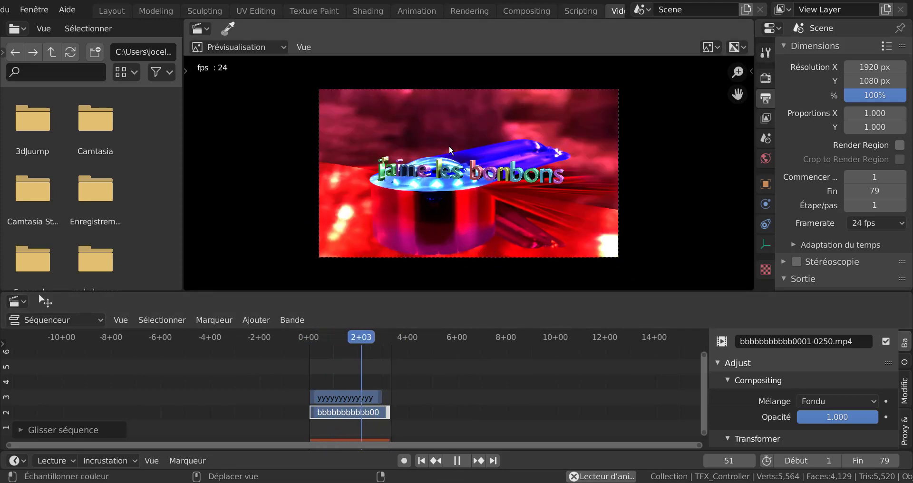
scroll(801, 378, down, 3)
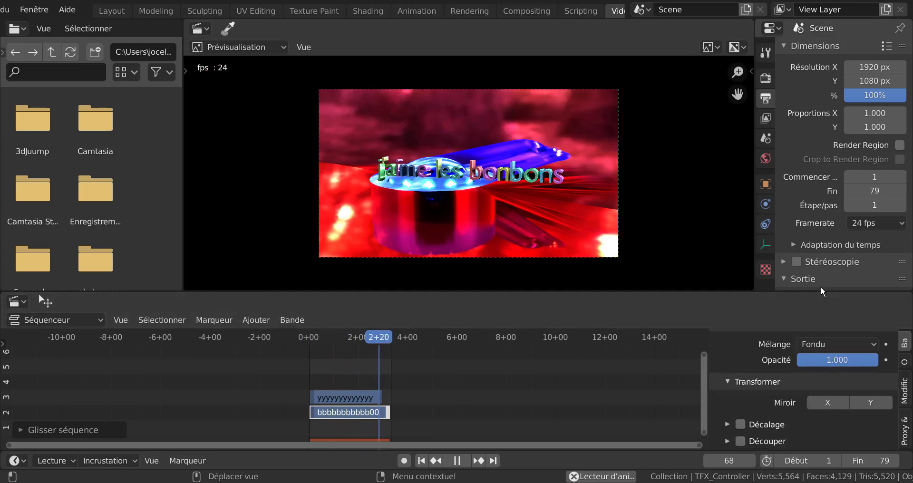
drag(833, 292, 824, 157)
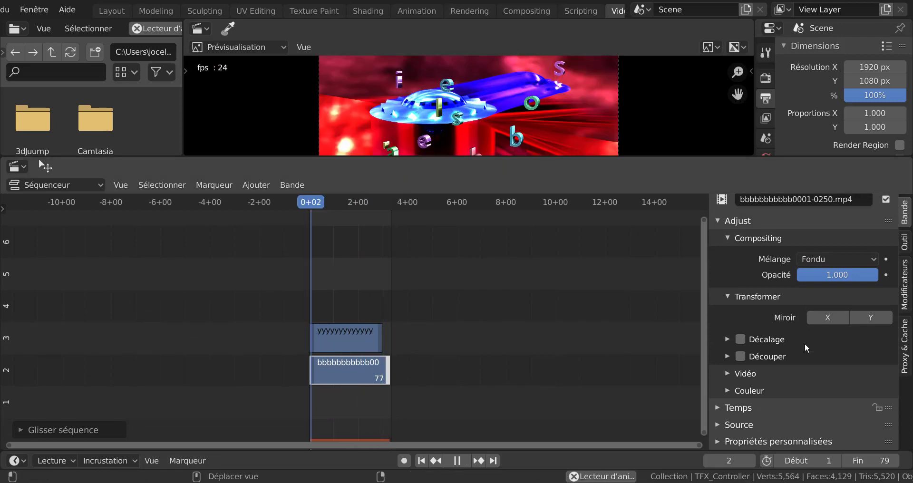
click(726, 339)
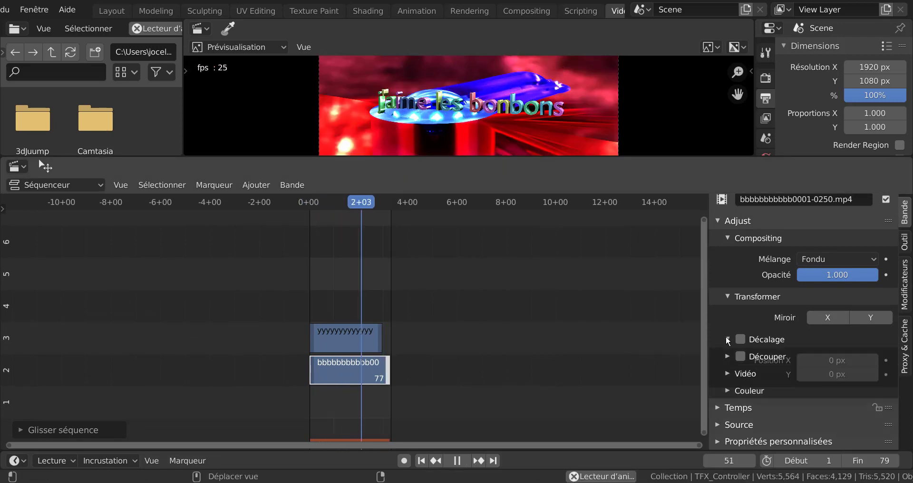
click(740, 338)
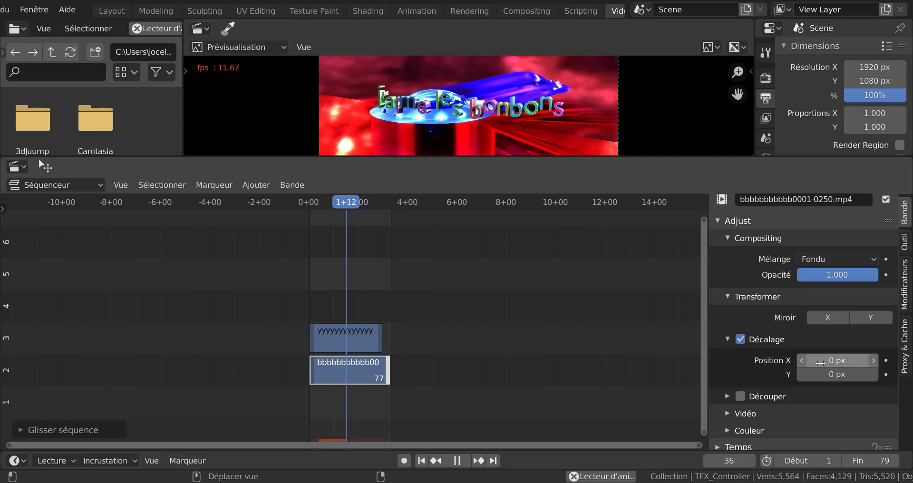
mouse_move(835, 375)
mouse_down()
mouse_move(858, 375)
mouse_move(834, 375)
mouse_up()
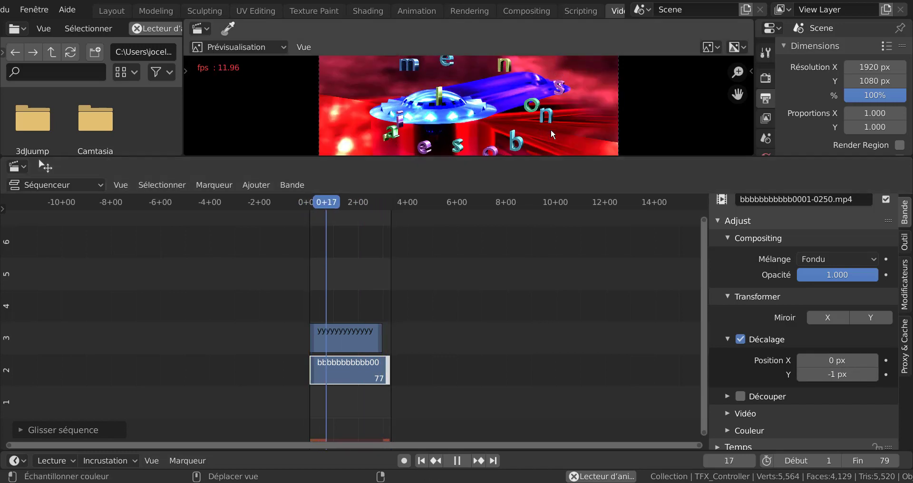
scroll(551, 130, down, 5)
click(826, 377)
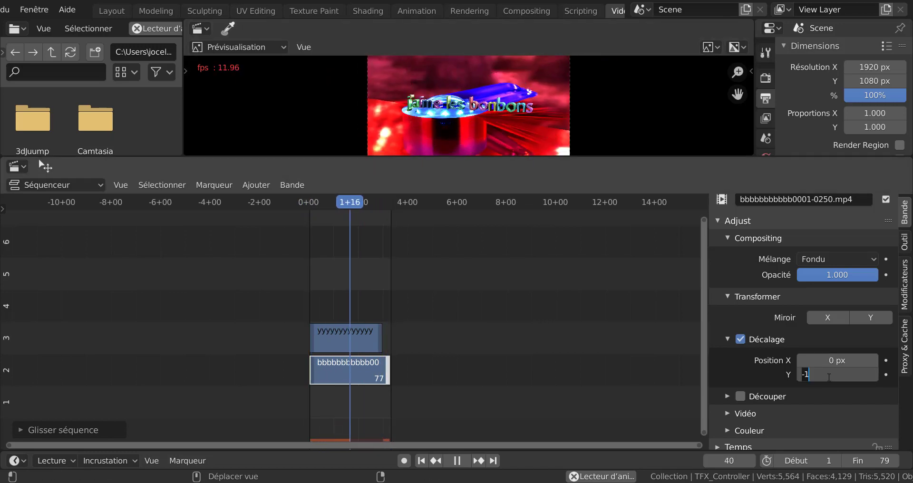
text(0)
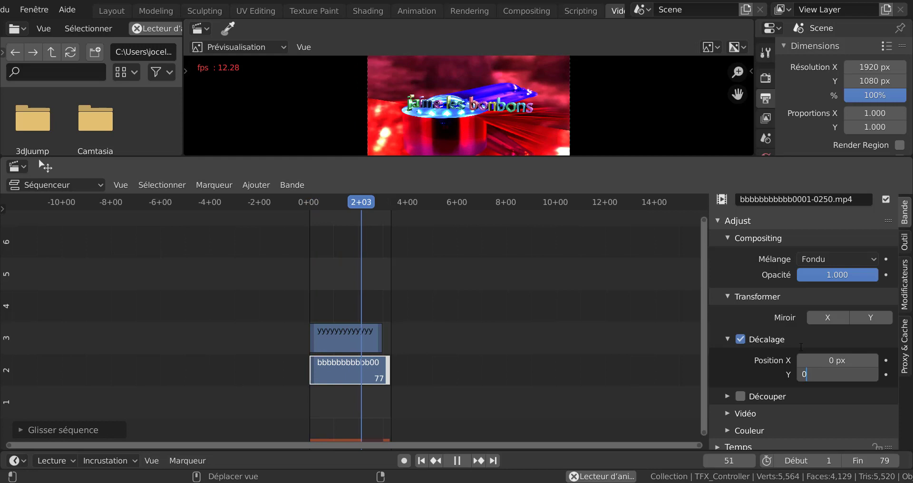
click(736, 322)
Step: Enable the offset (Décalage) on the text strip and set its Y position to -116 px
right_click(328, 338)
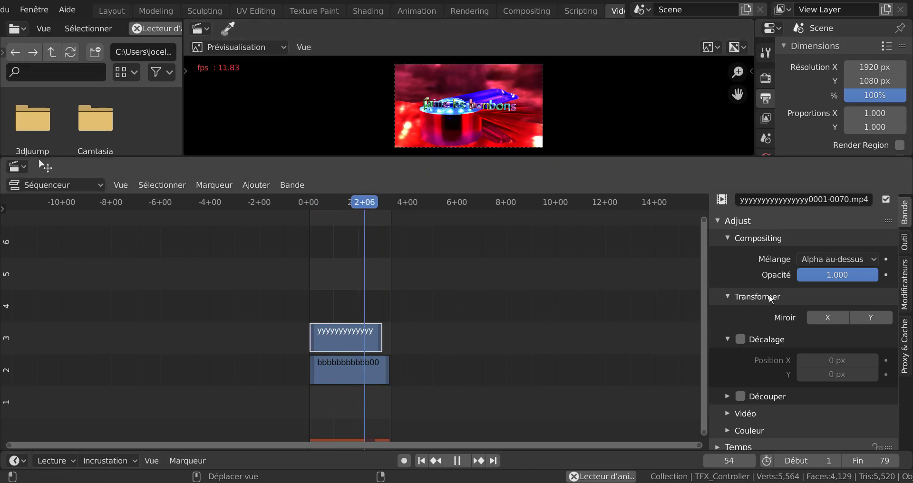
click(740, 339)
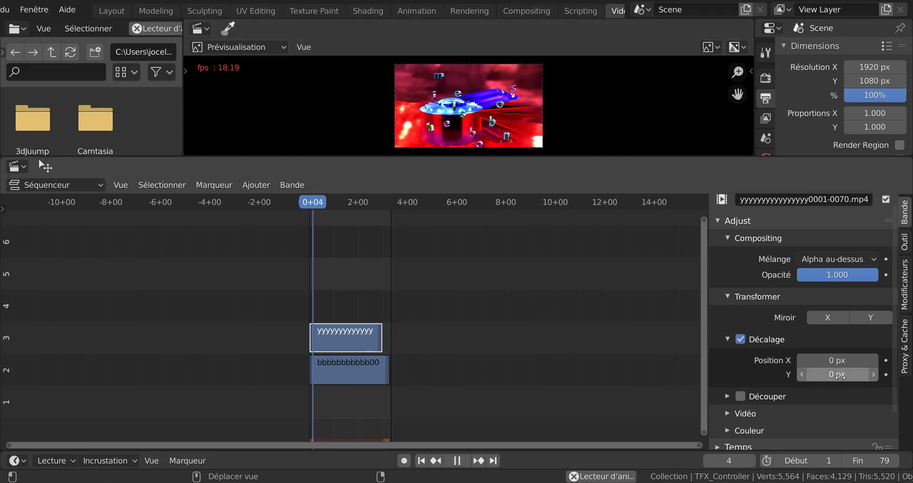
drag(838, 375, 908, 375)
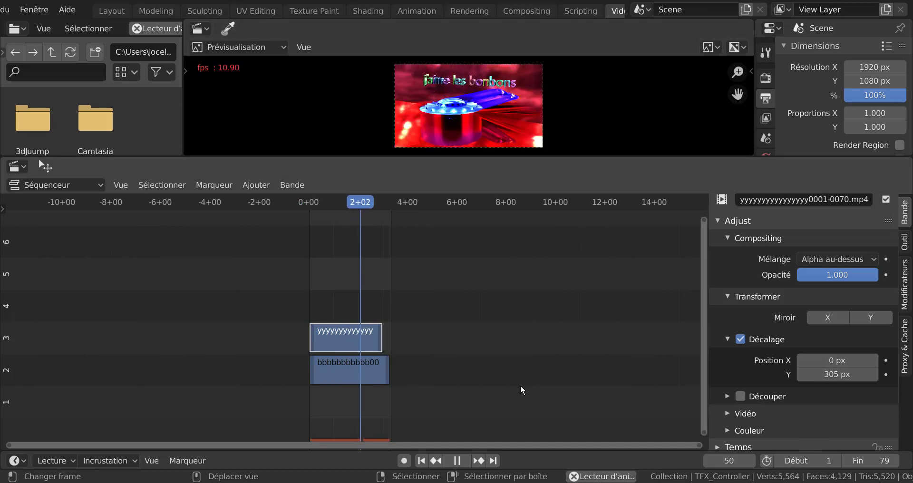
right_click(793, 378)
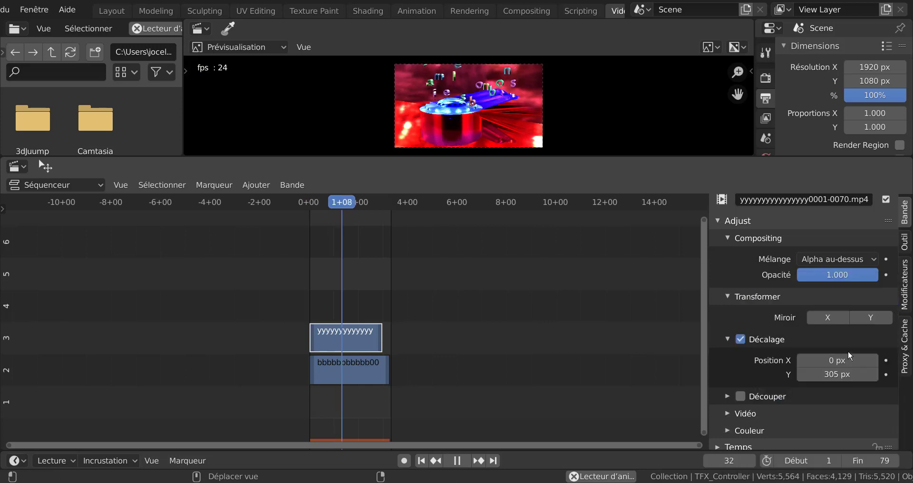
drag(846, 375, 645, 375)
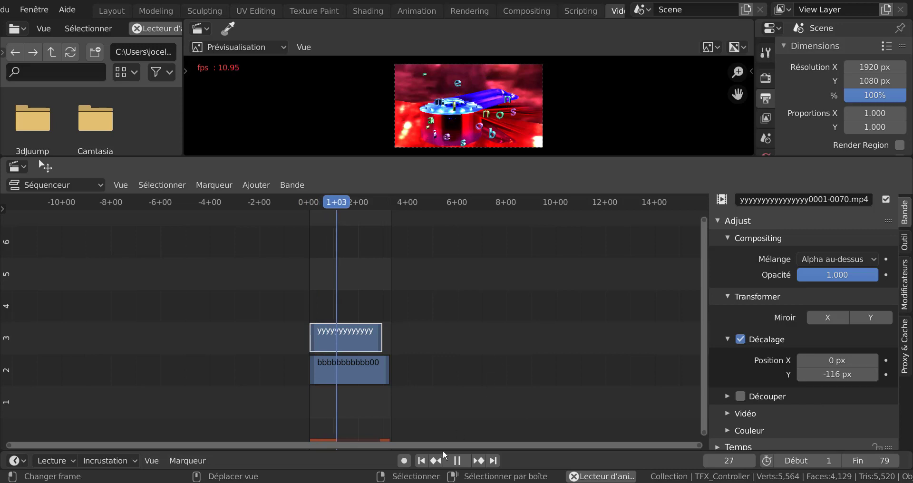
Step: Stop the playback and insert a keyframe at frame 0 for the text strip's Y offset of -116 px
click(457, 462)
drag(342, 207, 309, 212)
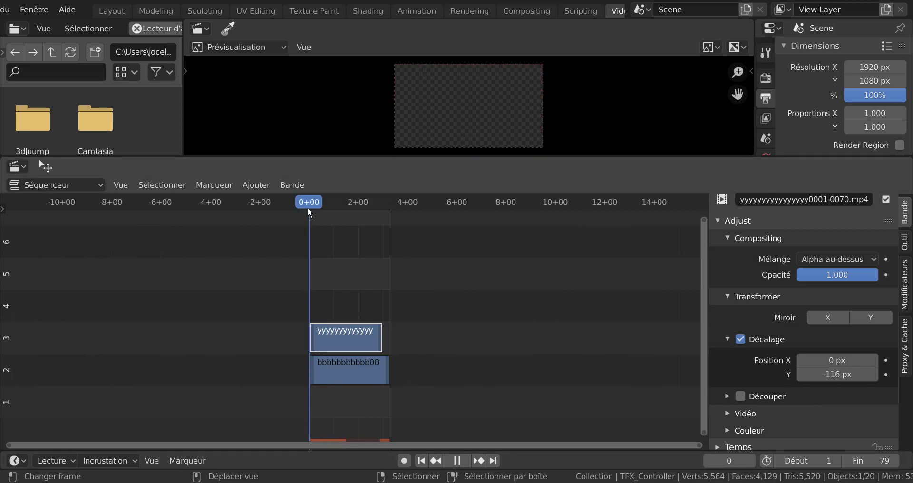
right_click(836, 376)
click(761, 302)
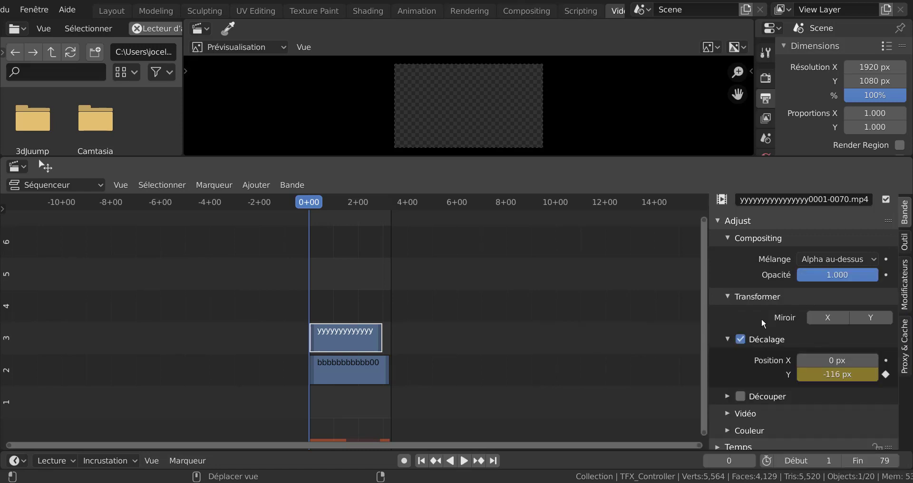
Step: At frame 67, set the text strip's Y offset to 340 px and insert a keyframe for it
drag(315, 205, 377, 211)
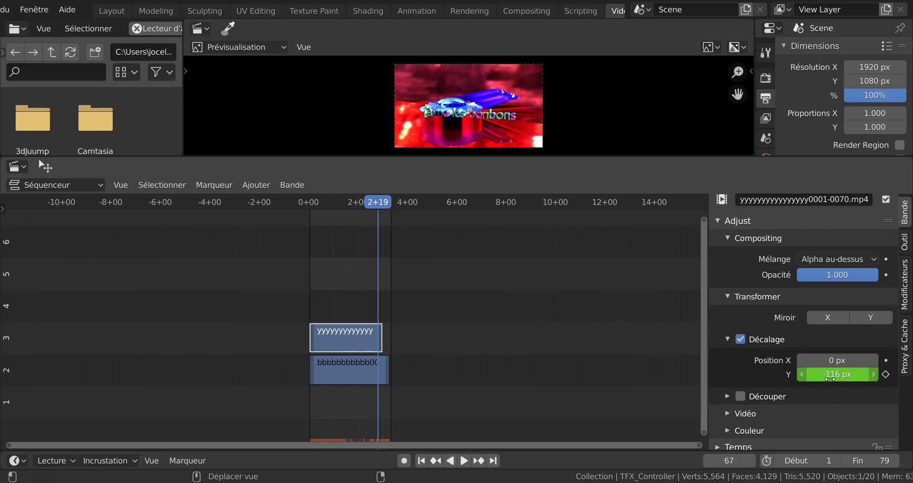
drag(830, 379, 908, 379)
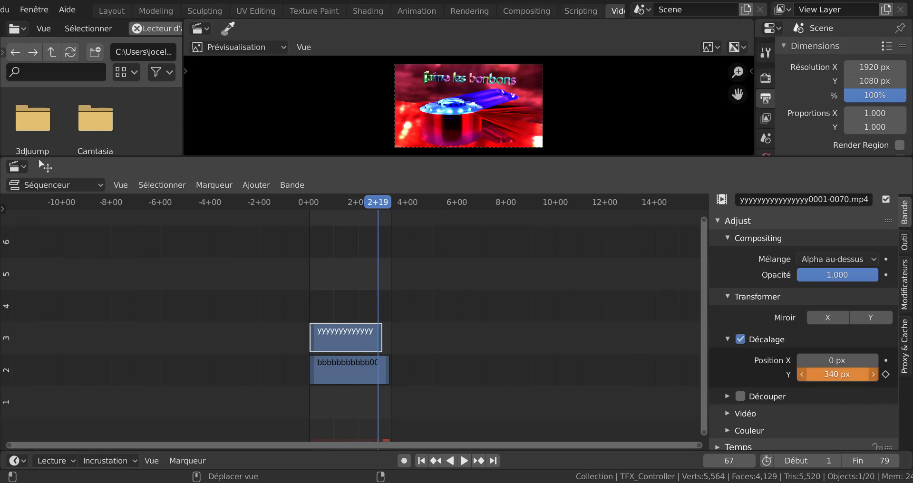
right_click(835, 375)
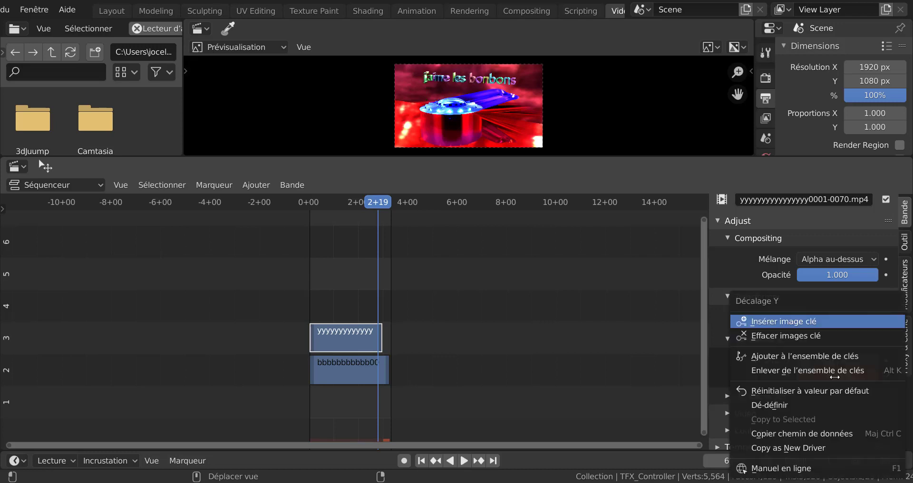
click(818, 321)
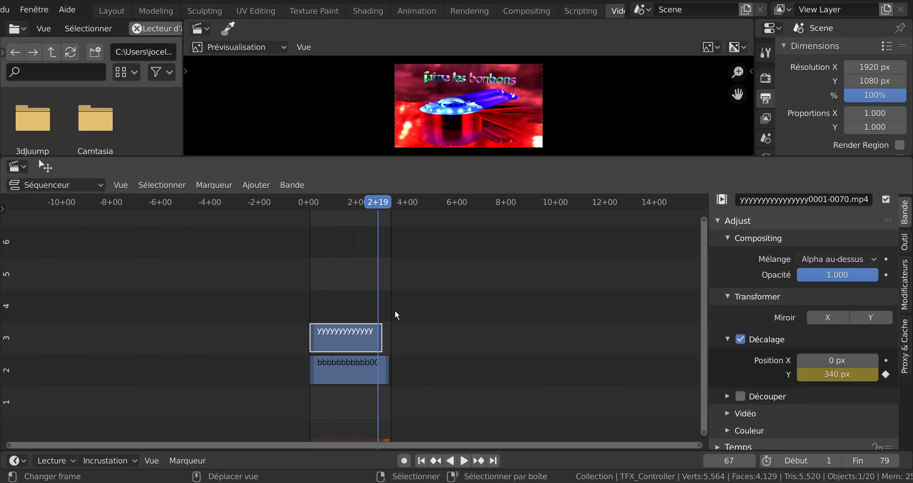
Step: Play the offset animation from frame 0, enlarging the preview area and fitting the video image to it
drag(360, 214, 273, 235)
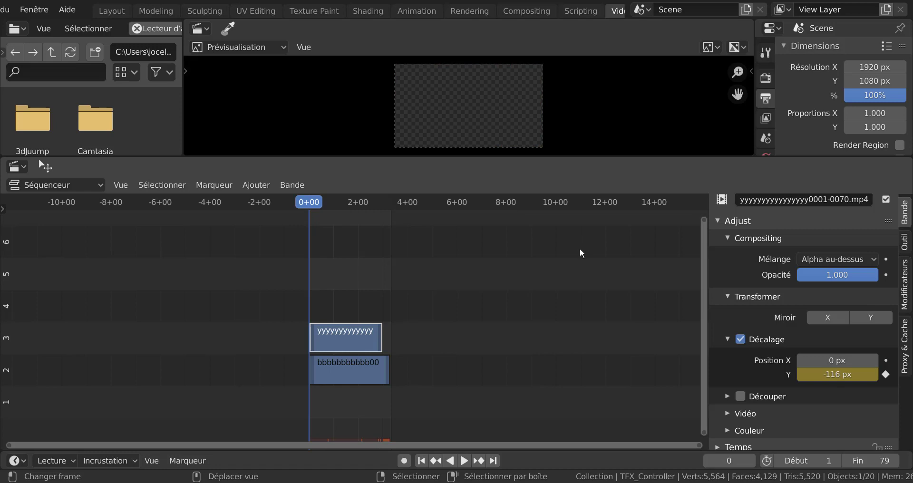
click(471, 460)
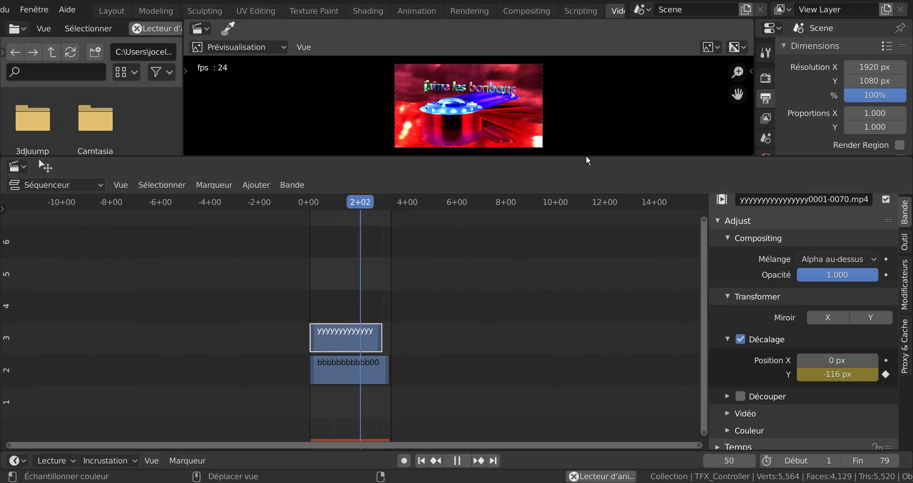
drag(586, 156, 577, 358)
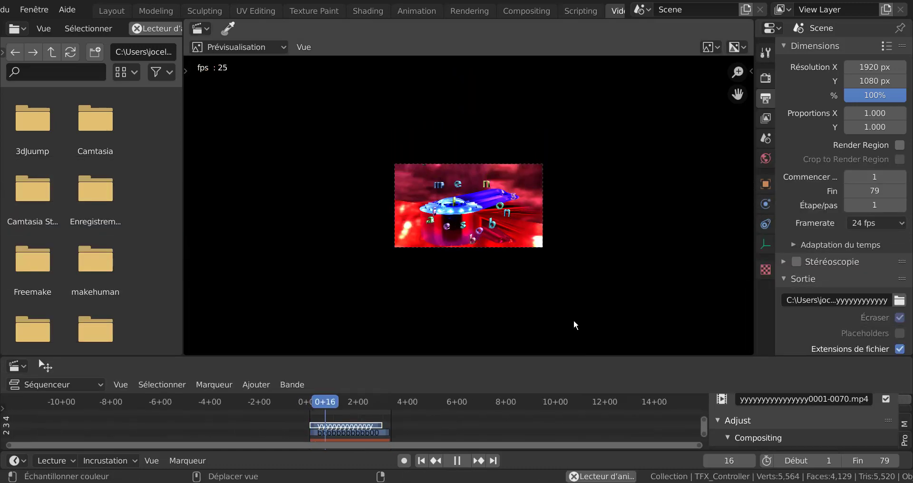
key(Home)
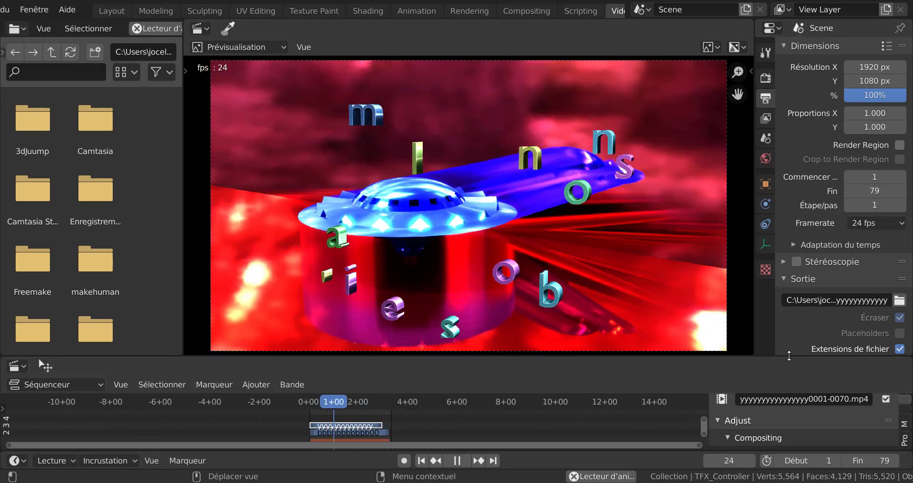
drag(789, 355, 785, 400)
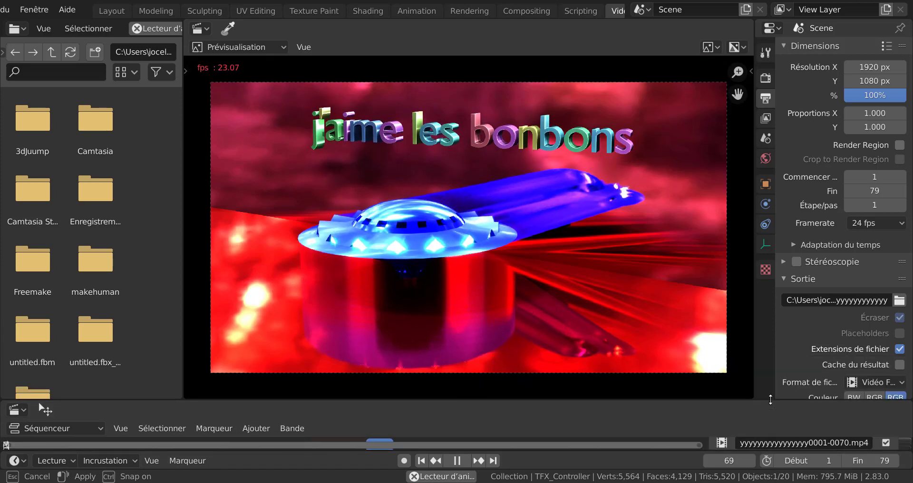